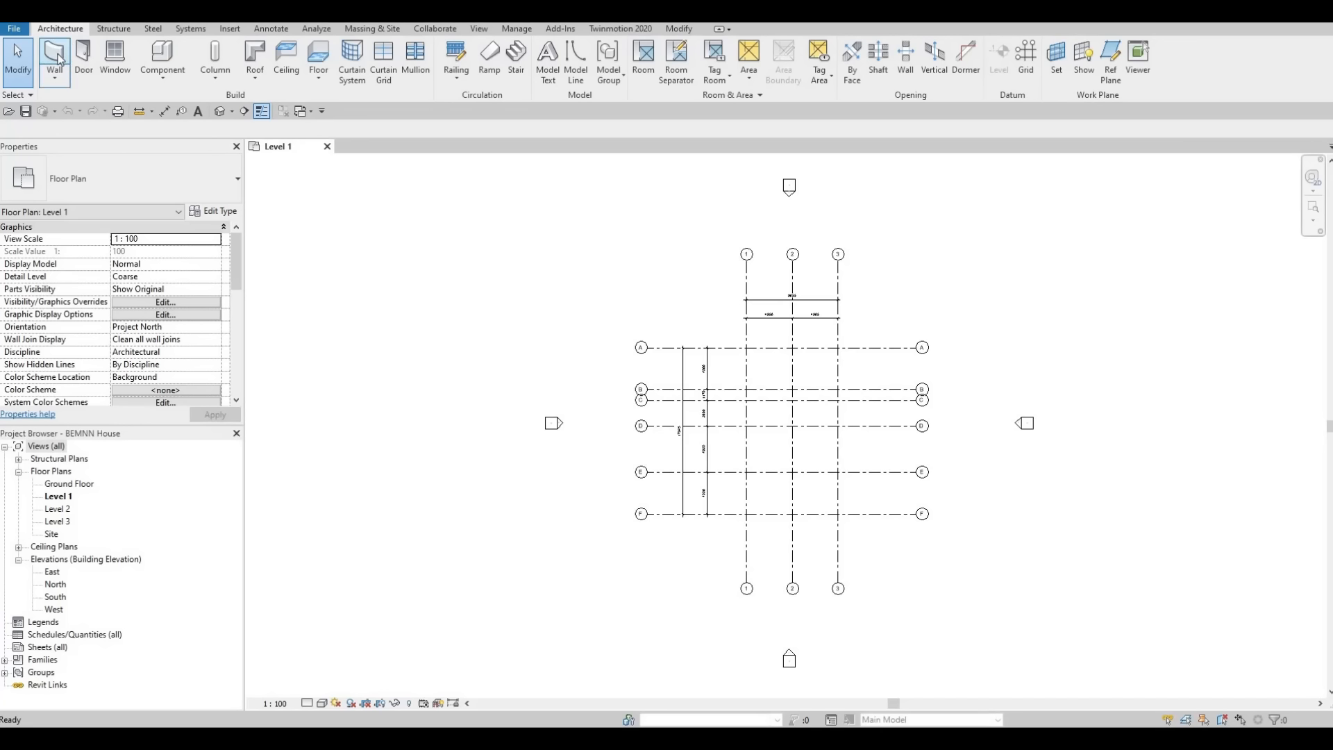
# Start a new wall using the Exterior - Brick on Mtl. Stud type and open its type properties.
pyautogui.click(59, 60)
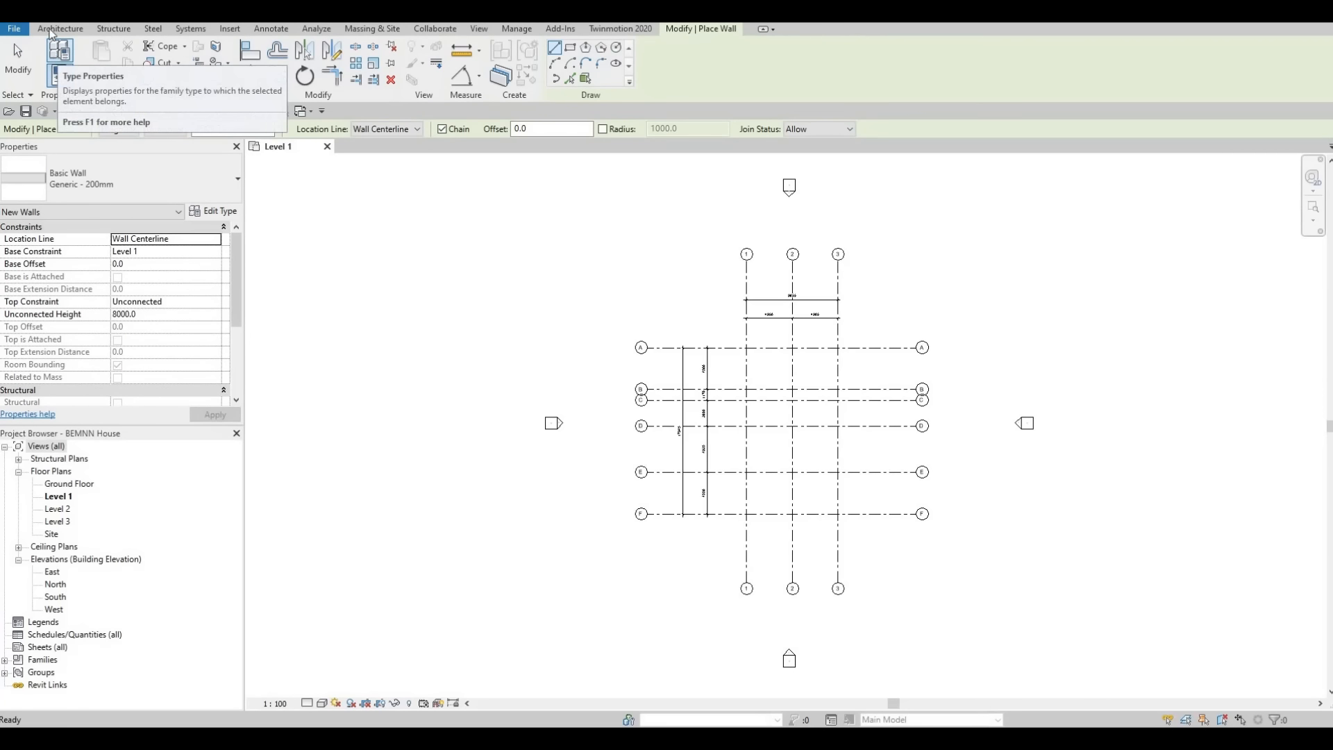
pyautogui.click(51, 31)
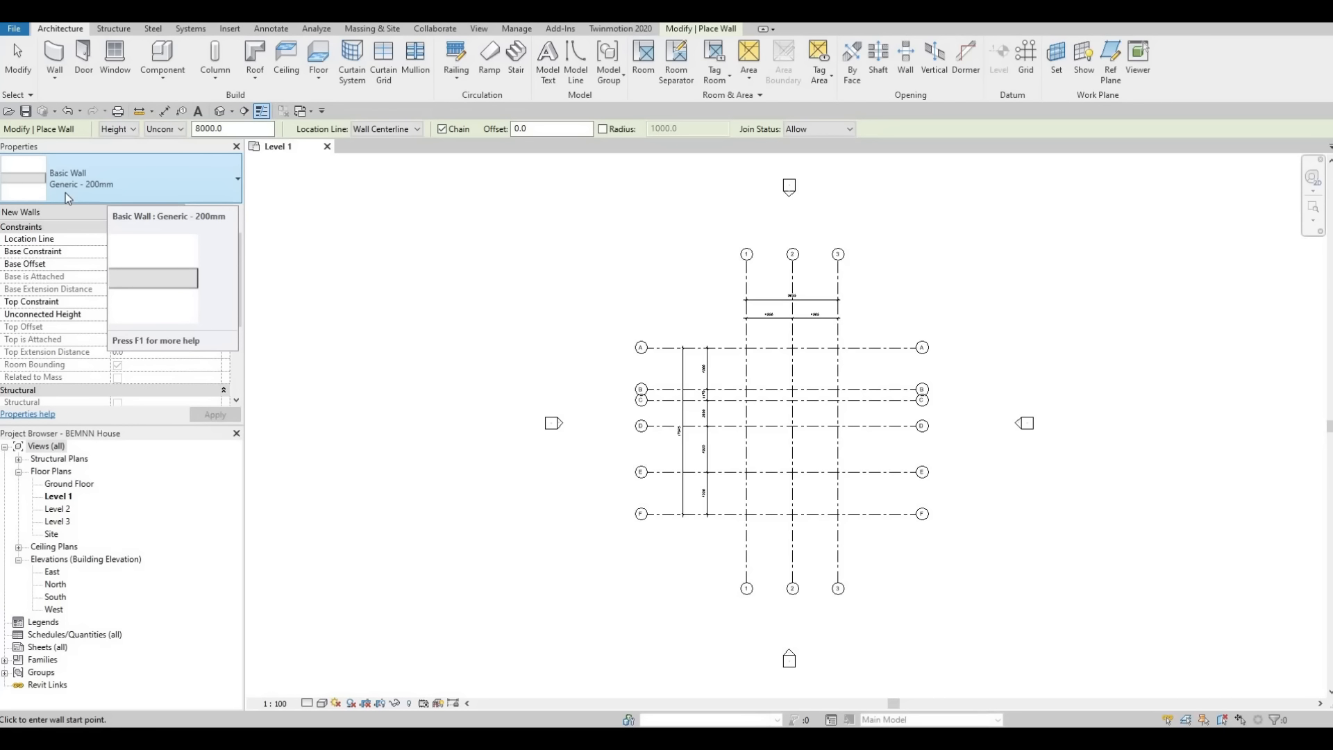
pyautogui.click(140, 188)
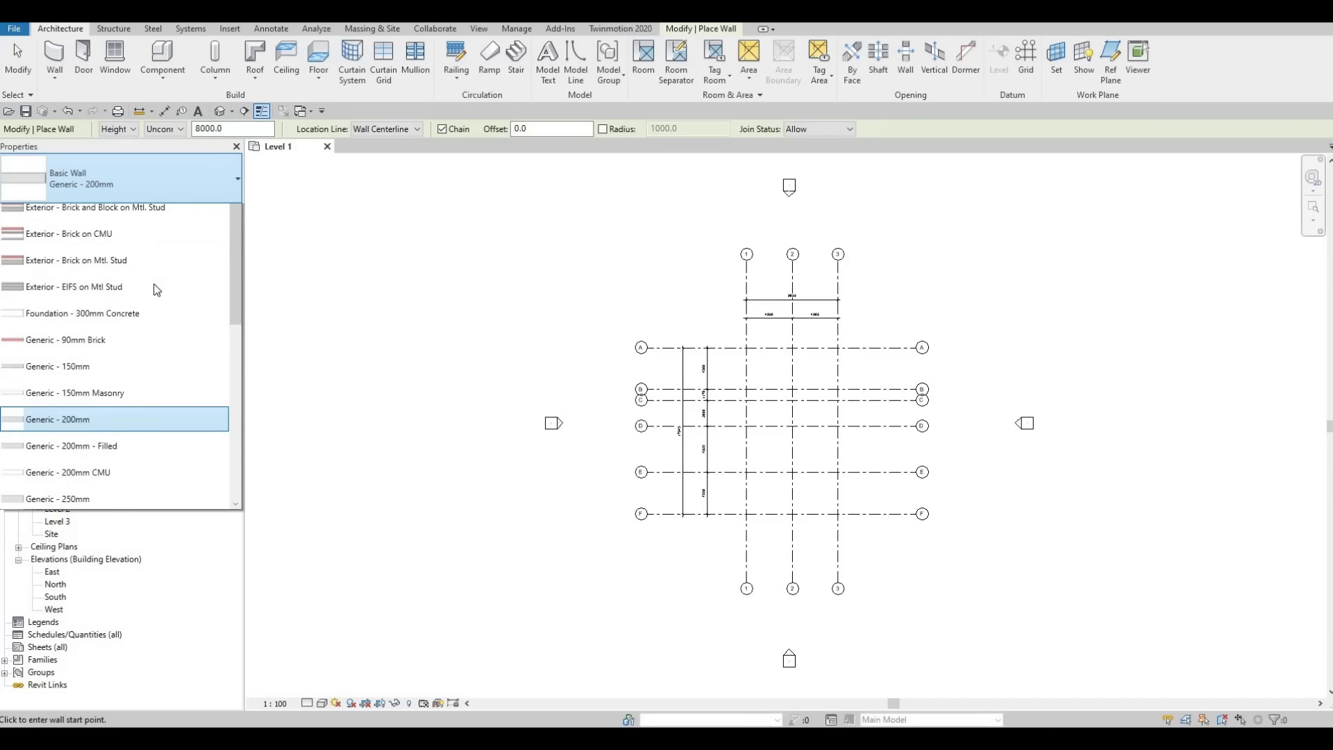
pyautogui.moveTo(167, 304)
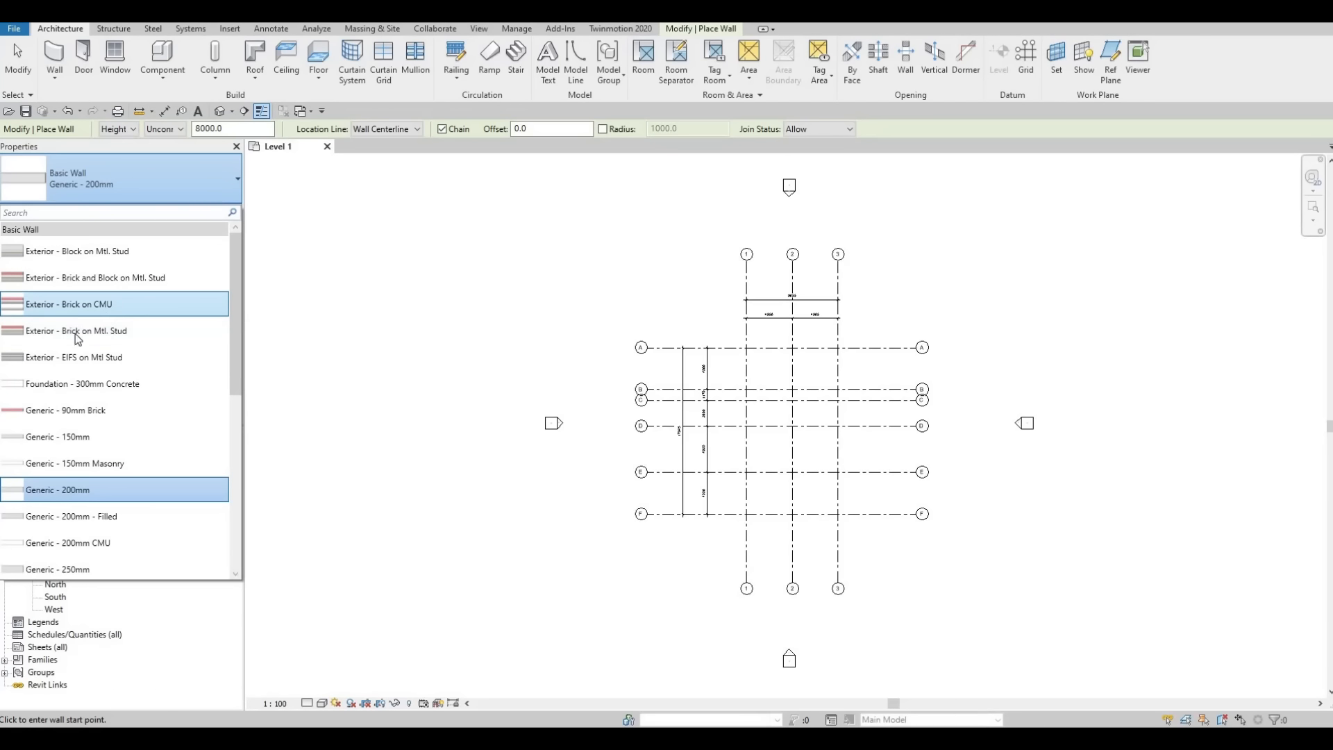
pyautogui.click(147, 347)
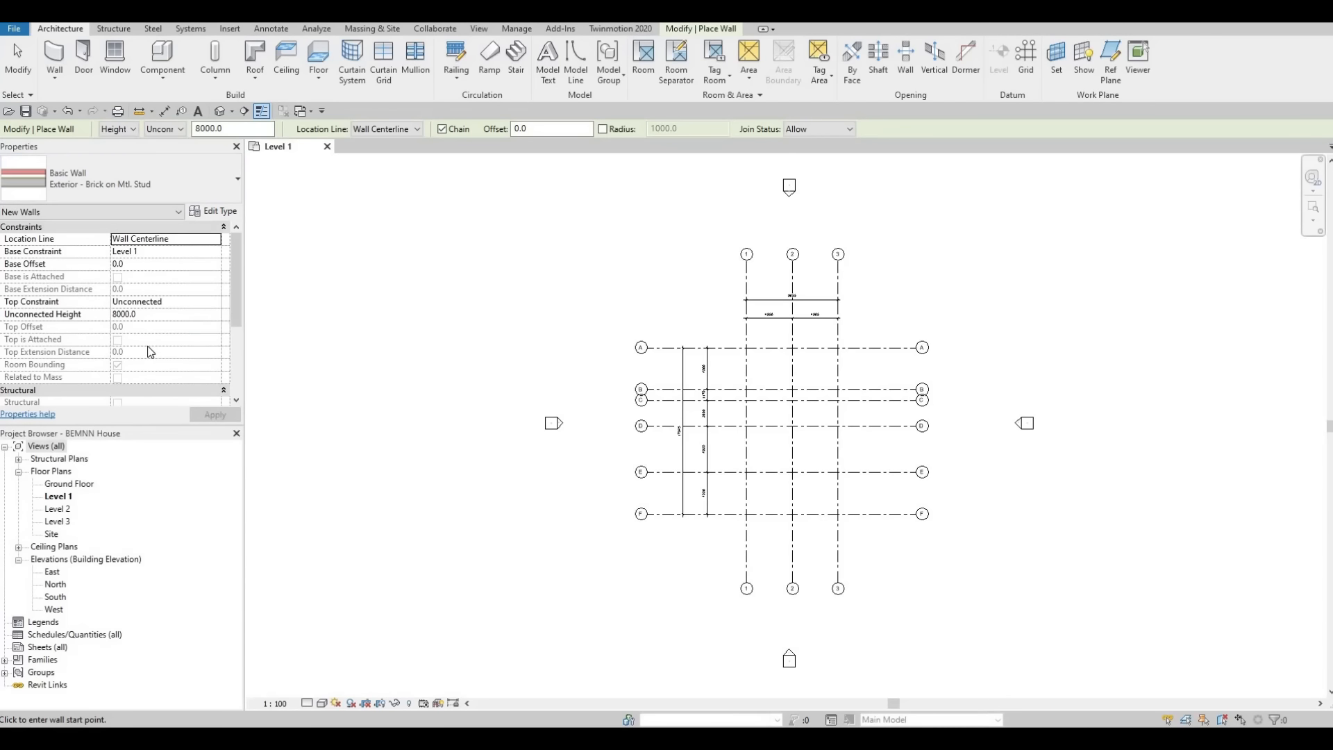
pyautogui.click(208, 211)
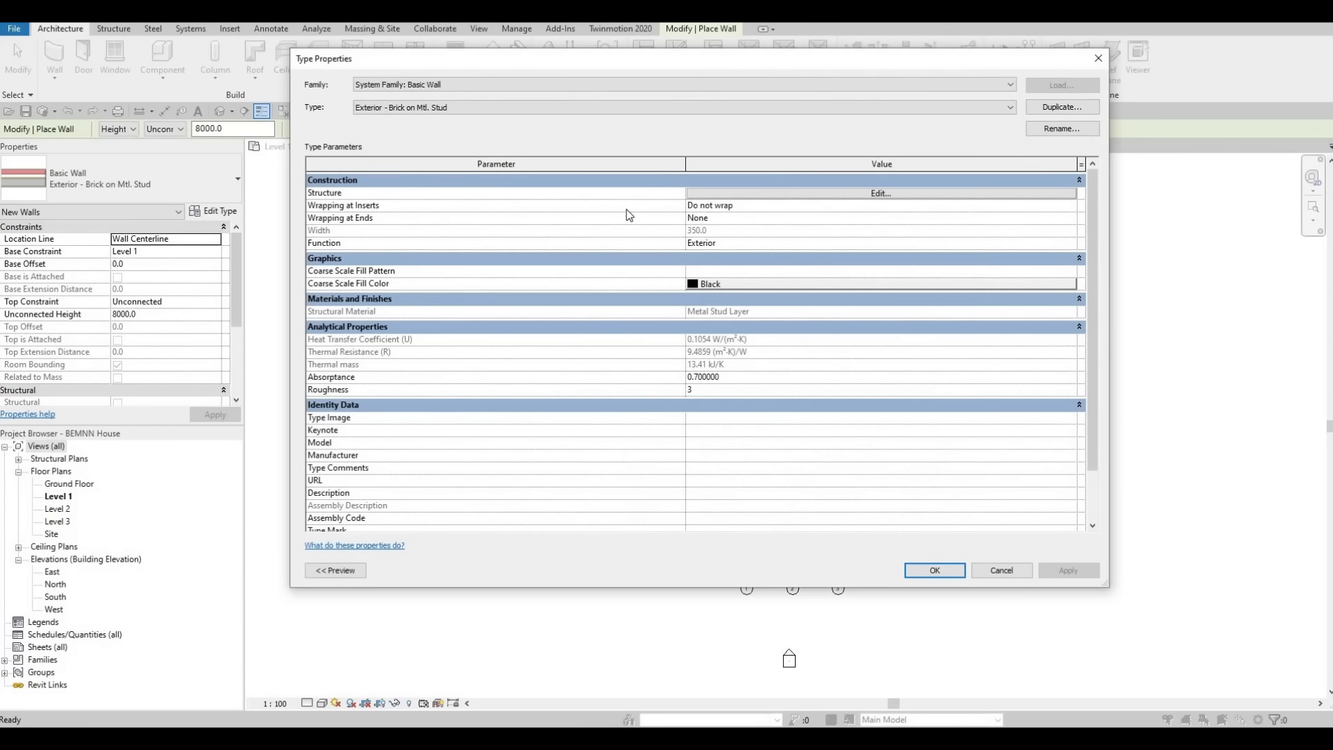
pyautogui.click(861, 193)
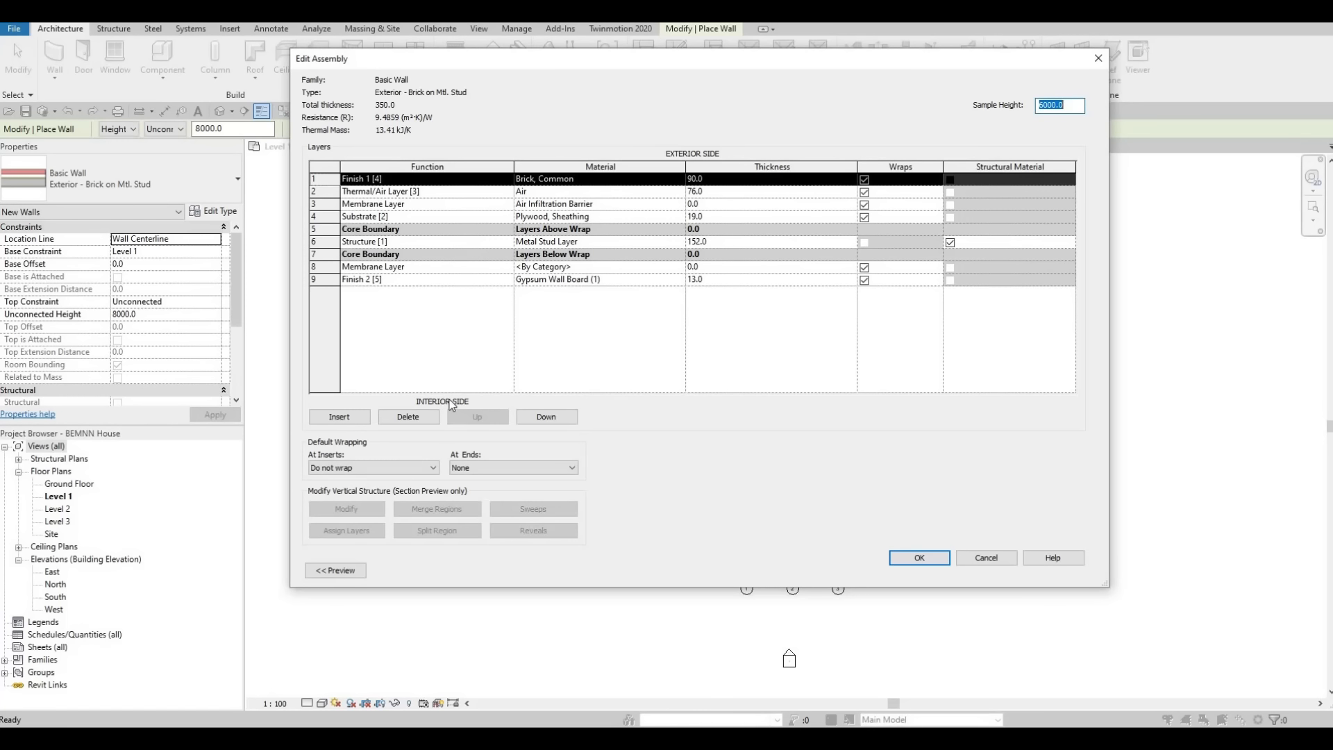
pyautogui.click(405, 420)
pyautogui.click(406, 421)
pyautogui.click(405, 420)
pyautogui.click(405, 421)
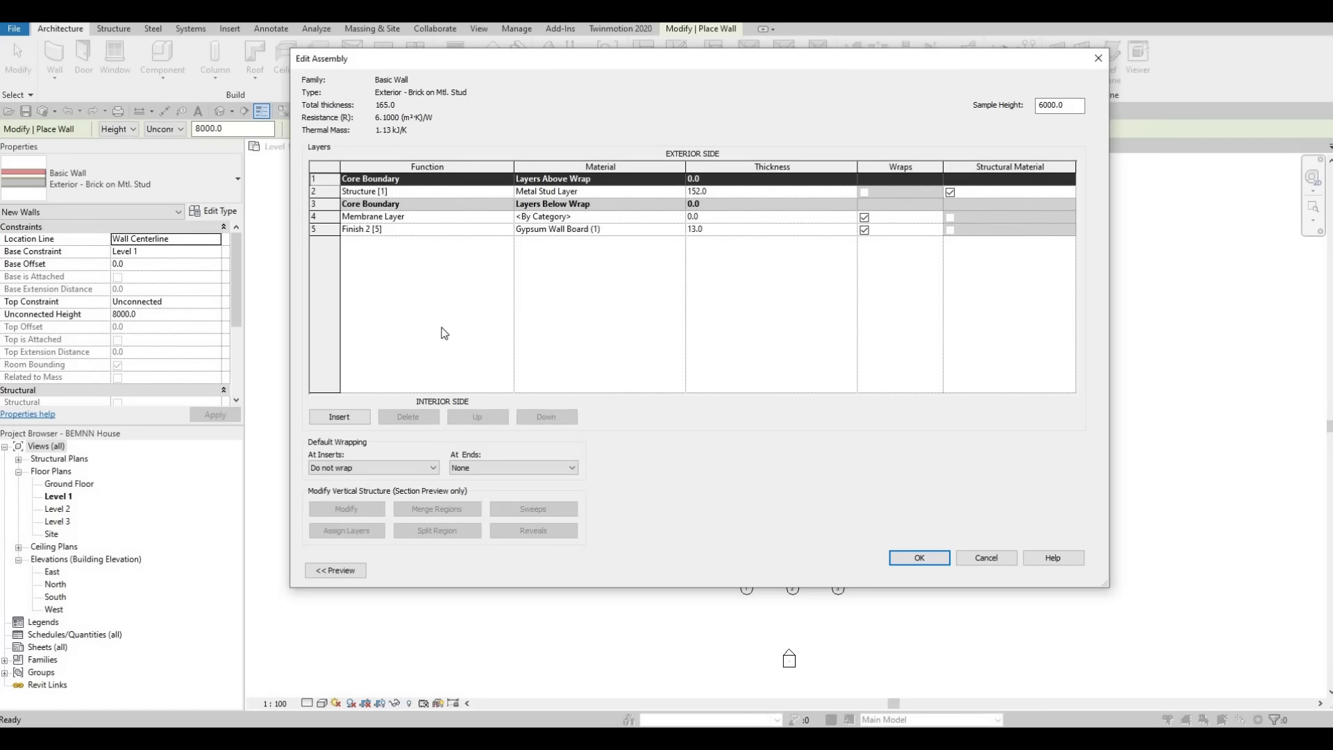
pyautogui.click(436, 217)
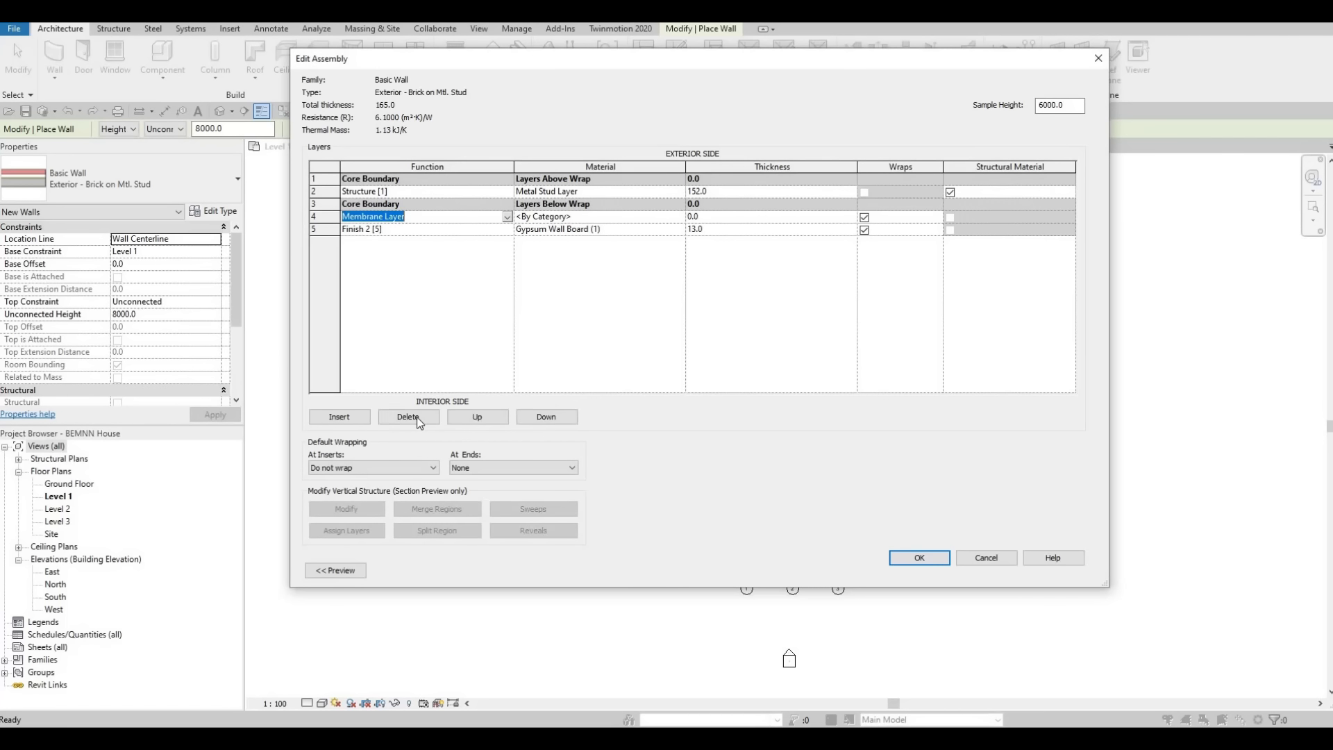
pyautogui.click(416, 416)
pyautogui.click(417, 416)
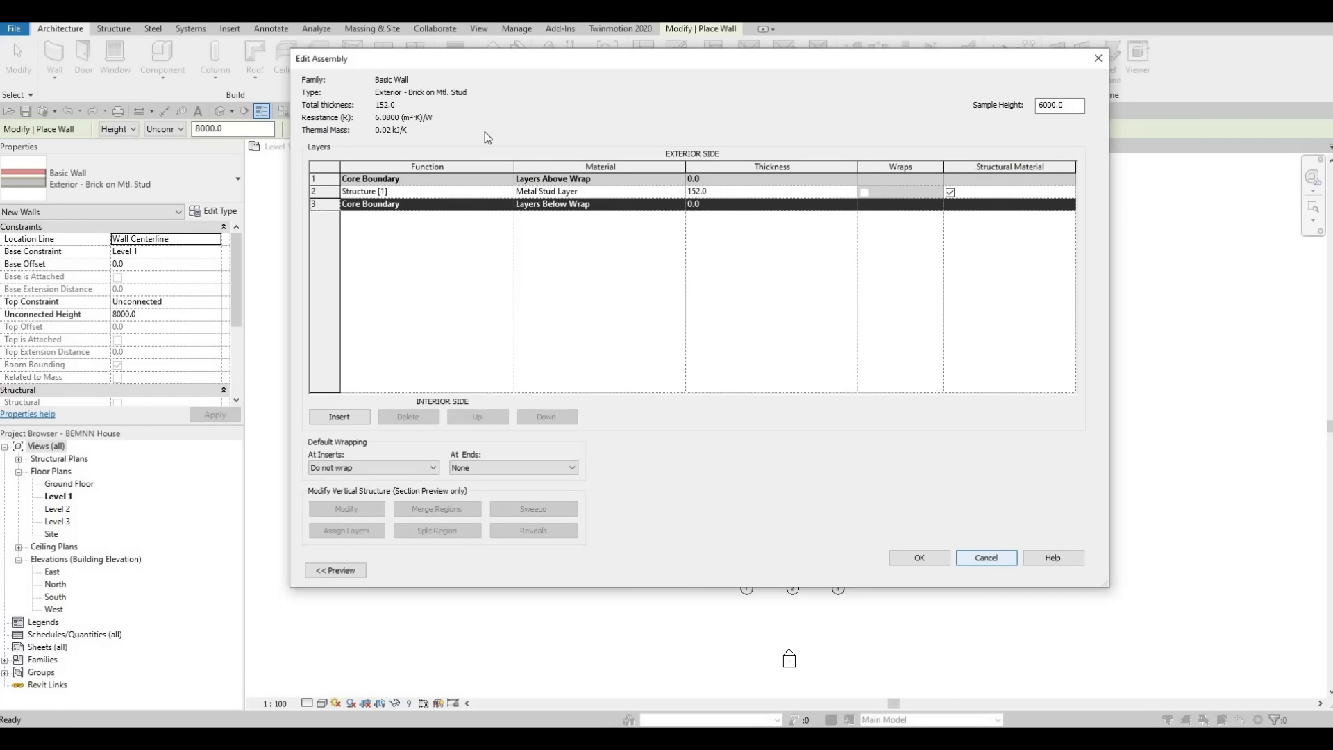
pyautogui.click(976, 564)
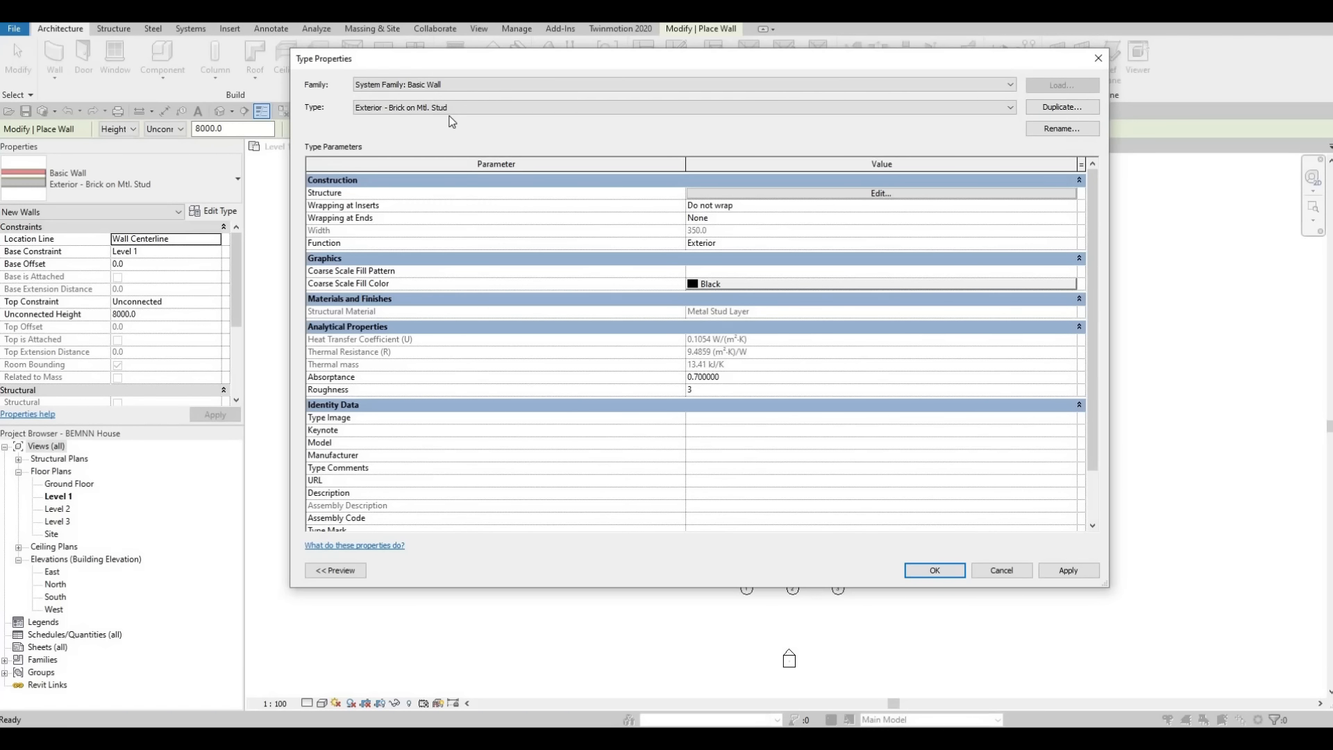
# Duplicate the wall type and name the copy EXTERIOR WALL 1.
pyautogui.click(1048, 110)
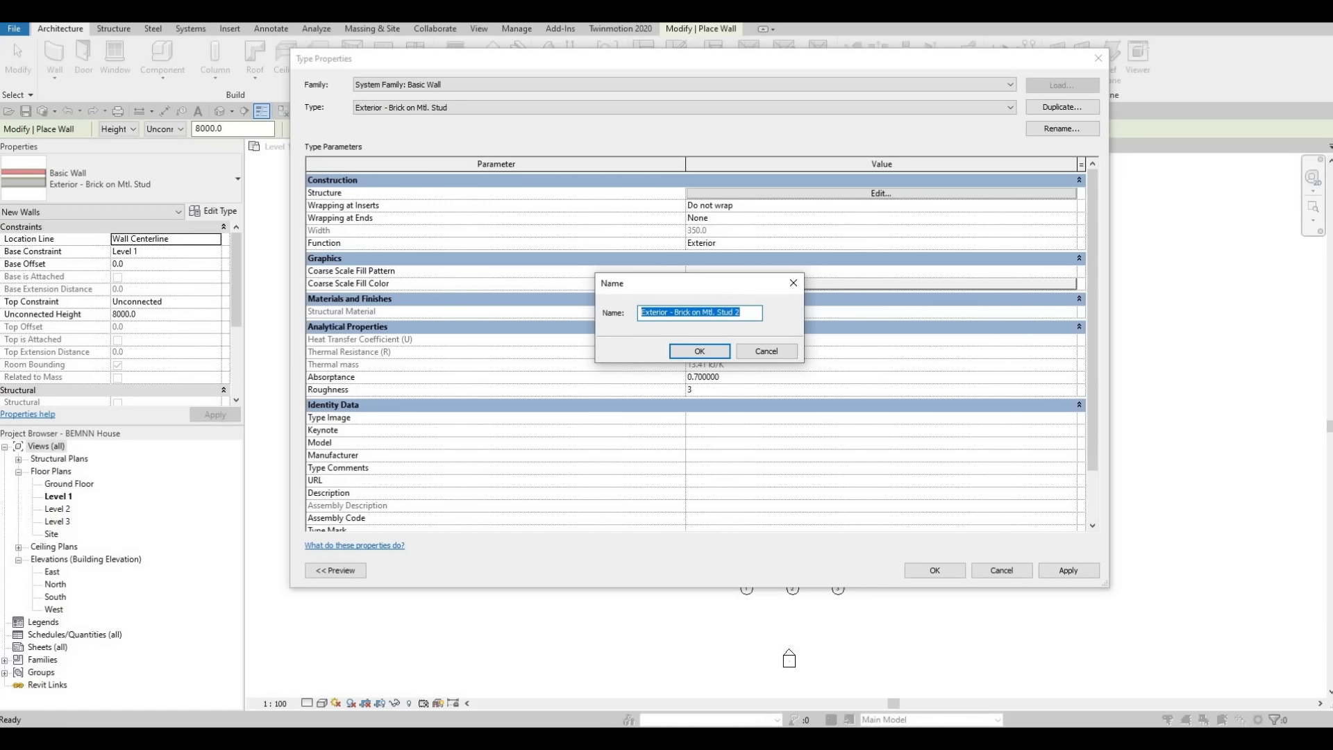
pyautogui.write('EX')
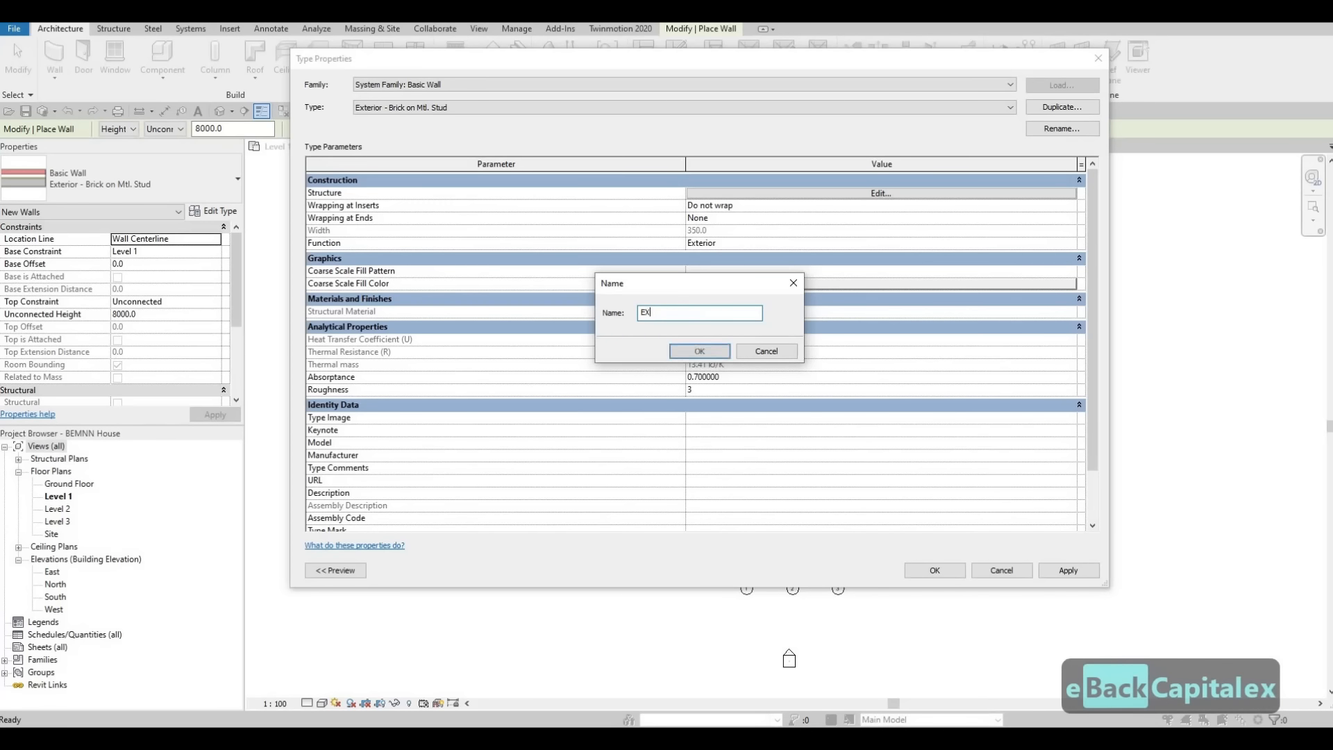
pyautogui.write('TERIOR ')
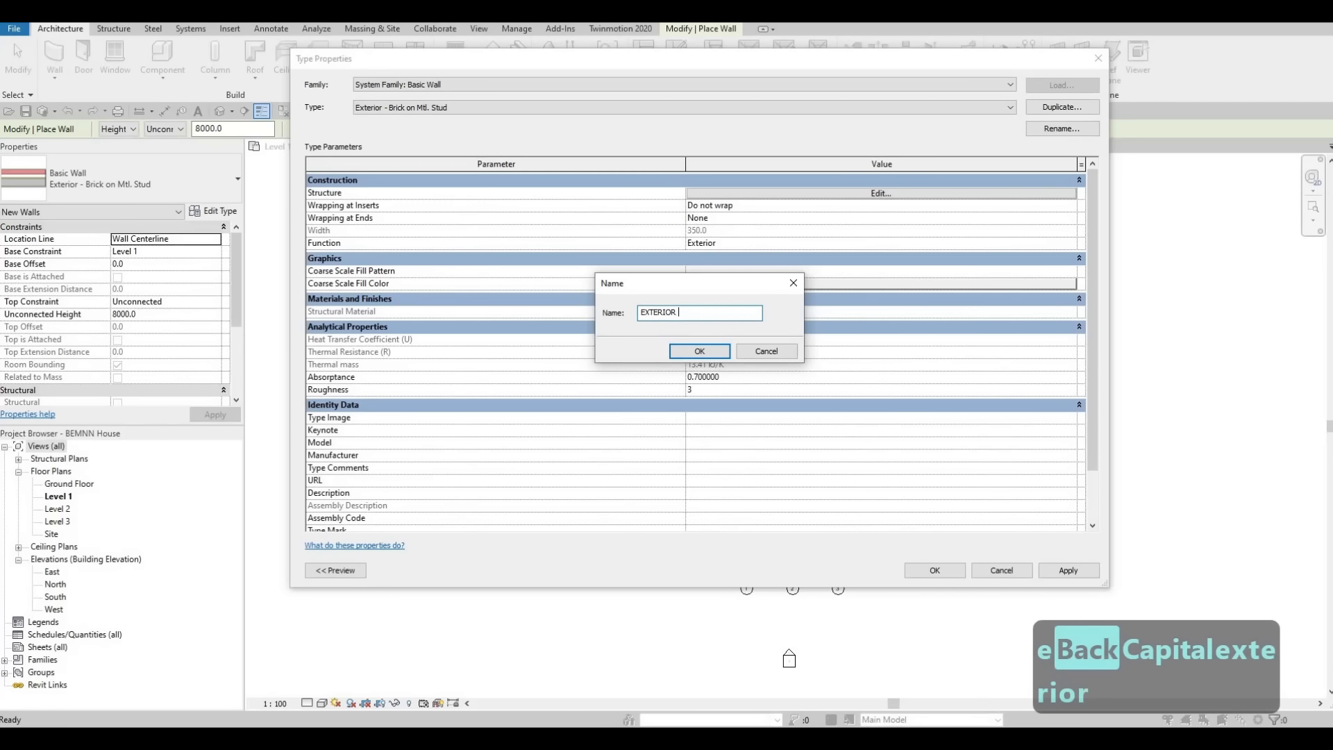
pyautogui.write('WALL 1')
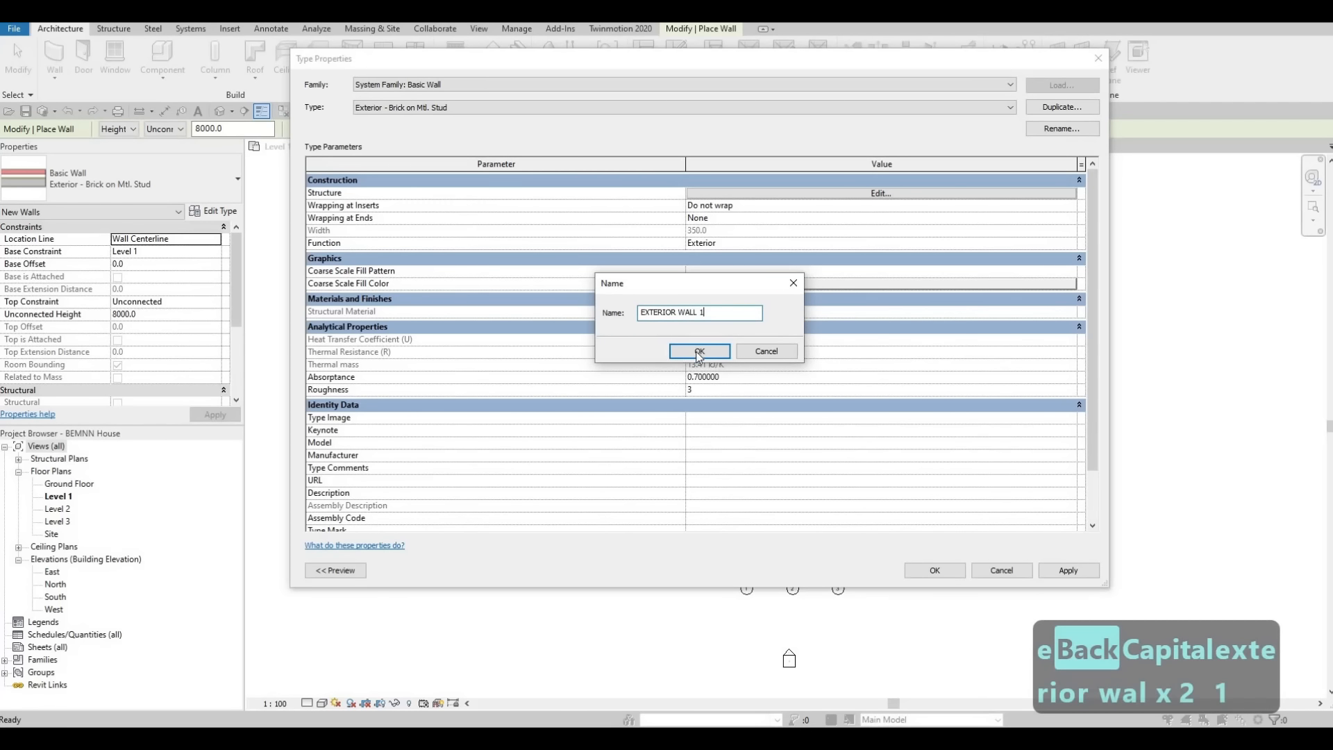
pyautogui.click(699, 350)
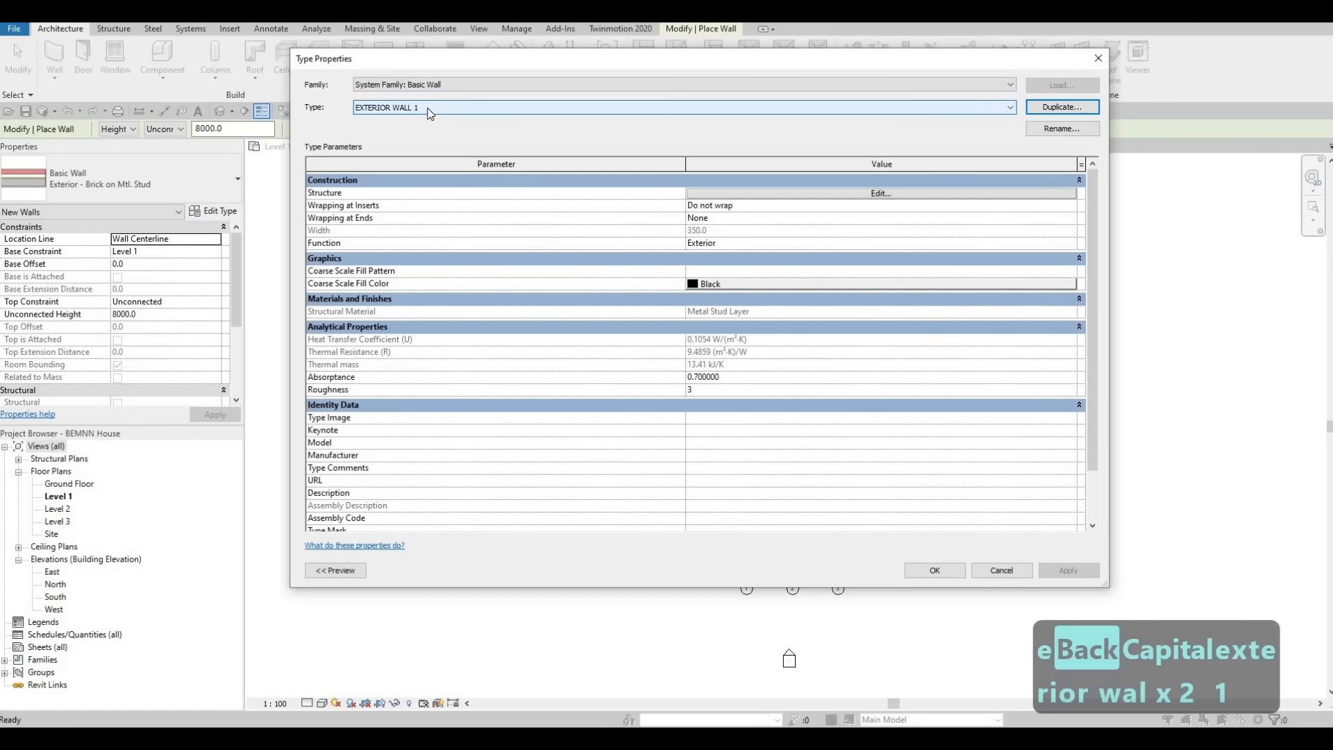
# Delete every layer outside the core boundaries from the EXTERIOR WALL 1 structure, leaving only the Structure [1] layer.
pyautogui.click(882, 193)
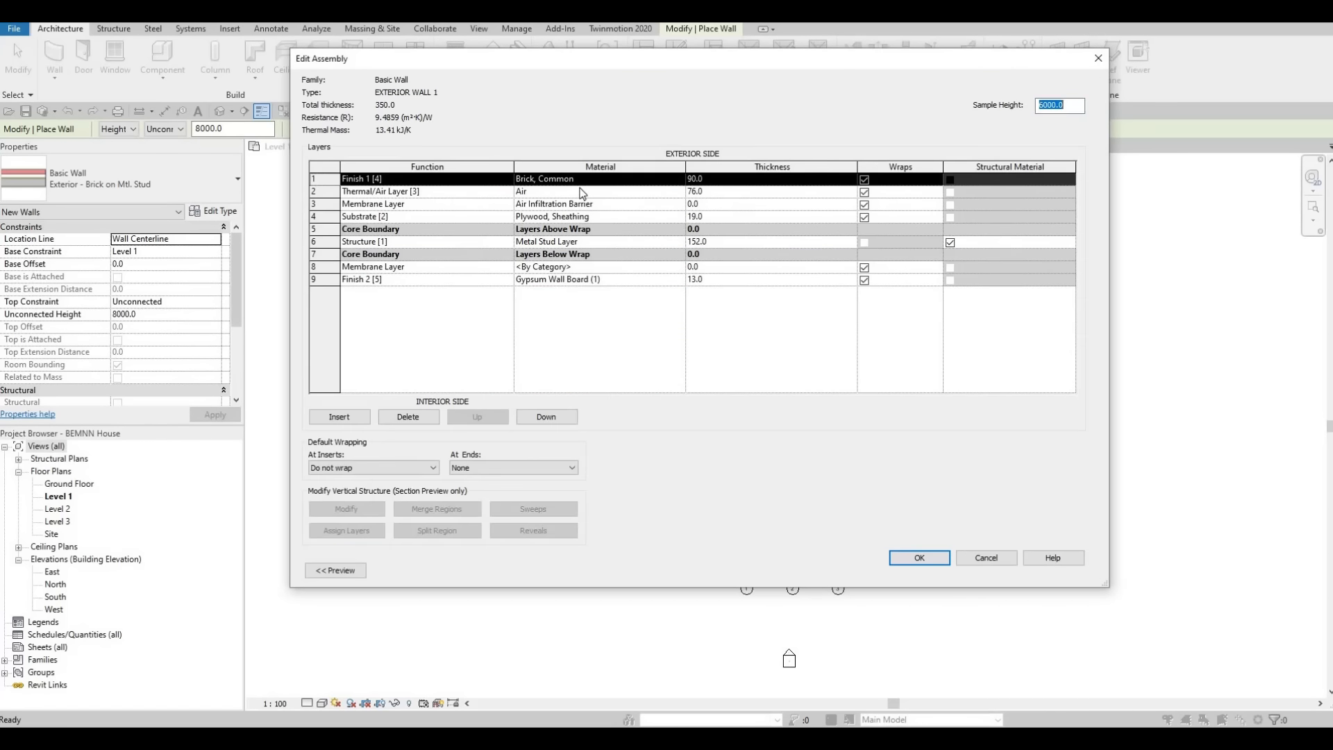
pyautogui.click(399, 416)
pyautogui.click(399, 417)
pyautogui.click(398, 417)
pyautogui.click(399, 417)
pyautogui.click(419, 217)
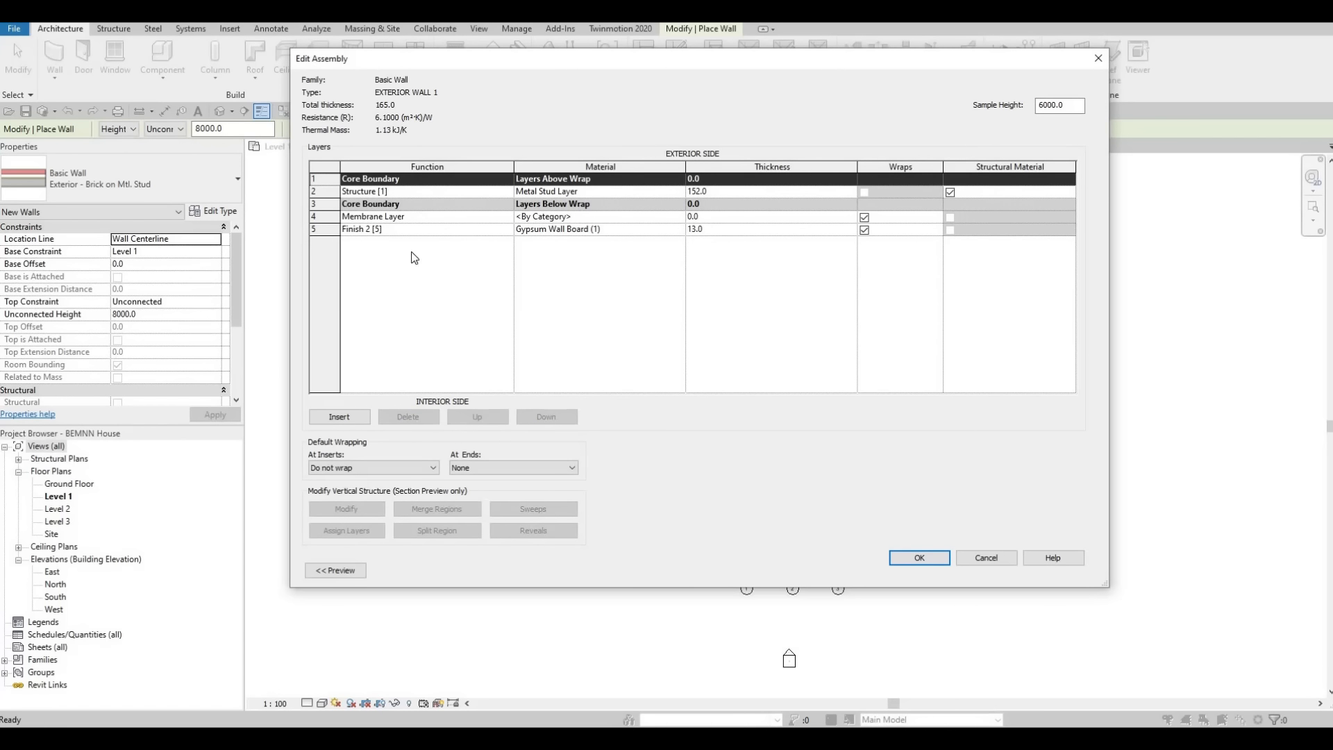
pyautogui.click(414, 413)
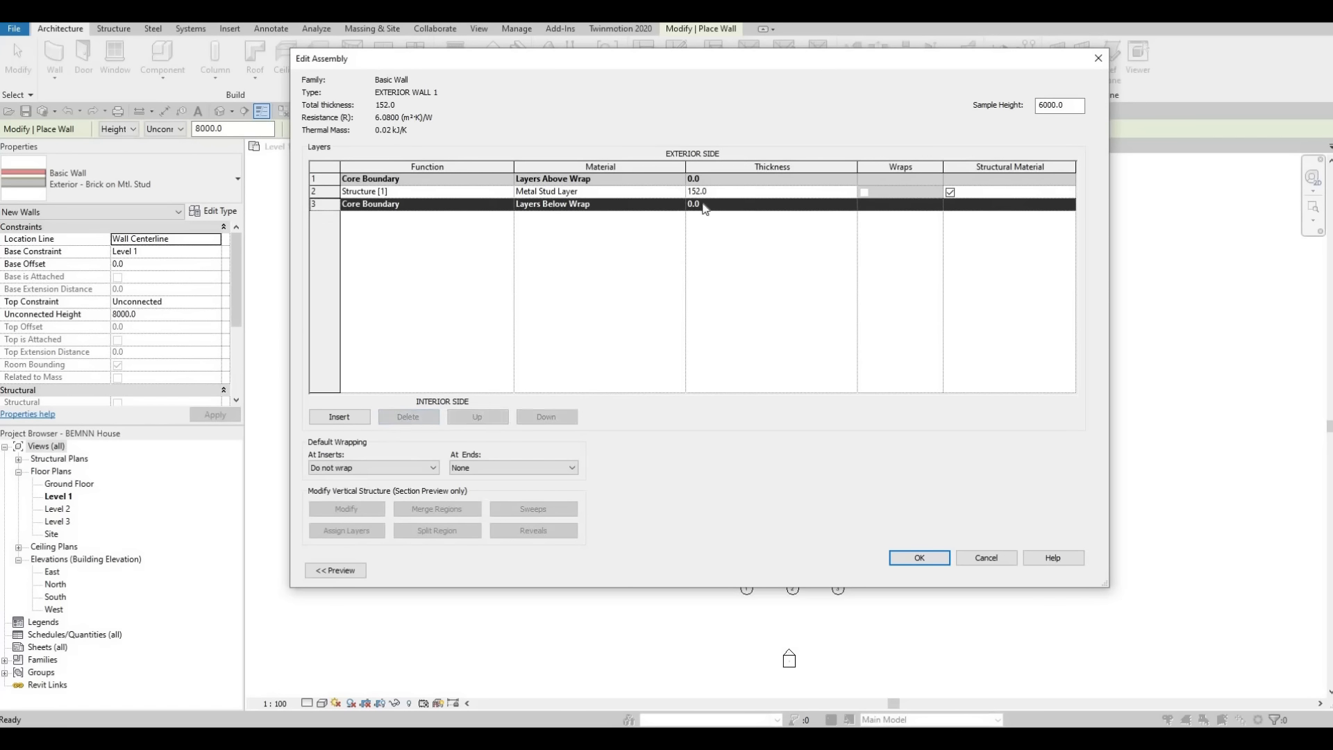
# Set the structure layer's thickness to 150 and its material to Gypsum Wall Board, and accept the type changes.
pyautogui.click(724, 192)
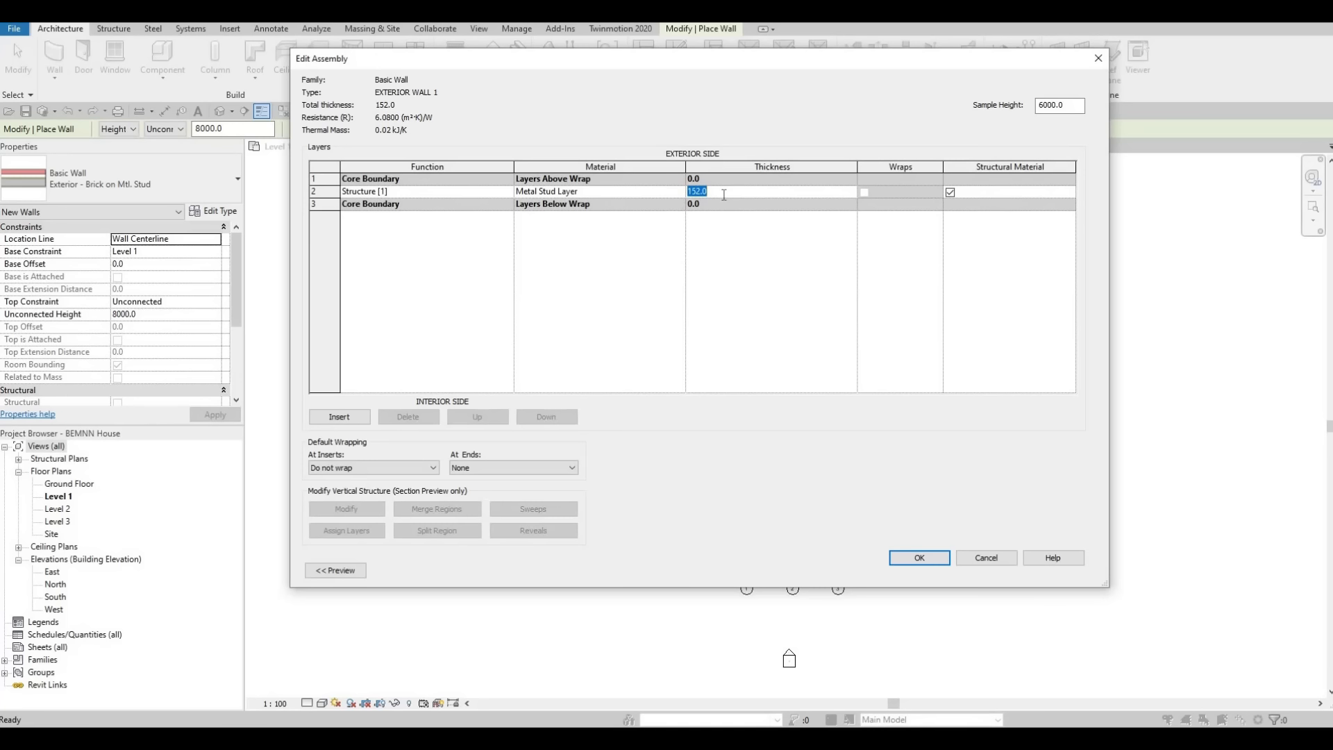
pyautogui.write('150')
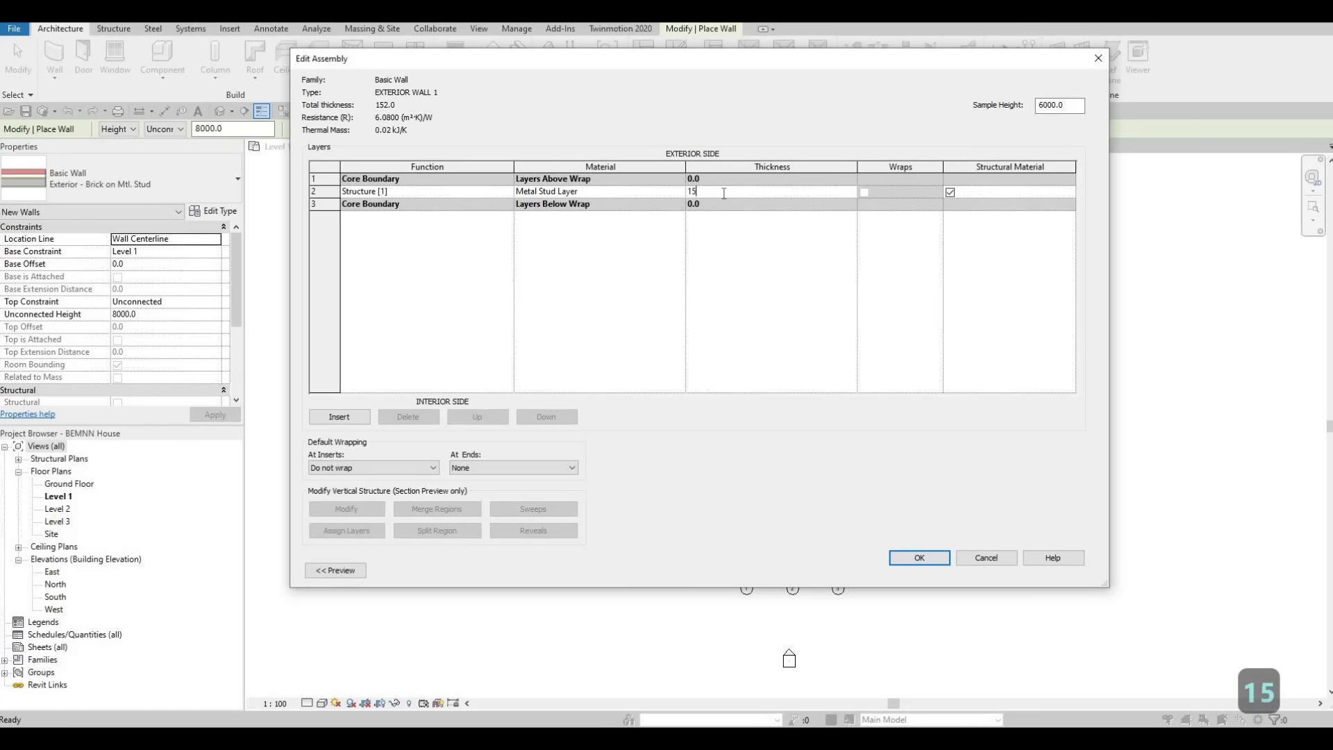
pyautogui.click(681, 190)
pyautogui.click(680, 191)
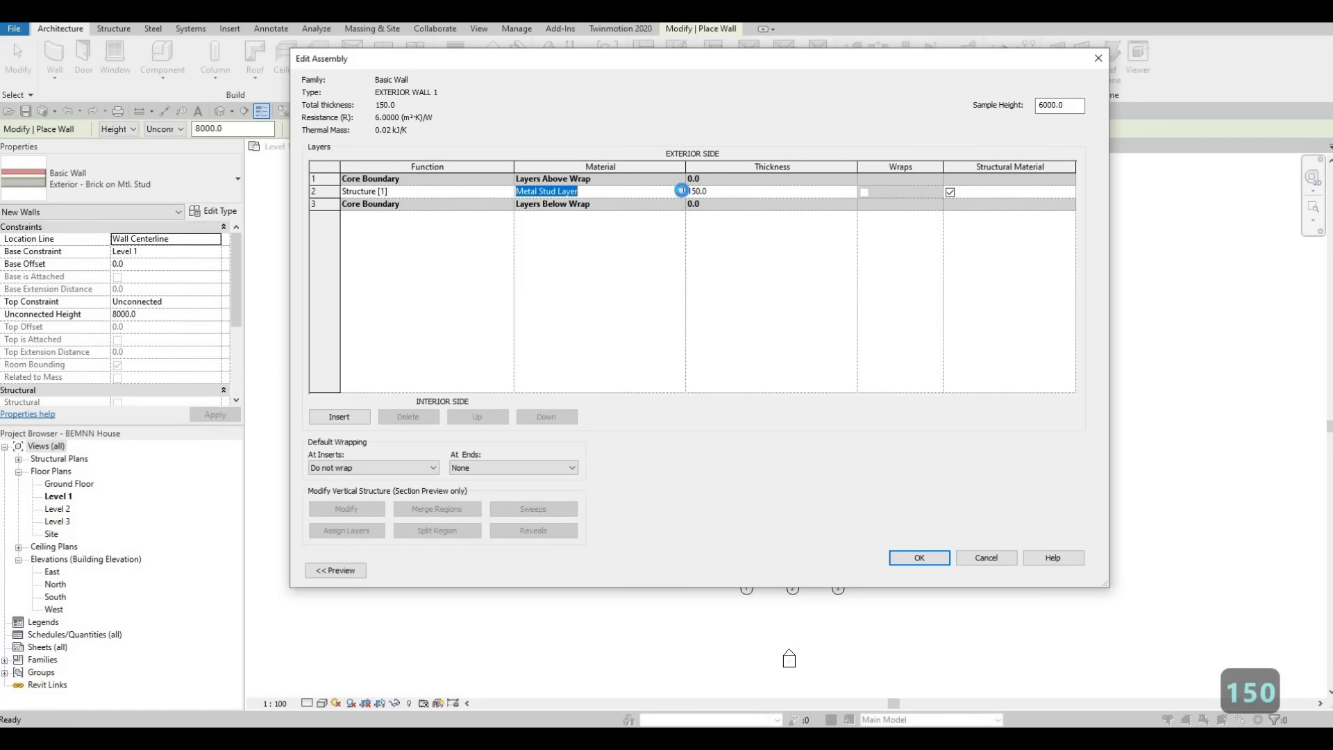
pyautogui.scroll(-3, 425, 277)
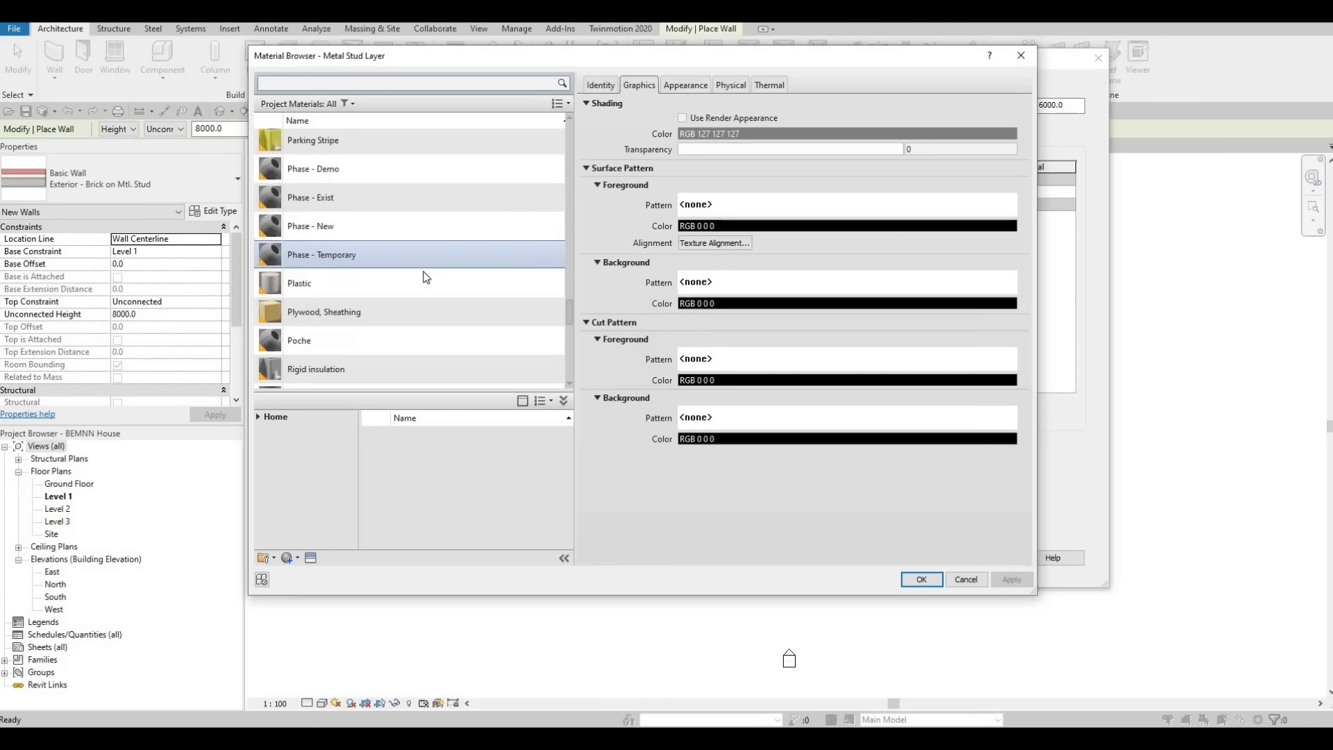
pyautogui.scroll(-4, 426, 277)
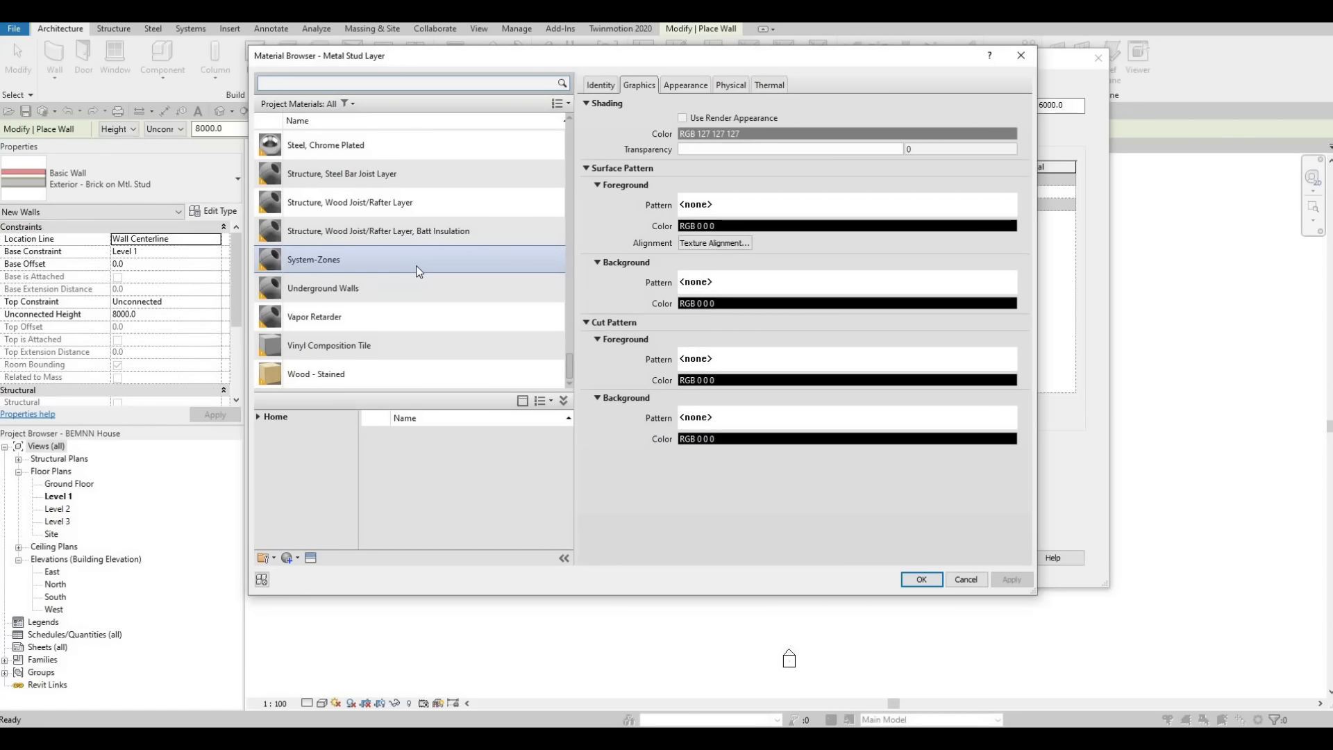
pyautogui.scroll(10, 416, 266)
pyautogui.scroll(-3, 326, 326)
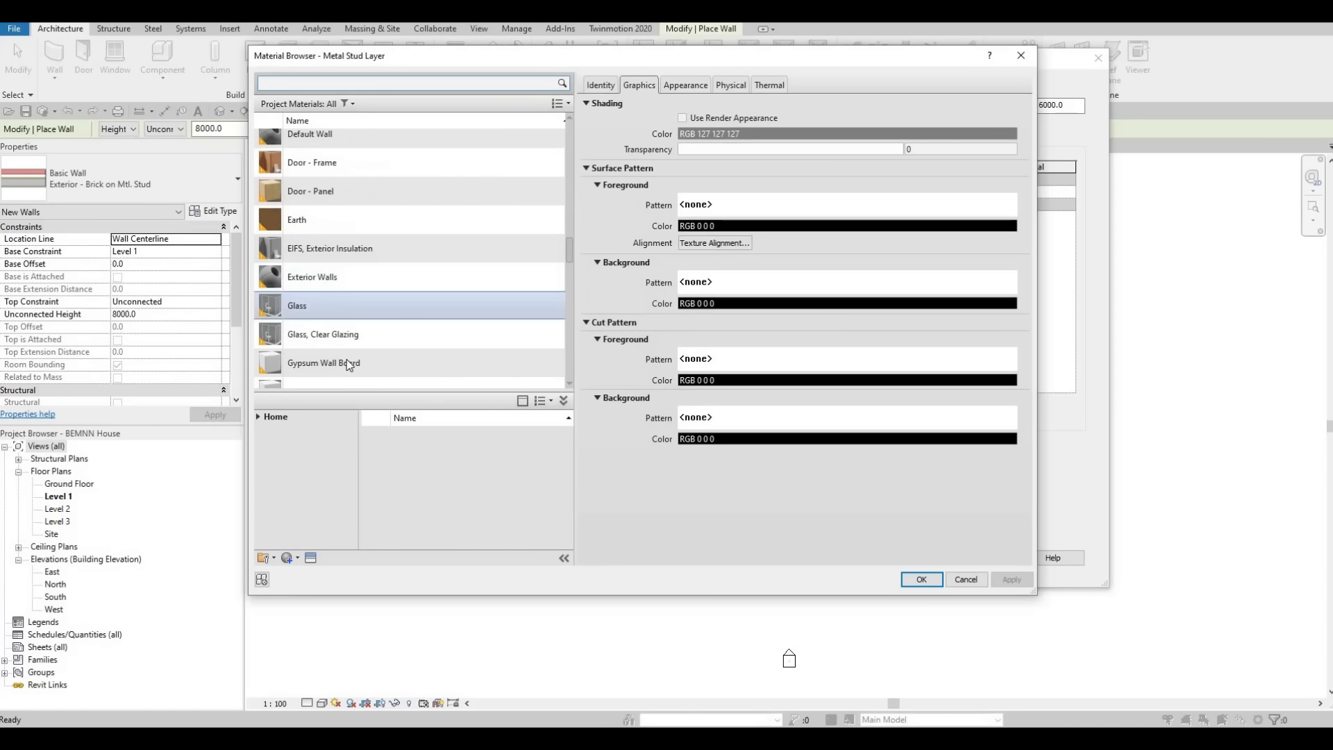
pyautogui.click(349, 362)
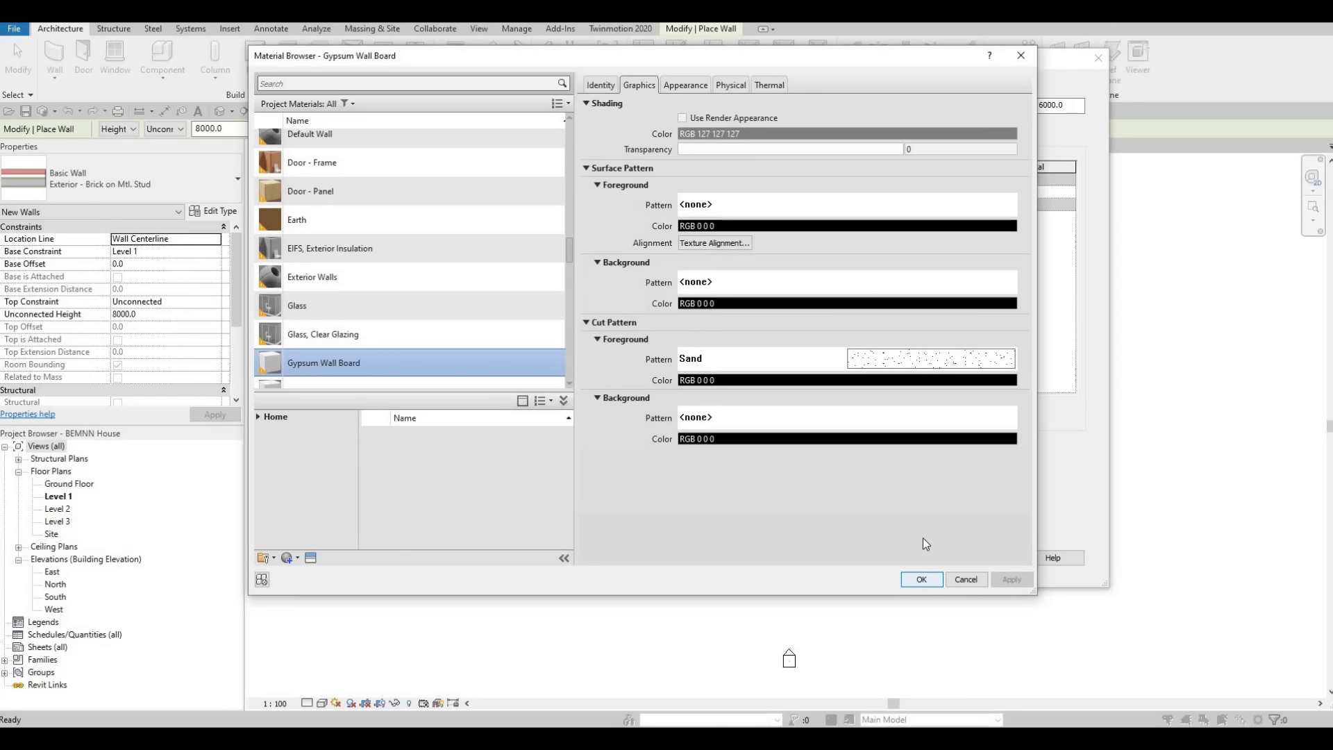
pyautogui.click(924, 580)
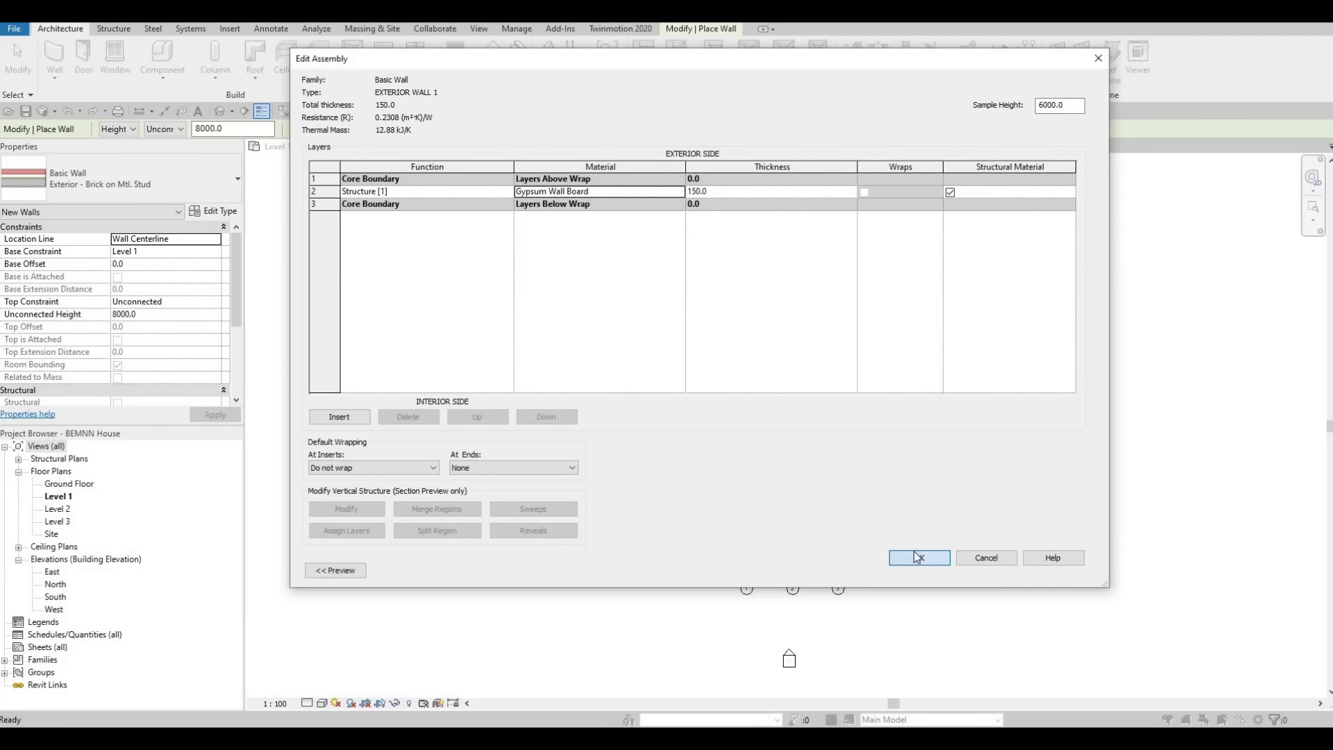
pyautogui.click(919, 558)
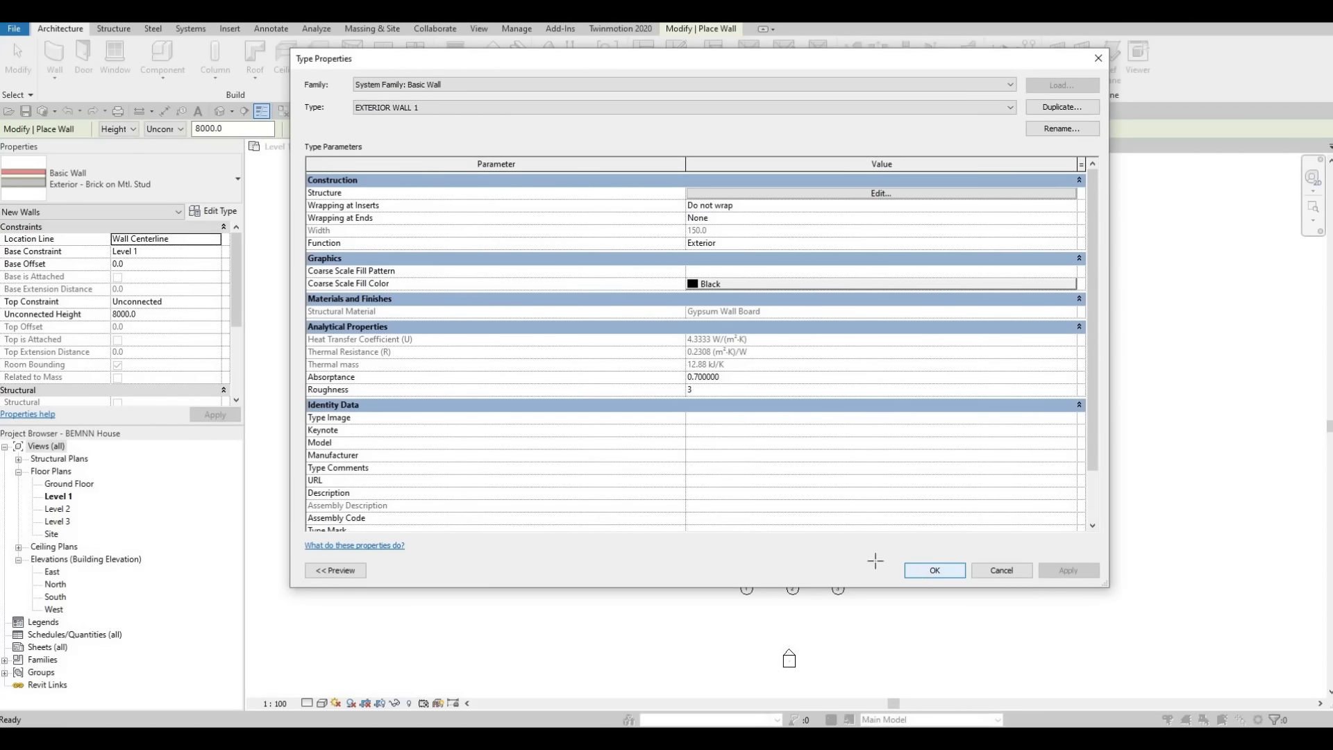
pyautogui.press('Return')
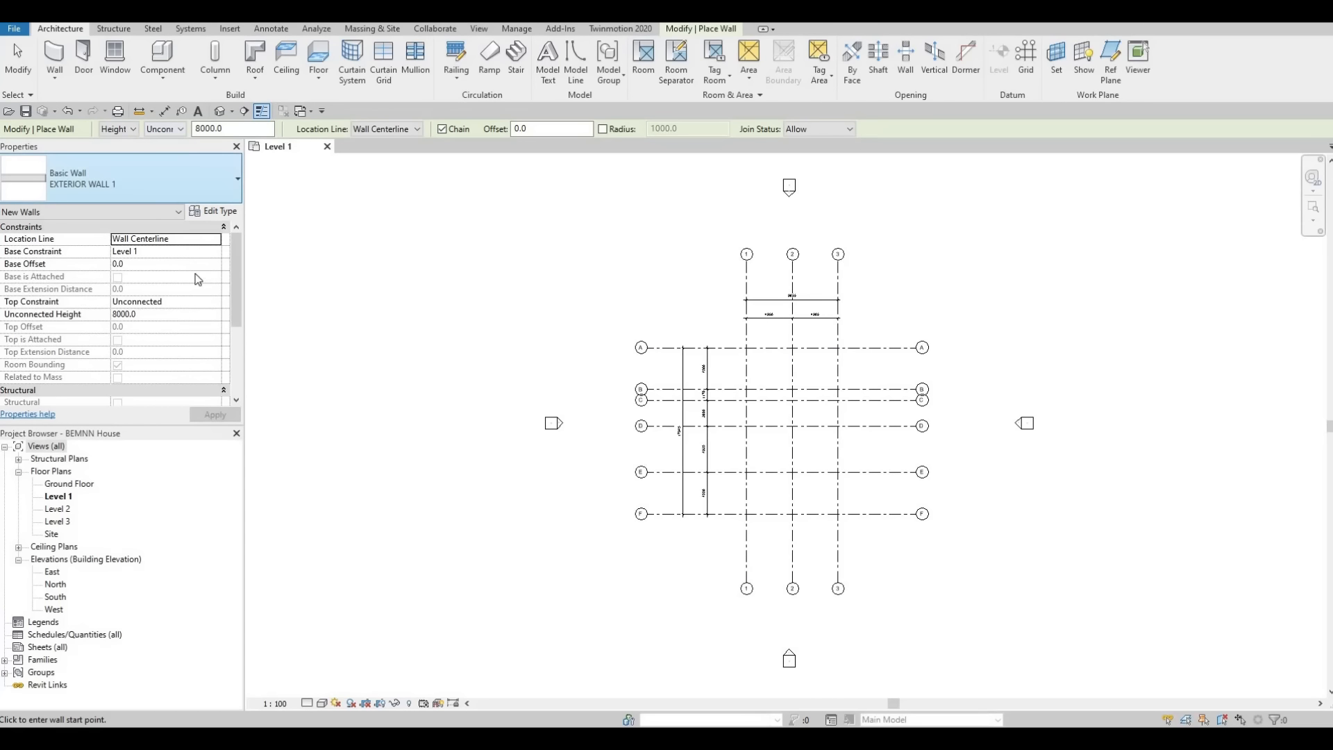
# Check the levels in the South elevation and set the new wall's top constraint to Up to level: Level 2 in the Level 1 plan.
pyautogui.doubleClick(62, 599)
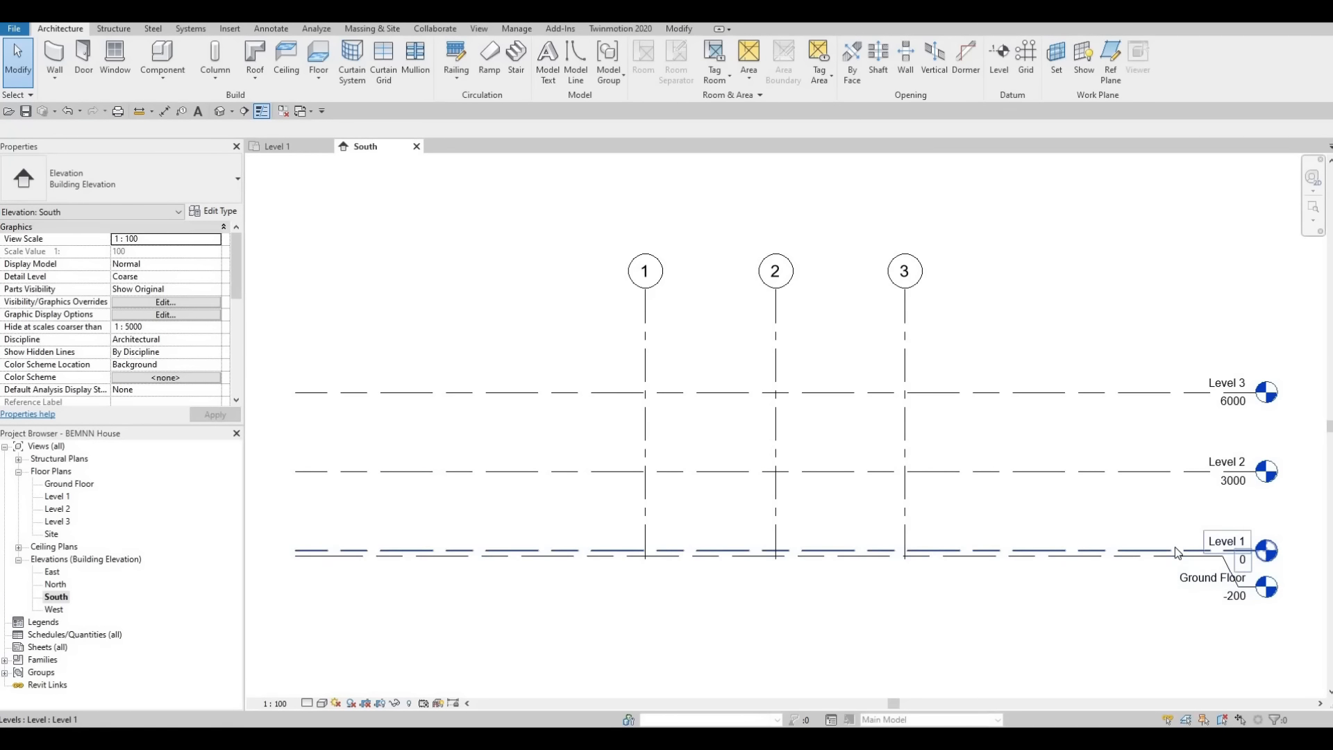
pyautogui.click(297, 148)
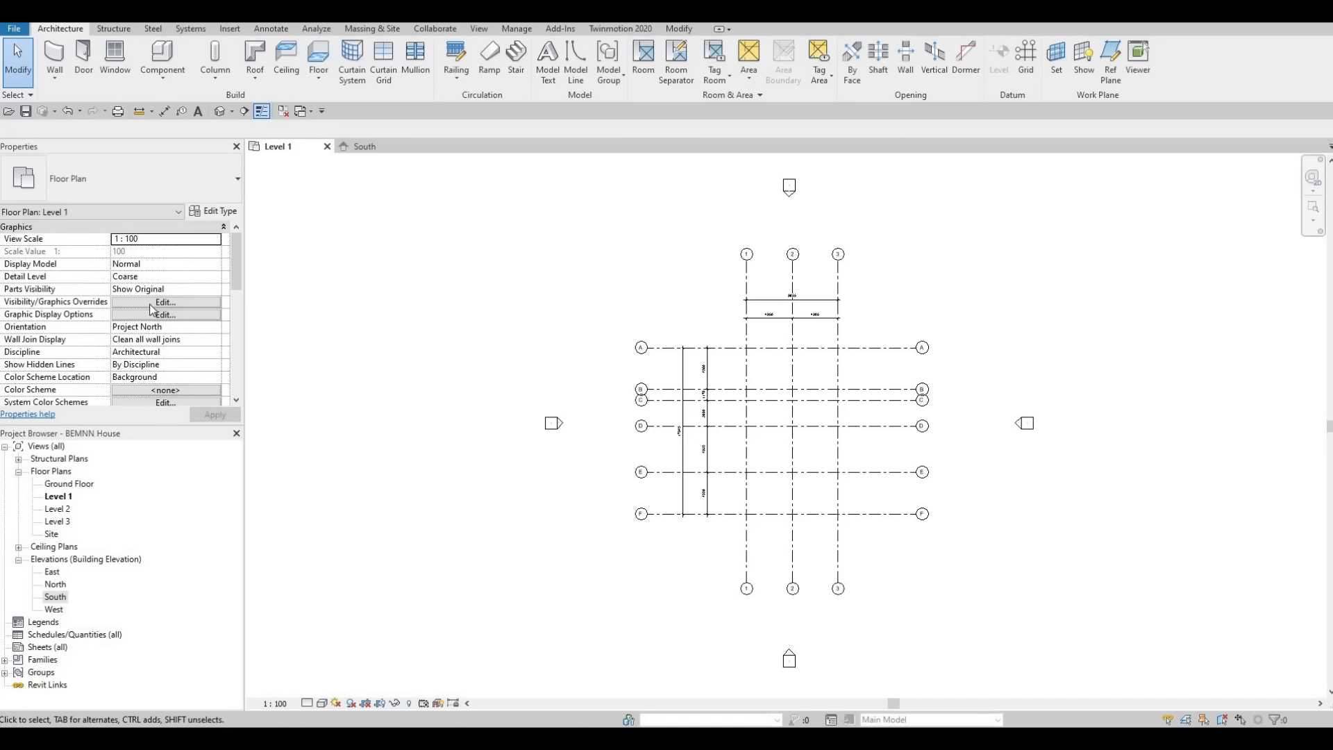
pyautogui.click(54, 56)
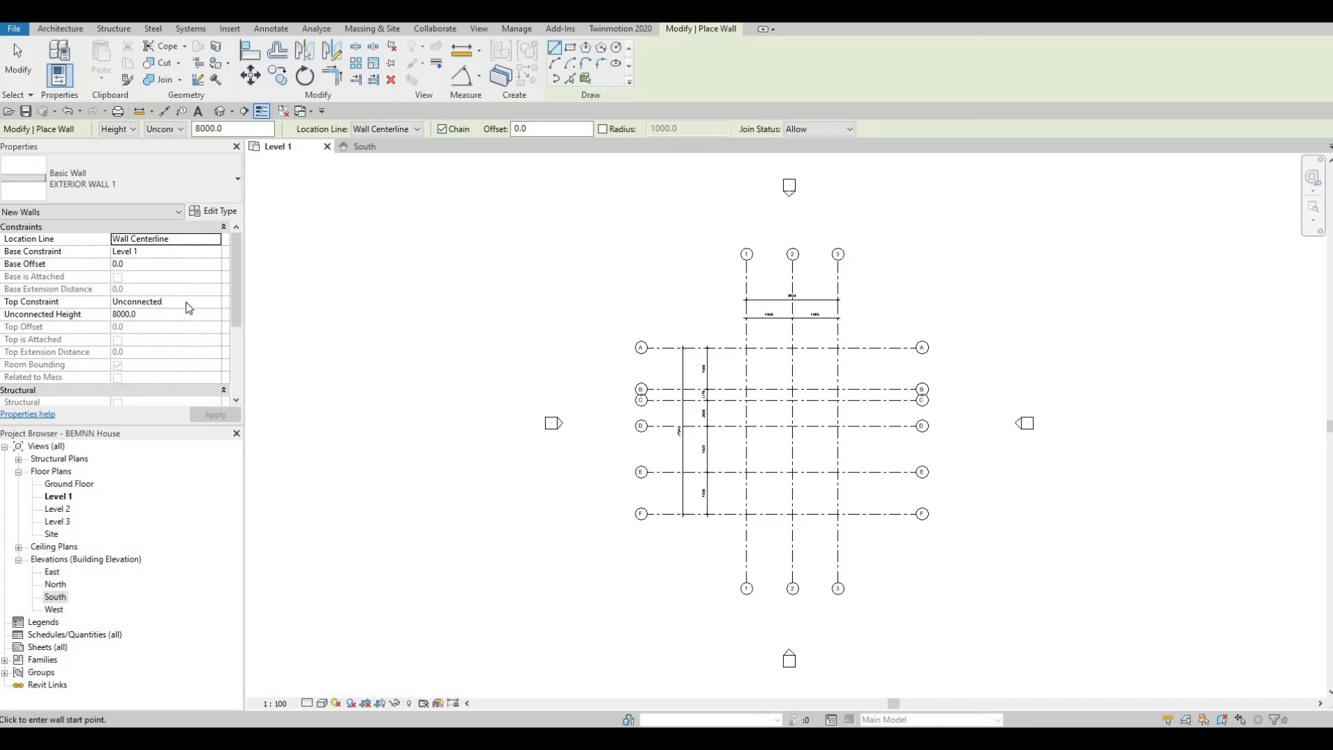
pyautogui.click(215, 302)
pyautogui.click(215, 302)
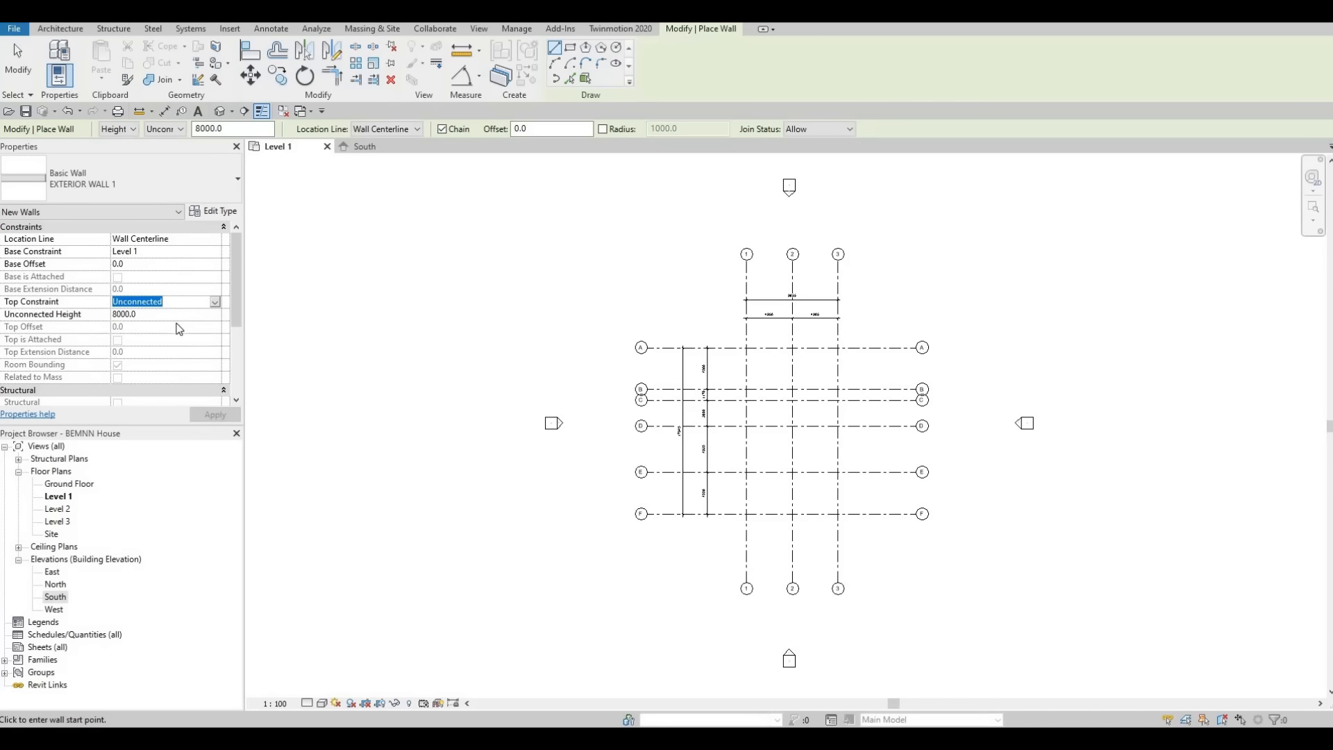
pyautogui.click(174, 347)
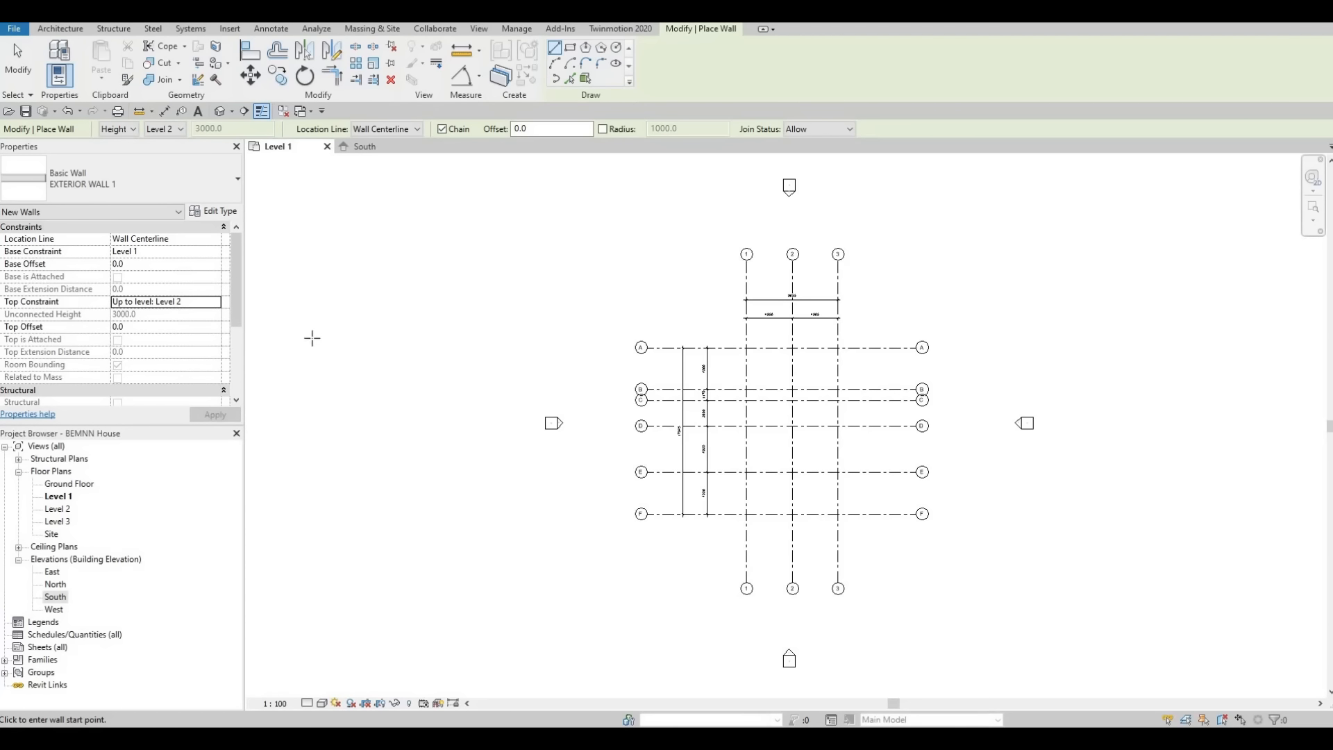
# With the location line kept at Wall Centerline, draw chained walls through grid intersections A-1, A-2, C-2 and C-3.
pyautogui.click(283, 347)
pyautogui.scroll(2, 750, 339)
pyautogui.scroll(2, 756, 341)
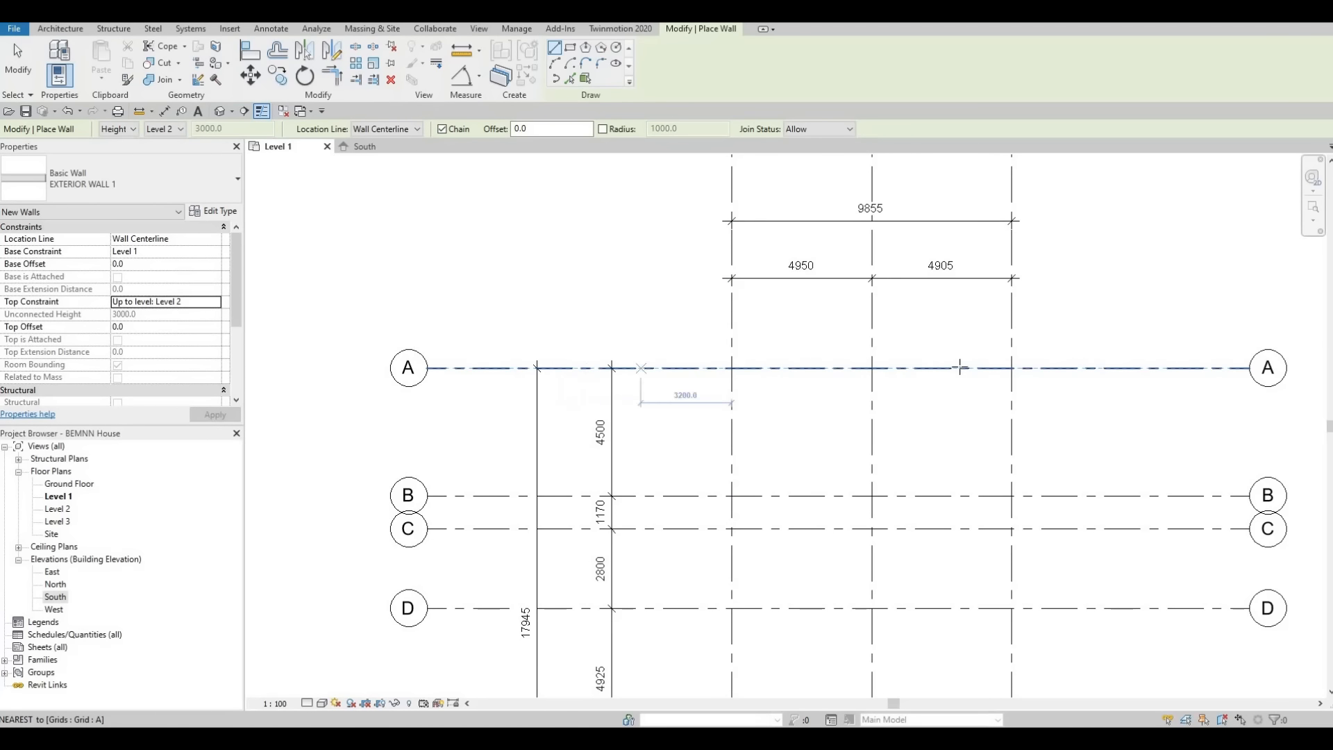
pyautogui.click(416, 129)
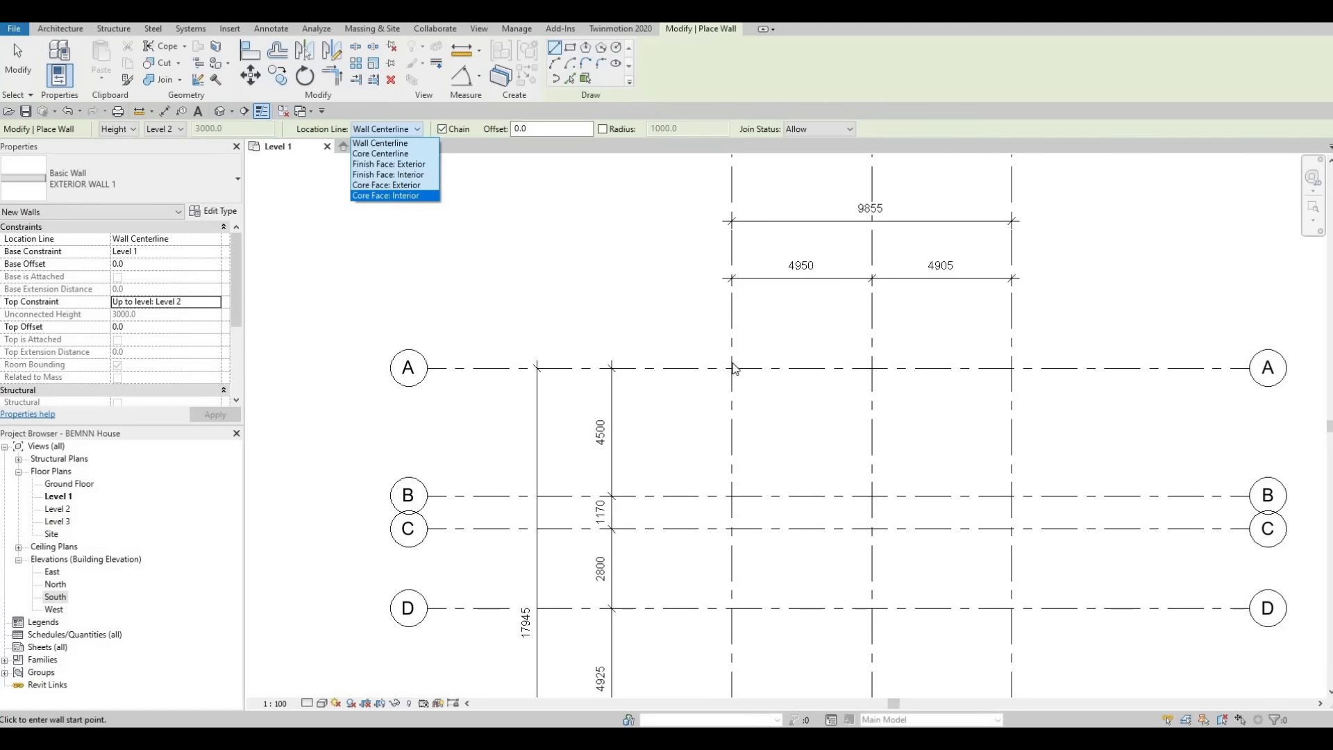
pyautogui.click(682, 293)
pyautogui.scroll(3, 734, 363)
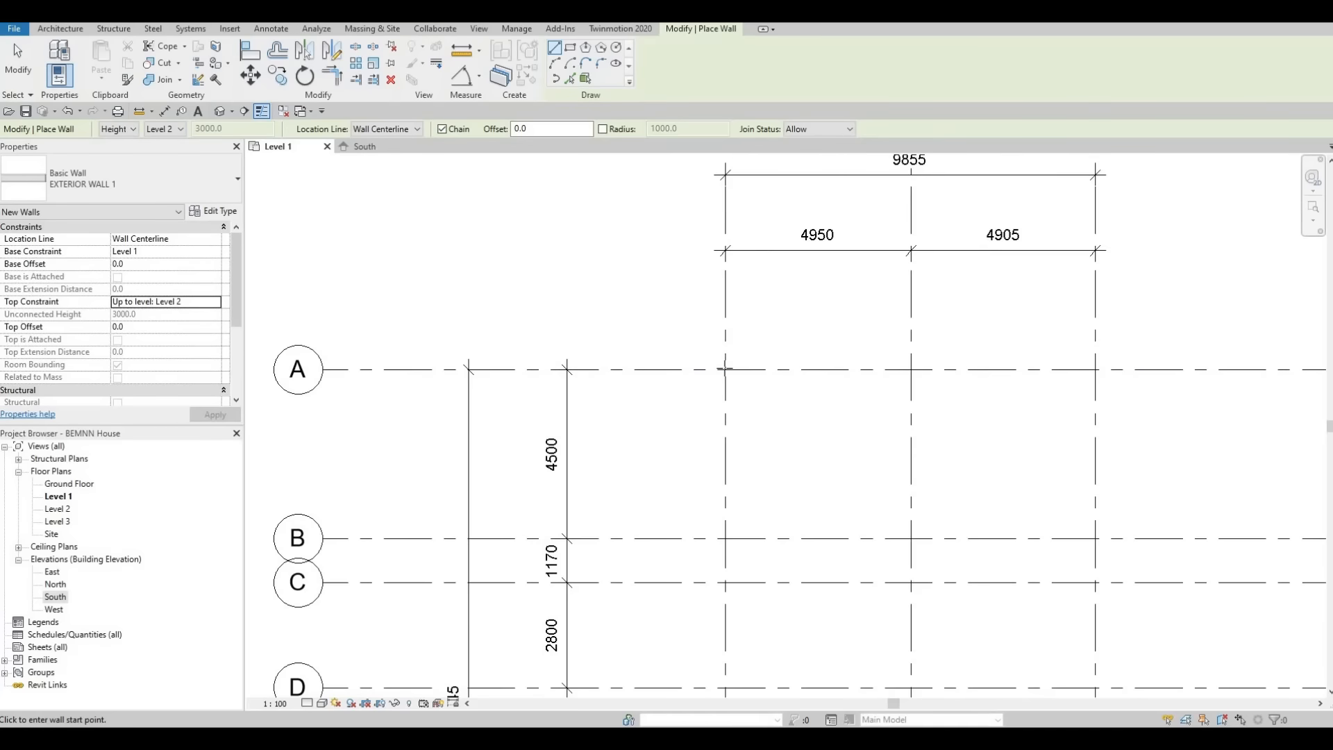
pyautogui.scroll(-3, 736, 364)
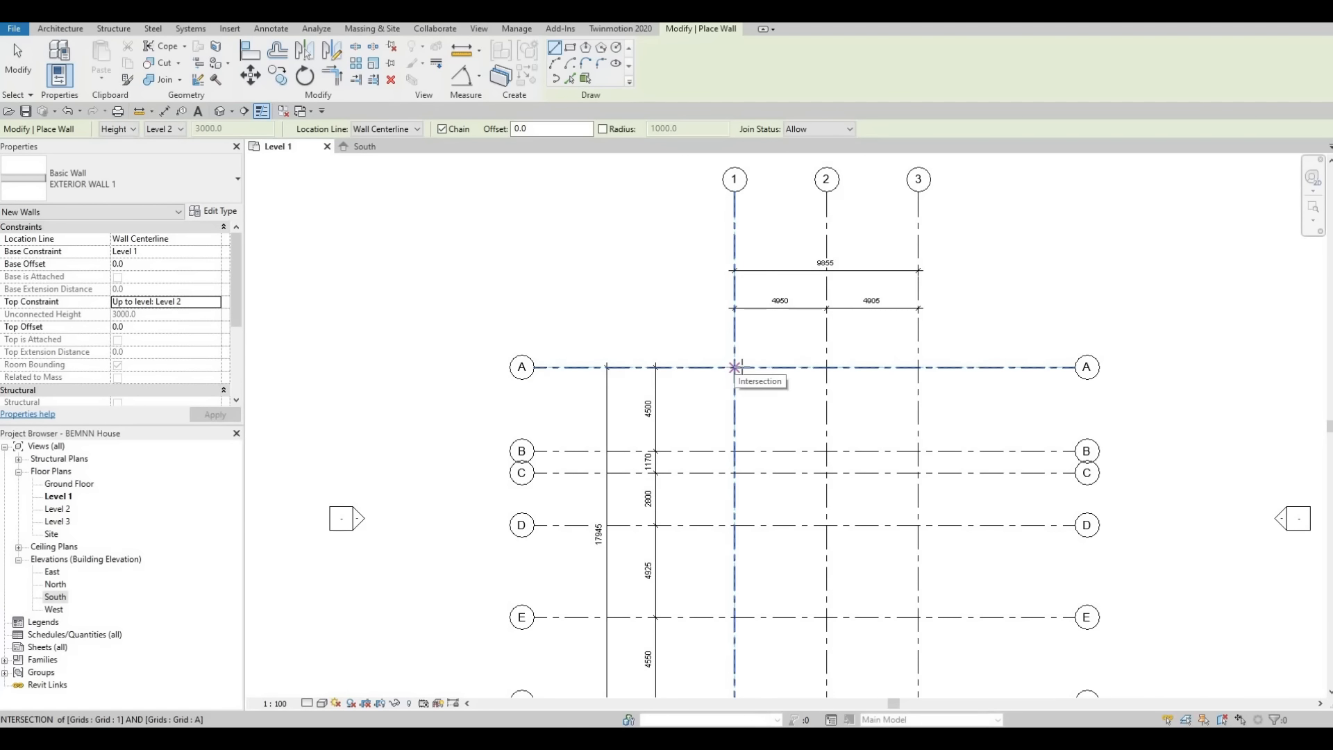
pyautogui.click(735, 366)
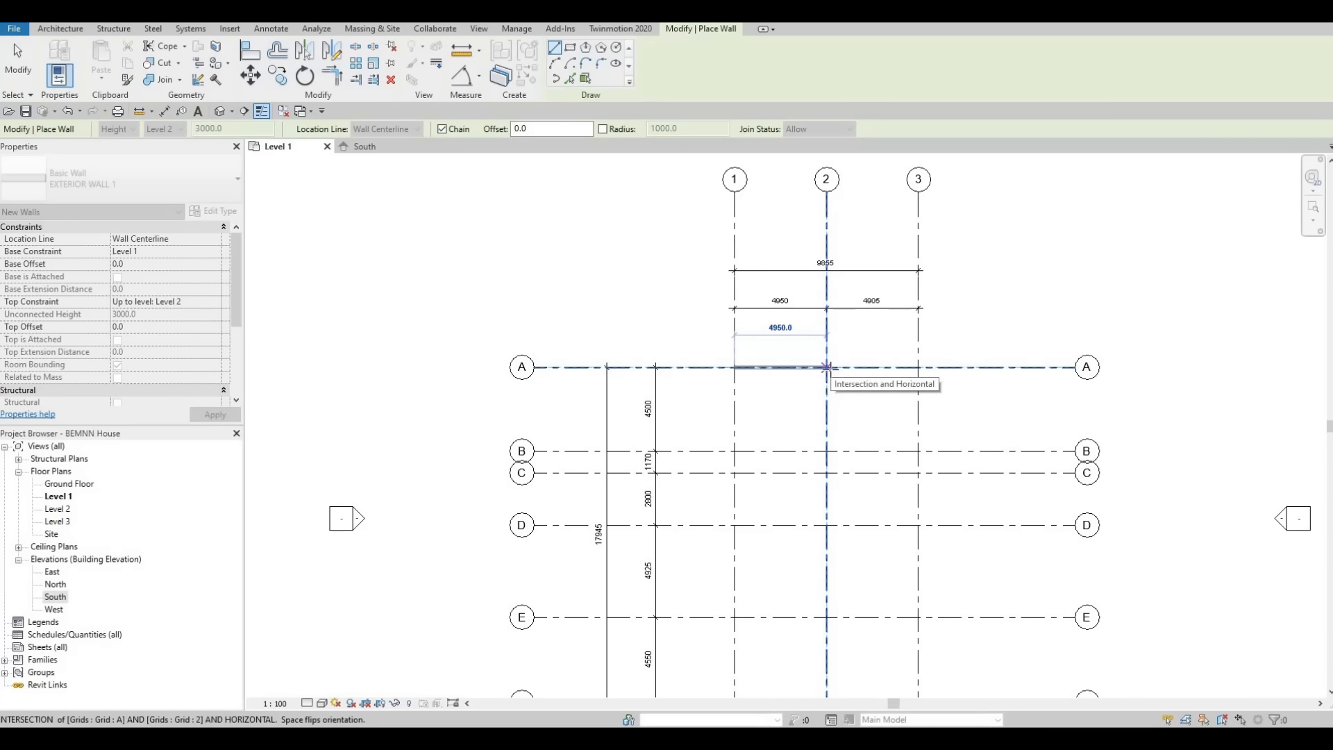
pyautogui.click(827, 366)
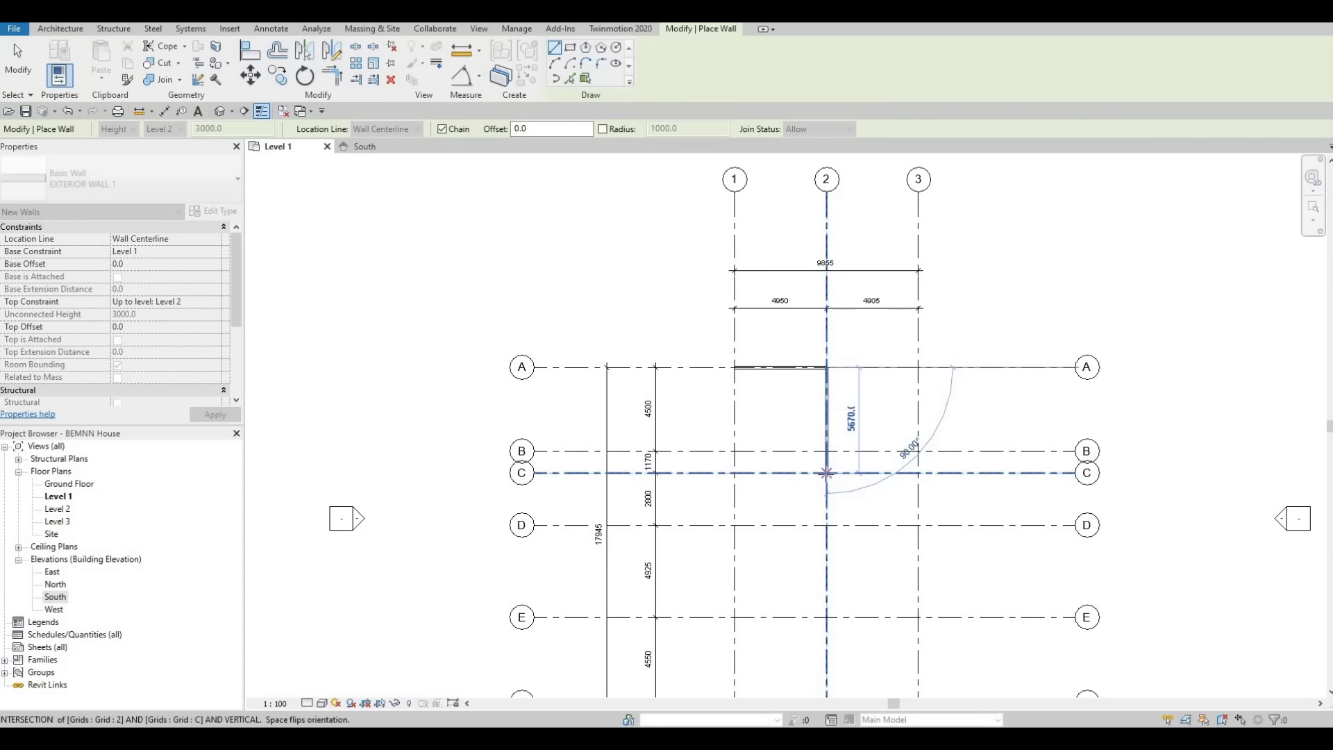
pyautogui.click(826, 473)
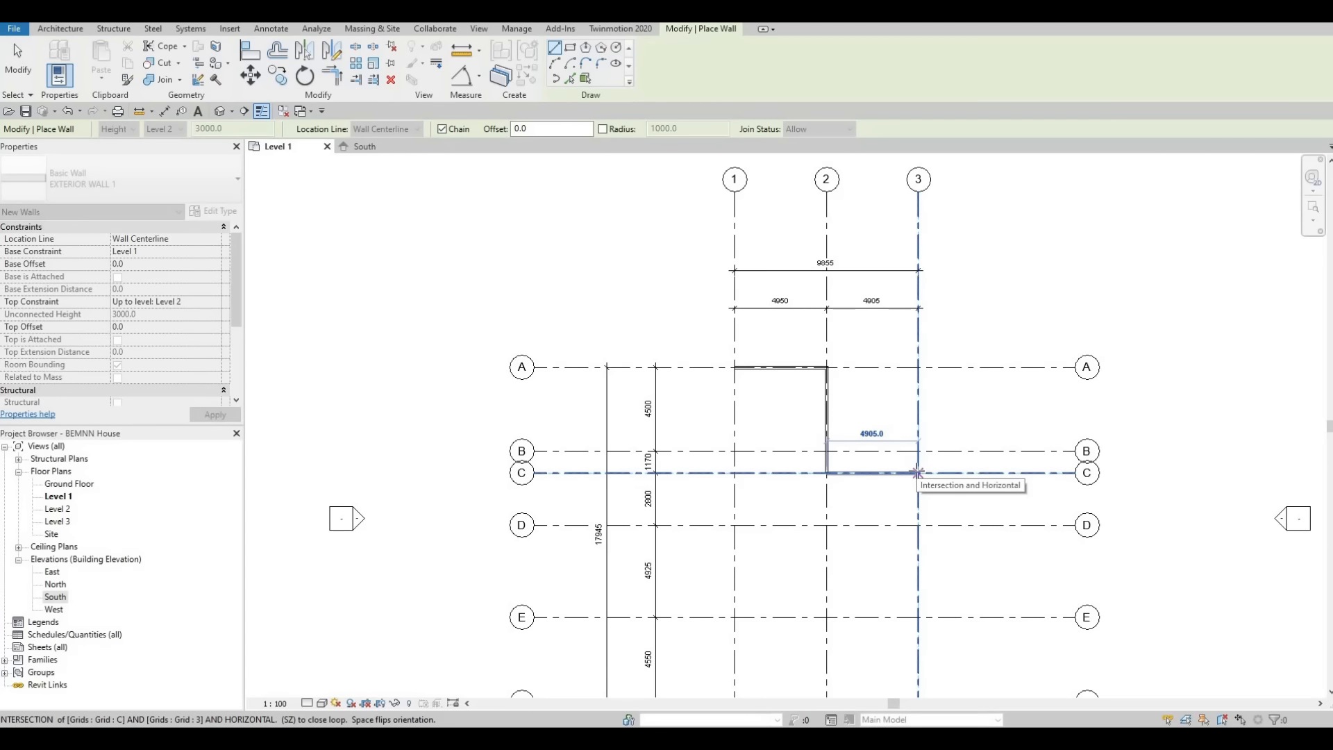
pyautogui.click(917, 473)
# Continue the wall chain along grid 3 from grid C to grid E and end the wall command.
pyautogui.scroll(5, 761, 389)
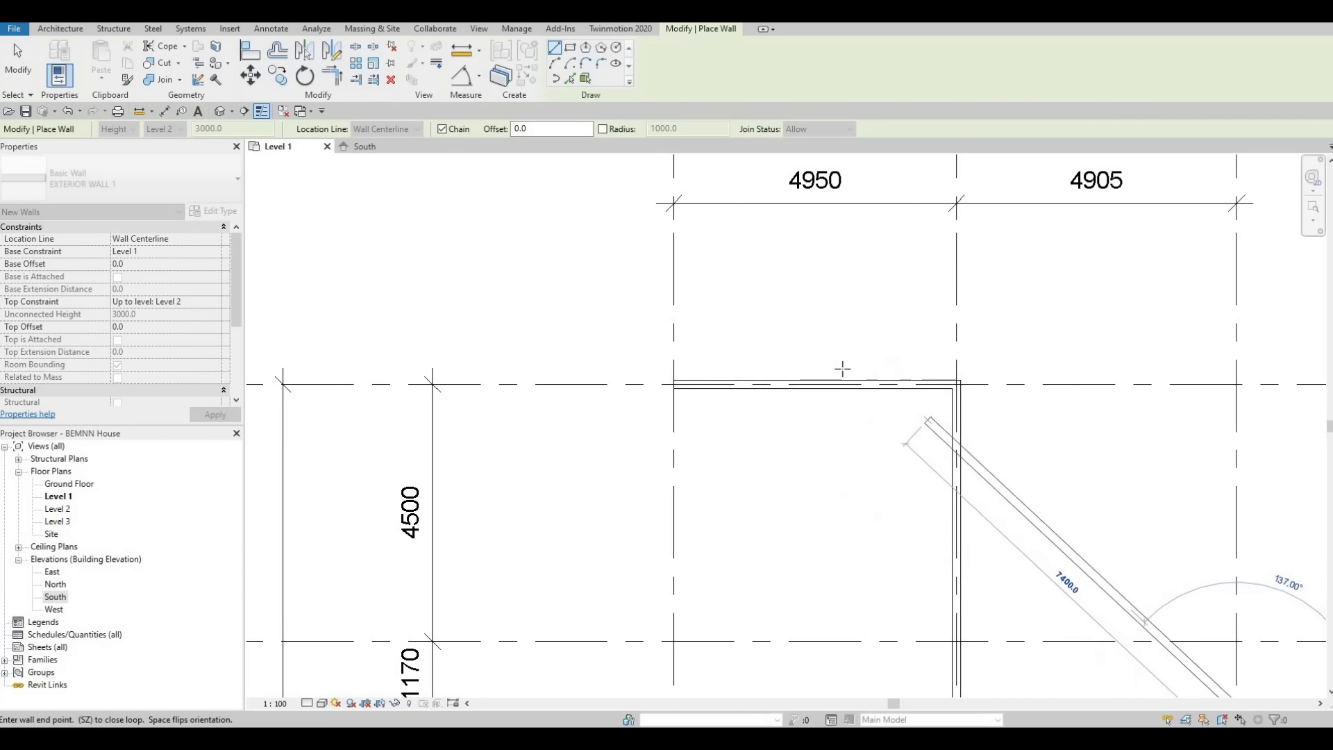
pyautogui.moveTo(940, 447); pyautogui.dragTo(845, 360, button='middle')
pyautogui.scroll(-2, 845, 359)
pyautogui.moveTo(962, 518); pyautogui.dragTo(1009, 350, button='middle')
pyautogui.scroll(-1, 1009, 350)
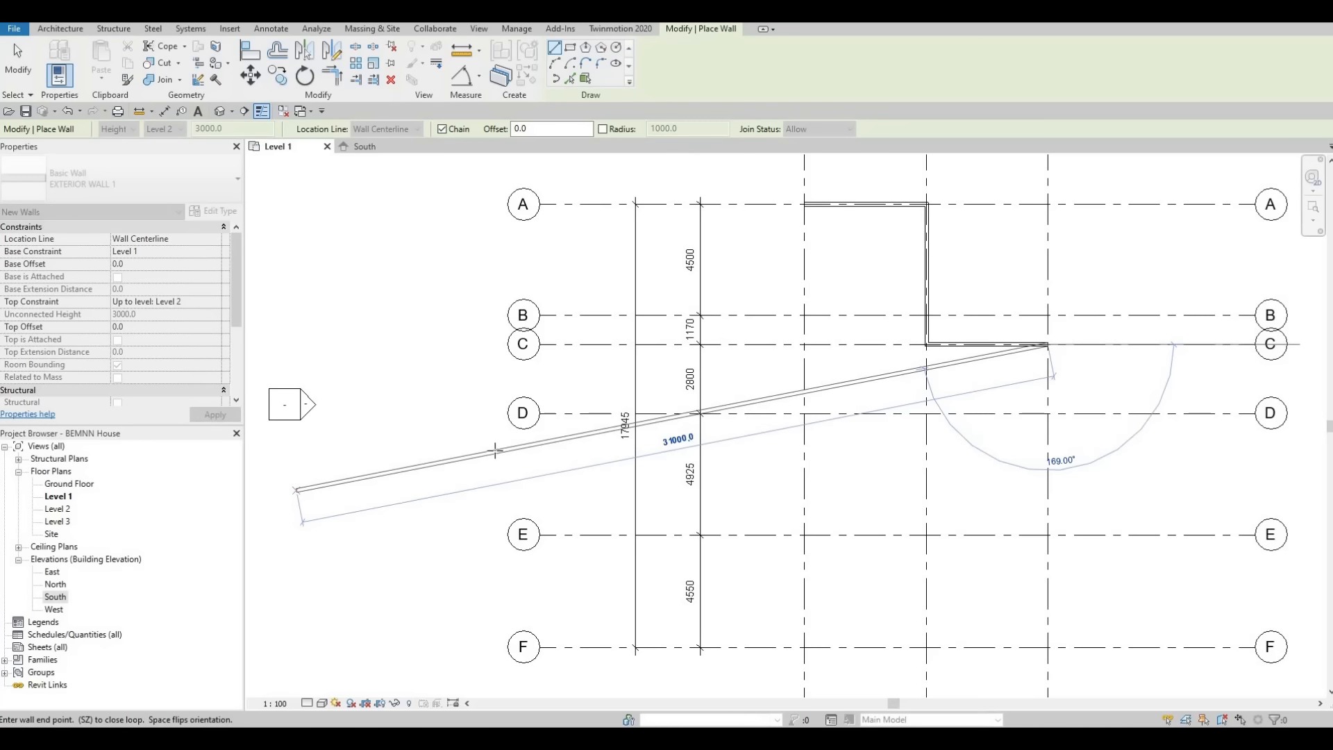
pyautogui.moveTo(943, 515); pyautogui.dragTo(830, 456, button='middle')
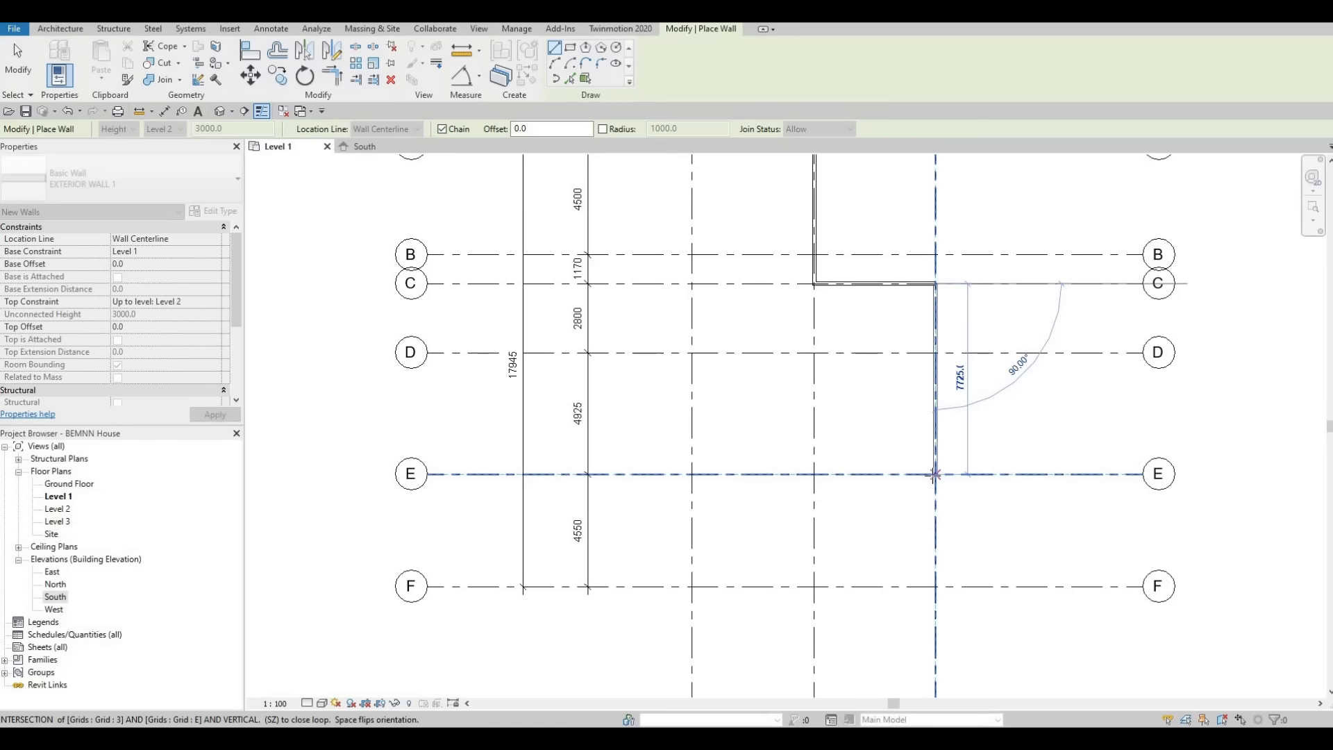
pyautogui.click(936, 475)
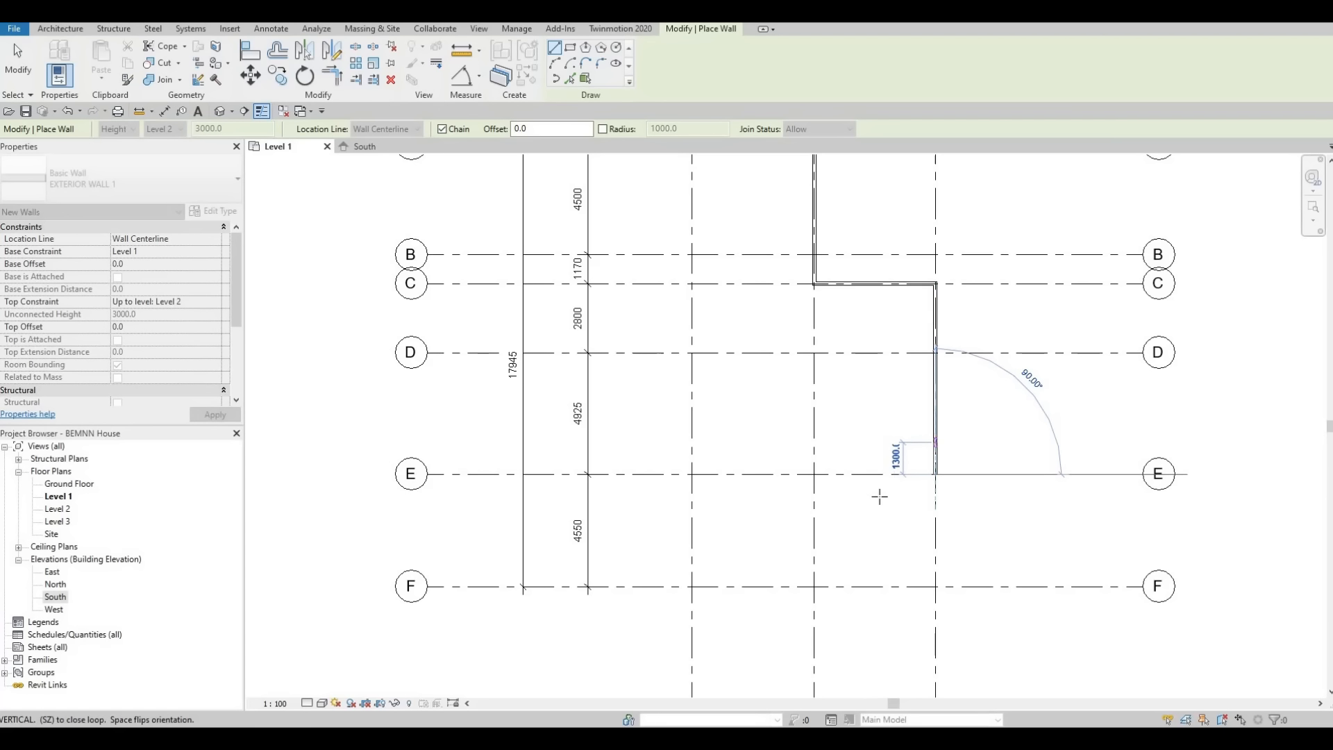
pyautogui.press('Escape')
pyautogui.press('Escape')
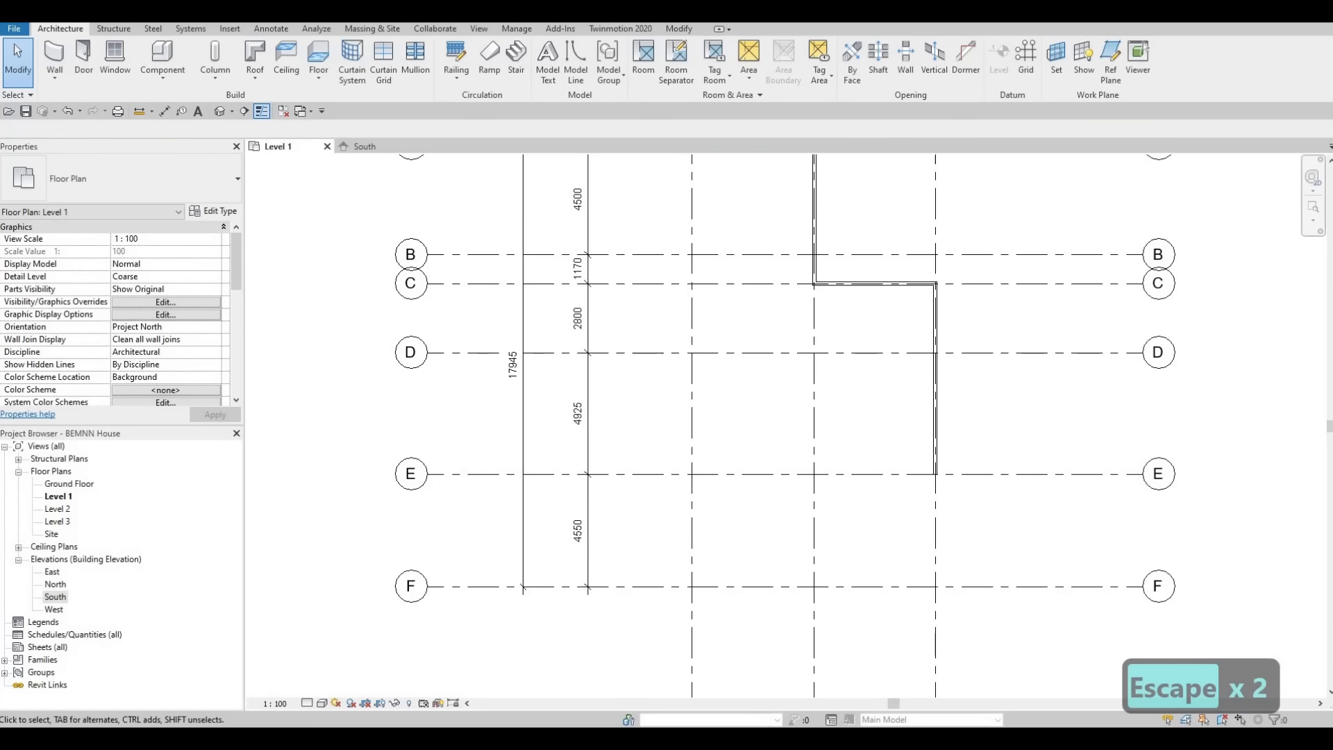
# Set the length of the wall on grid 3 to 6625, keeping its end at grid C fixed.
pyautogui.press('F1')
pyautogui.press('F1')
pyautogui.press('F1')
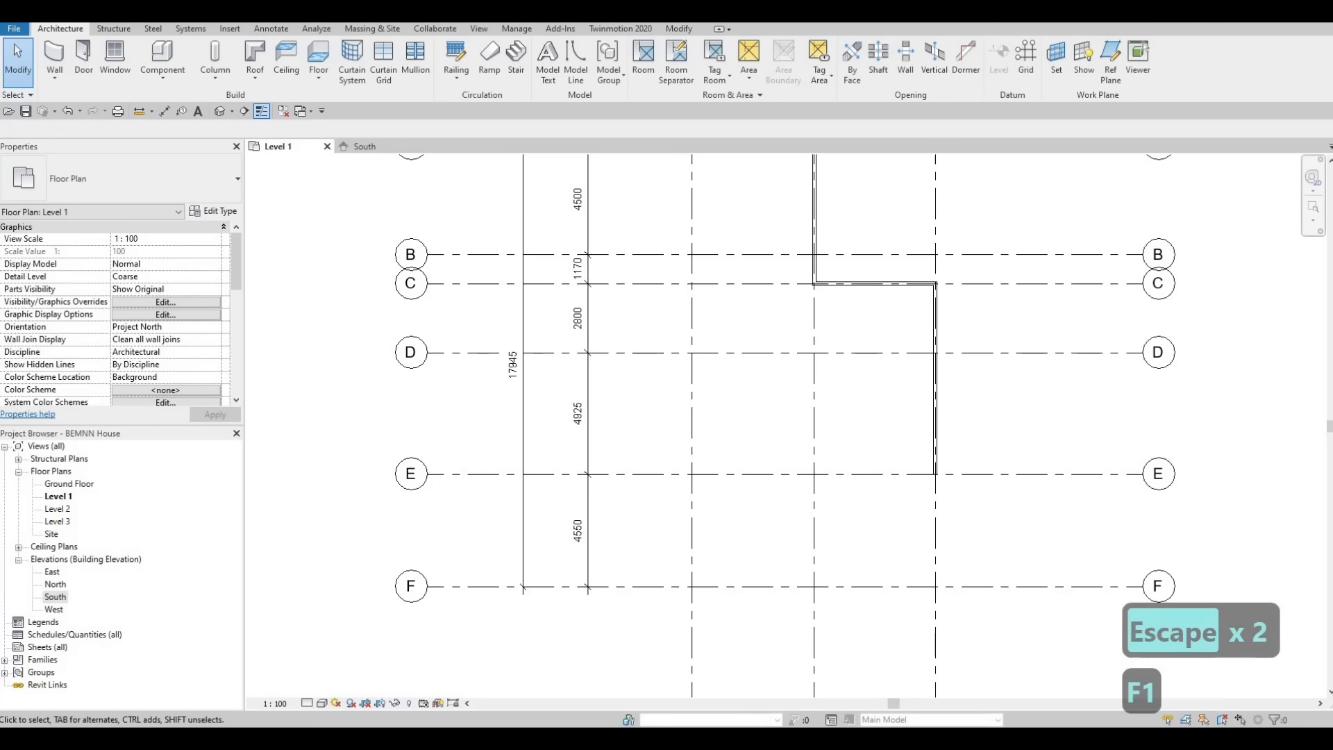
pyautogui.scroll(2, 939, 455)
pyautogui.click(937, 453)
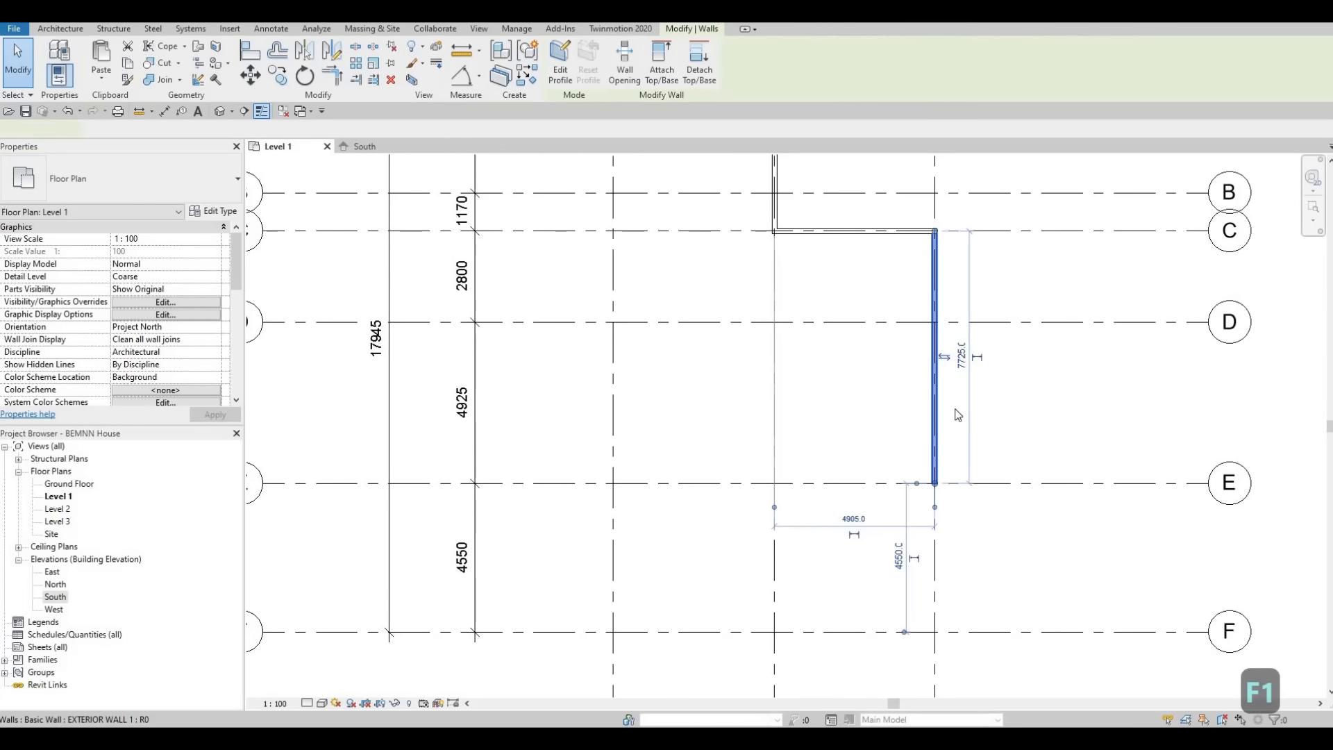
pyautogui.click(962, 356)
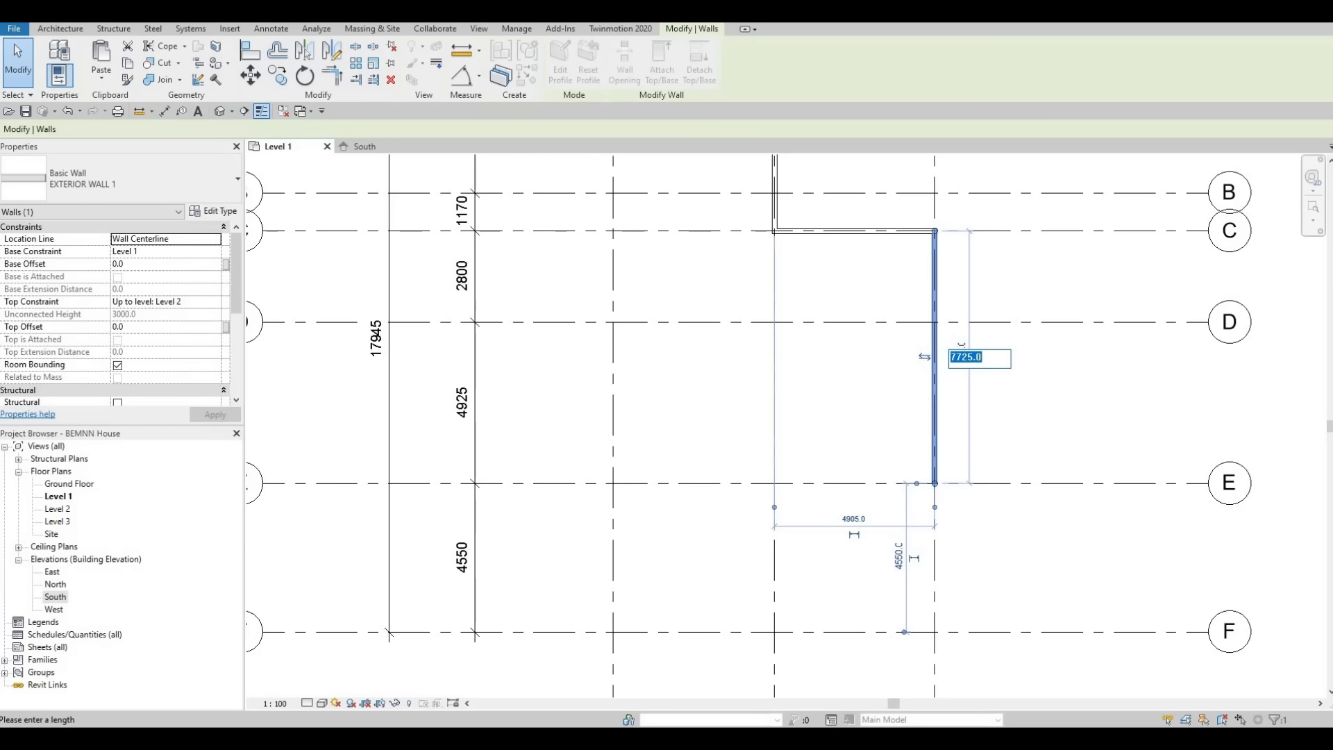
pyautogui.write('6625')
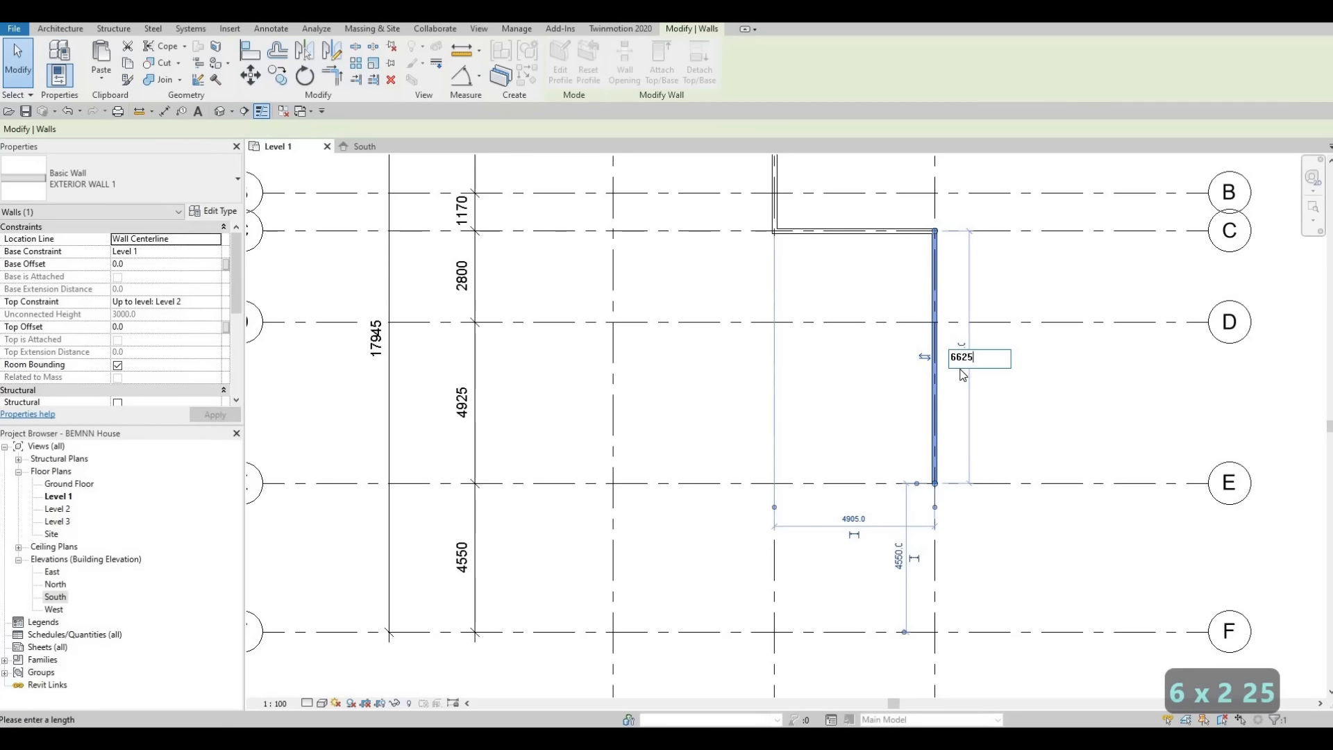
pyautogui.press('Return')
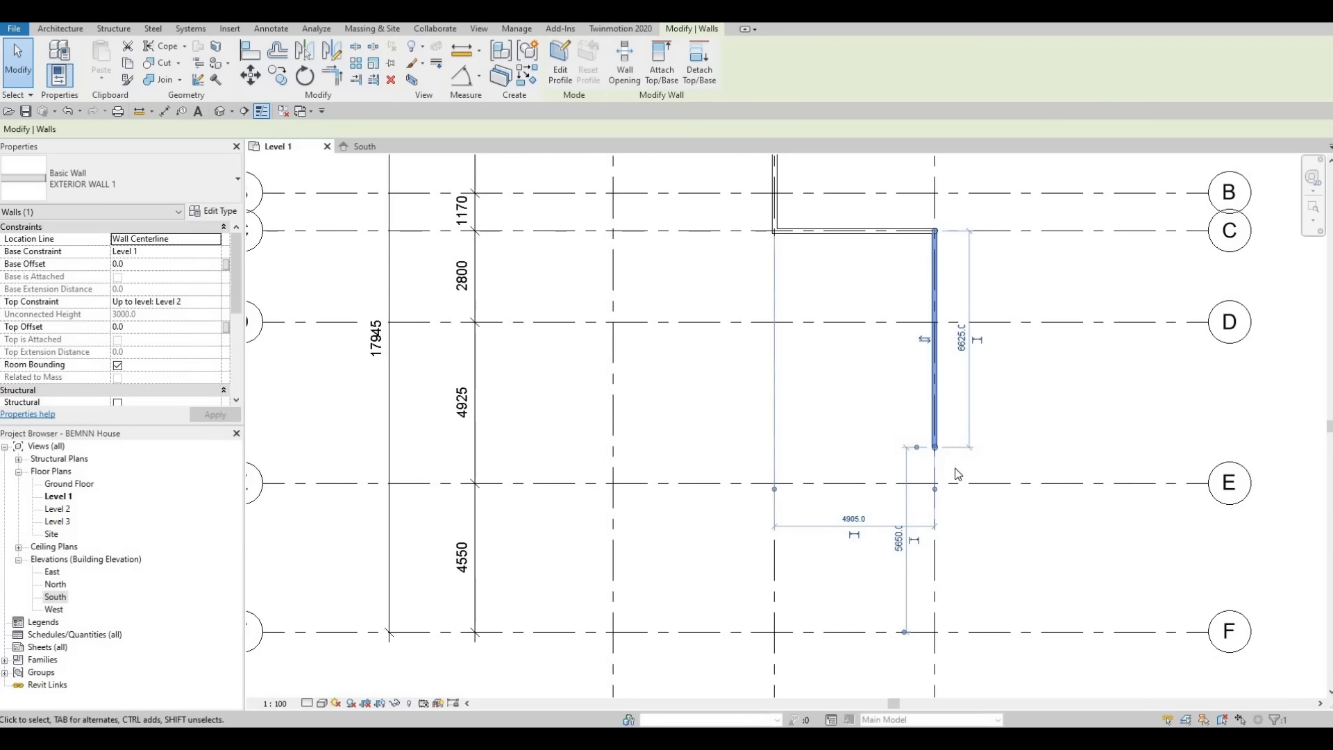
pyautogui.press('Escape')
# Create a similar wall running horizontally from the free end of the grid 3 wall to grid 2.
pyautogui.scroll(-2, 998, 448)
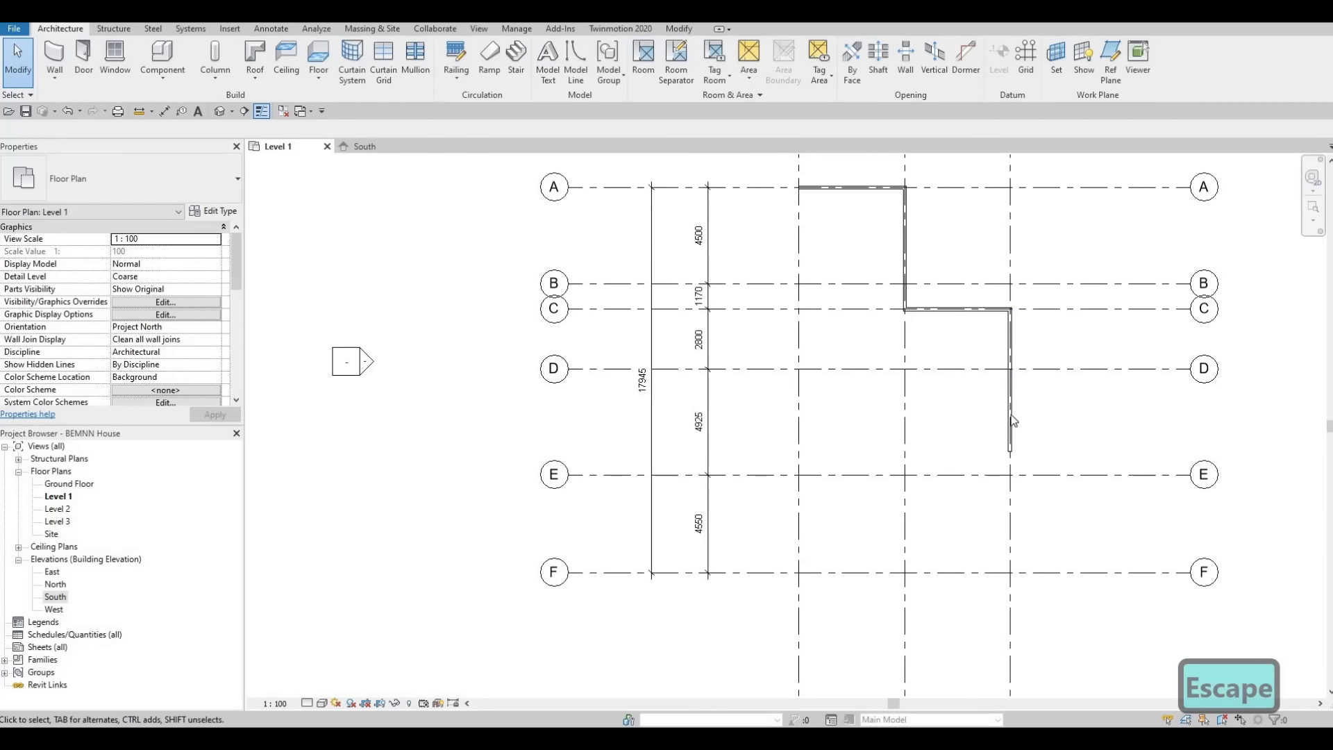
pyautogui.click(993, 471)
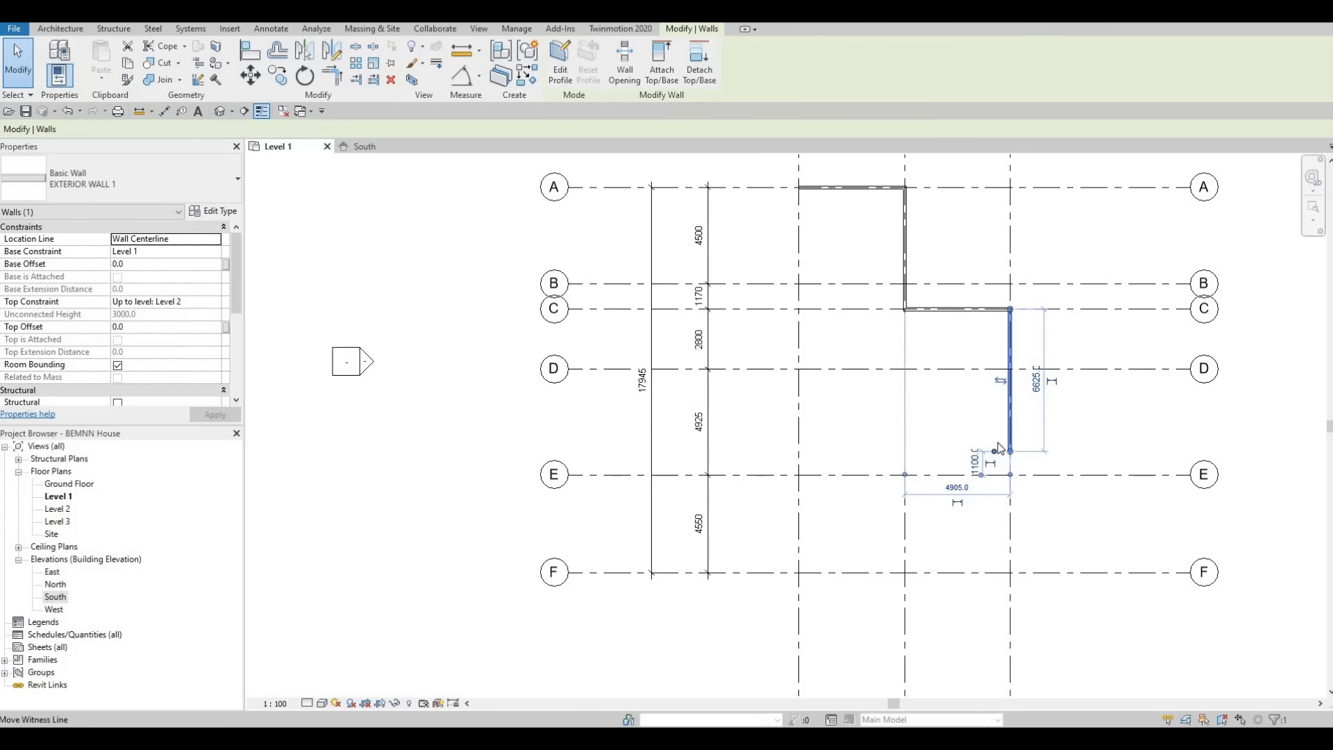
pyautogui.scroll(3, 997, 445)
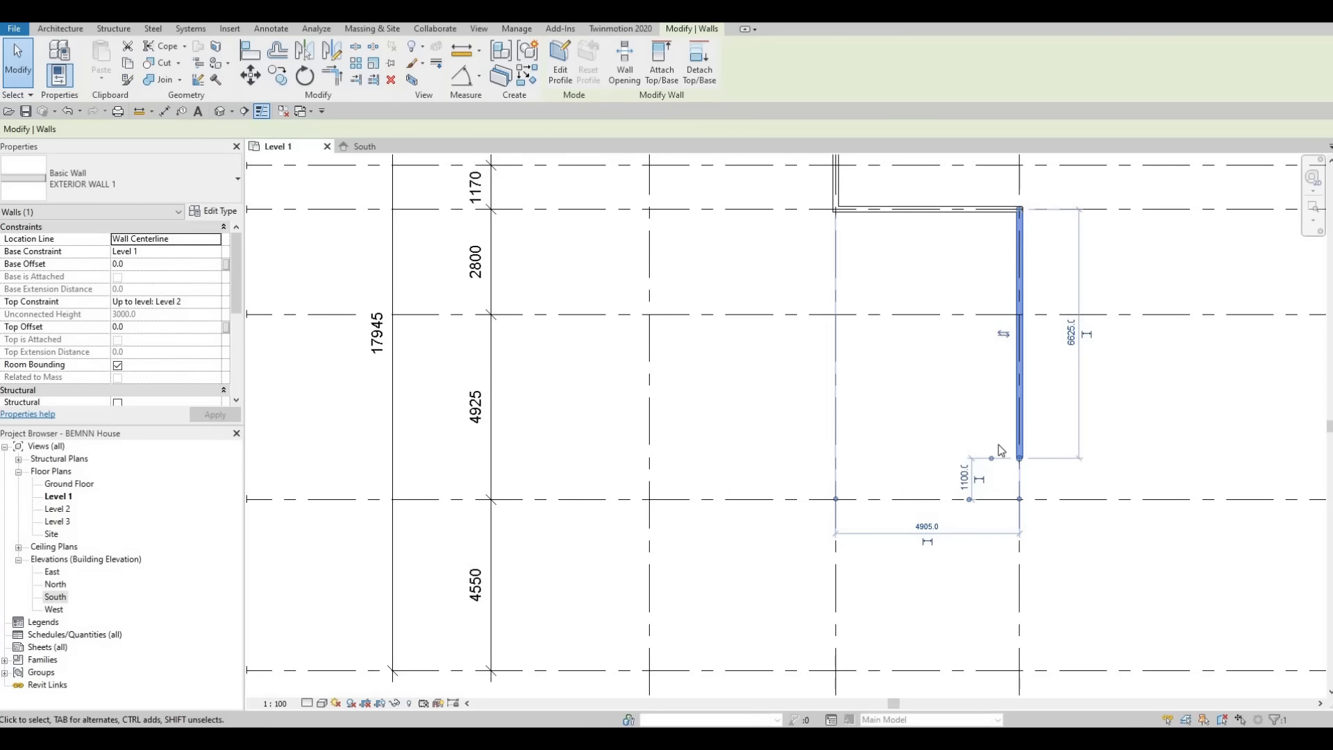
pyautogui.press('c')
pyautogui.press('s')
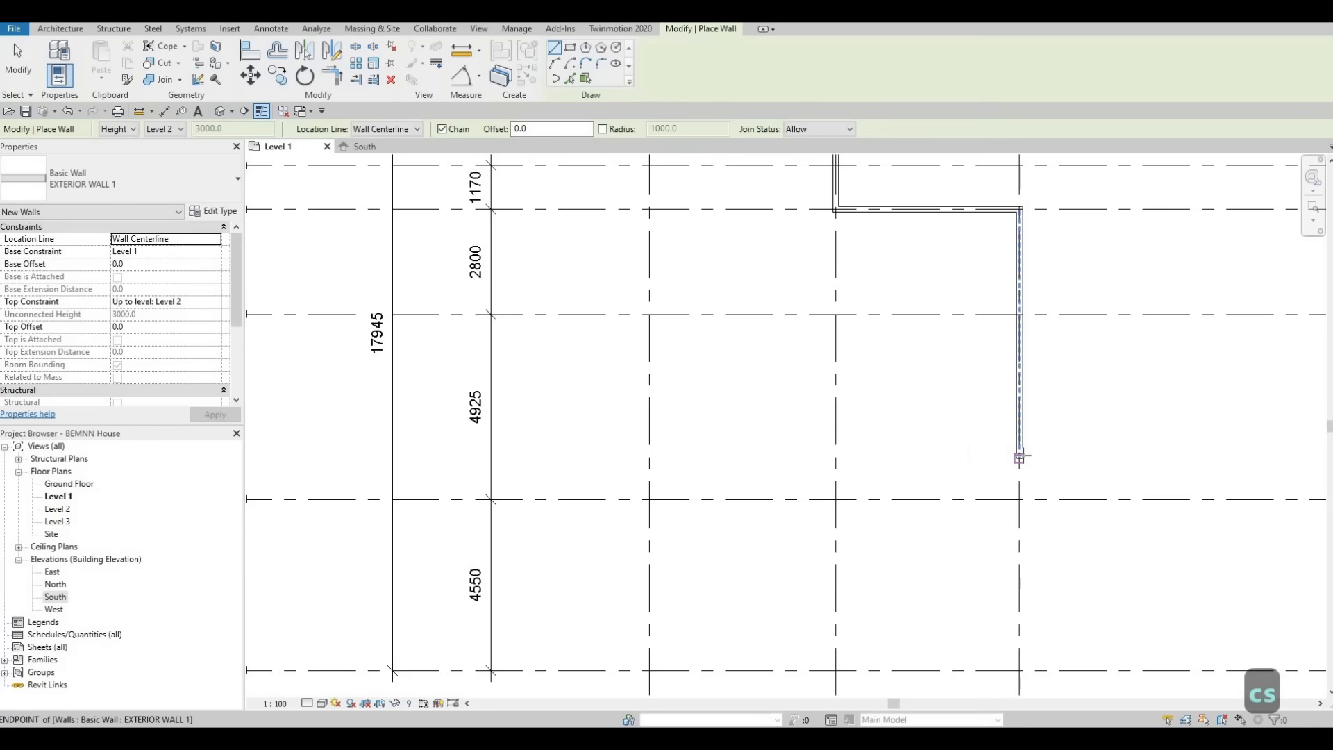
pyautogui.scroll(1, 1021, 455)
pyautogui.click(1019, 458)
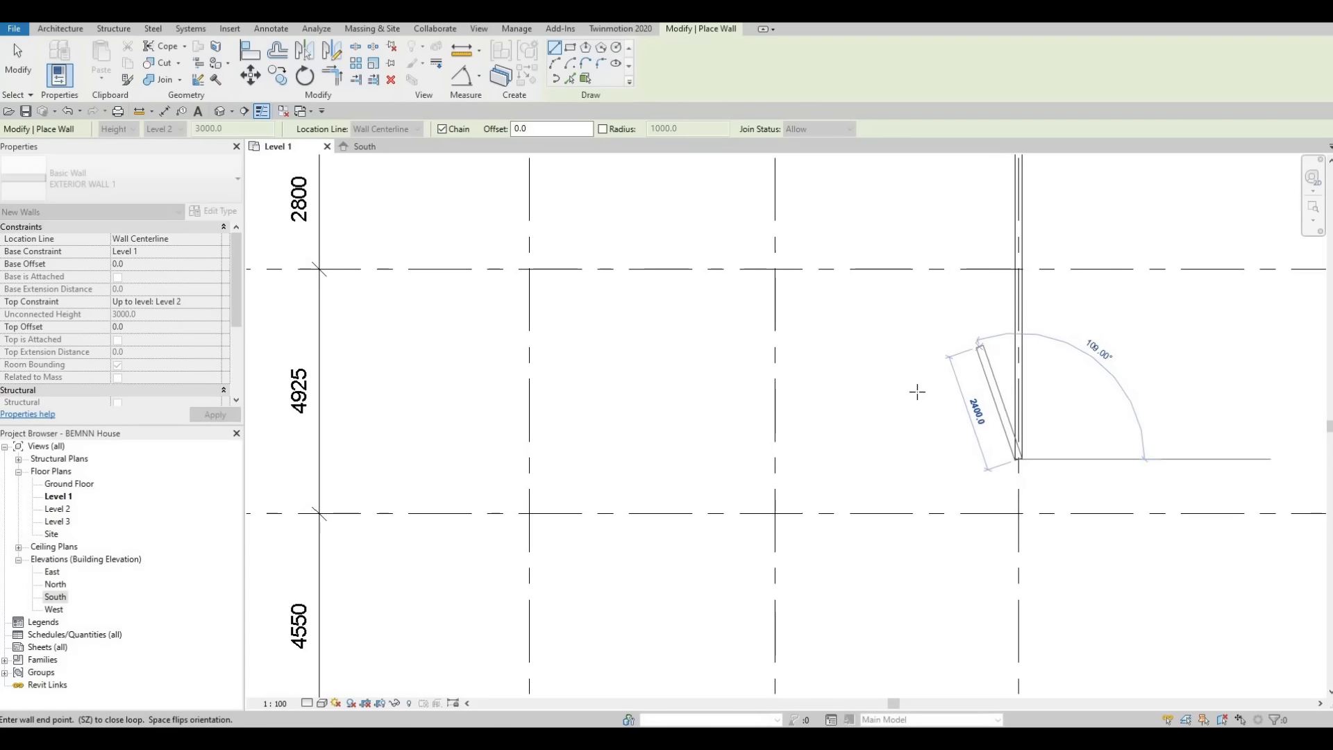
pyautogui.scroll(-2, 915, 390)
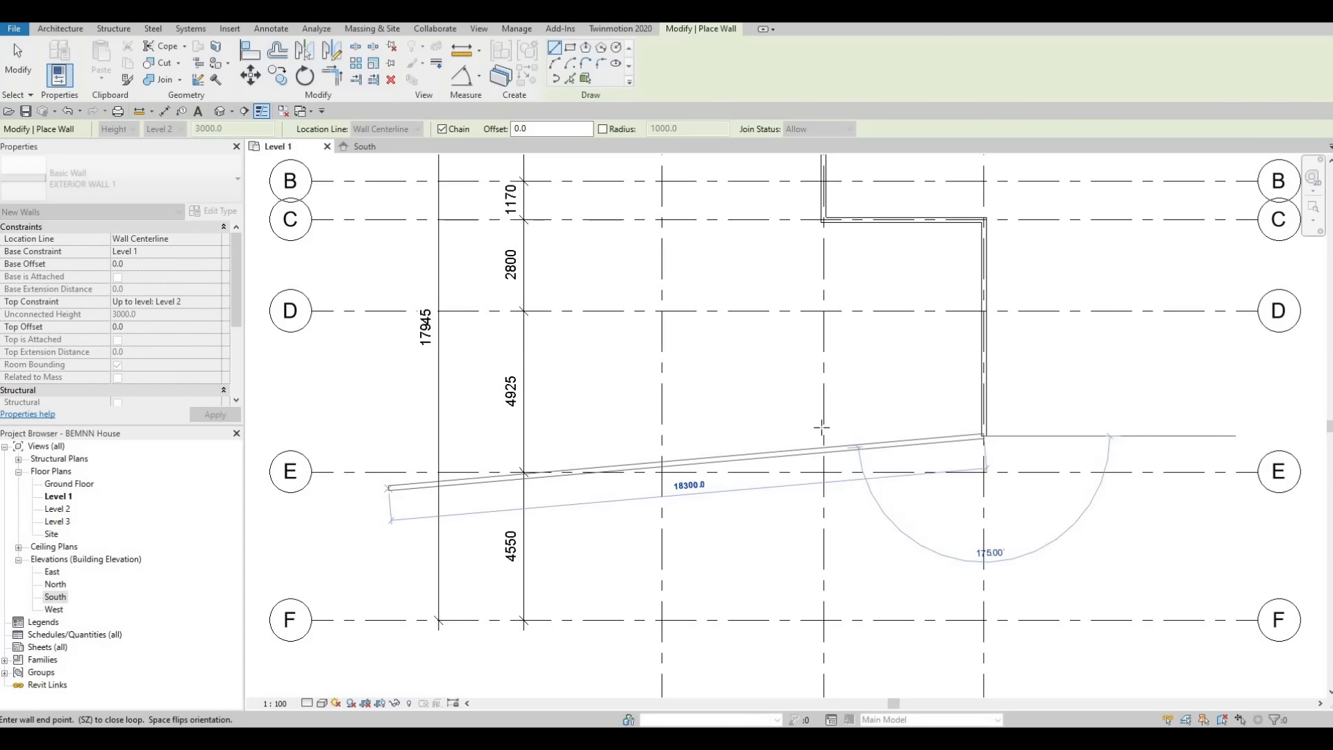
pyautogui.scroll(-2, 822, 437)
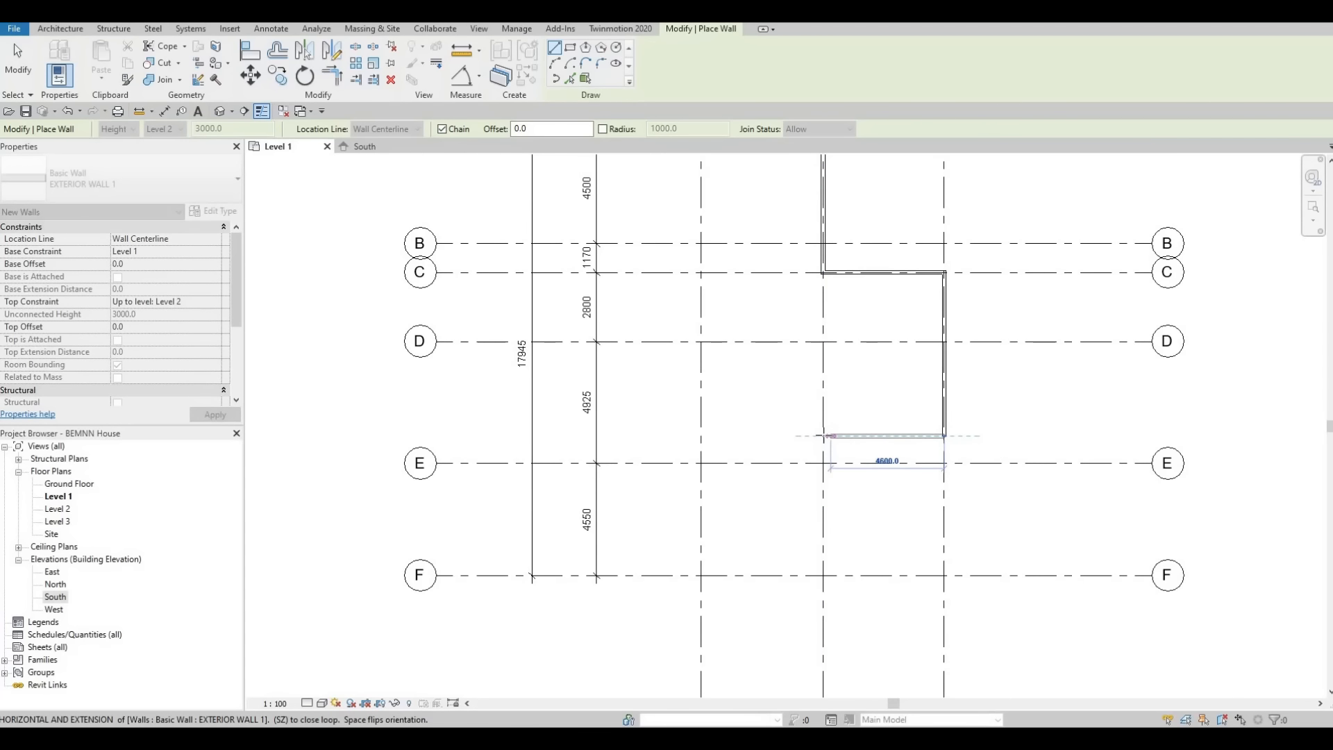
pyautogui.scroll(-3, 821, 421)
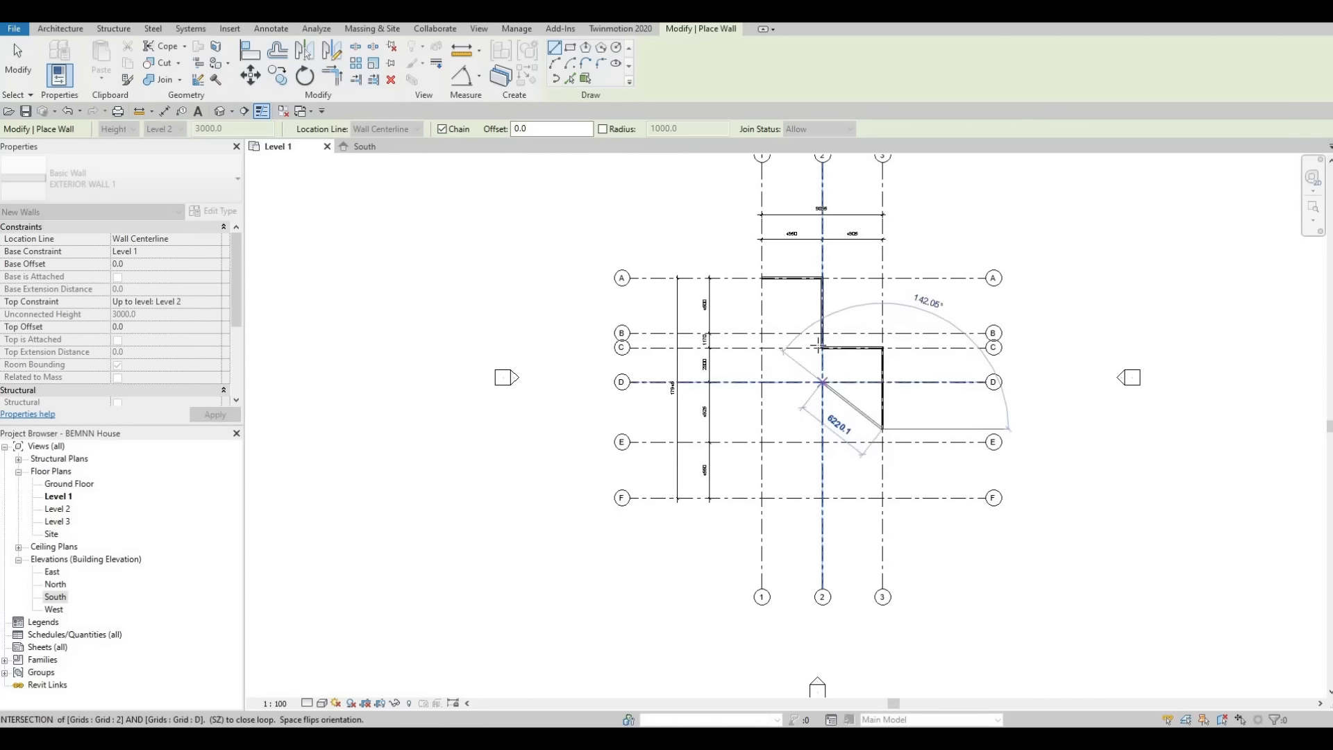
pyautogui.scroll(3, 832, 413)
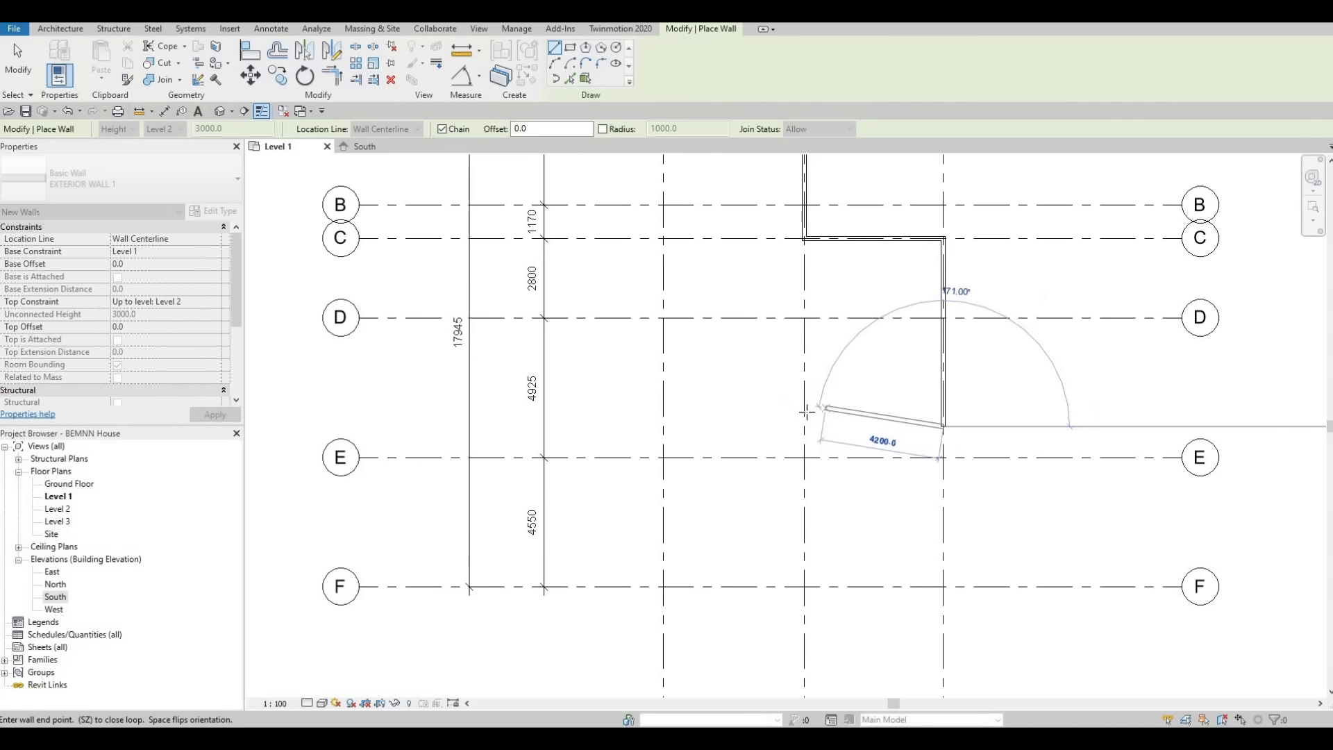
pyautogui.click(805, 425)
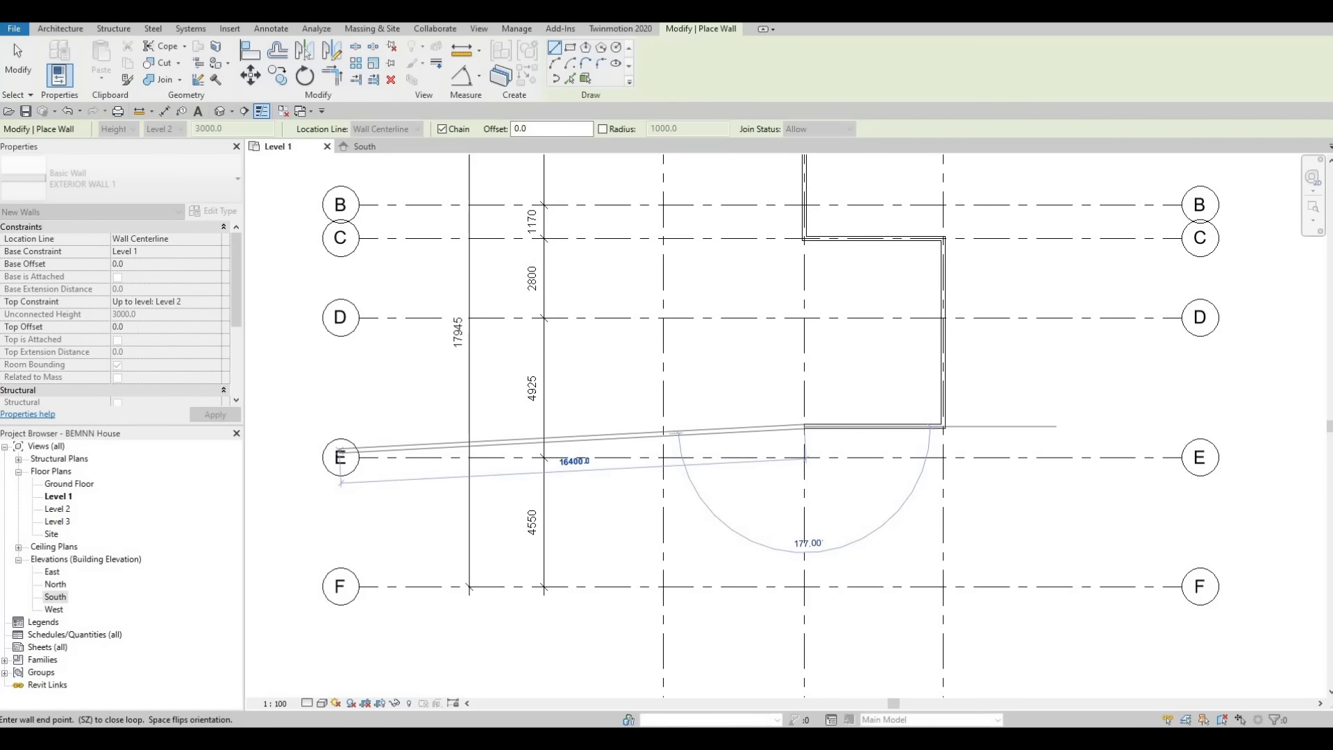
# Continue the wall chain down grid 2 to grid E, and 2050 along grid E toward grid 1.
pyautogui.scroll(-1, 813, 535)
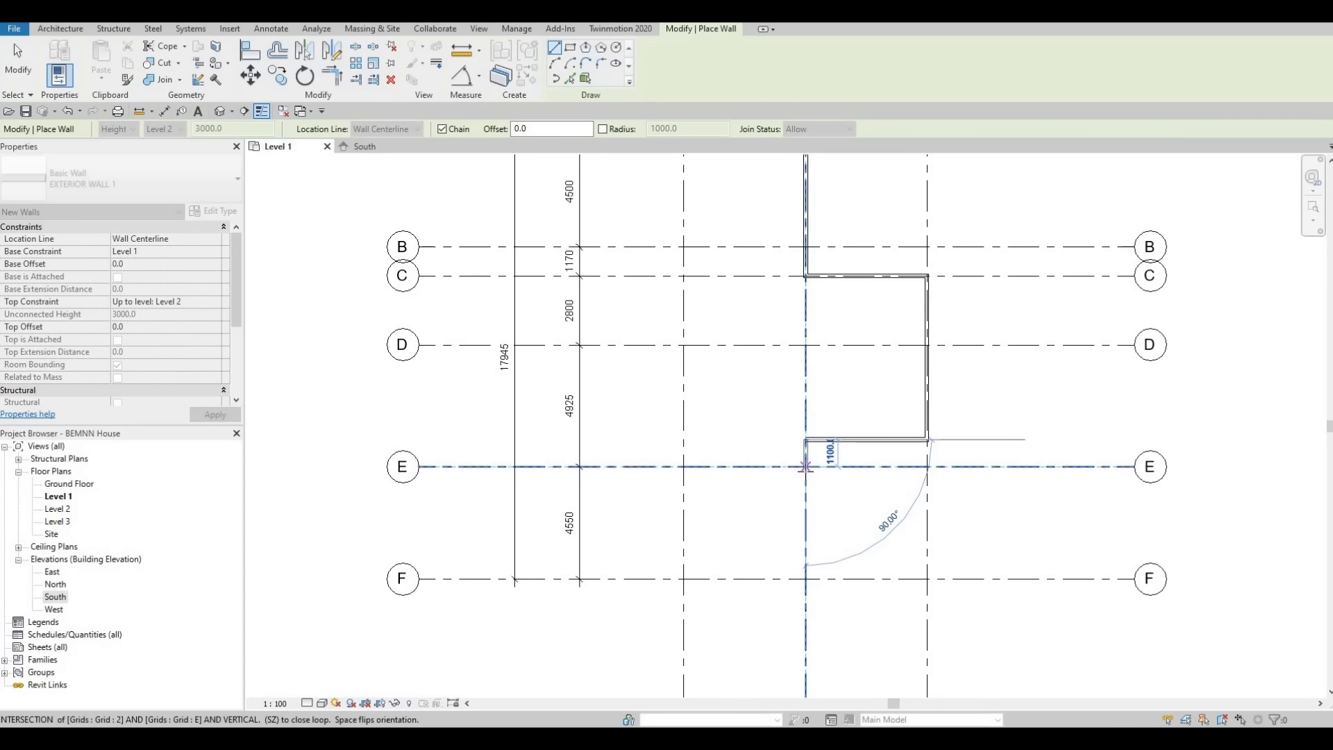
pyautogui.scroll(-3, 805, 467)
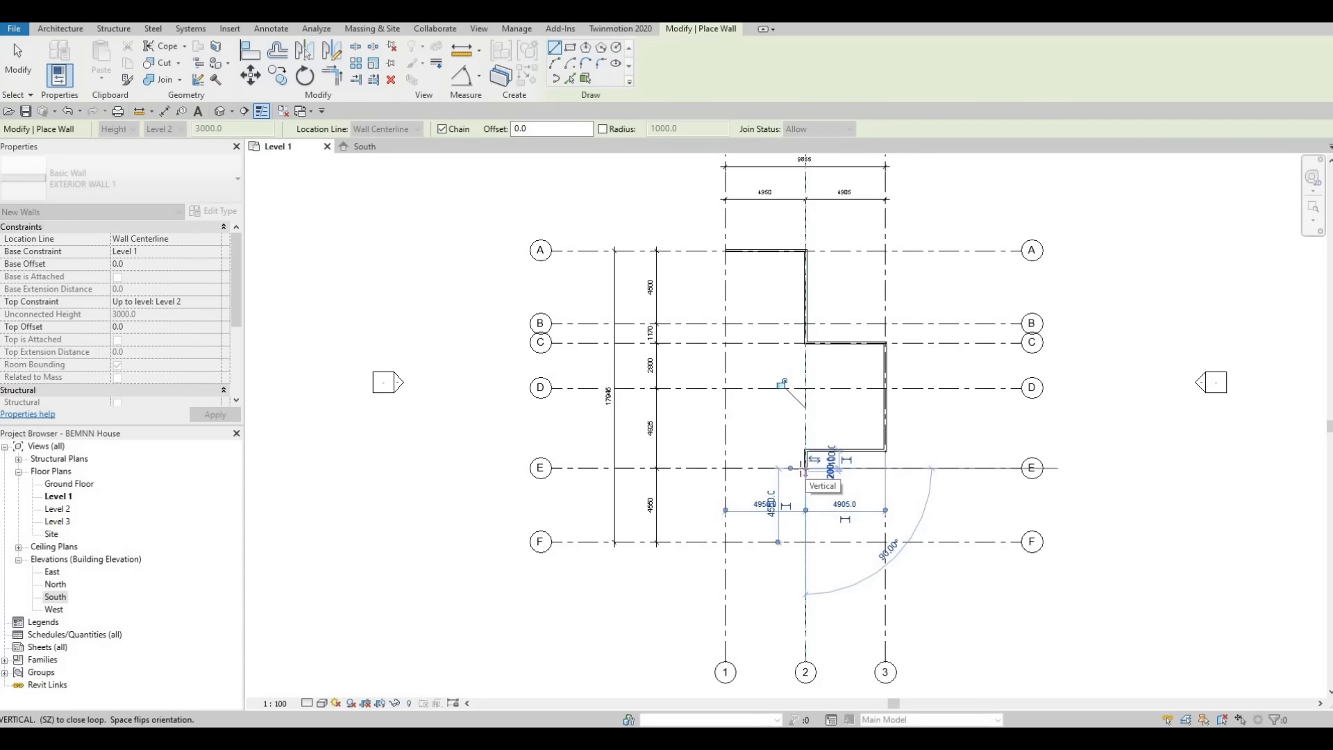
pyautogui.click(806, 468)
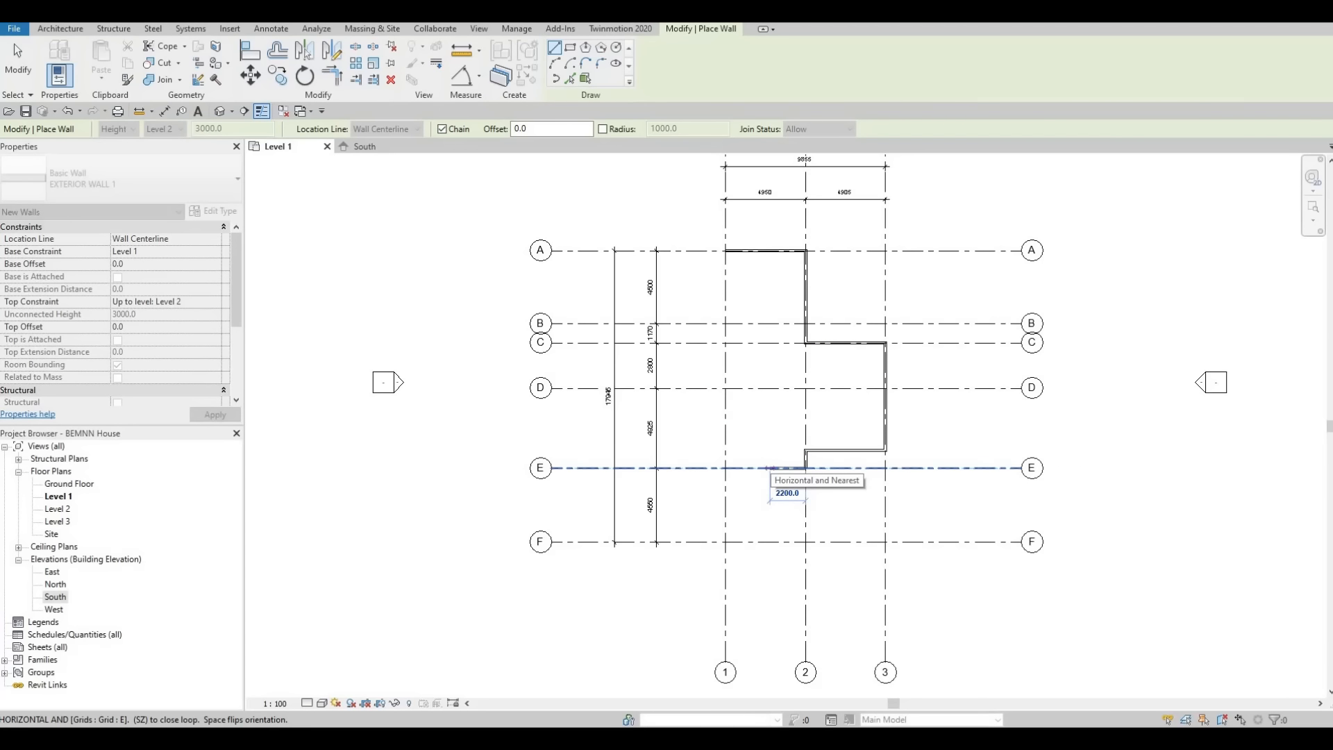
pyautogui.write('2050')
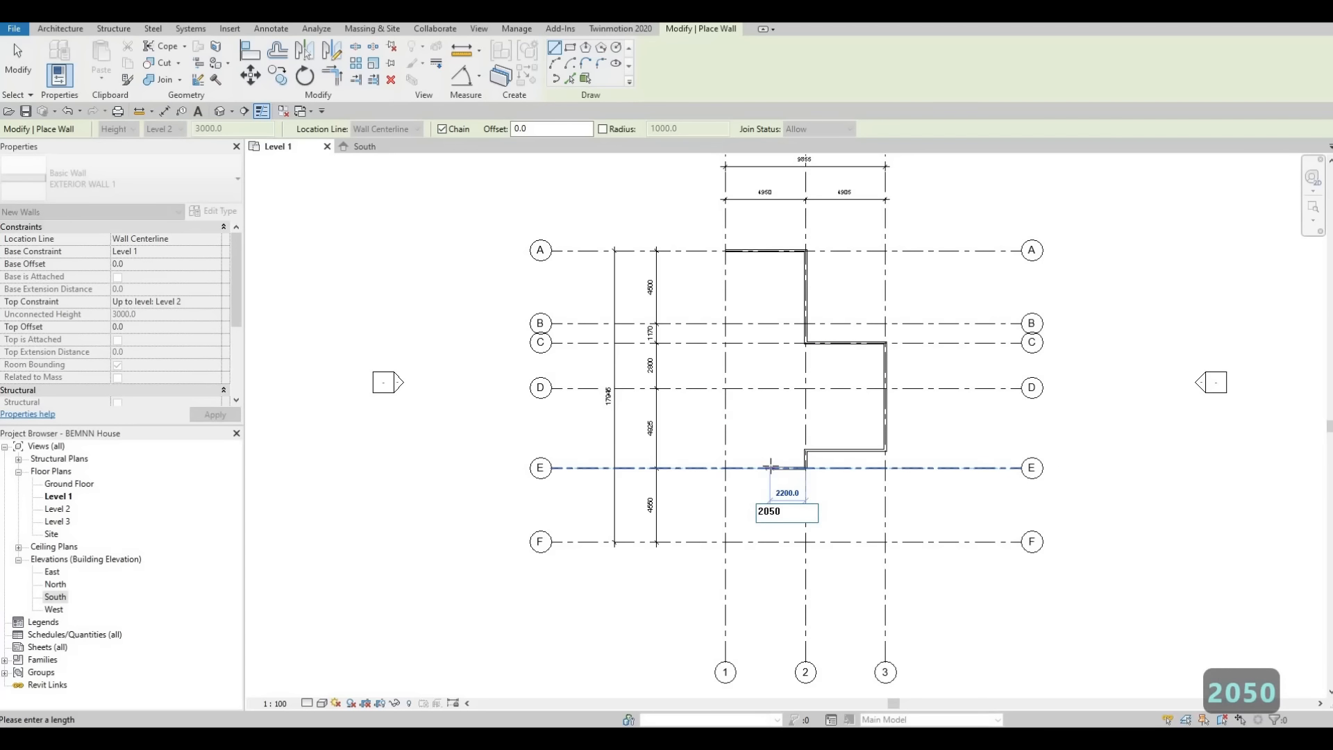
pyautogui.press('Return')
# Add a vertical wall 1100 long up from the end on grid E, level with the horizontal wall between grids 2 and 3.
pyautogui.scroll(2, 783, 440)
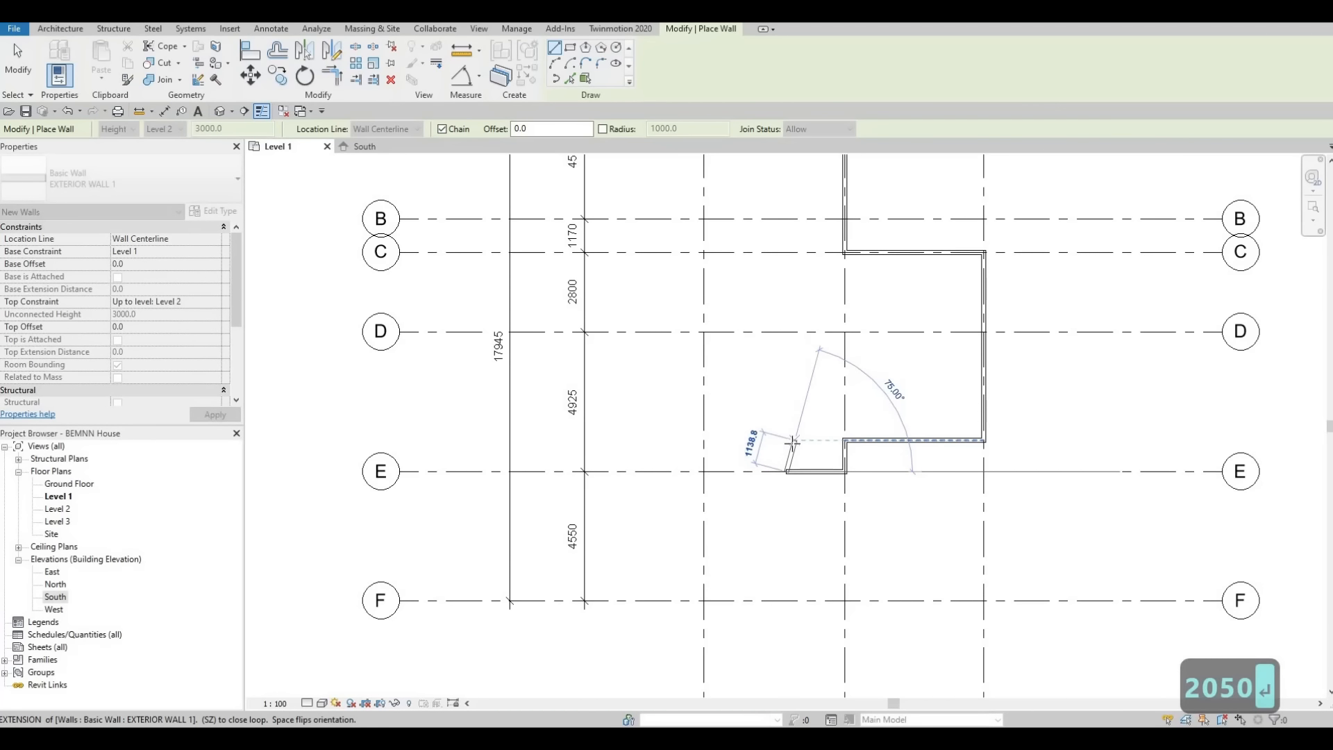
pyautogui.scroll(2, 784, 440)
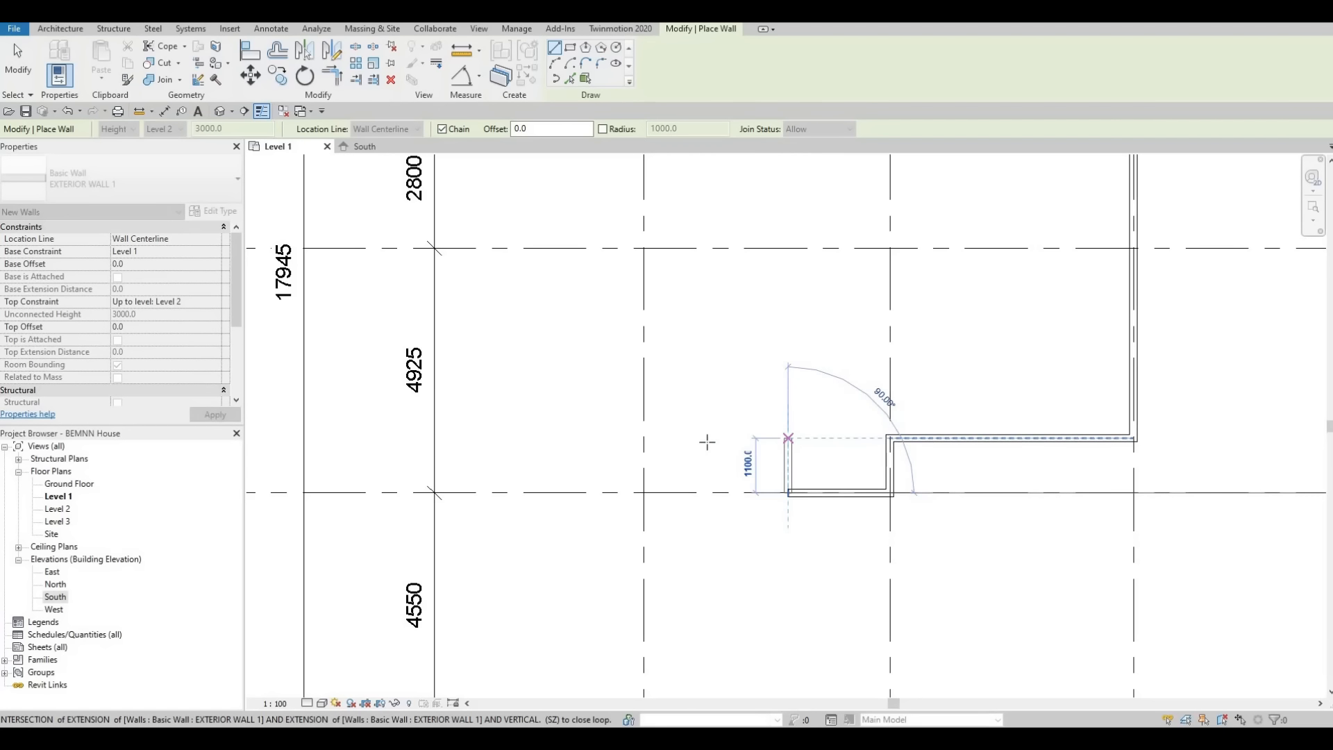
pyautogui.click(706, 442)
pyautogui.scroll(-2, 707, 442)
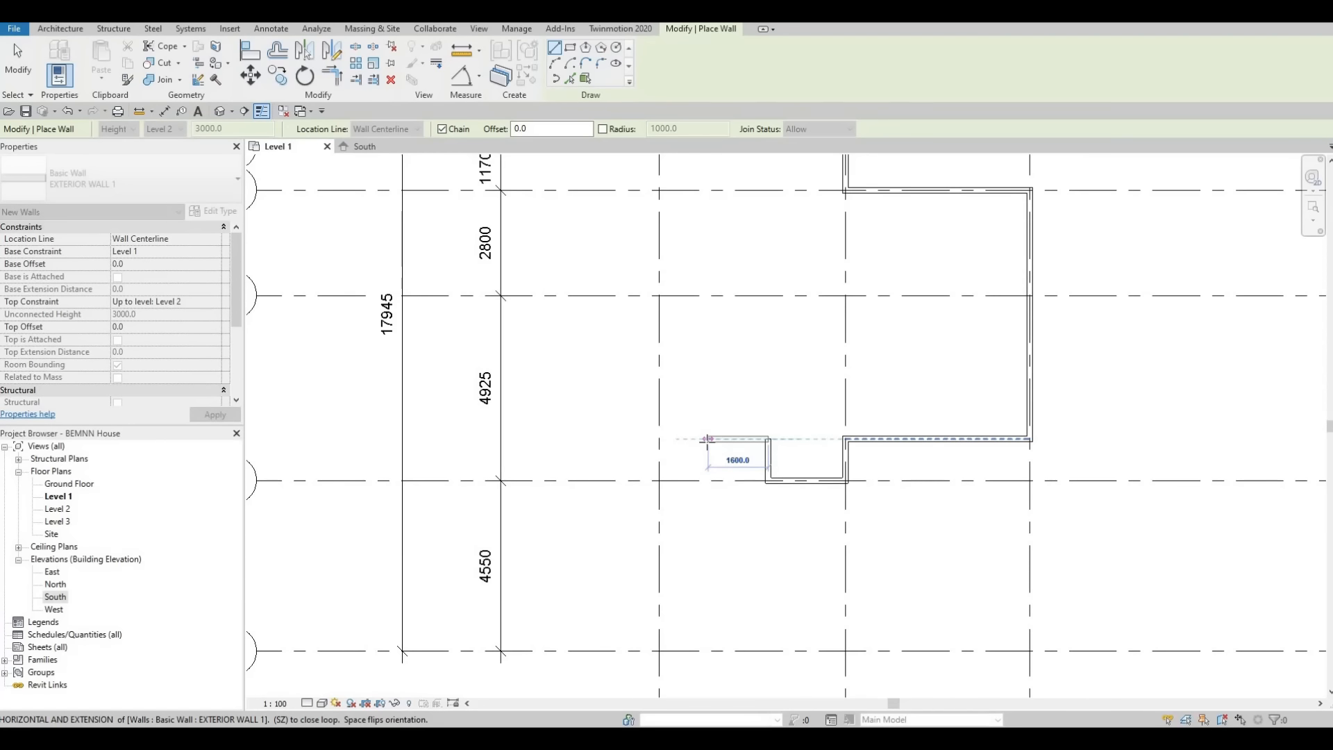
pyautogui.scroll(-3, 707, 440)
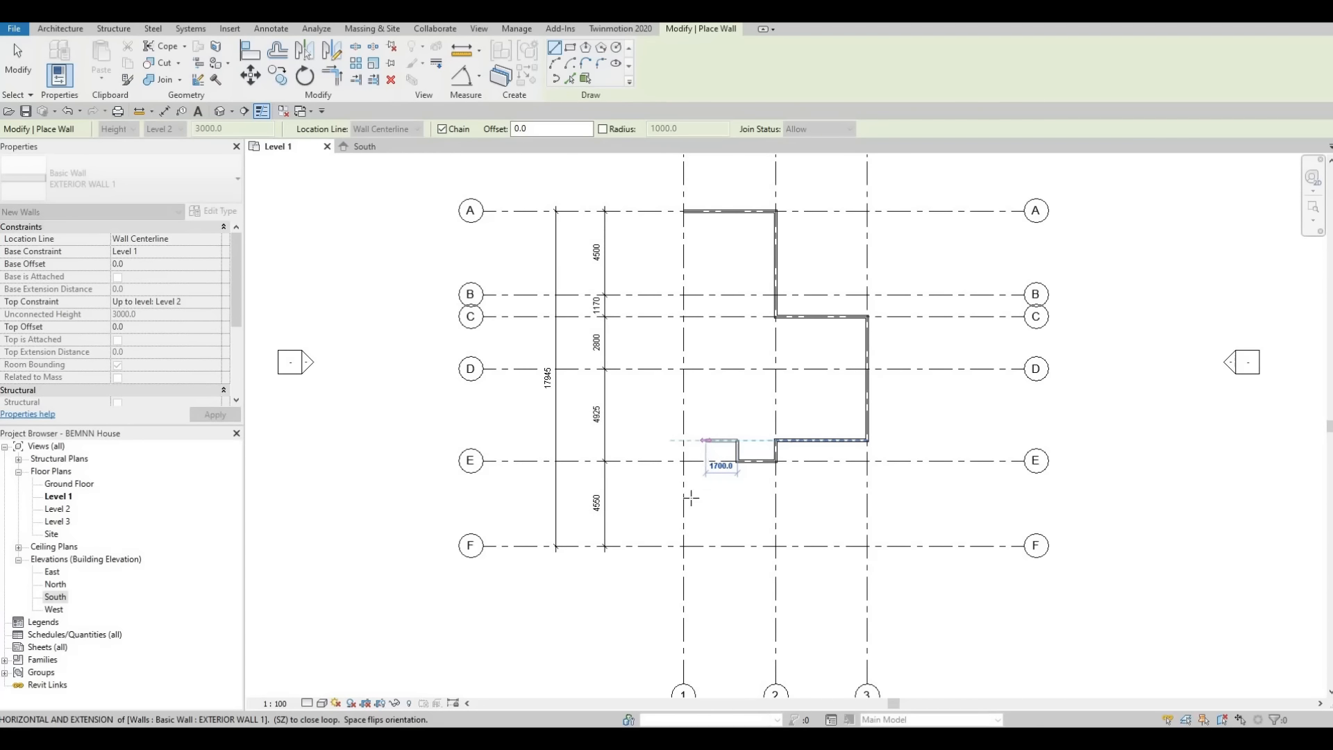
# Continue the exterior wall chain horizontally to grid 1, and up grid 1 to the wall end at grid A to close the outline.
pyautogui.moveTo(700, 517); pyautogui.dragTo(687, 572, button='middle')
pyautogui.moveTo(713, 258); pyautogui.dragTo(714, 386, button='middle')
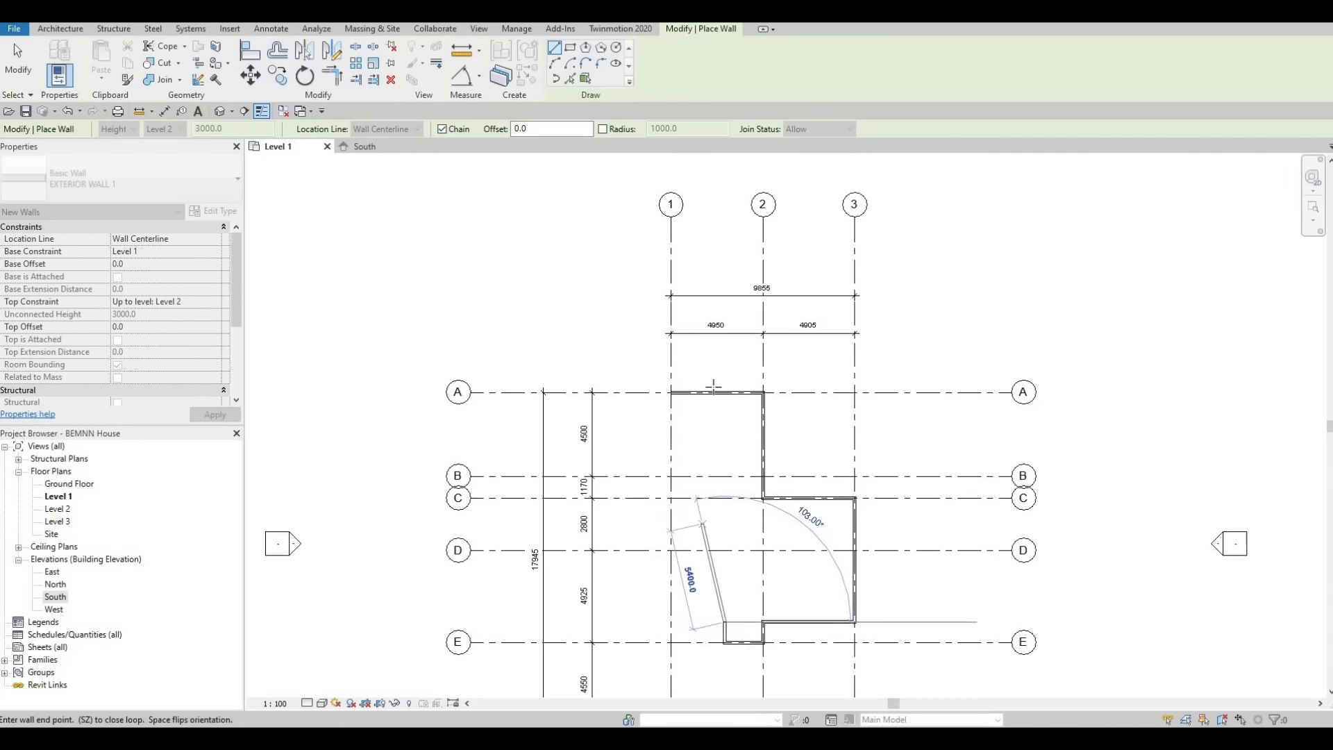
pyautogui.moveTo(707, 623); pyautogui.dragTo(704, 389, button='middle')
pyautogui.scroll(2, 682, 422)
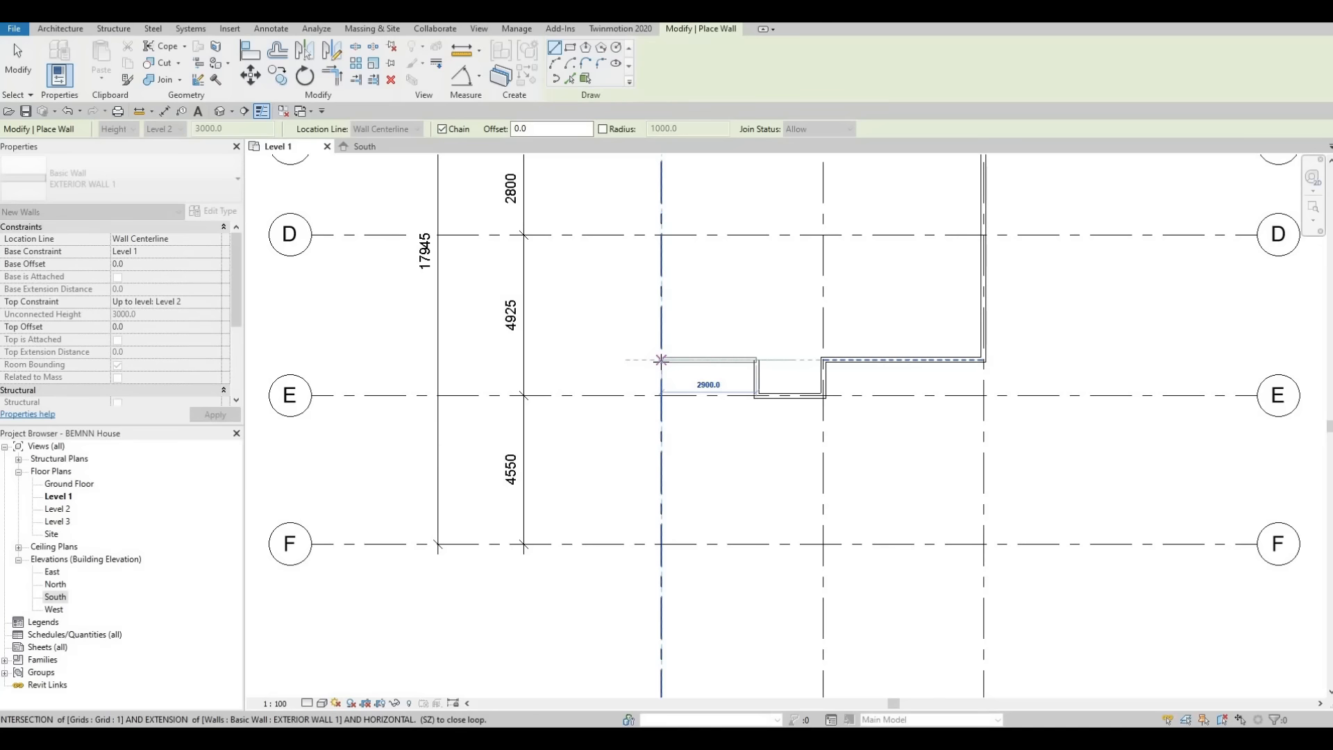
pyautogui.scroll(-2, 676, 363)
pyautogui.moveTo(639, 410); pyautogui.dragTo(672, 455, button='middle')
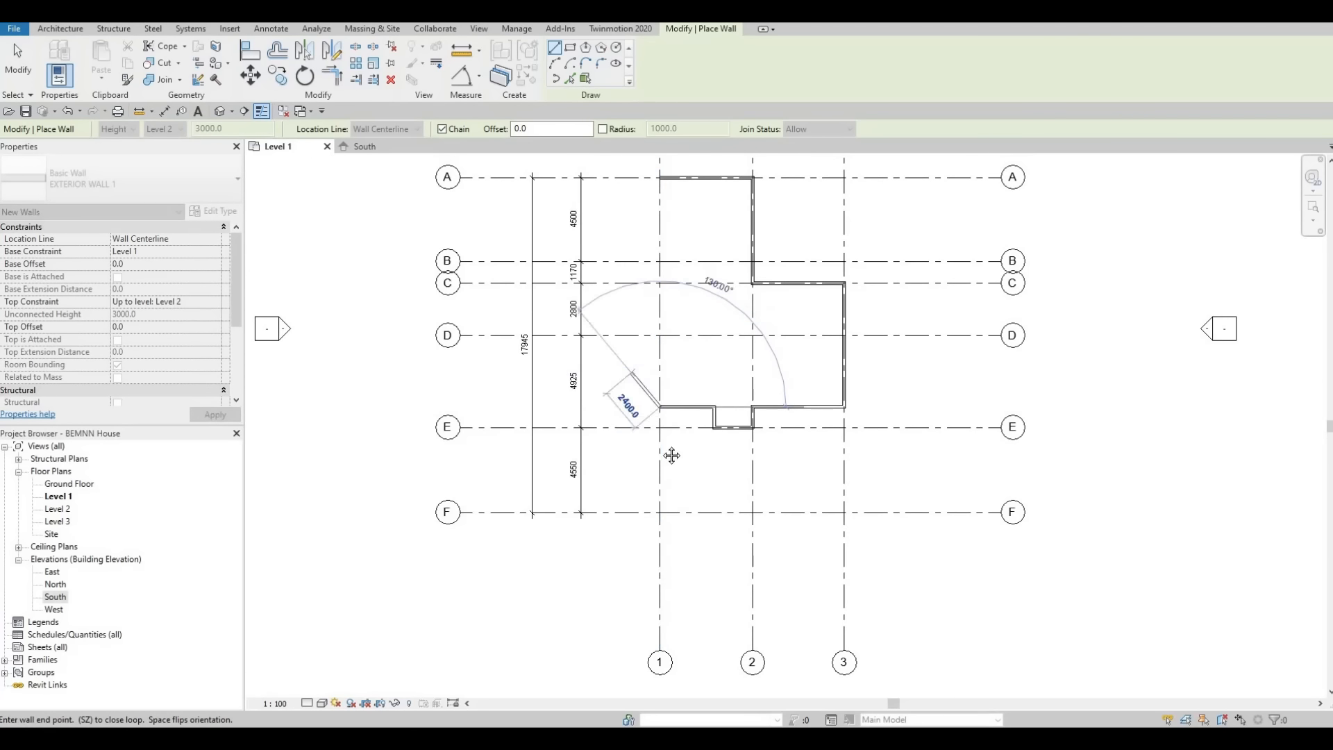
pyautogui.moveTo(660, 177); pyautogui.dragTo(661, 297, button='middle')
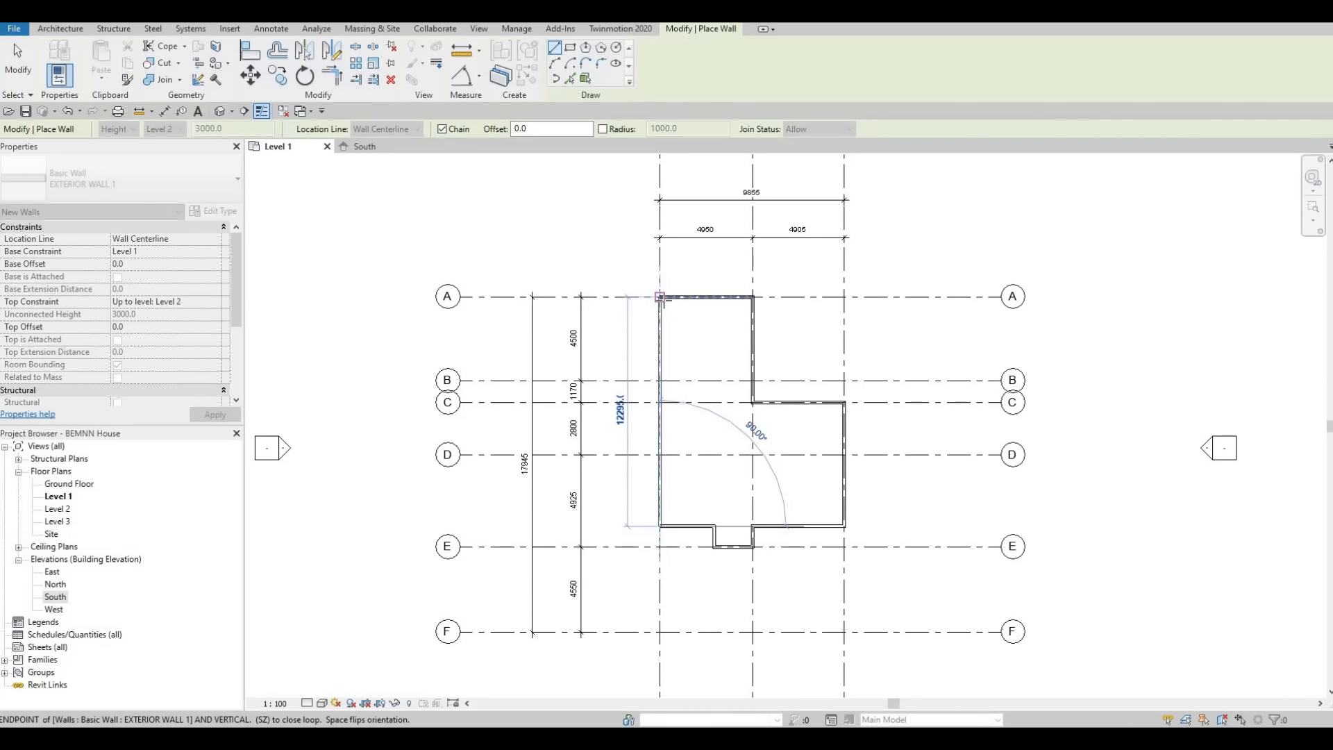
pyautogui.click(799, 431)
pyautogui.press('Escape')
pyautogui.press('Escape')
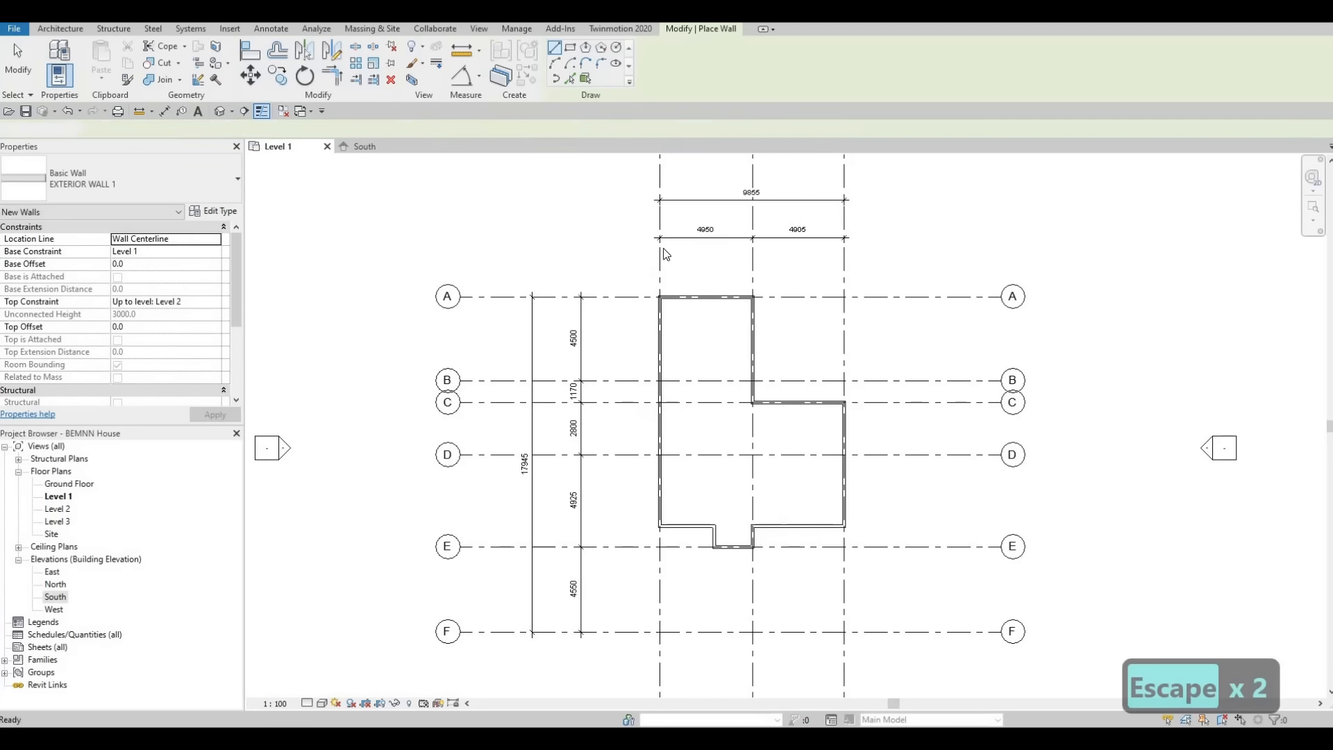
pyautogui.moveTo(724, 307); pyautogui.dragTo(703, 235, button='middle')
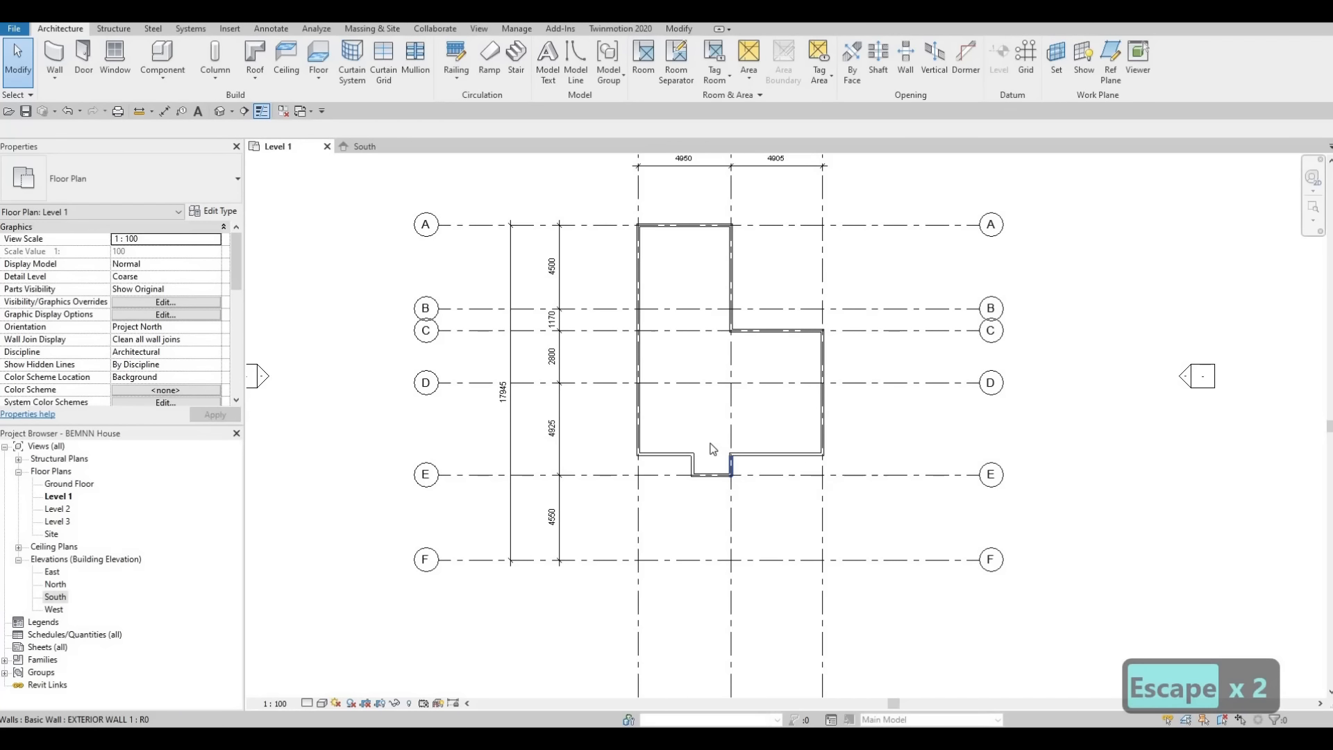
pyautogui.moveTo(779, 491); pyautogui.dragTo(727, 442, button='middle')
pyautogui.scroll(1, 723, 445)
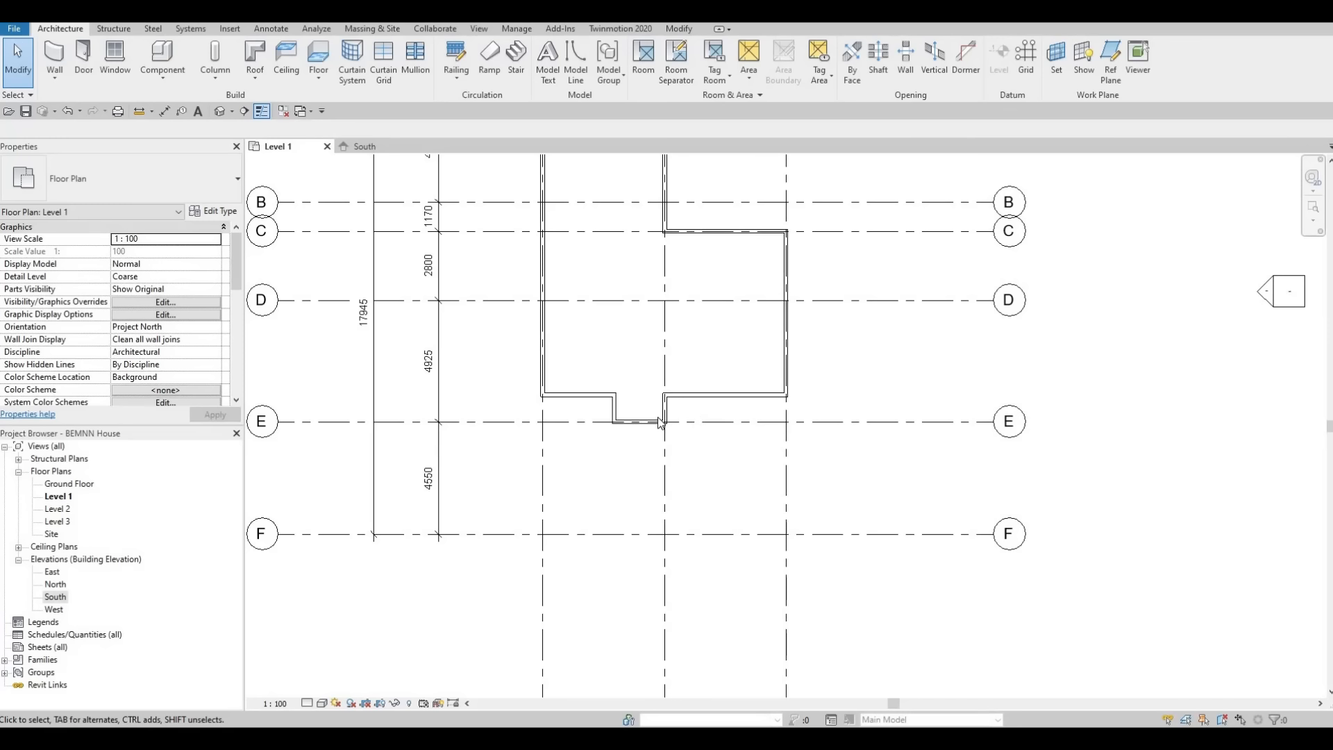
pyautogui.scroll(2, 679, 408)
pyautogui.moveTo(673, 420); pyautogui.dragTo(702, 440, button='middle')
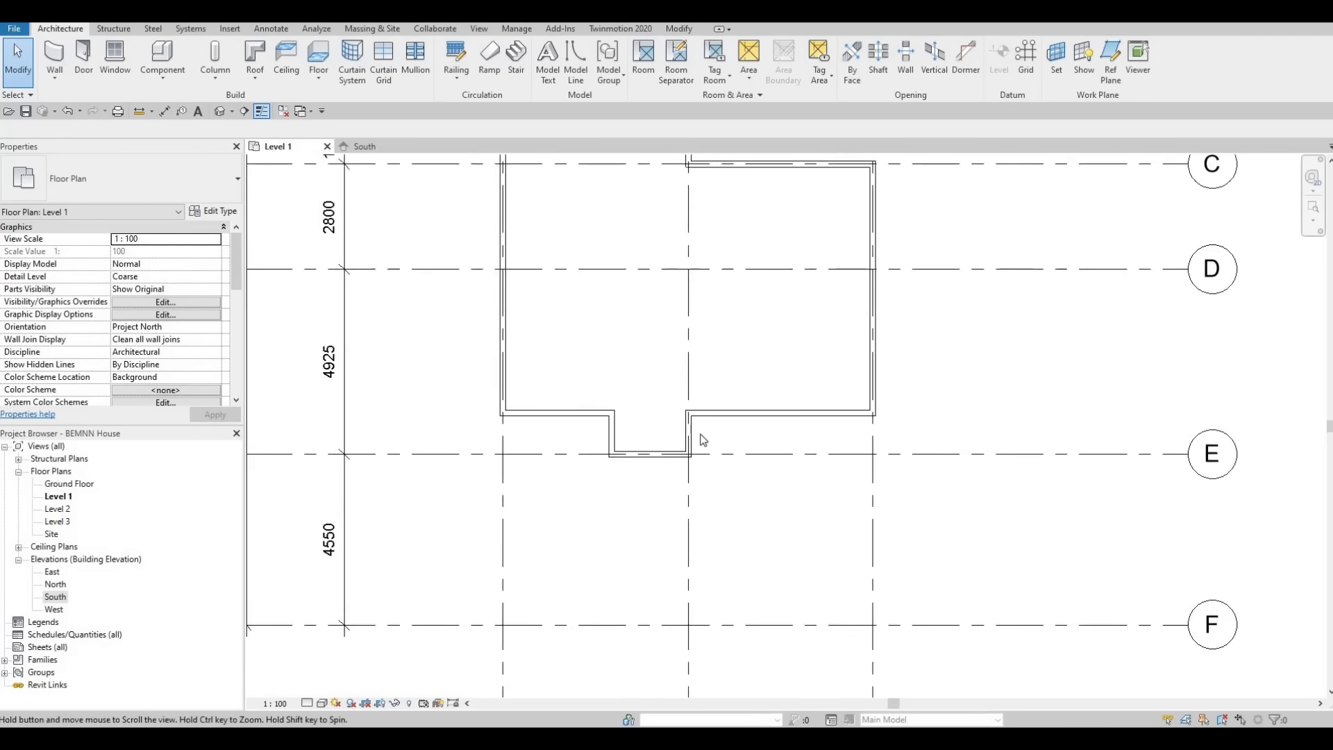
pyautogui.scroll(-1, 702, 441)
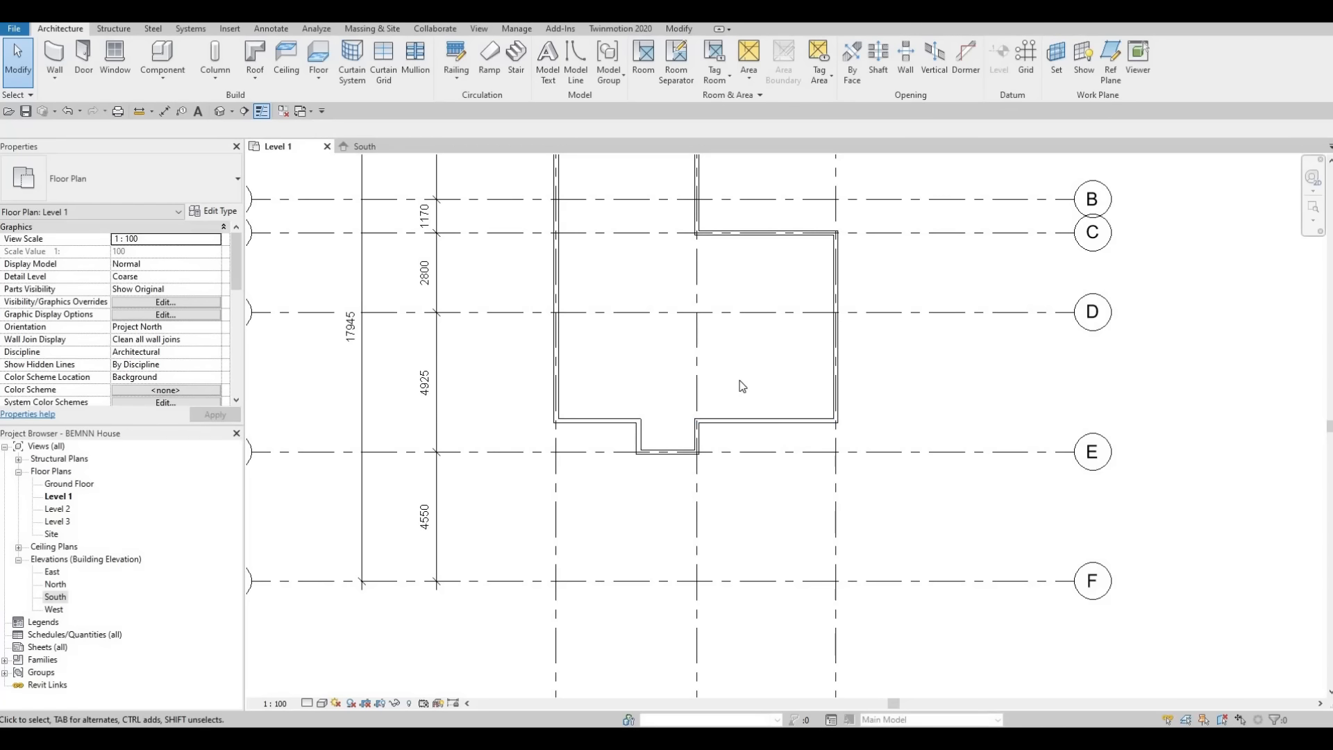
pyautogui.scroll(-2, 741, 384)
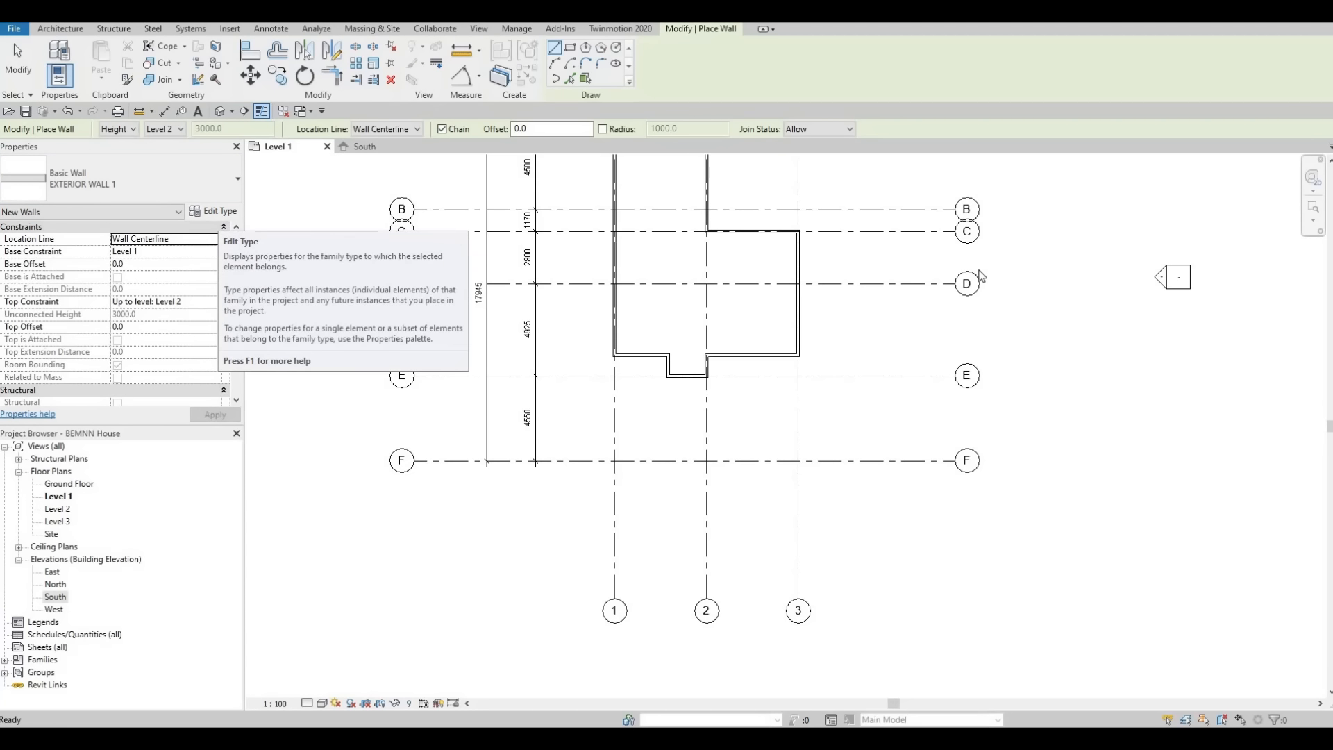
# Duplicate the EXTERIOR WALL 1 wall type as INTERIOR WALL 1.
pyautogui.click(221, 216)
pyautogui.click(1055, 107)
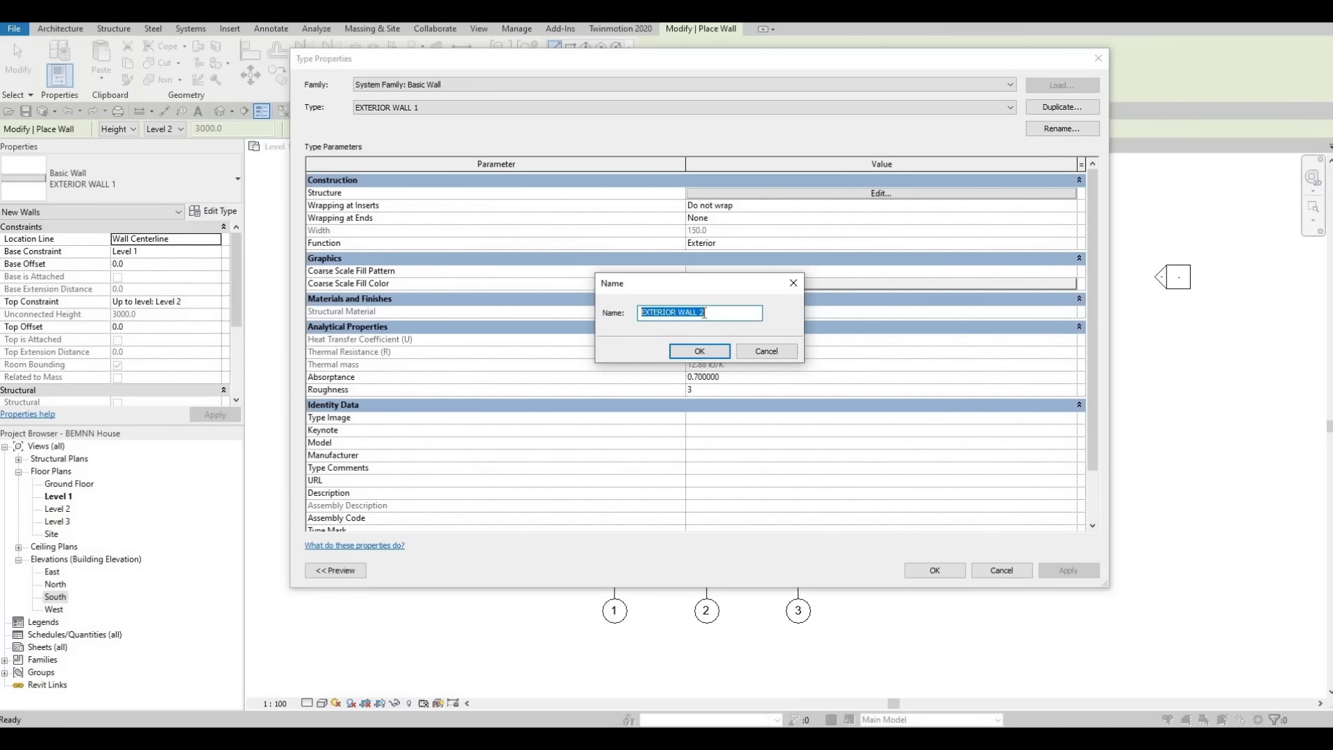
pyautogui.write('INTGERI')
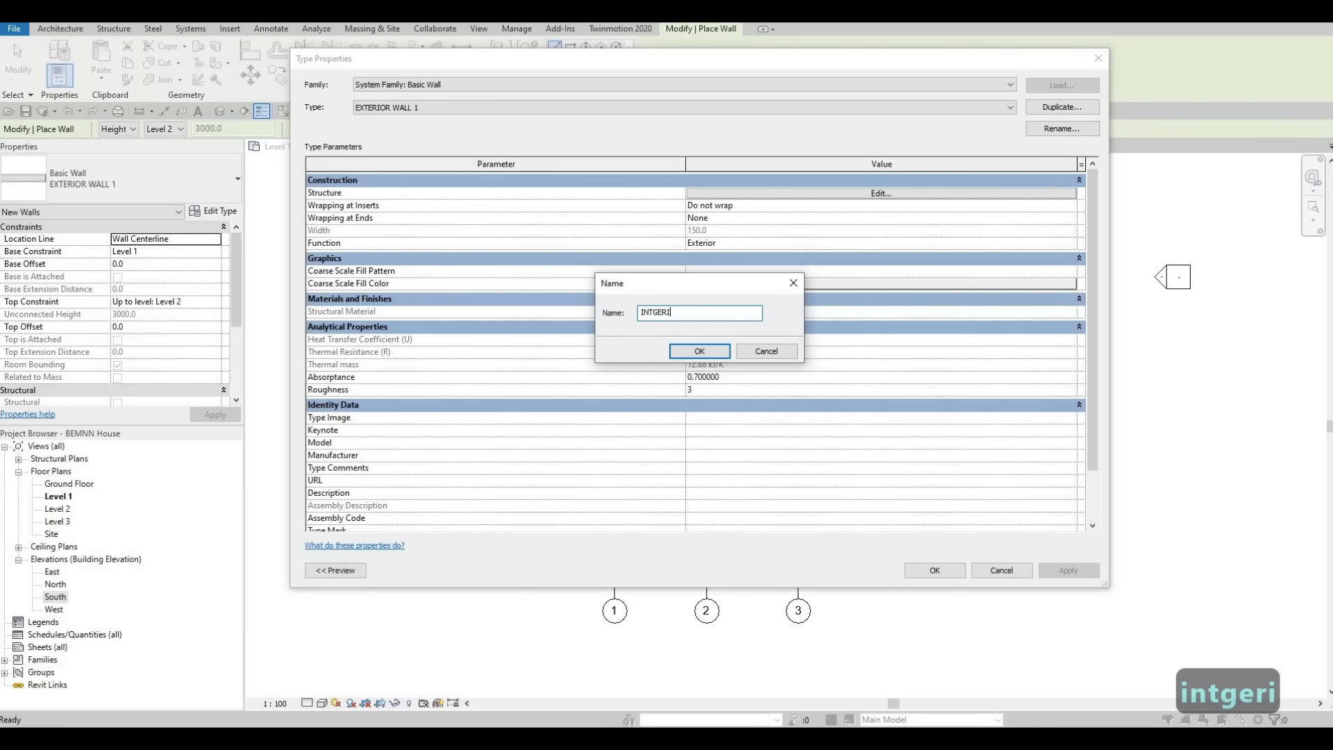
pyautogui.write('OR WALL 1')
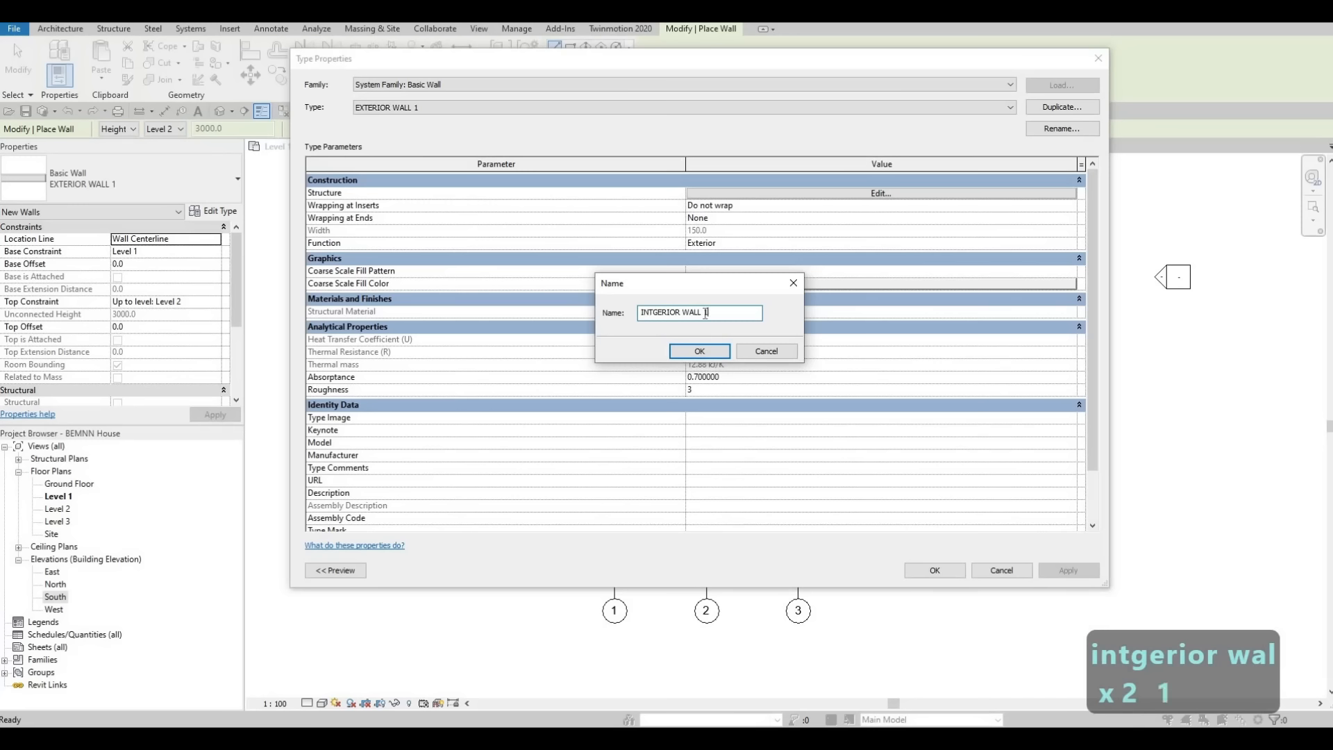
pyautogui.moveTo(677, 313); pyautogui.dragTo(511, 314)
pyautogui.write('INTERIOR')
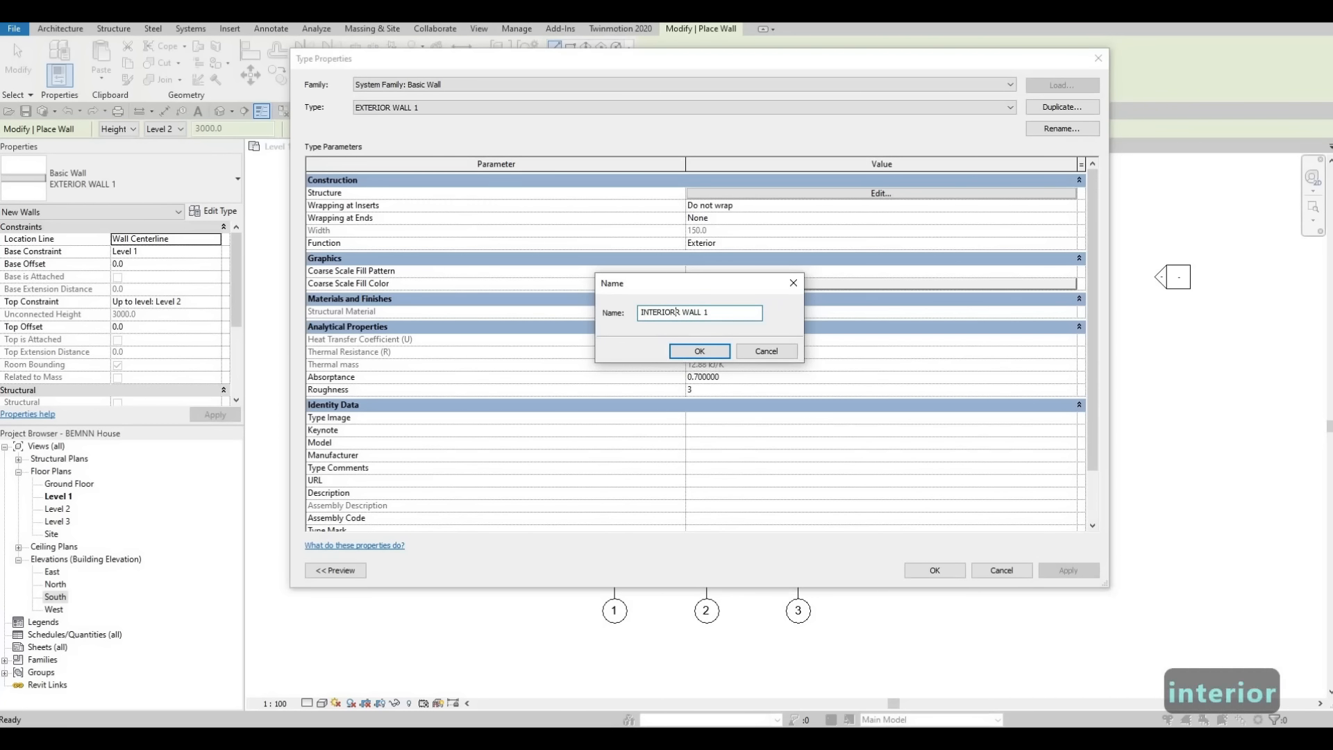
pyautogui.press('BackSpace')
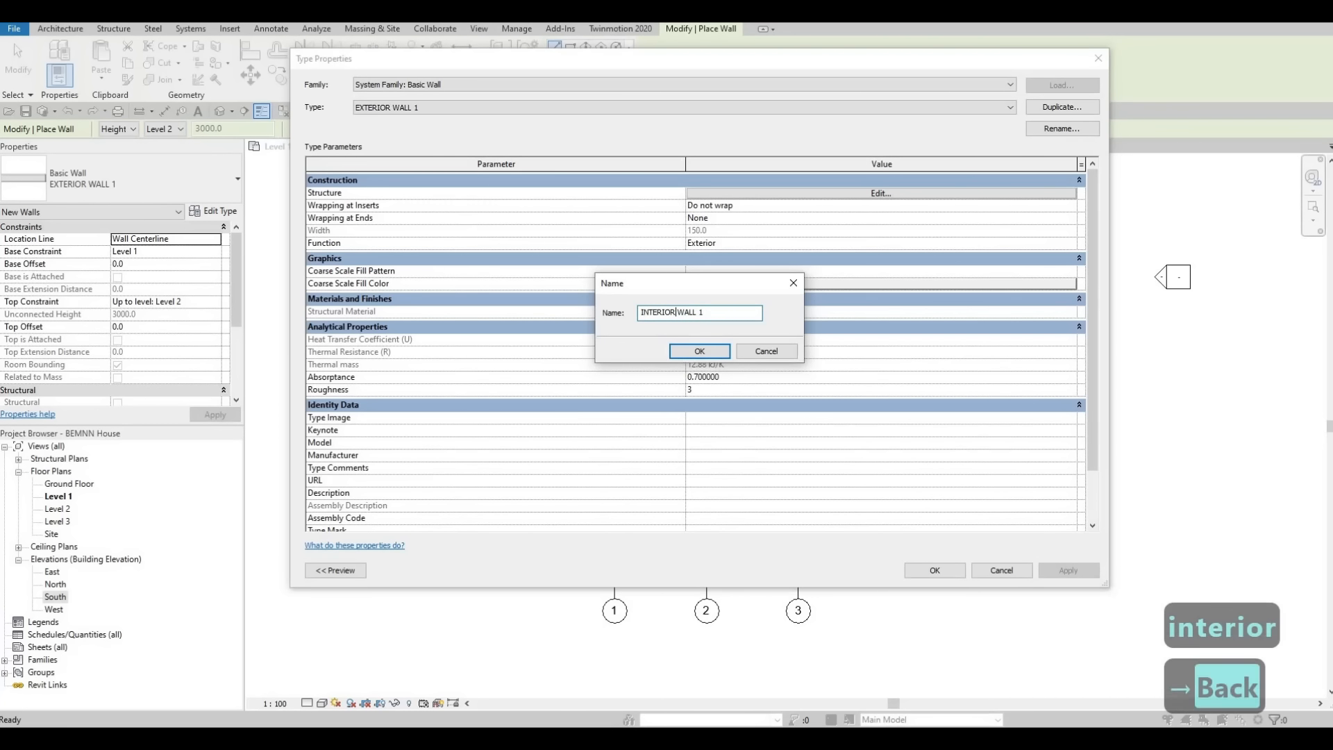
pyautogui.click(701, 352)
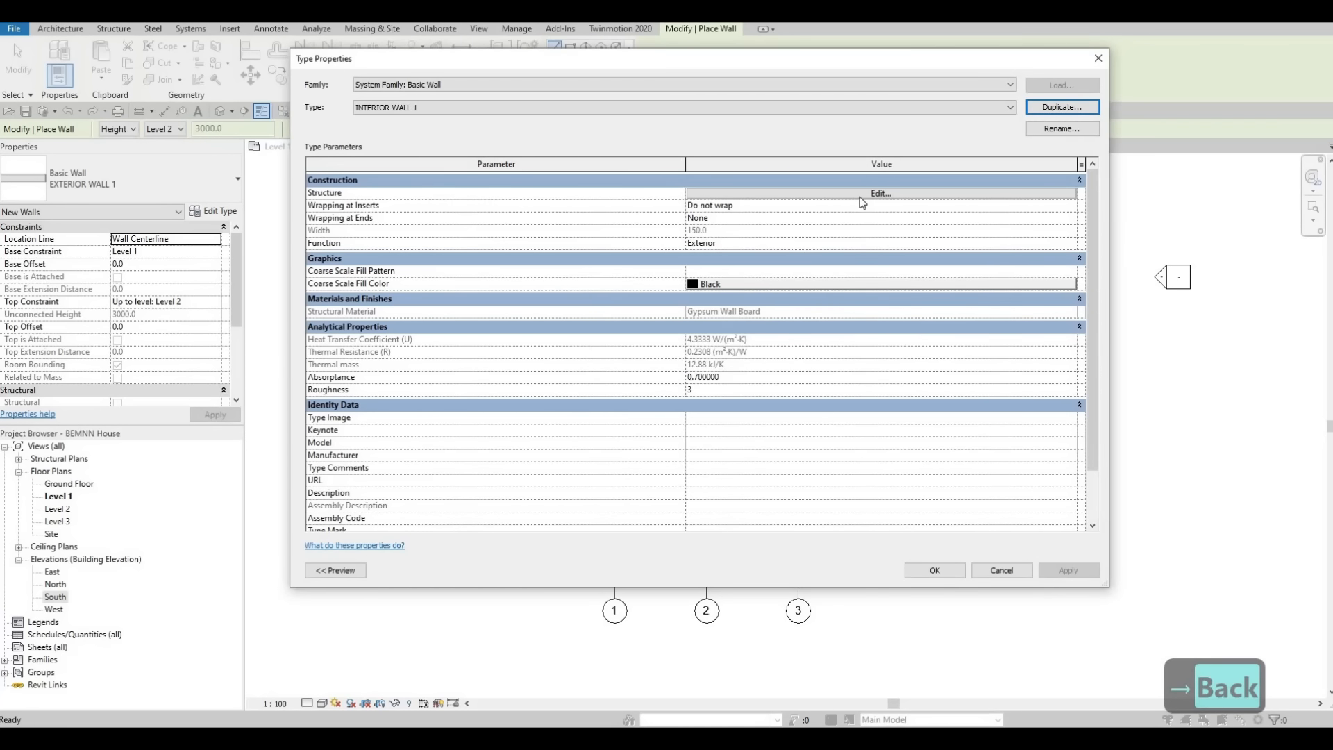
# Set the material of INTERIOR WALL 1's structure layer to Laminate, Ivory, Matte and accept the type.
pyautogui.click(861, 196)
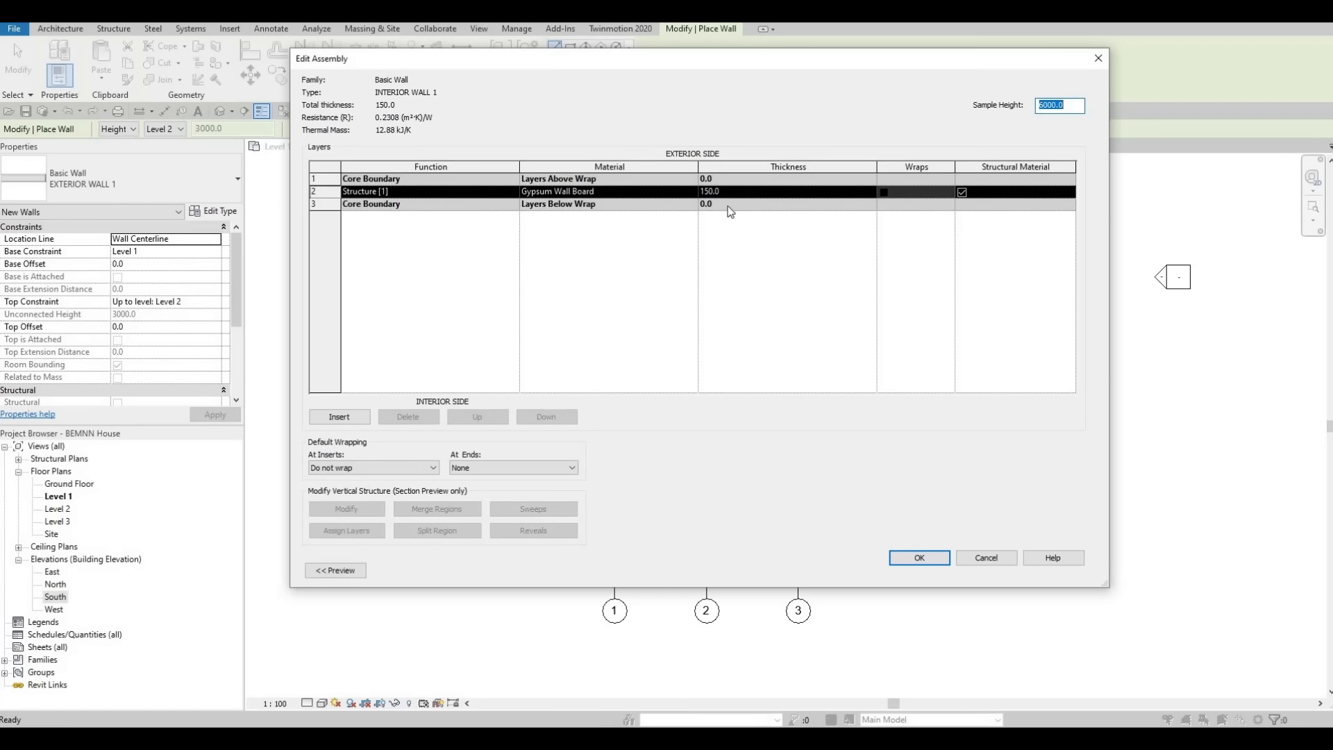
pyautogui.click(695, 192)
pyautogui.click(695, 192)
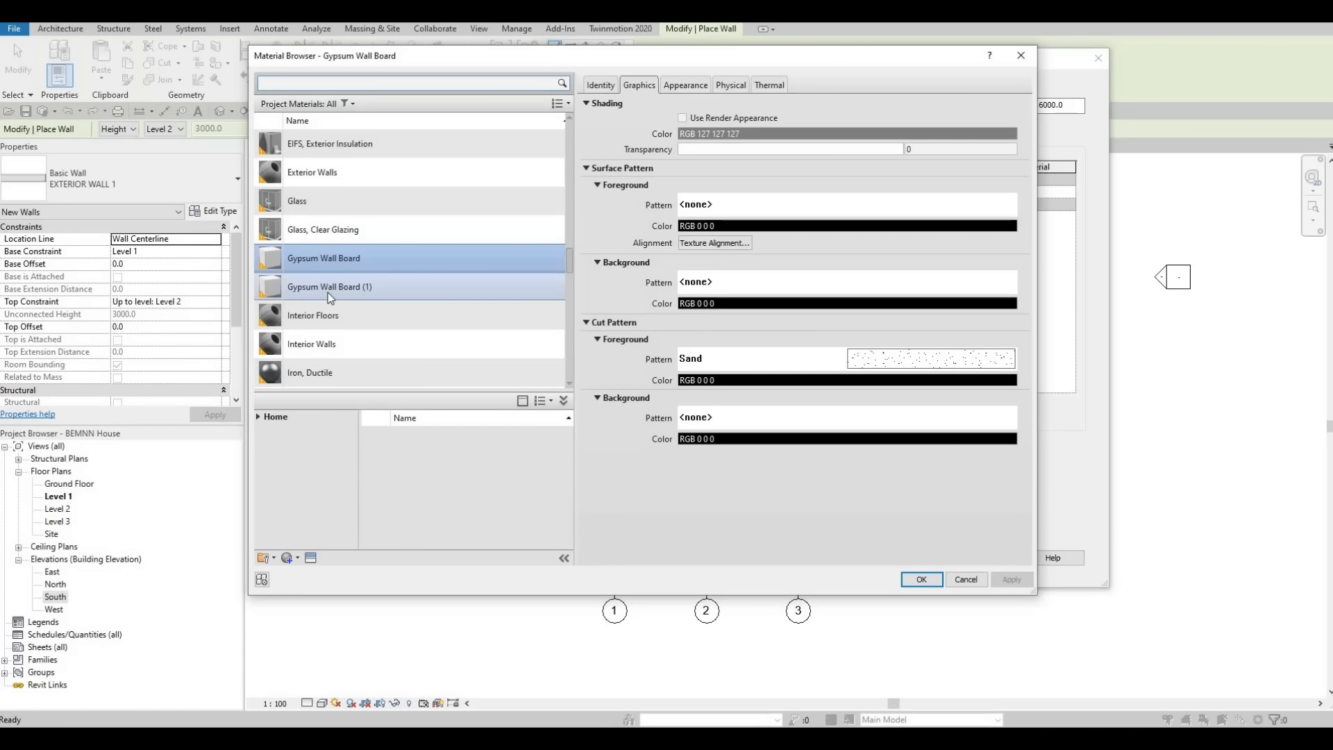
pyautogui.click(376, 284)
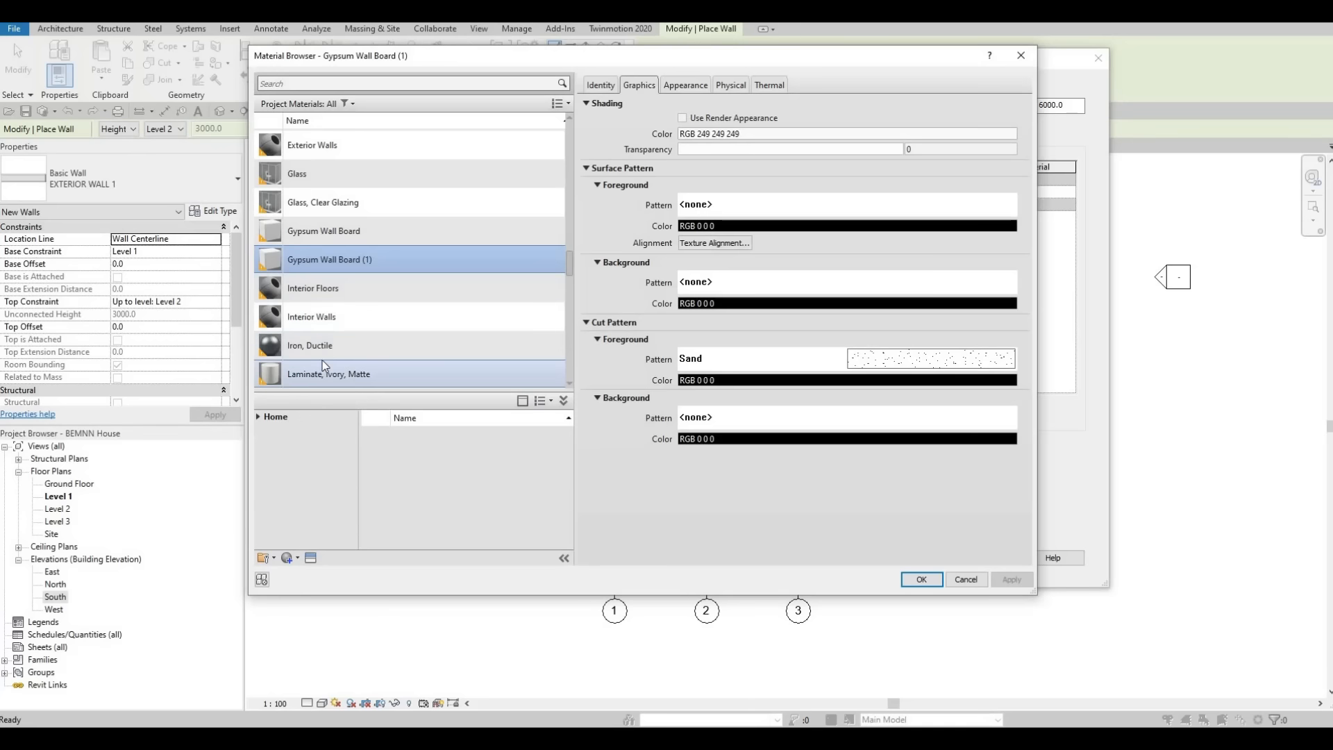
pyautogui.scroll(-3, 322, 360)
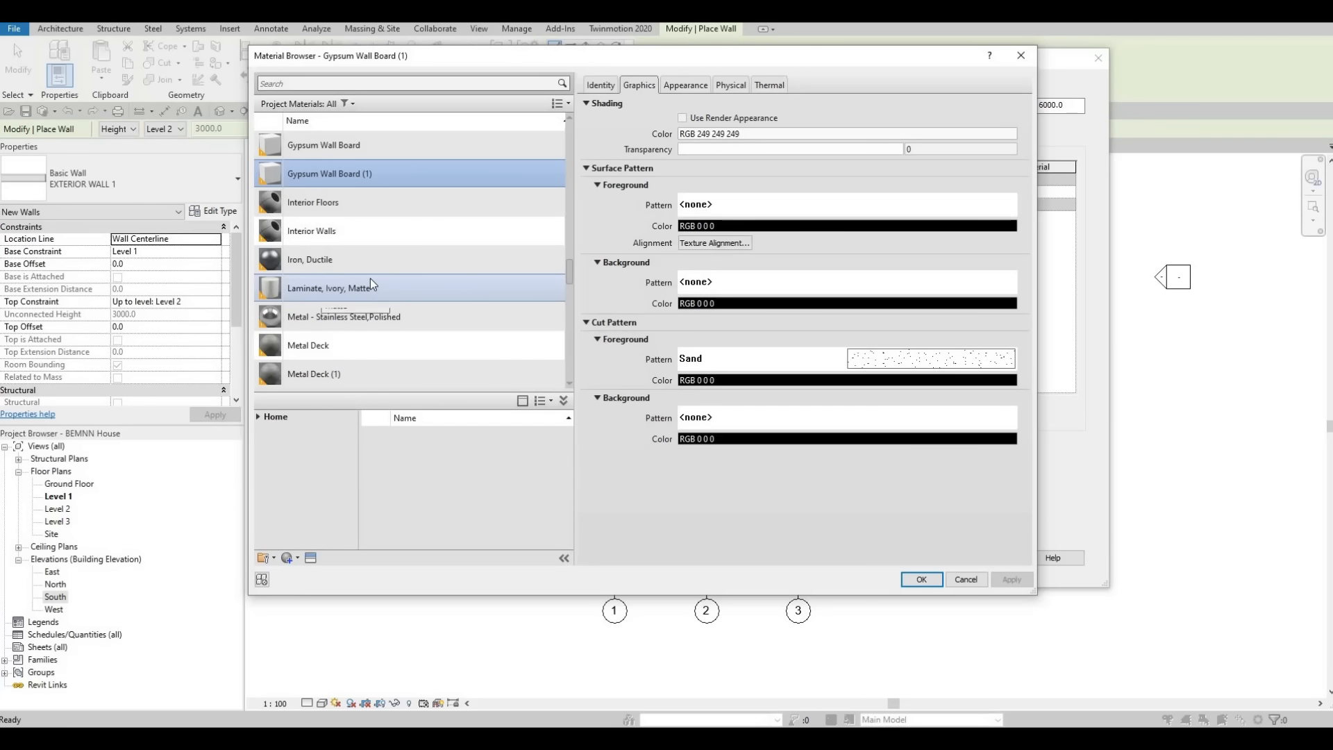
pyautogui.click(314, 298)
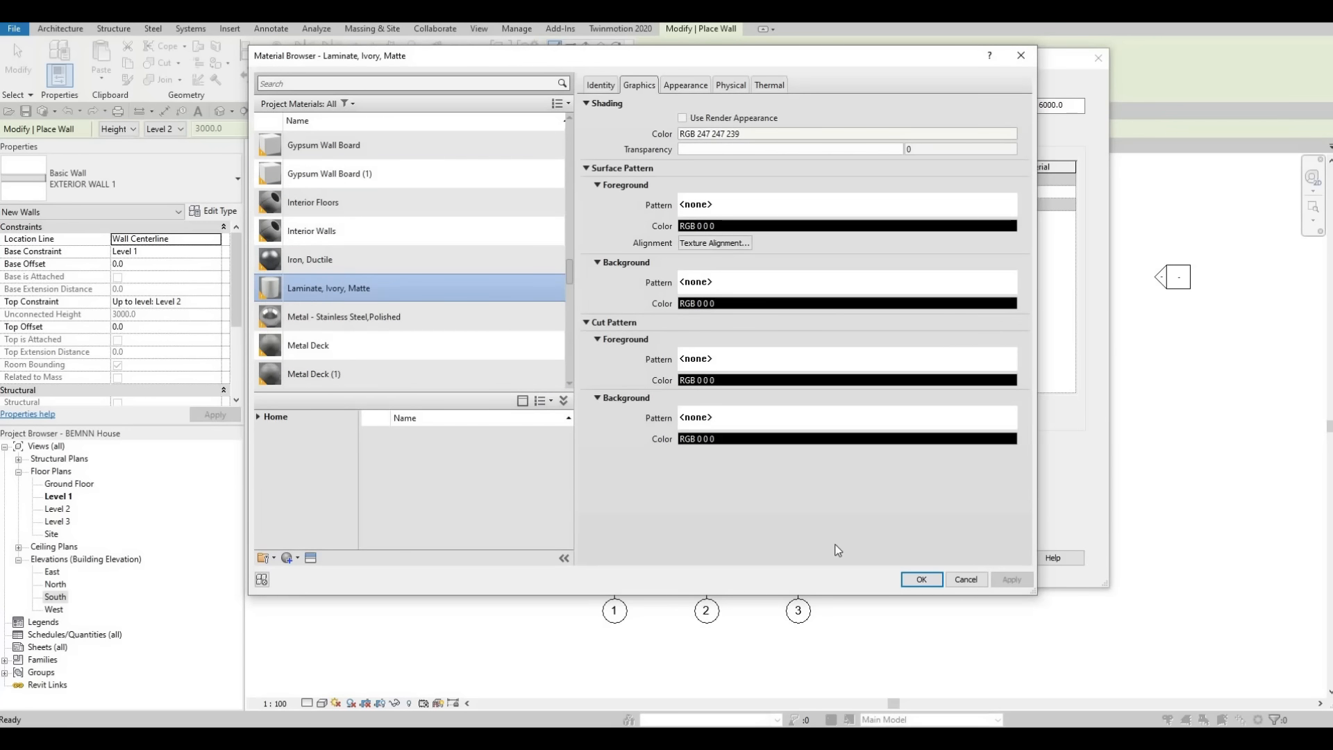
pyautogui.click(919, 583)
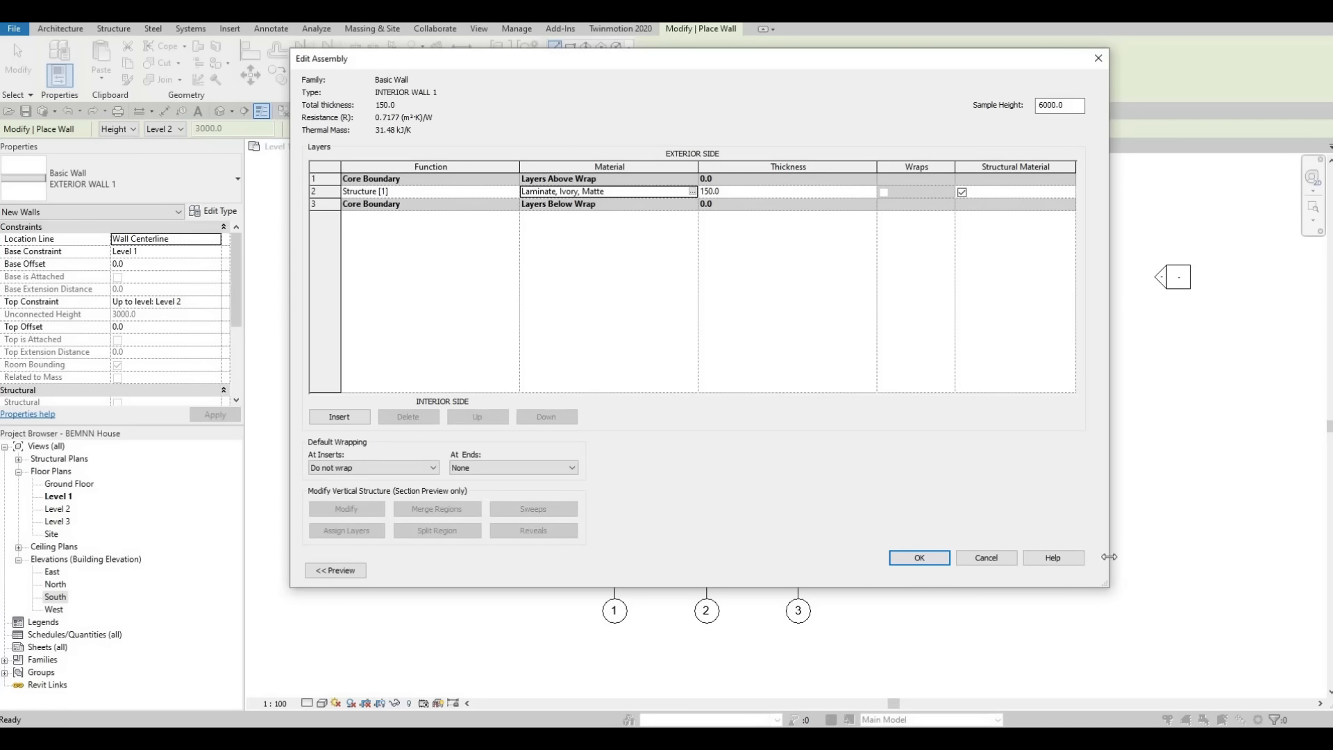
pyautogui.click(927, 565)
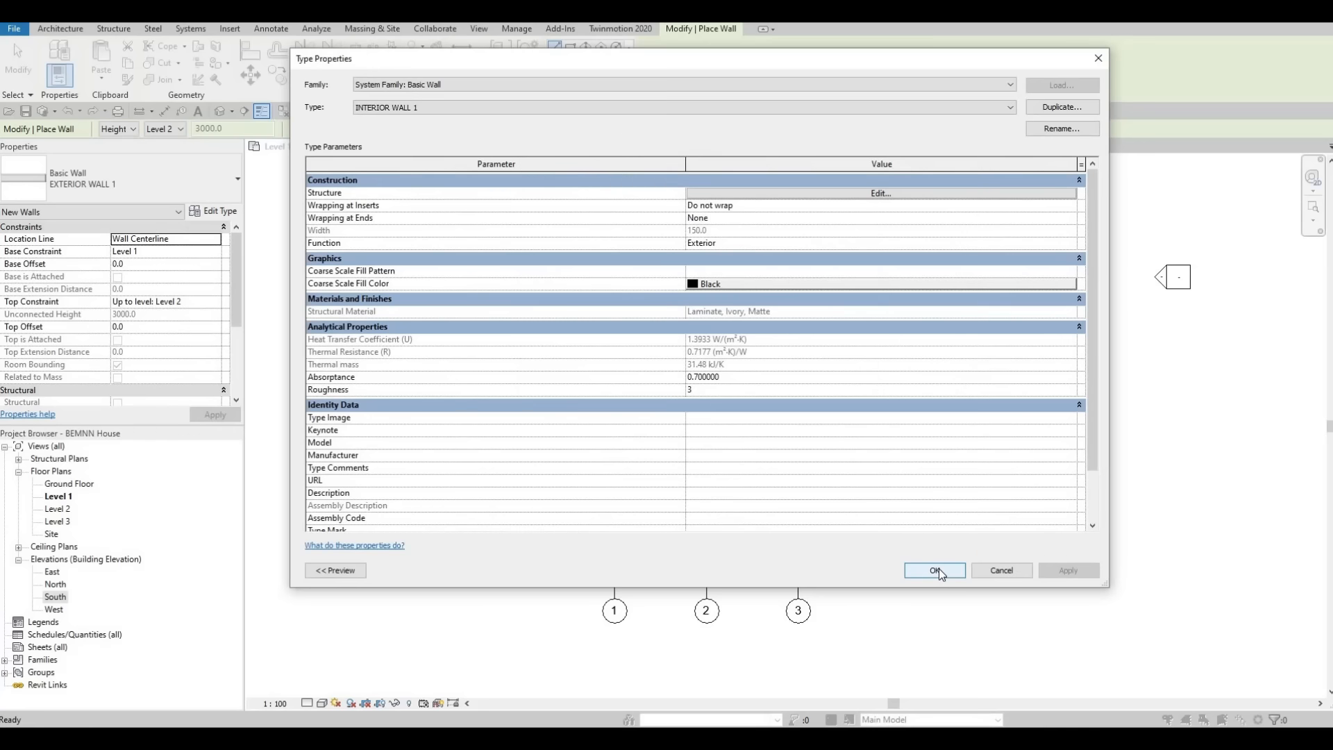
pyautogui.press('Return')
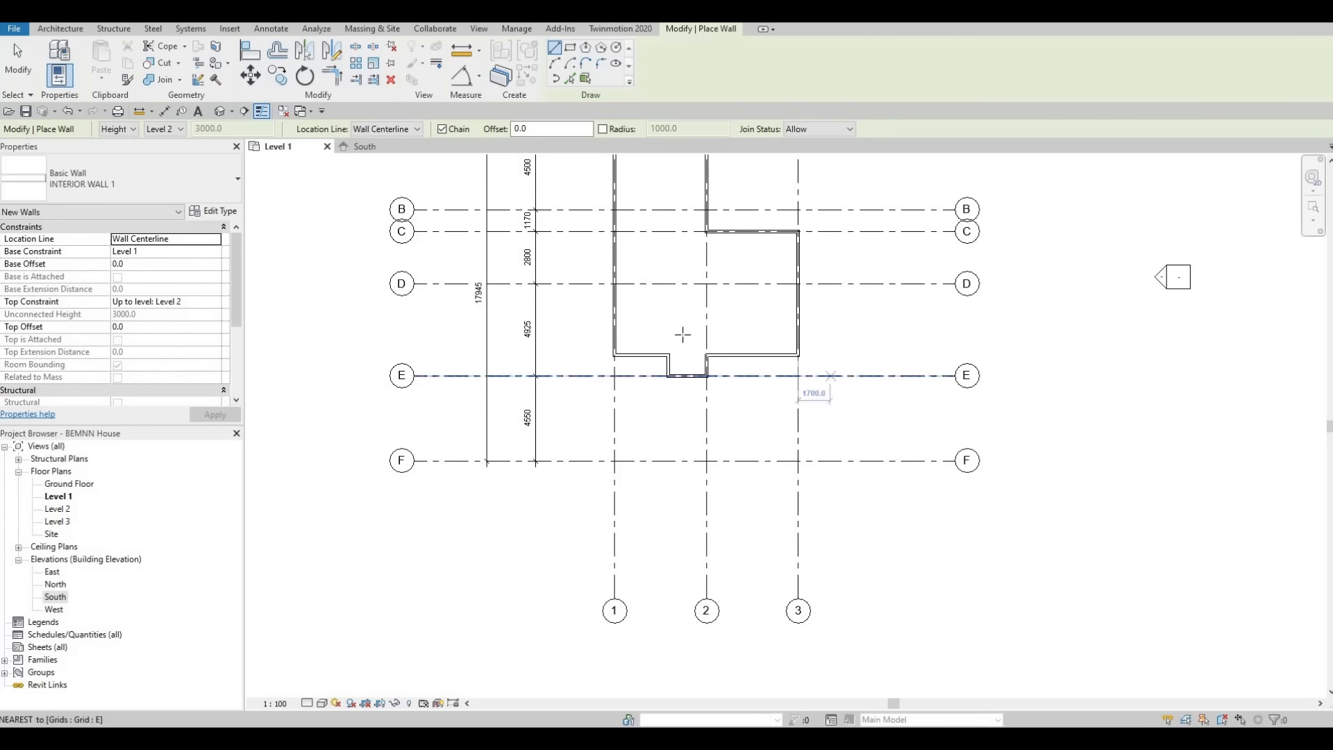
# Draw an INTERIOR WALL 1 wall up grid 2 from the exterior wall corner above grid E to the wall corner at grid C.
pyautogui.scroll(2, 733, 342)
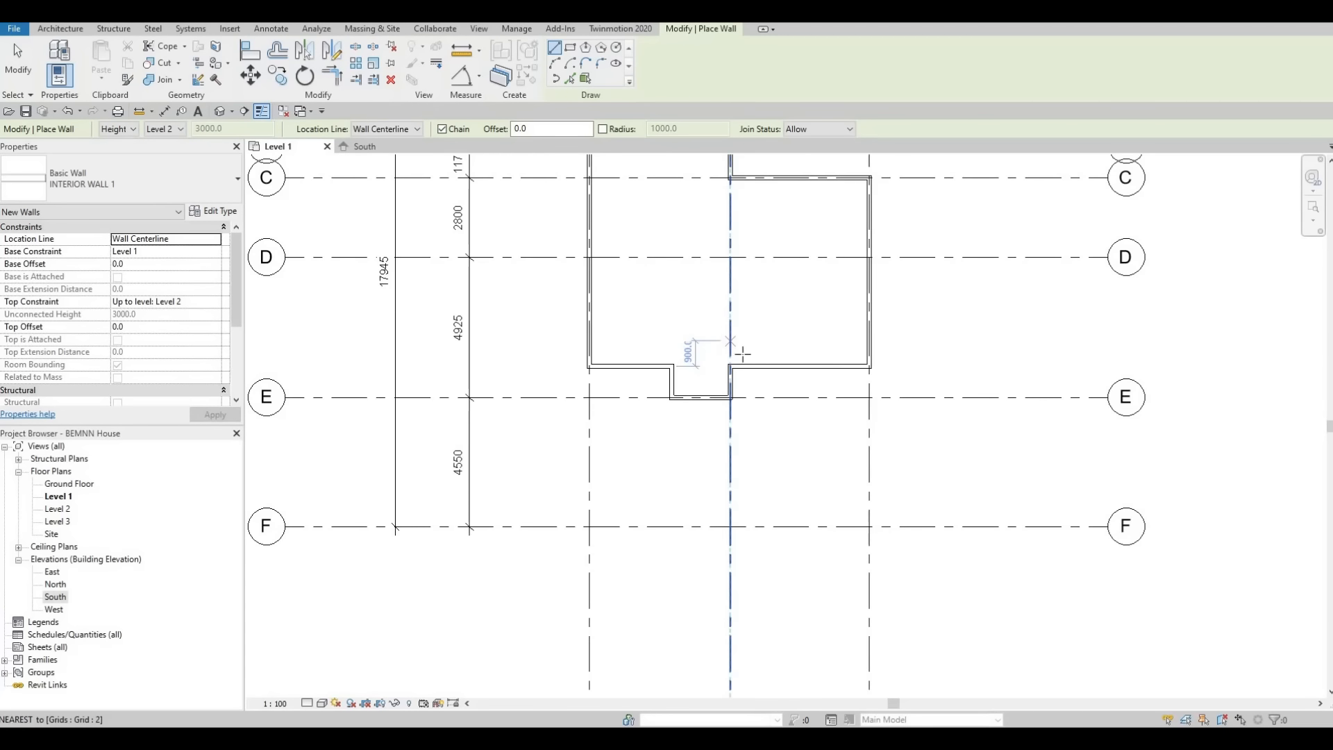
pyautogui.moveTo(748, 348); pyautogui.dragTo(747, 336, button='middle')
pyautogui.scroll(3, 727, 337)
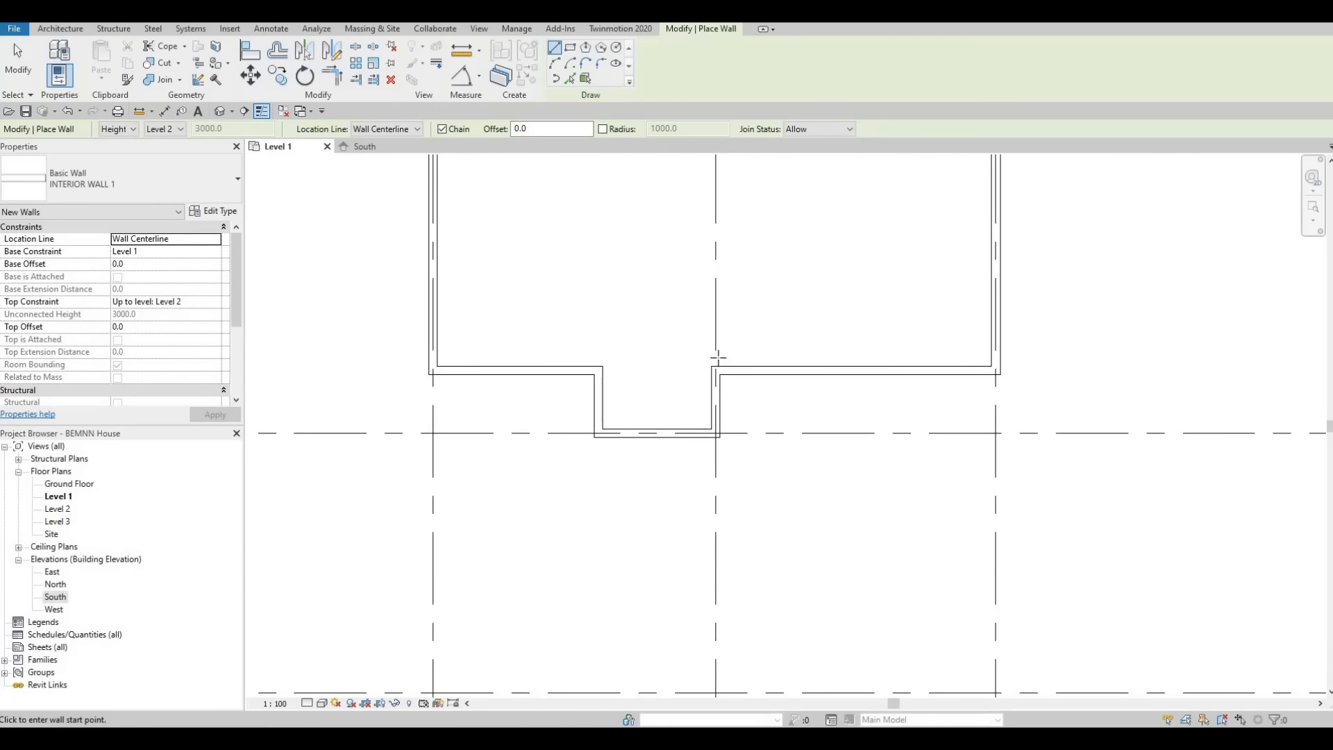
pyautogui.scroll(3, 719, 356)
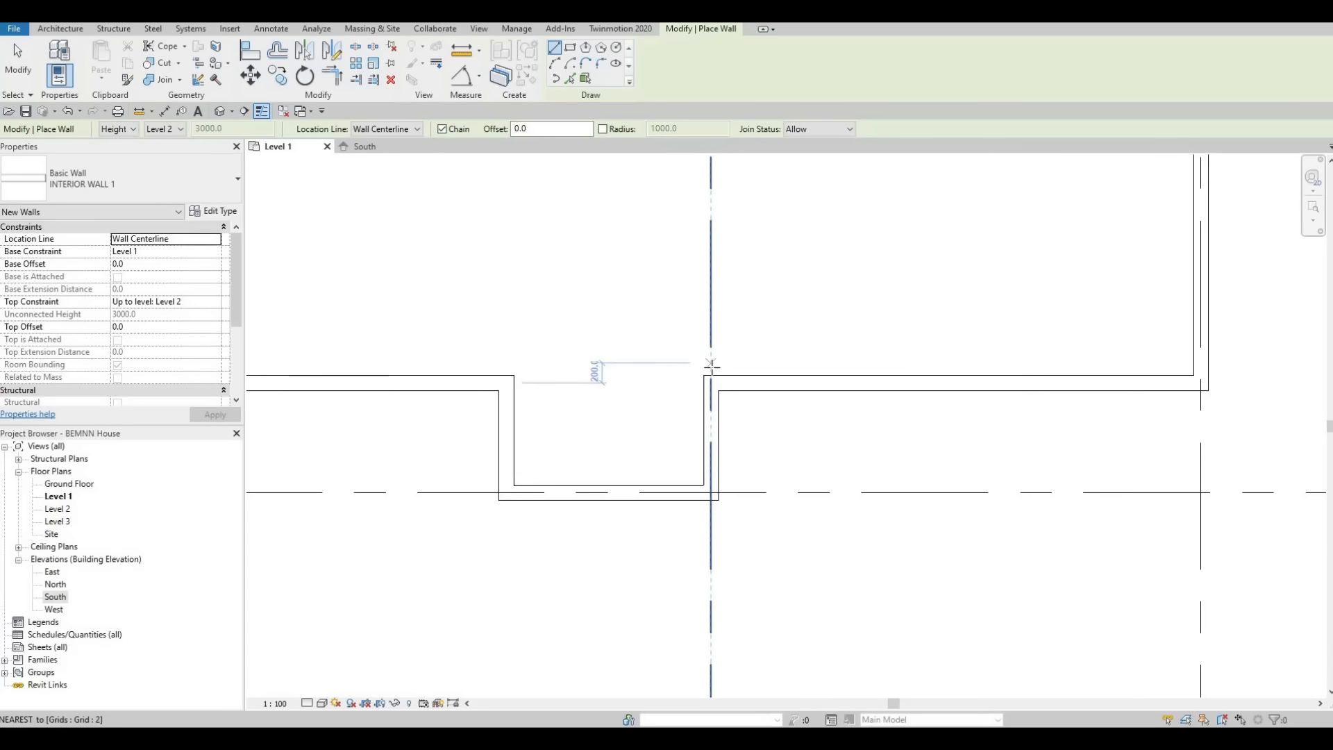
pyautogui.click(712, 374)
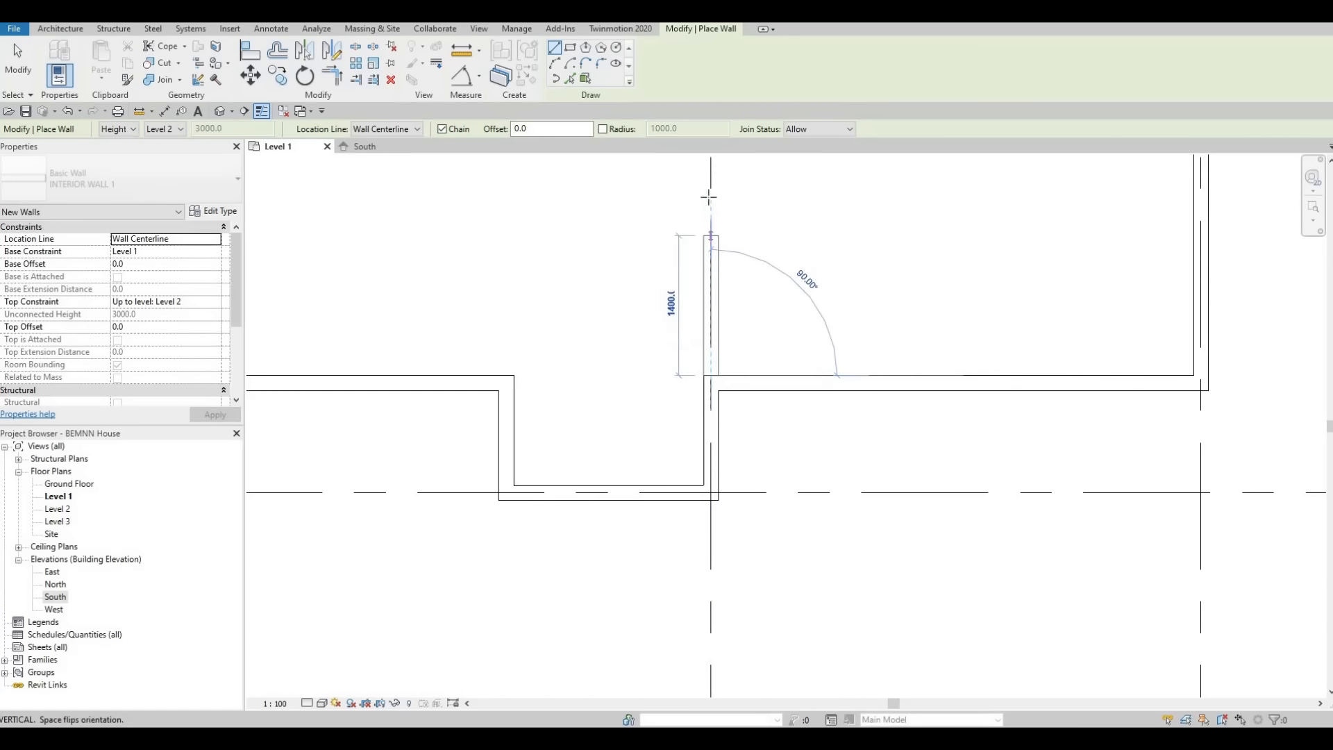
pyautogui.scroll(-4, 708, 445)
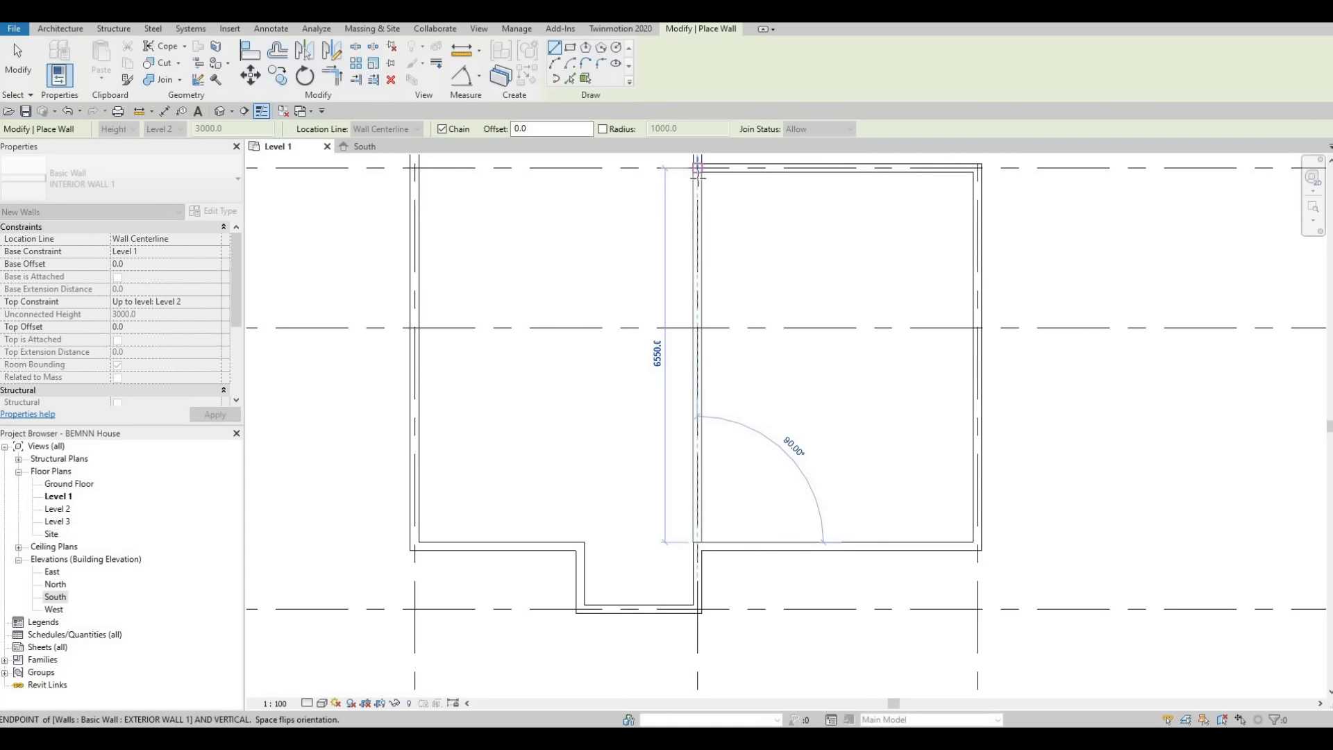
pyautogui.scroll(2, 698, 168)
pyautogui.click(697, 168)
pyautogui.press('Escape')
pyautogui.press('Escape')
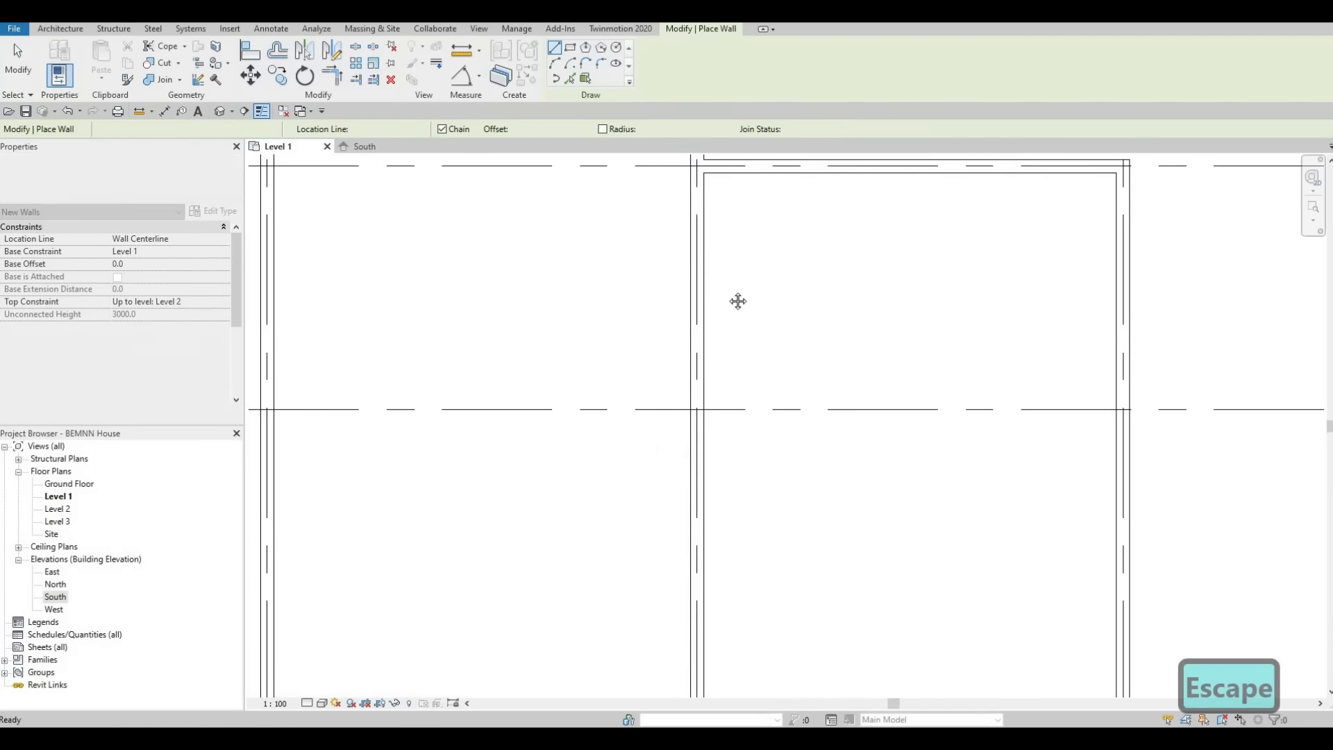
# Draw a horizontal INTERIOR WALL 1 wall from the grid 2 wall to the right exterior wall, about 2025 mm above the lower exterior wall.
pyautogui.scroll(-2, 700, 238)
pyautogui.scroll(-1, 698, 236)
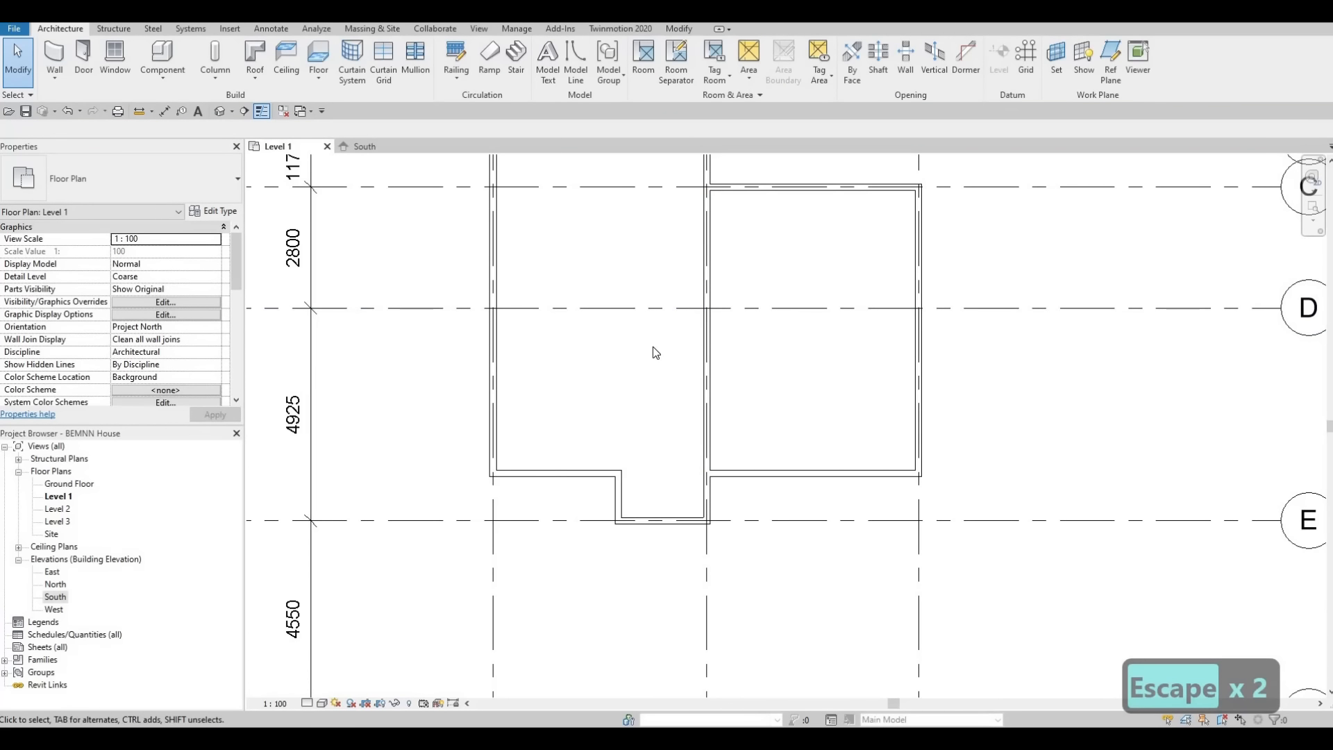
pyautogui.moveTo(703, 403); pyautogui.dragTo(709, 361, button='middle')
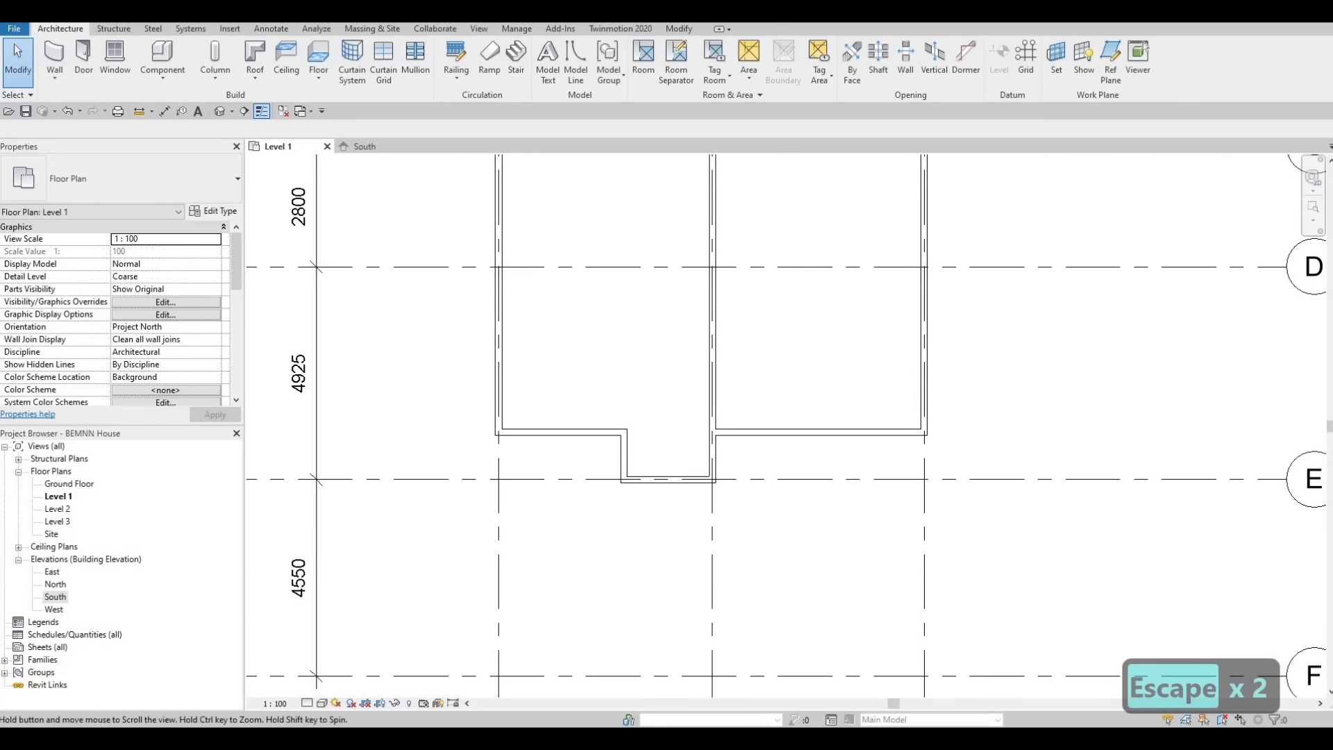
pyautogui.moveTo(753, 479); pyautogui.dragTo(753, 478, button='middle')
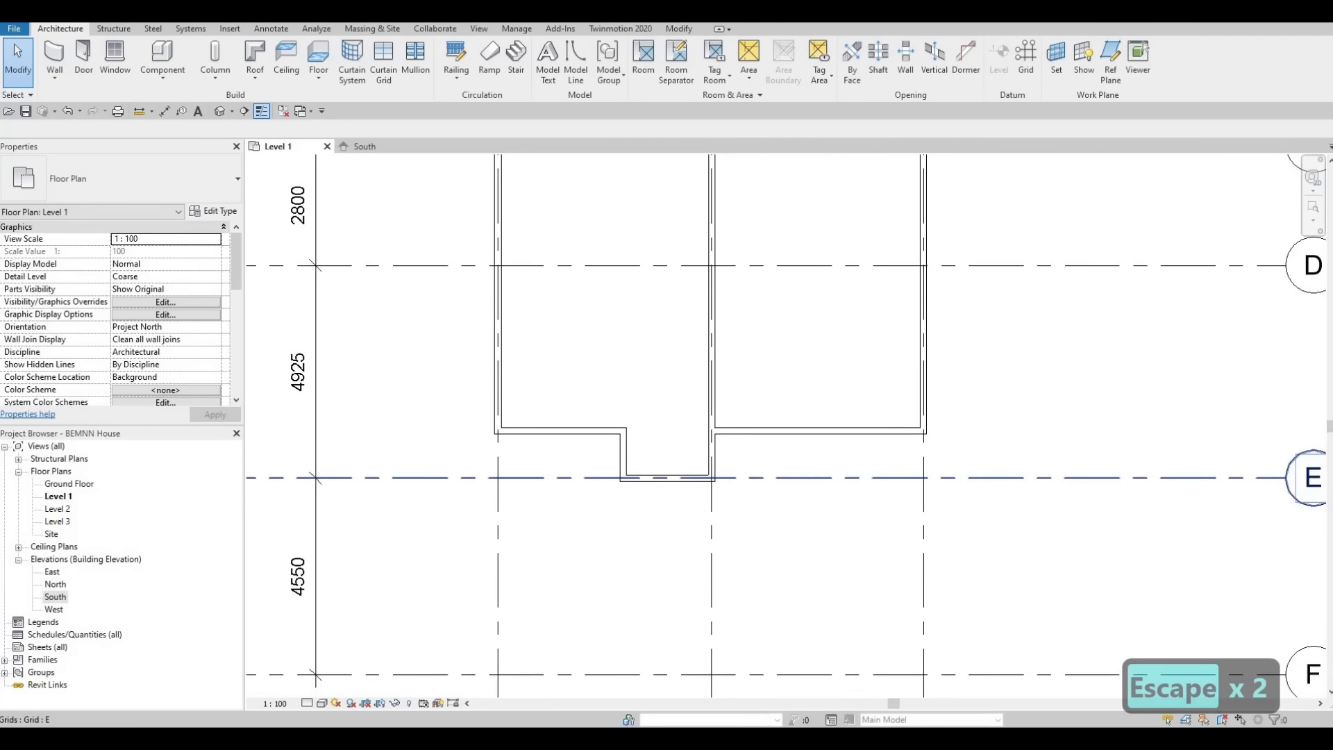
pyautogui.click(717, 370)
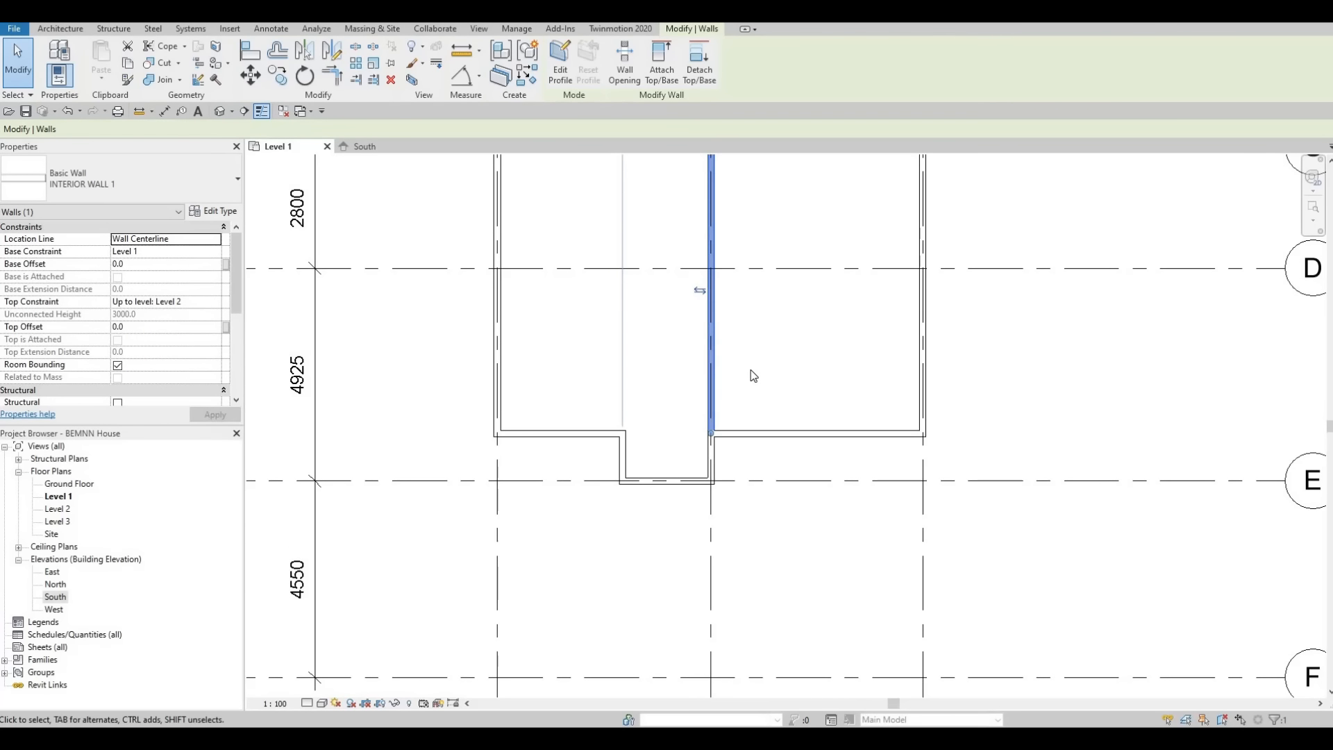
pyautogui.press('c')
pyautogui.press('s')
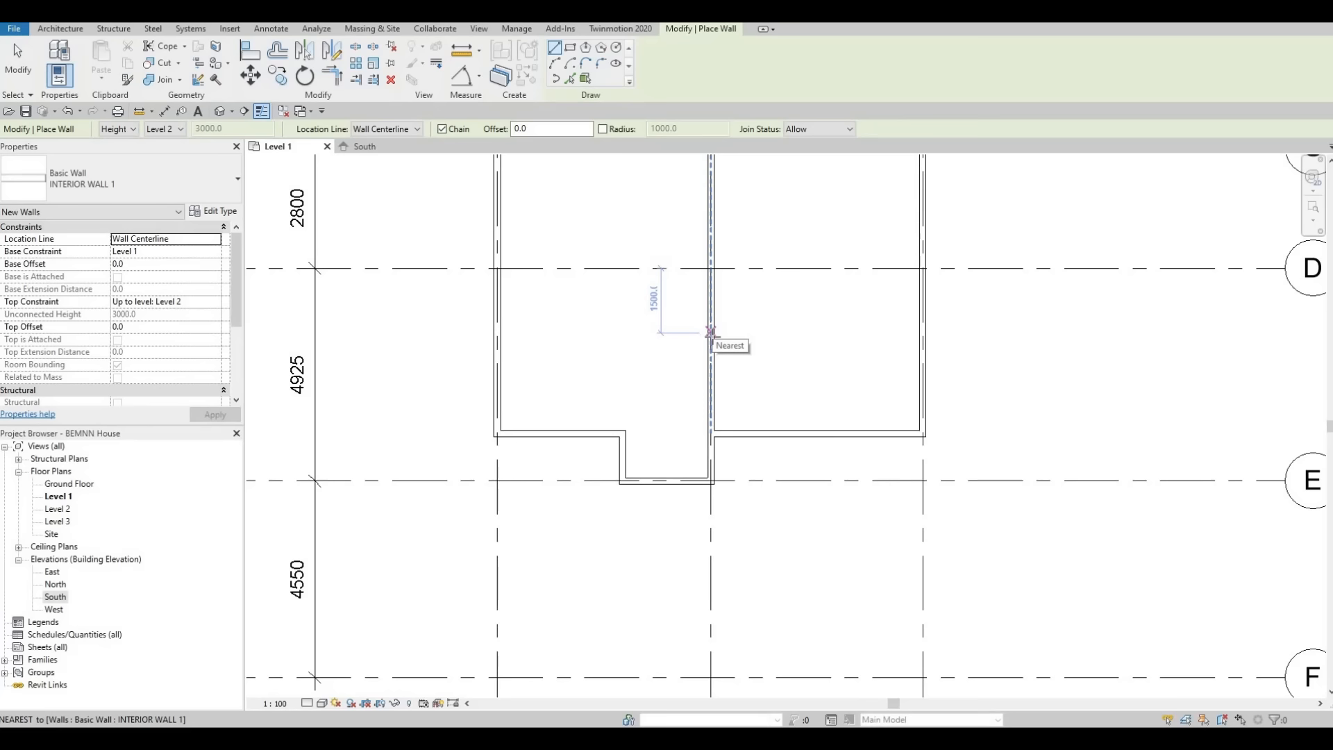
pyautogui.click(712, 344)
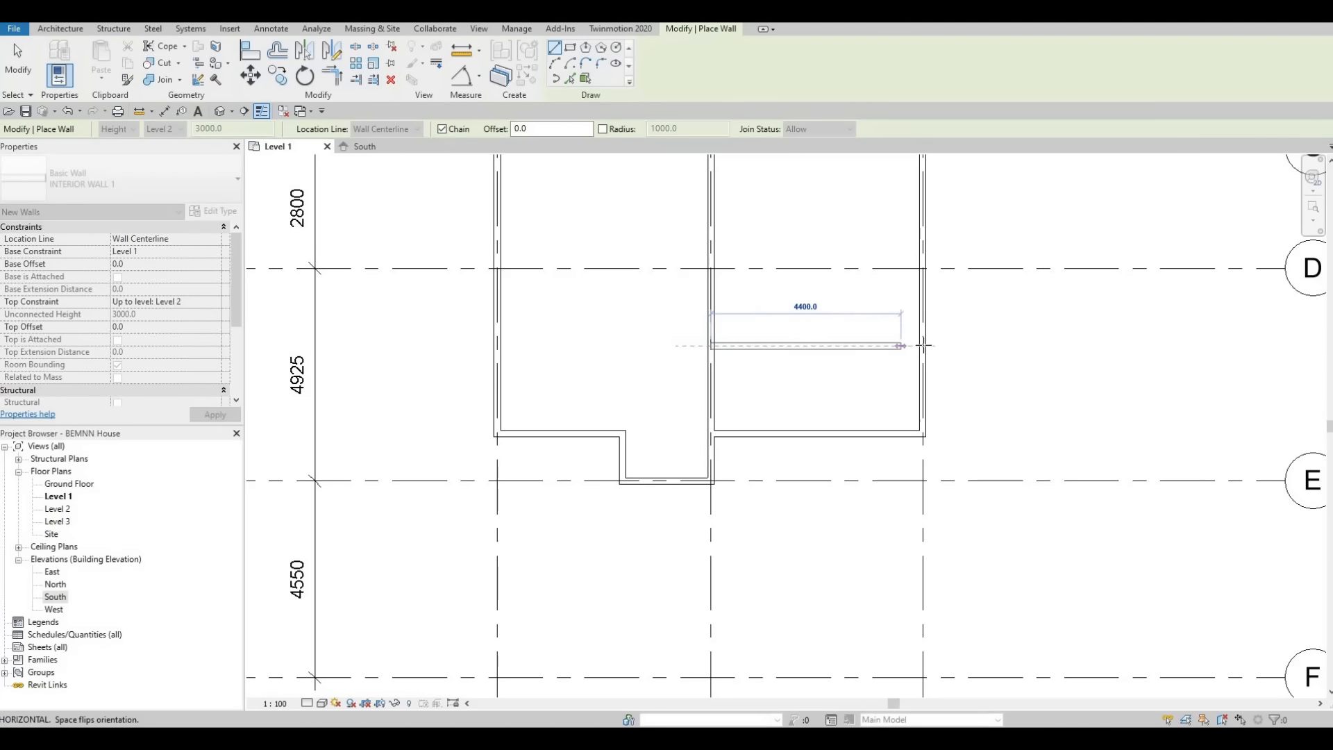
pyautogui.click(852, 418)
pyautogui.press('Escape')
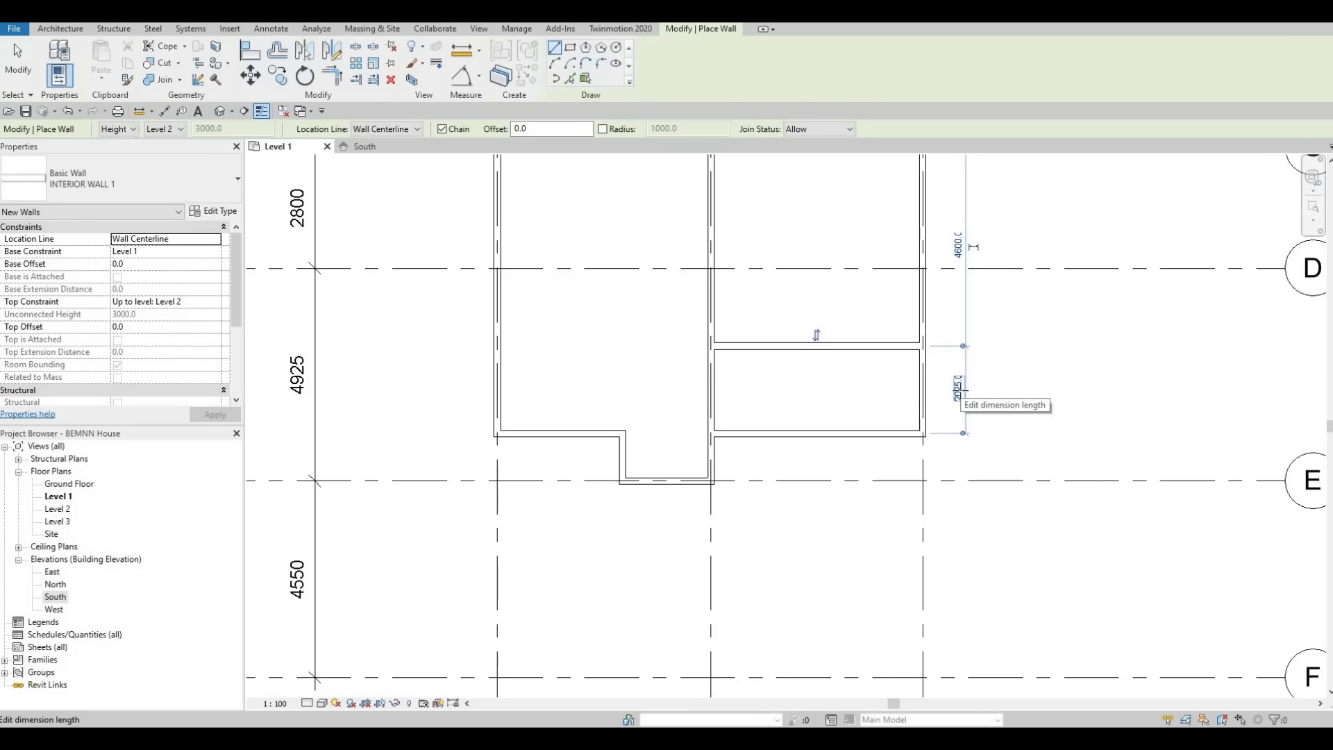
# Set the new horizontal wall's distance from the lower exterior wall to 1950 mm.
pyautogui.click(986, 455)
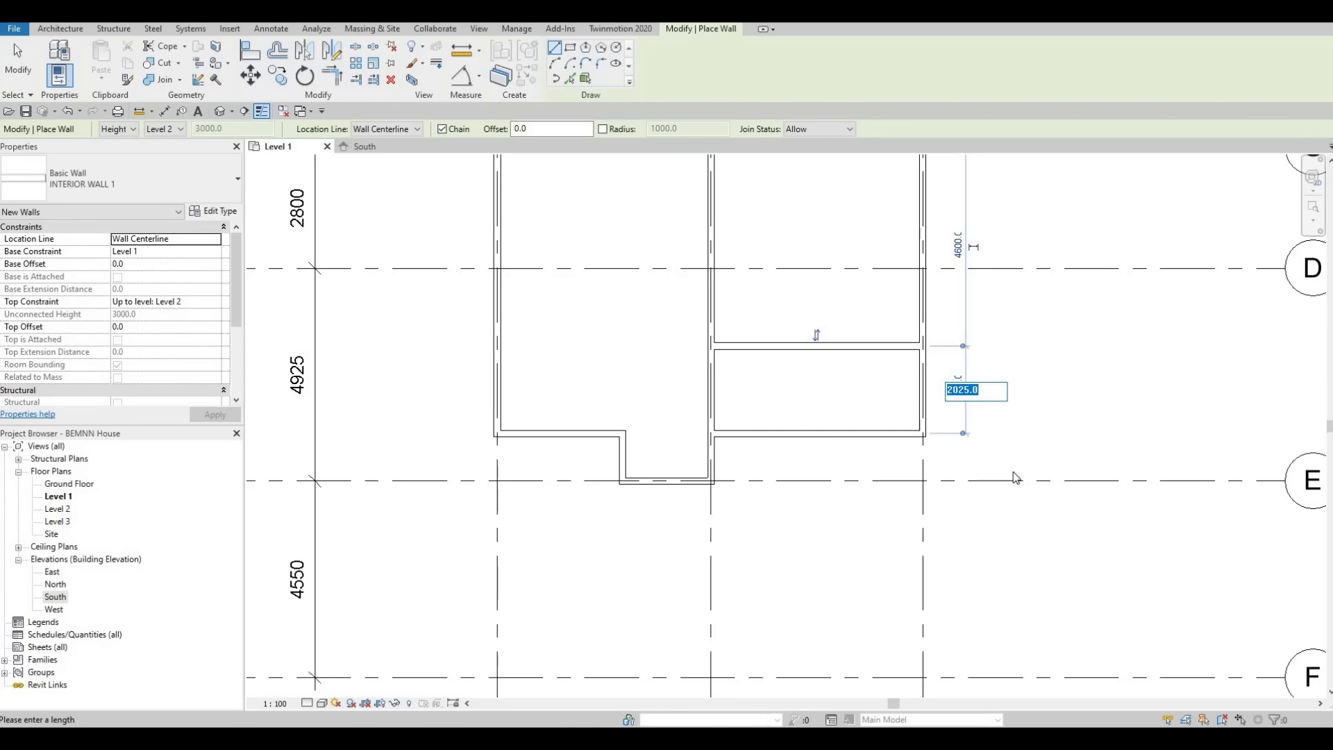
pyautogui.write('19')
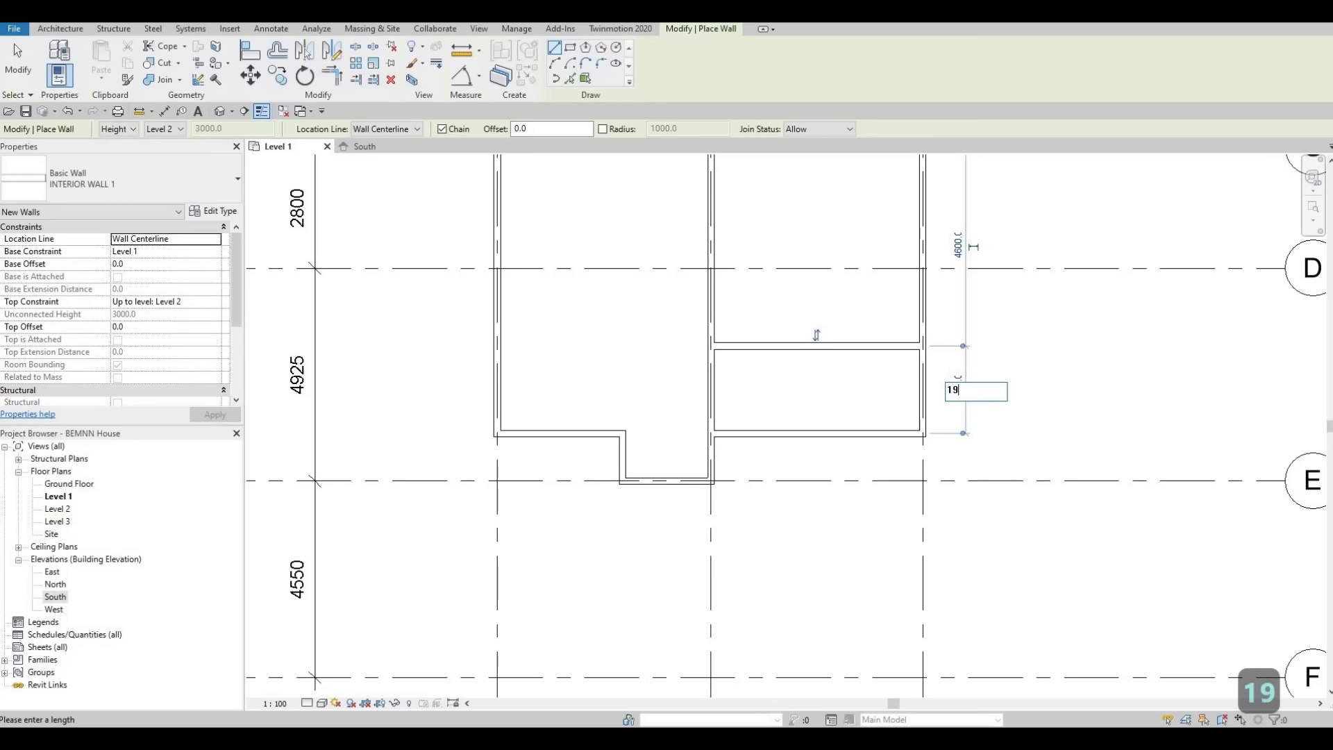
pyautogui.write('50')
pyautogui.press('Return')
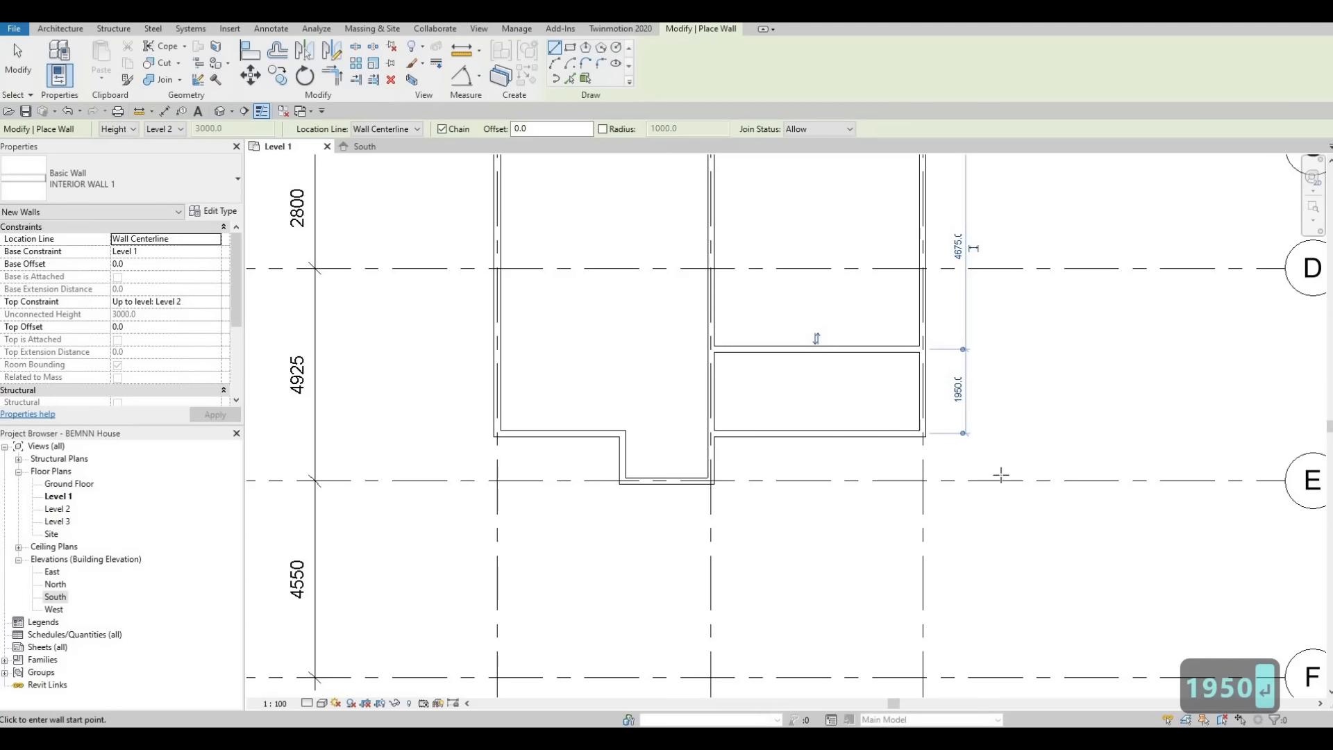
pyautogui.press('Escape')
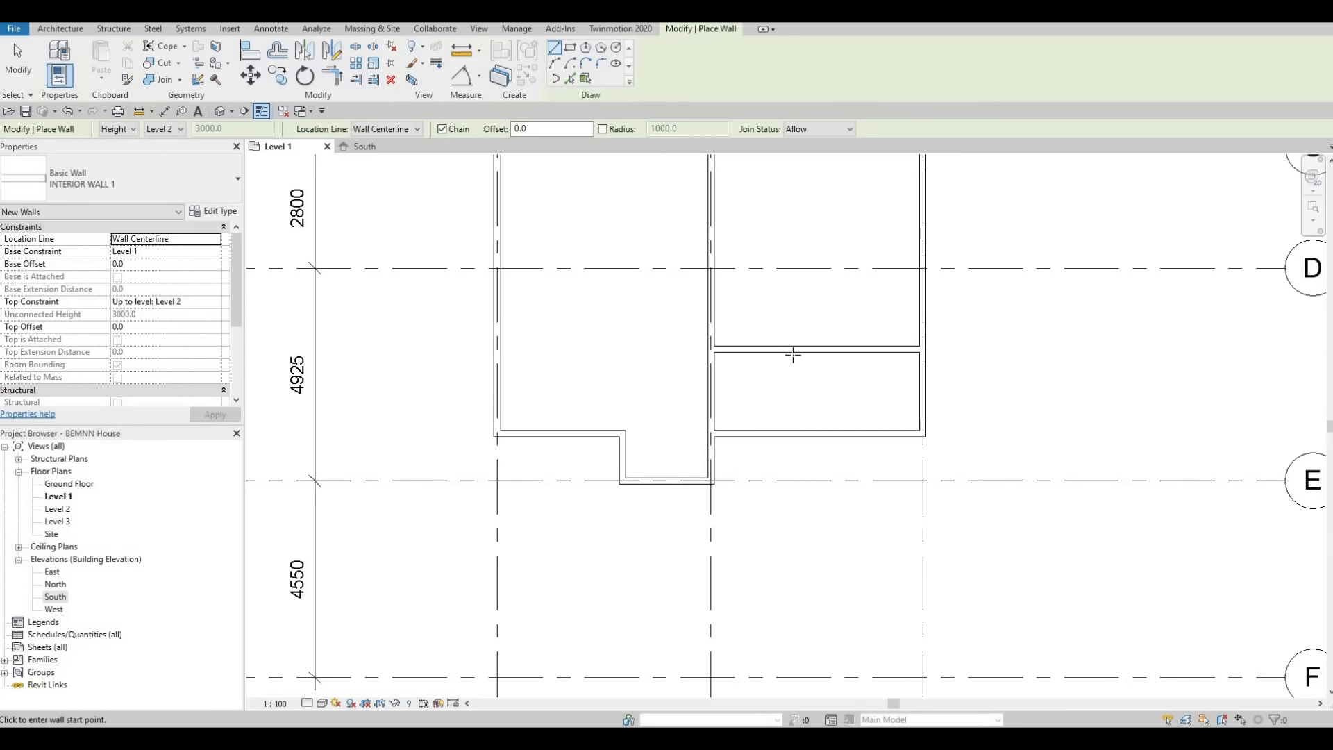
# Draw a vertical interior wall from the horizontal interior wall down to the lower exterior wall, about 2100 mm right of grid 2.
pyautogui.click(802, 354)
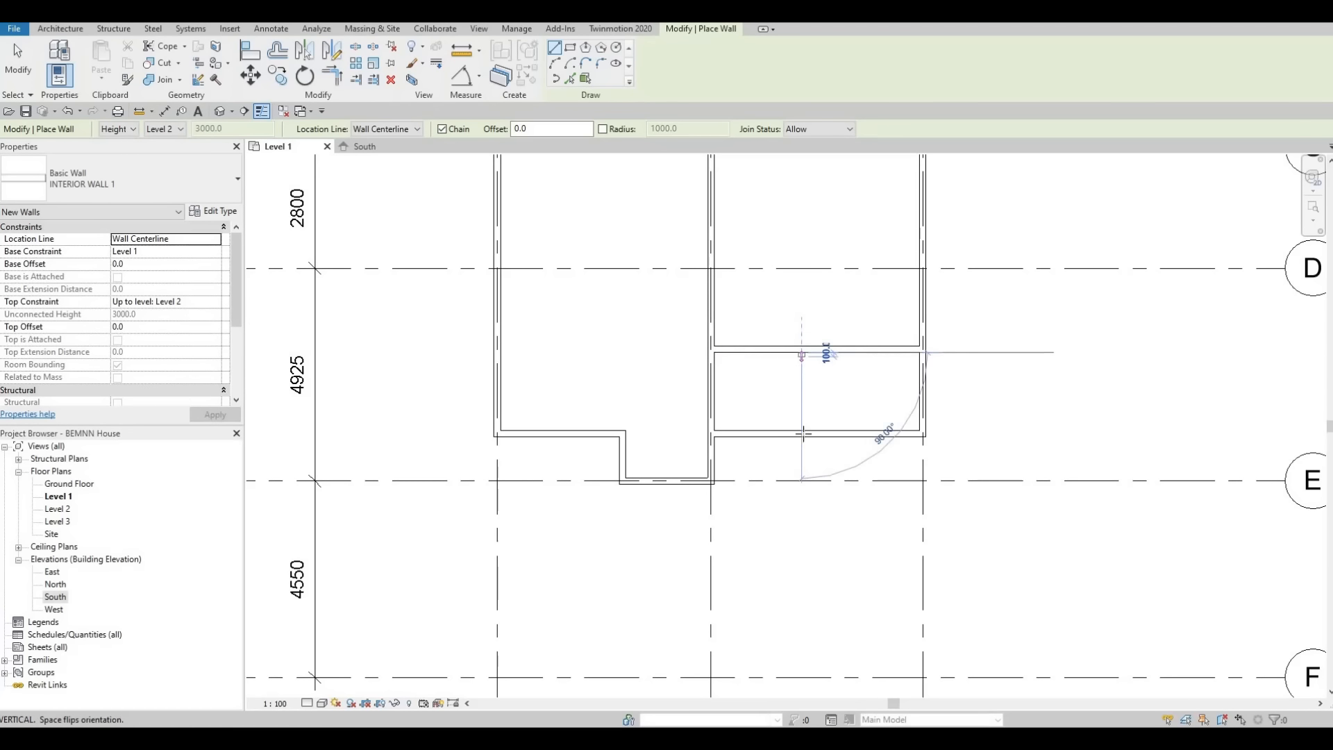
pyautogui.click(802, 432)
pyautogui.press('Escape')
pyautogui.press('Escape')
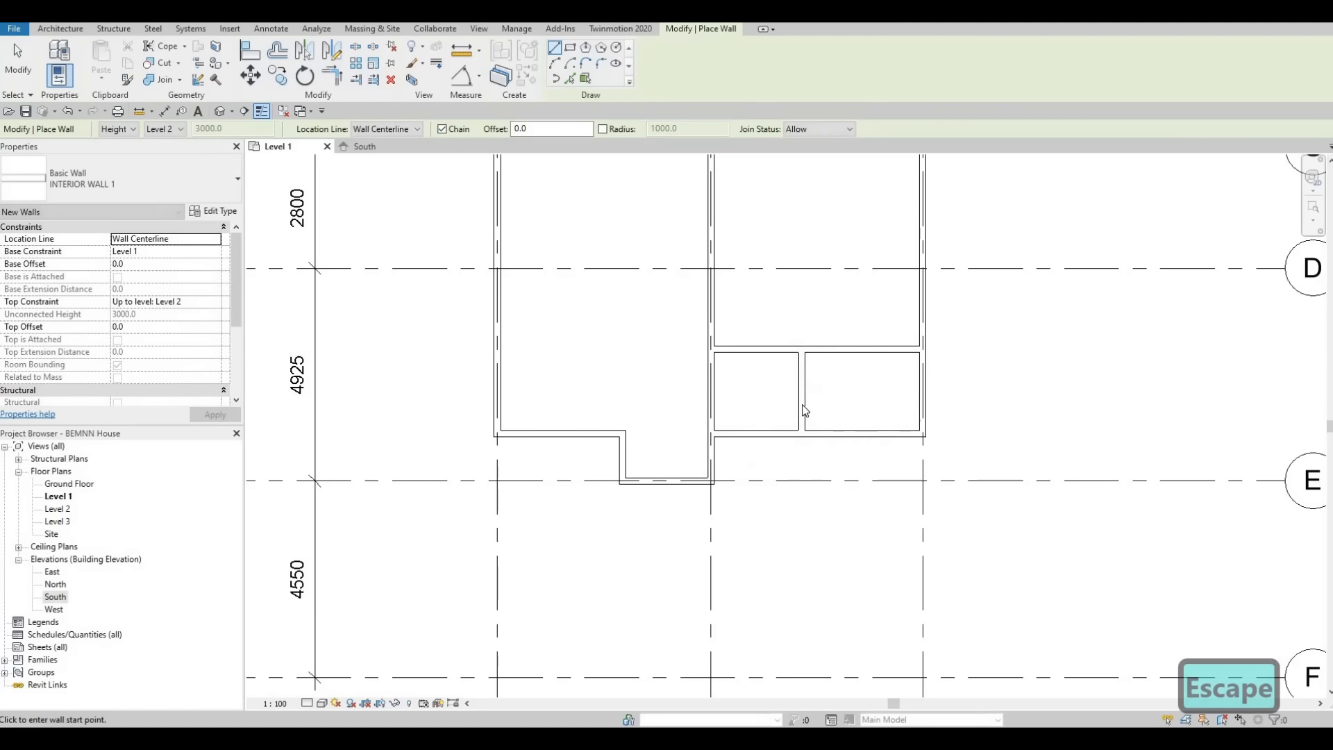
# Set the short vertical wall's distance from the grid 2 wall to 1600 mm.
pyautogui.click(802, 403)
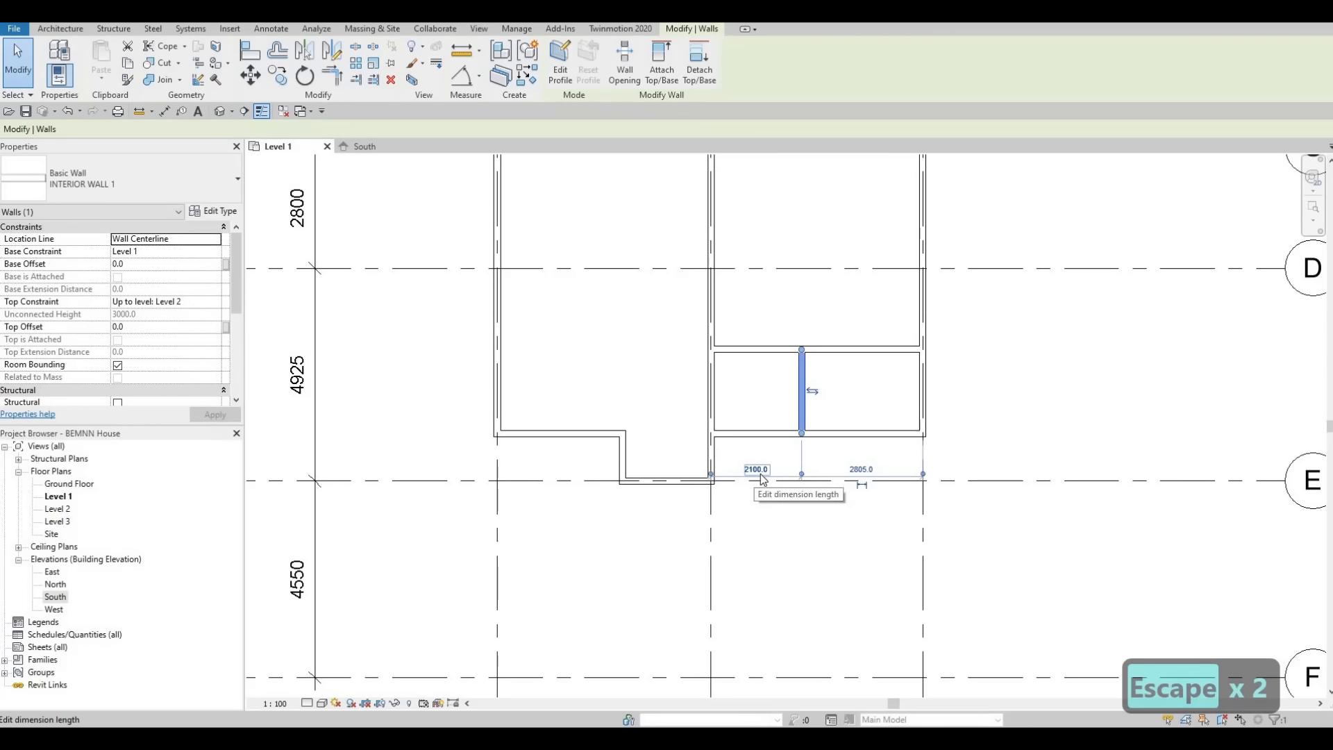
pyautogui.scroll(5, 749, 480)
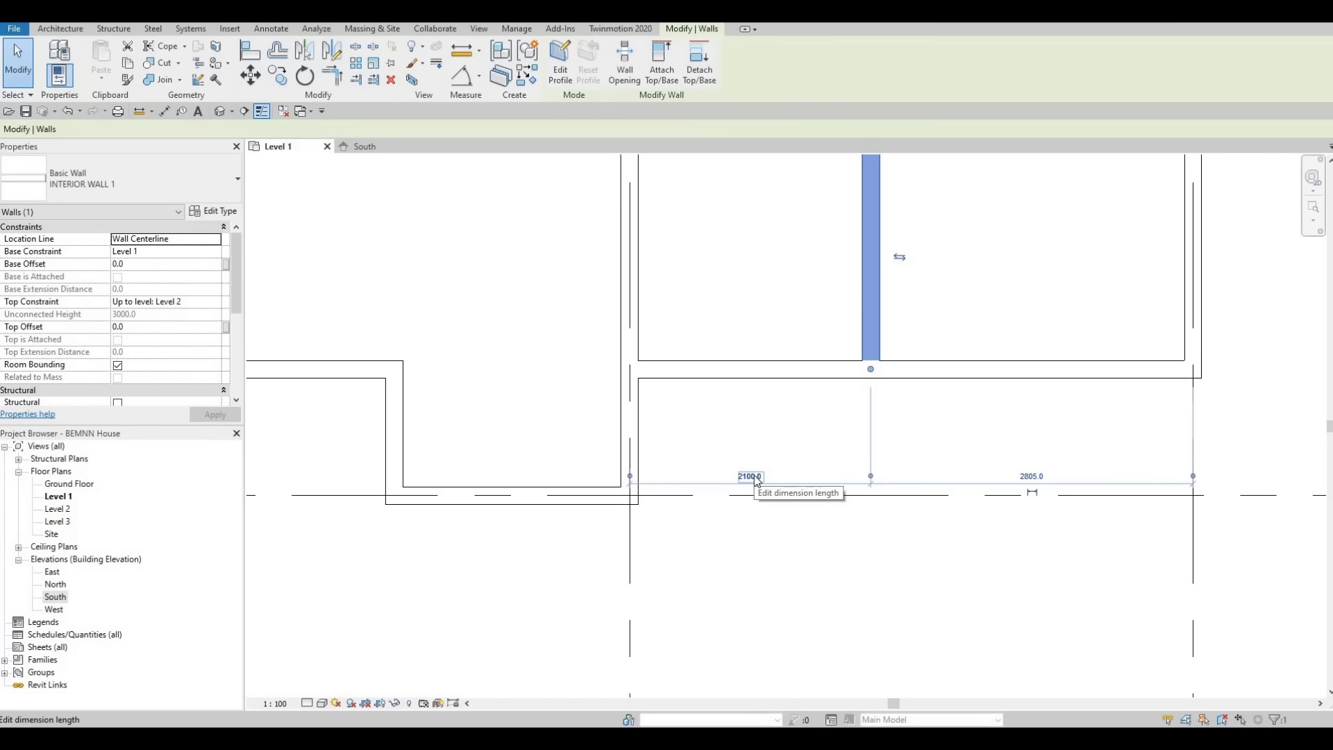
pyautogui.click(750, 476)
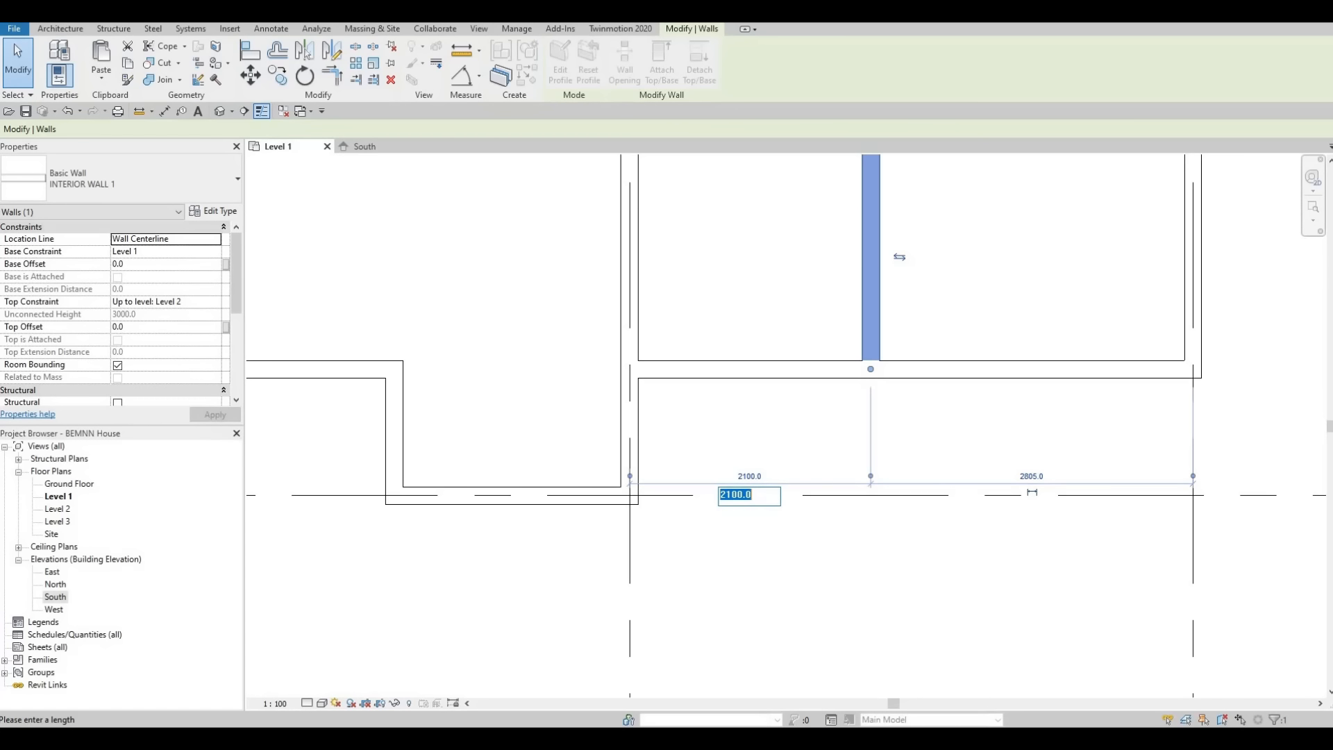
pyautogui.write('1600')
pyautogui.press('Return')
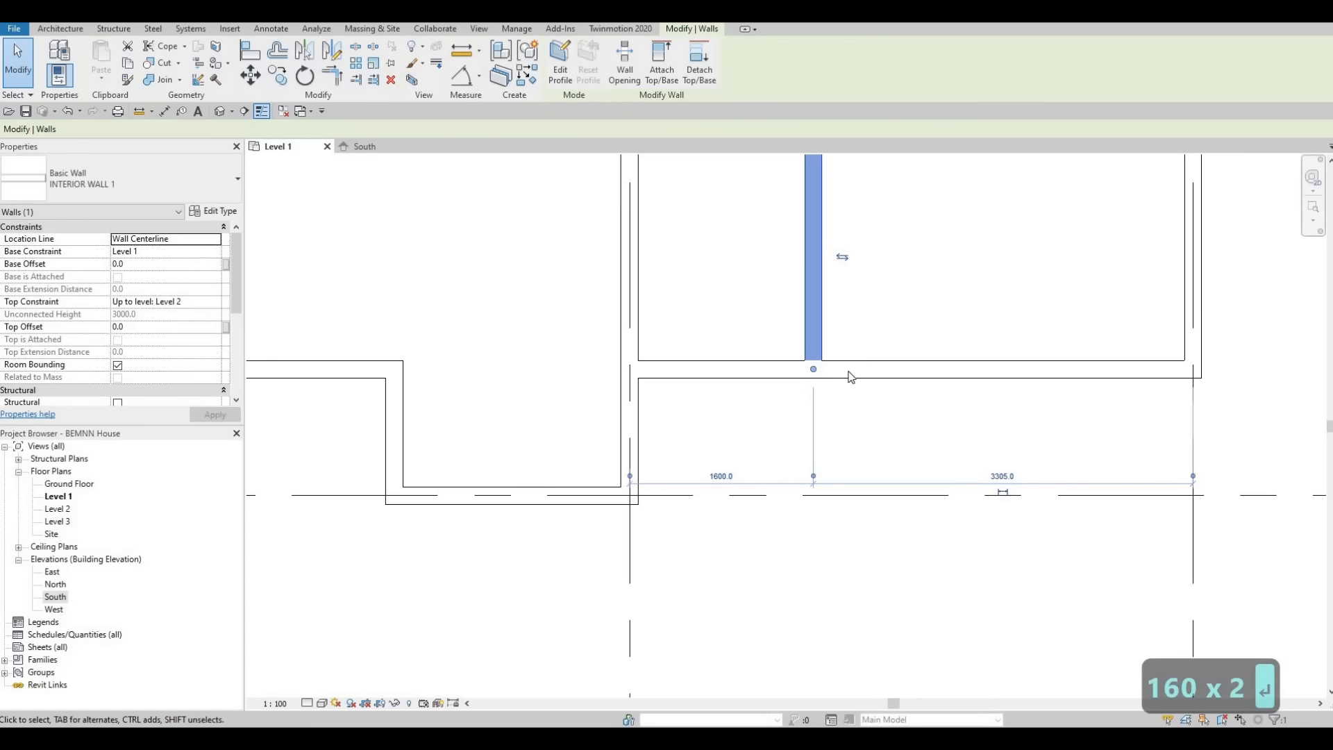
pyautogui.scroll(-3, 785, 281)
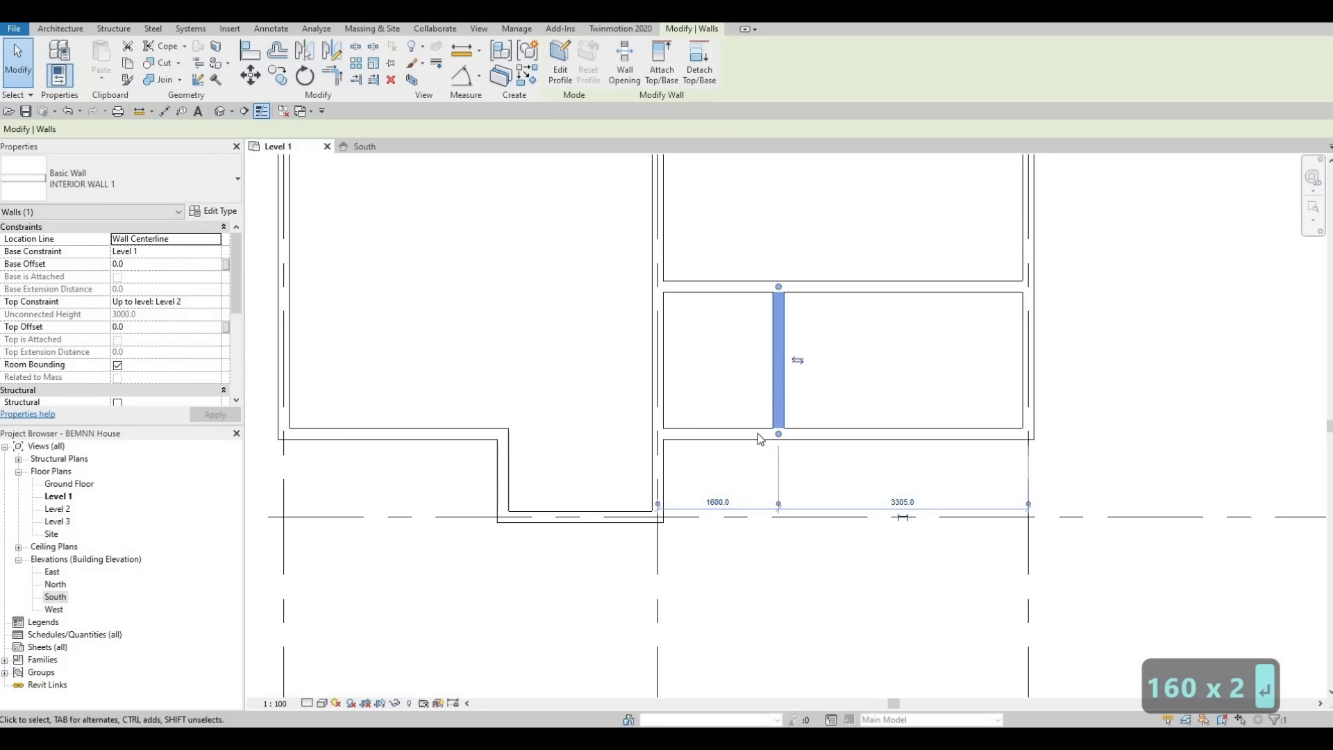
pyautogui.press('Escape')
# Cut a rectangular wall opening about 1690 mm long in the grid 2 interior wall between grids C and D.
pyautogui.scroll(-2, 764, 444)
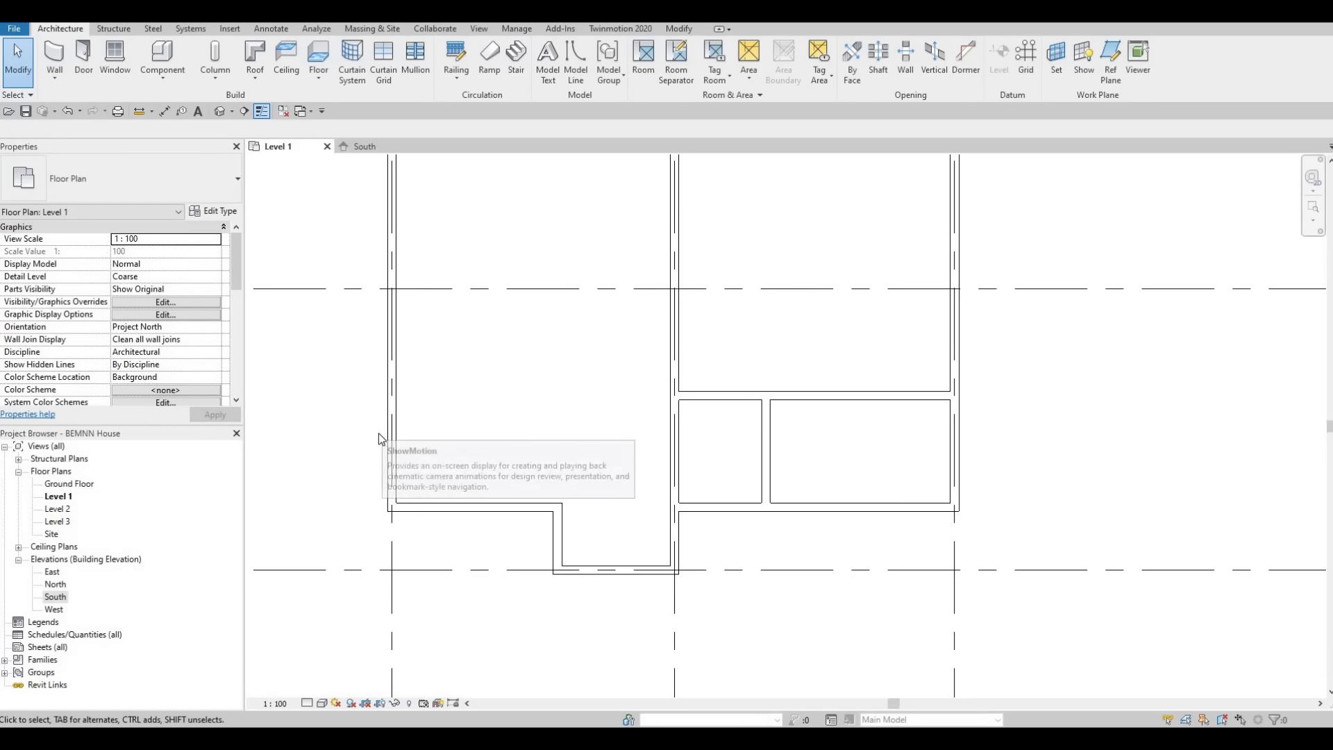
pyautogui.moveTo(399, 483); pyautogui.dragTo(413, 467, button='middle')
pyautogui.scroll(-1, 479, 483)
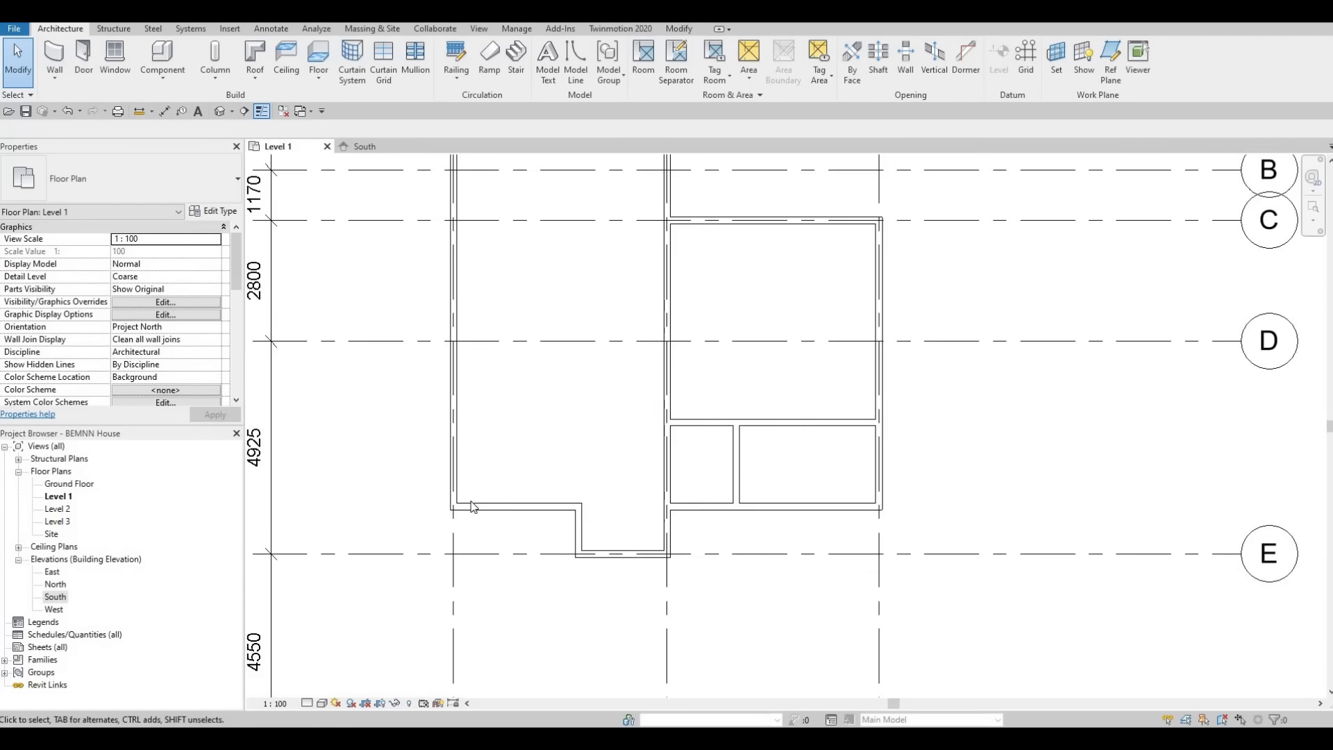
pyautogui.moveTo(479, 360); pyautogui.dragTo(548, 414, button='middle')
pyautogui.scroll(-1, 550, 414)
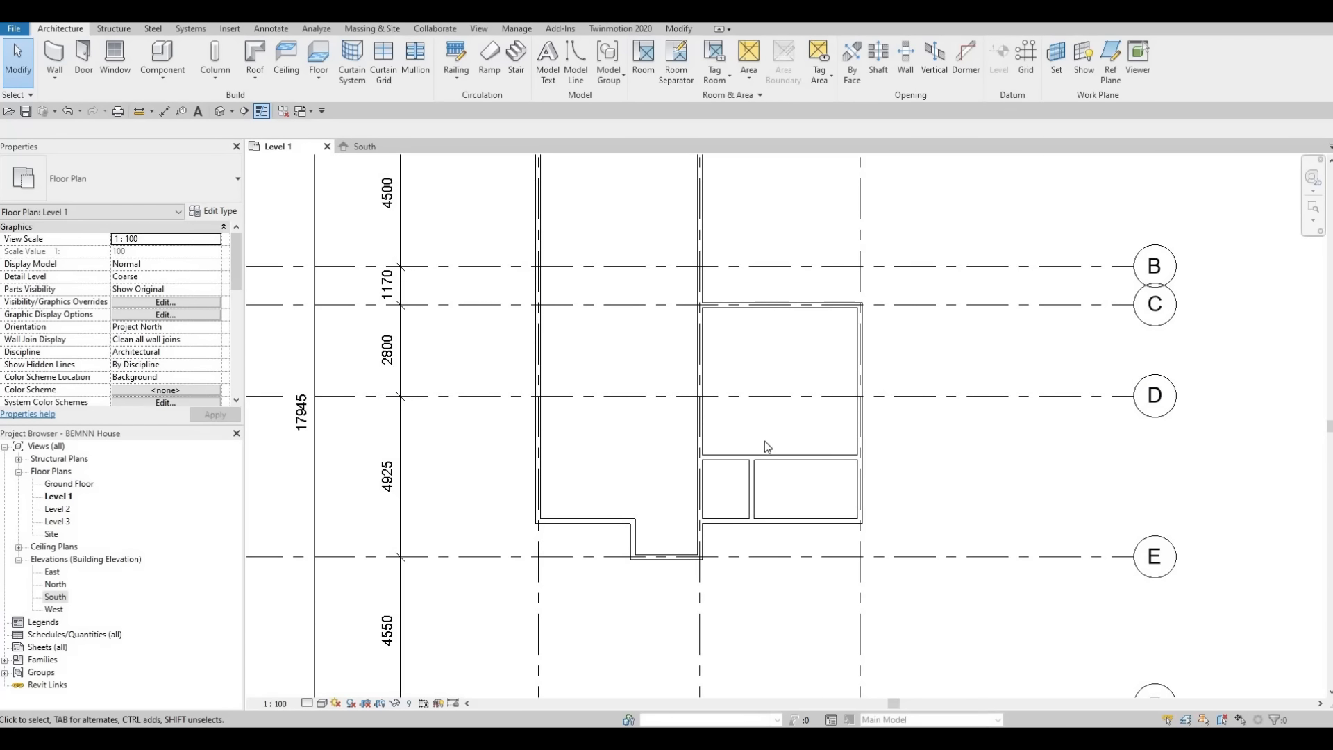
pyautogui.moveTo(1154, 304); pyautogui.dragTo(1154, 425, button='middle')
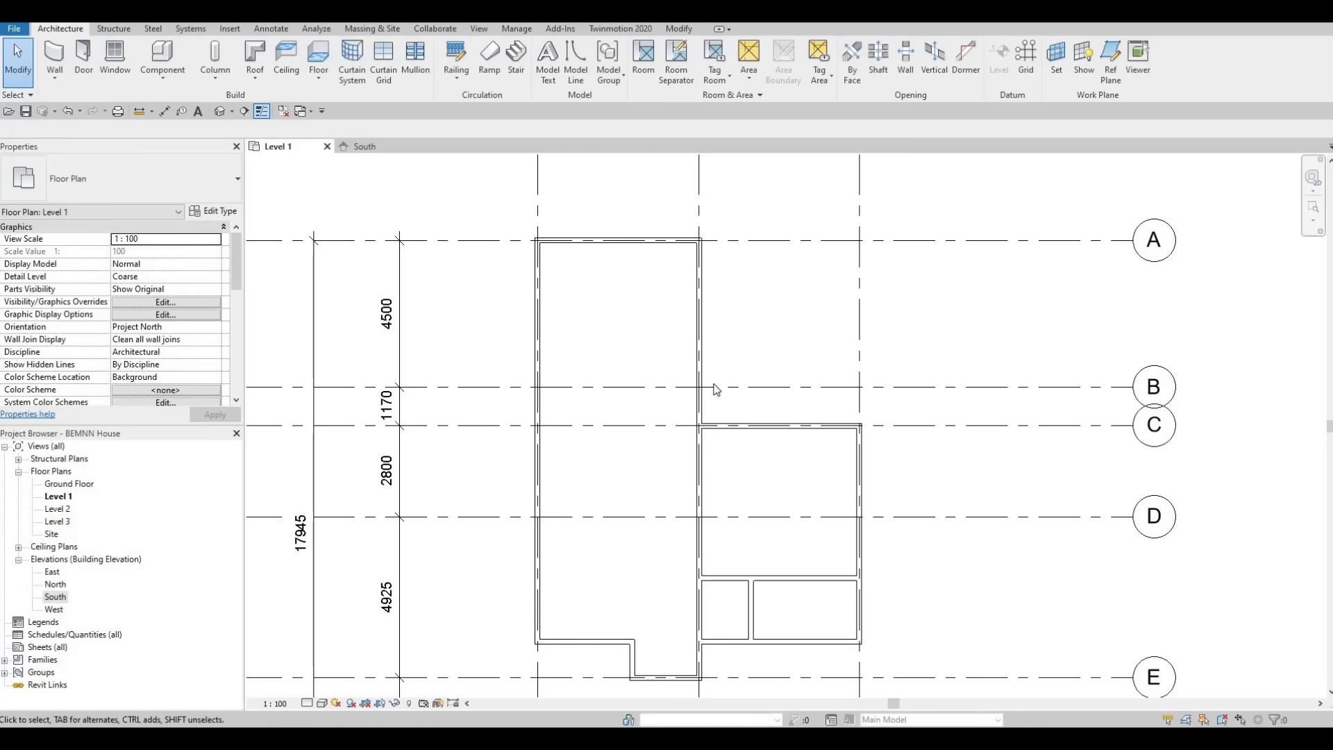
pyautogui.moveTo(681, 464); pyautogui.dragTo(680, 394, button='middle')
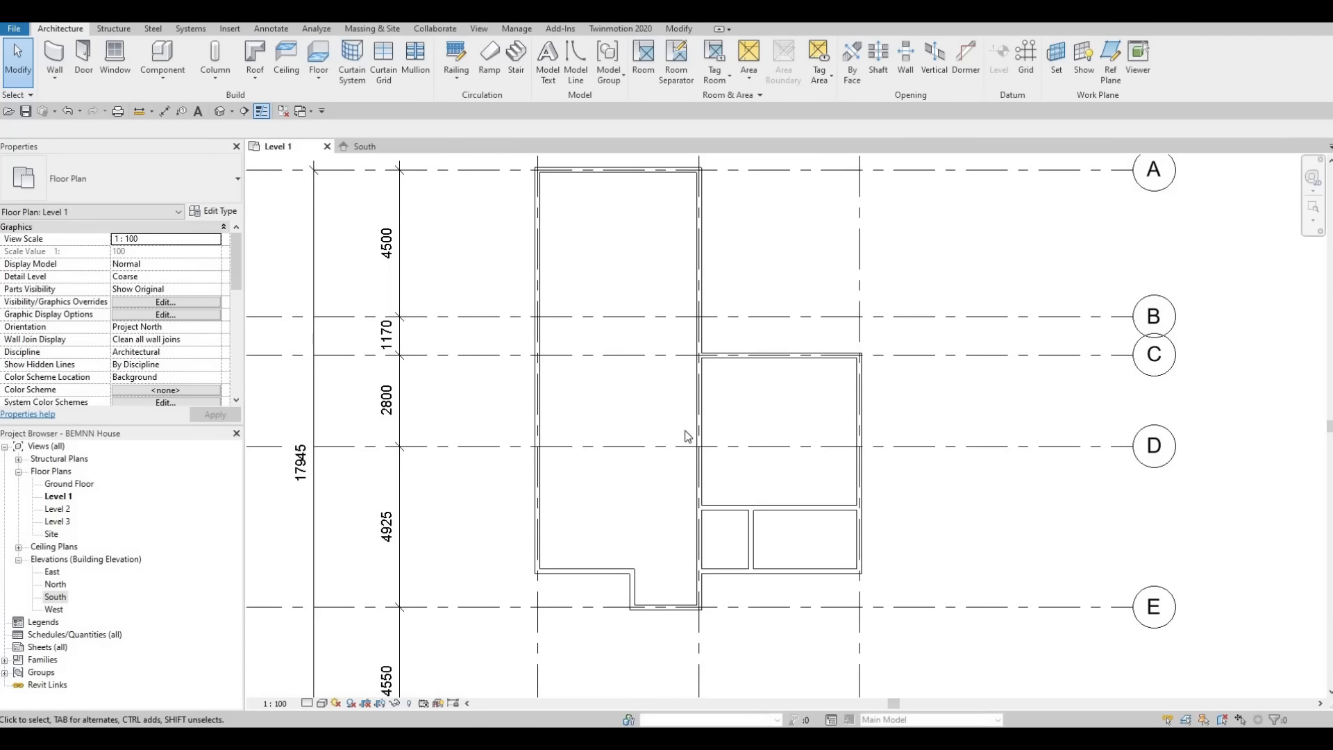
pyautogui.moveTo(715, 447); pyautogui.dragTo(726, 345, button='middle')
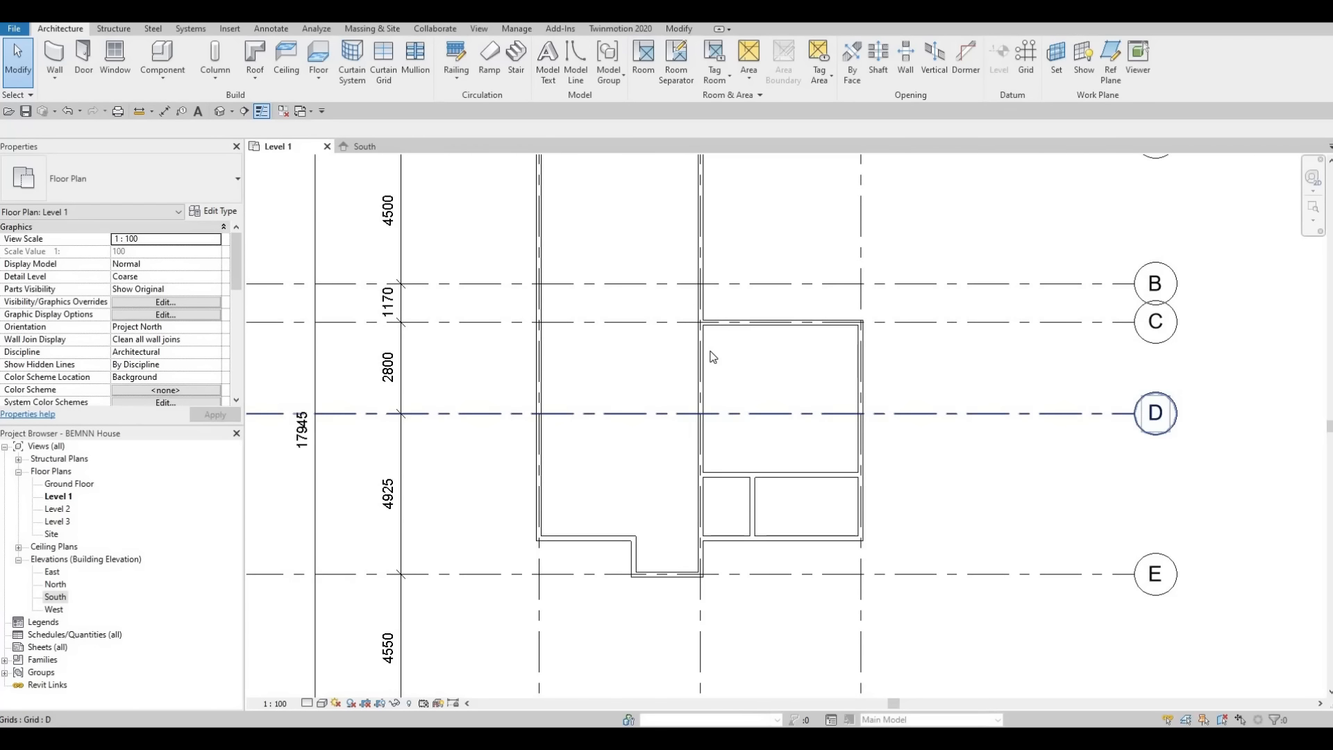
pyautogui.click(682, 486)
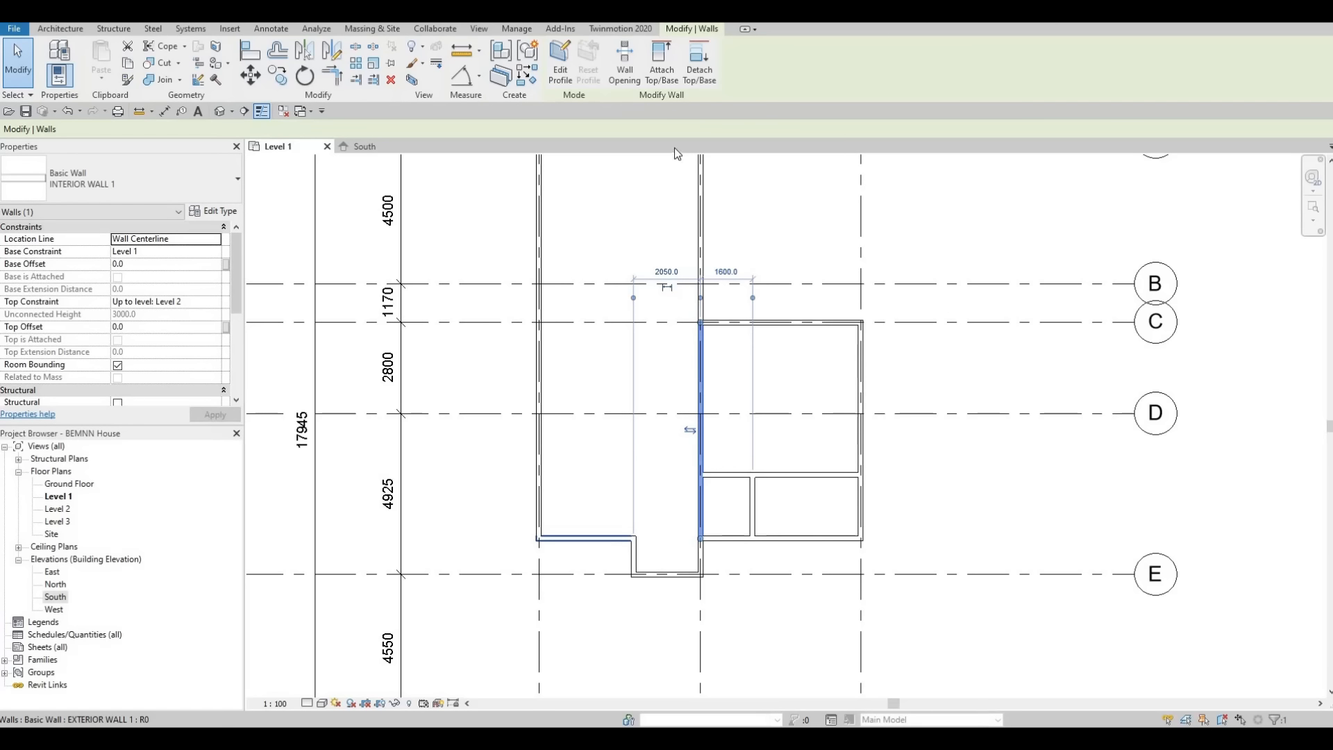
pyautogui.click(626, 77)
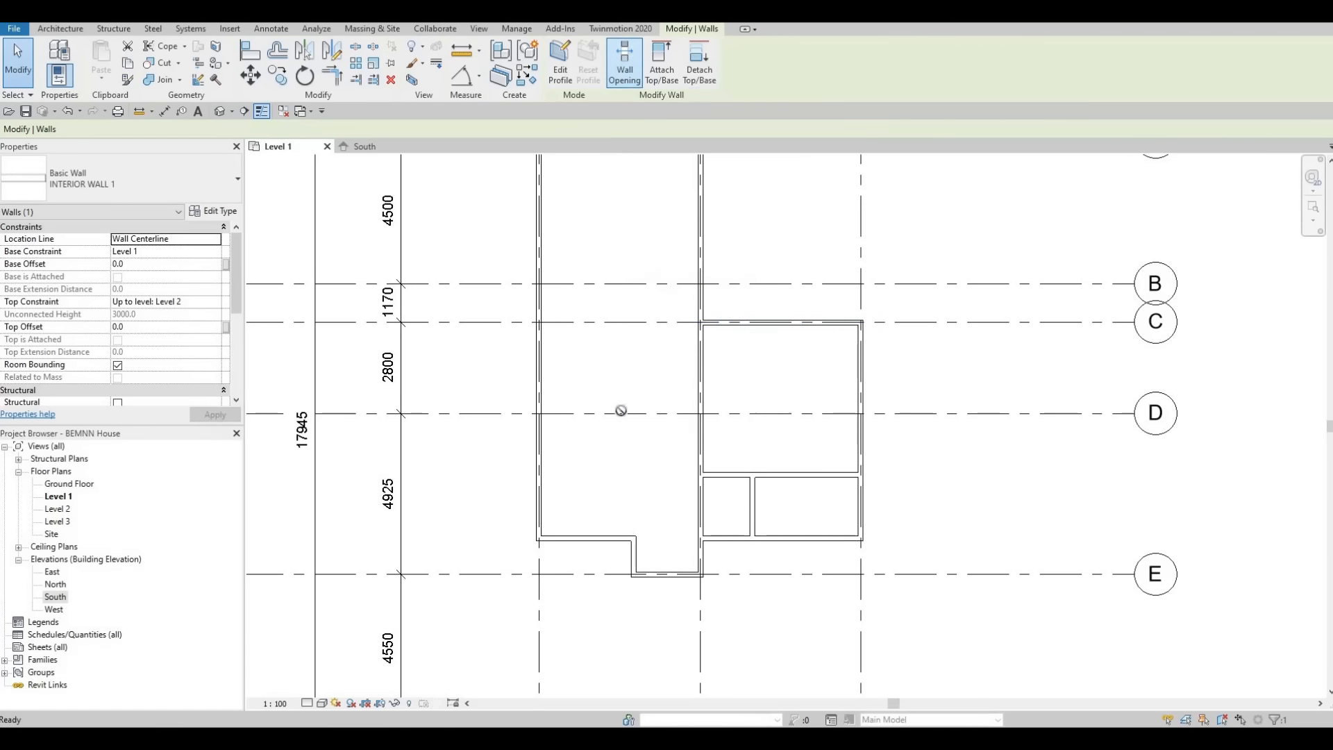
pyautogui.scroll(4, 708, 375)
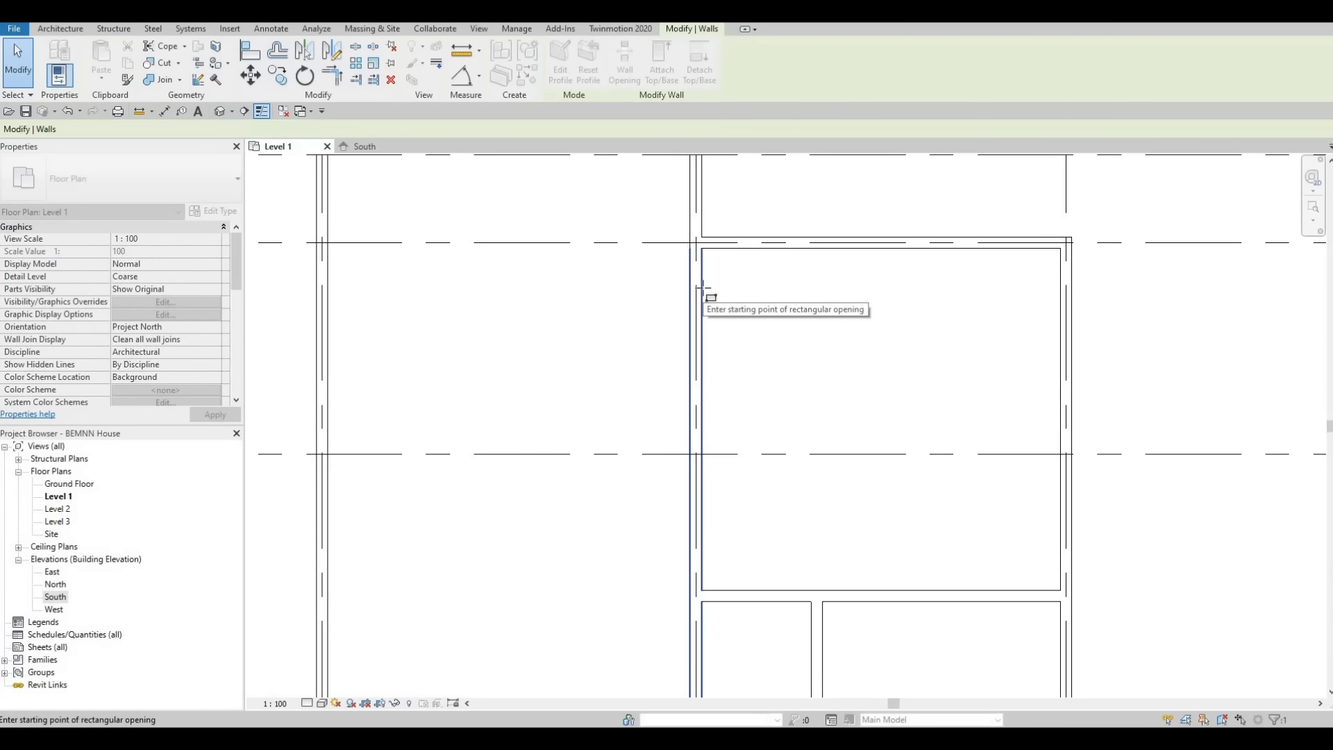
pyautogui.click(708, 325)
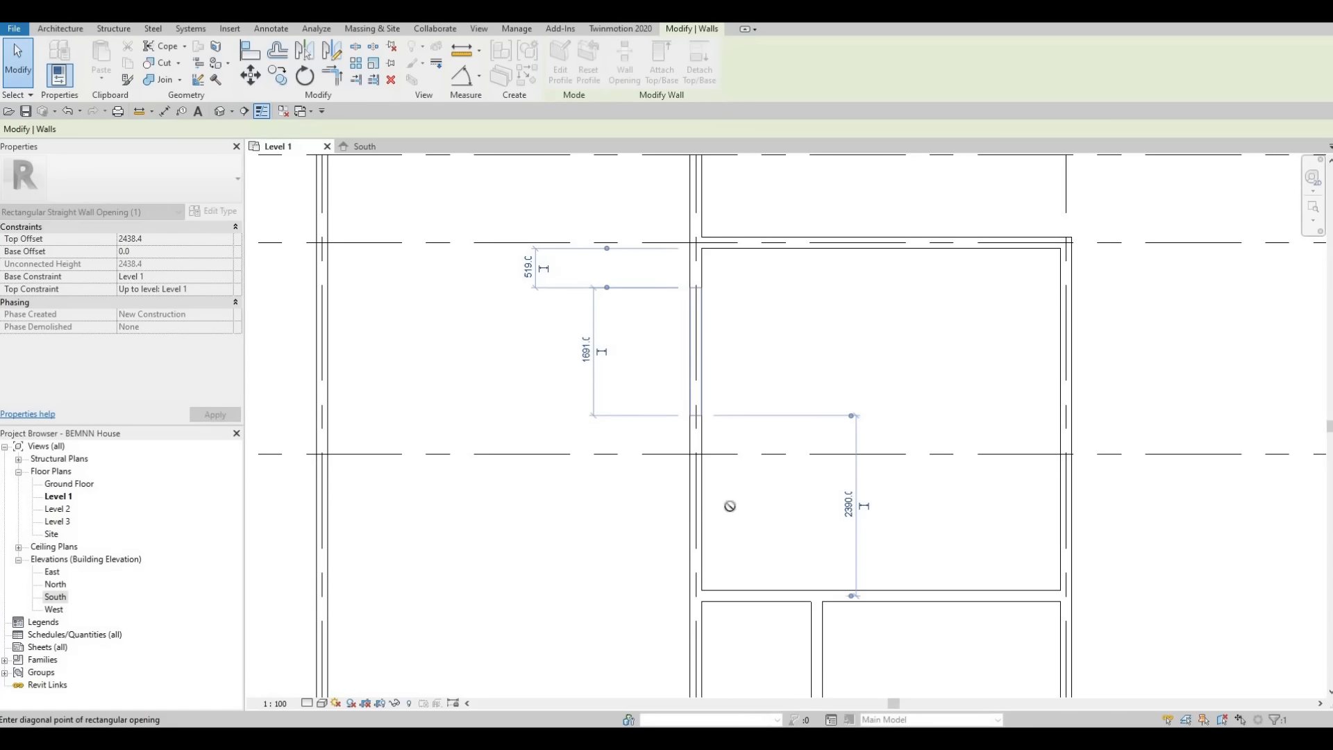
pyautogui.scroll(-3, 730, 506)
pyautogui.press('Escape')
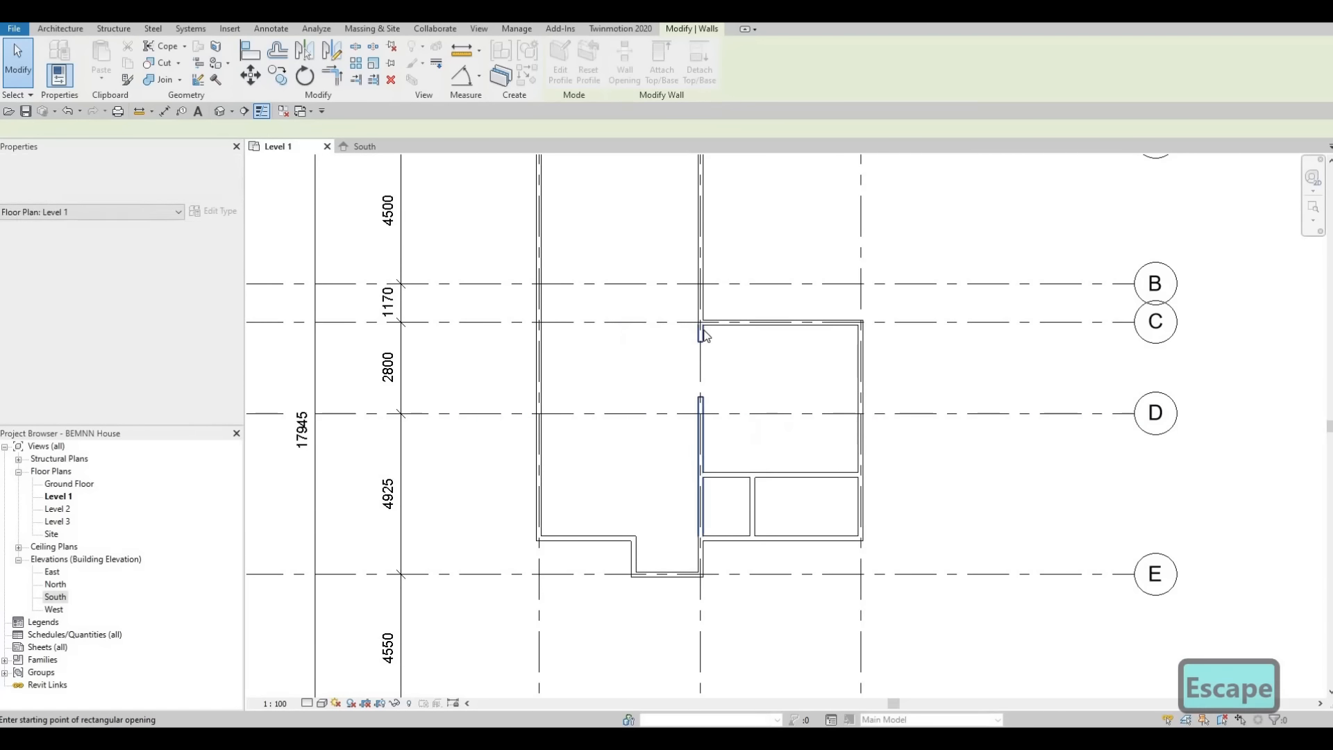
pyautogui.press('Escape')
# Stretch the wall opening's upper end to 300 mm from the grid C wall and extend its lower end towards grid D.
pyautogui.scroll(3, 701, 348)
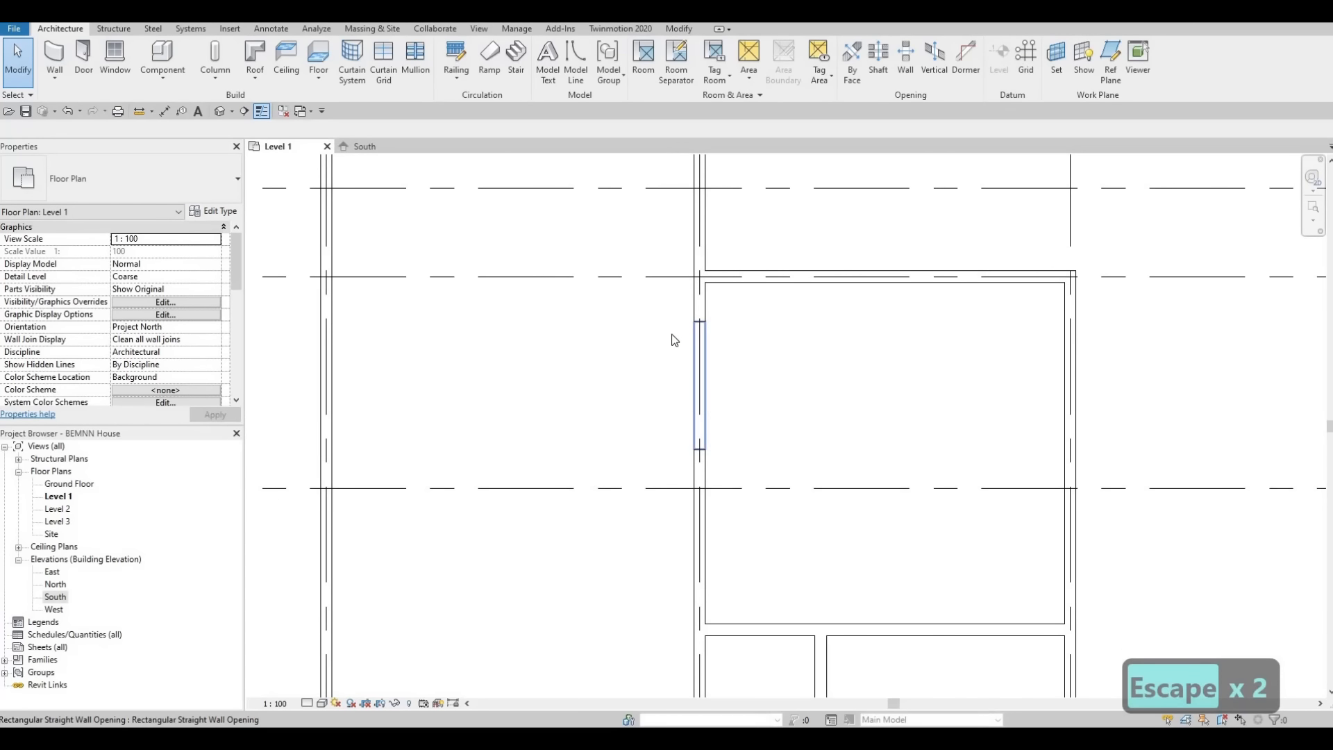
pyautogui.click(707, 349)
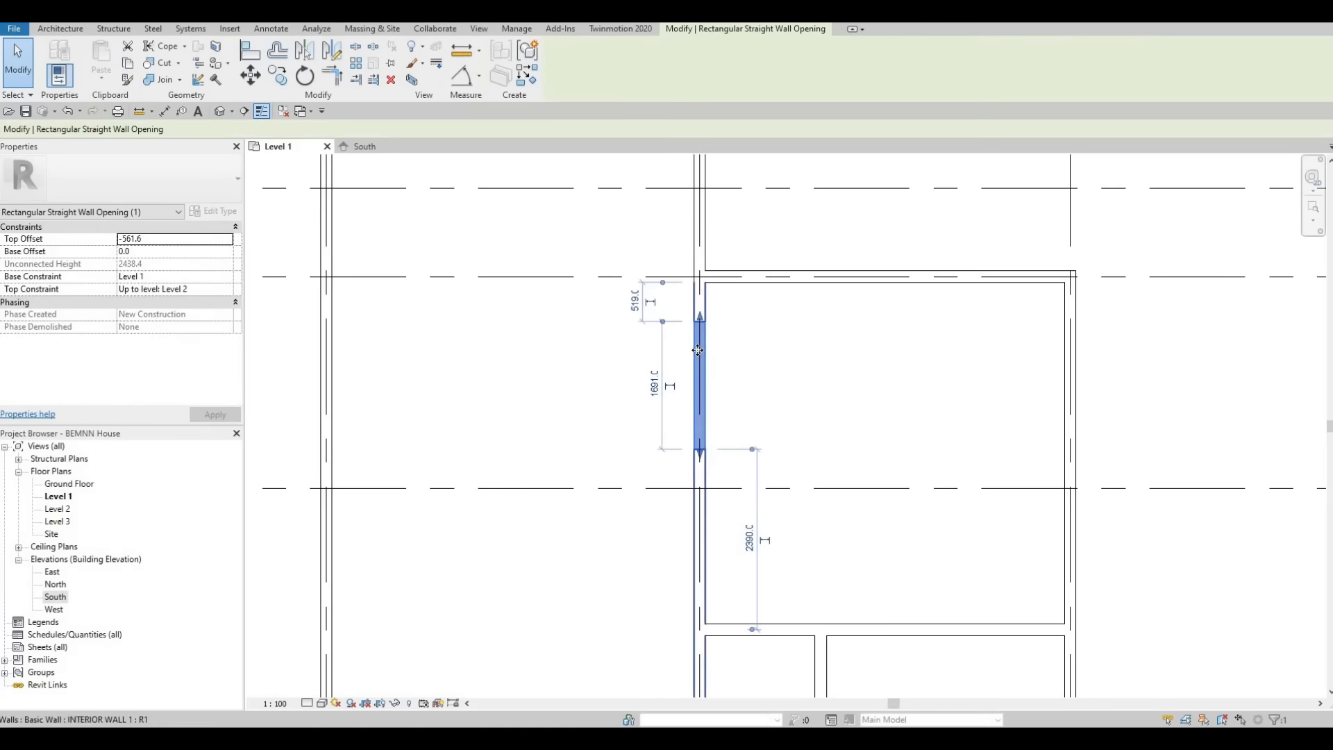
pyautogui.scroll(1, 696, 305)
pyautogui.scroll(1, 695, 305)
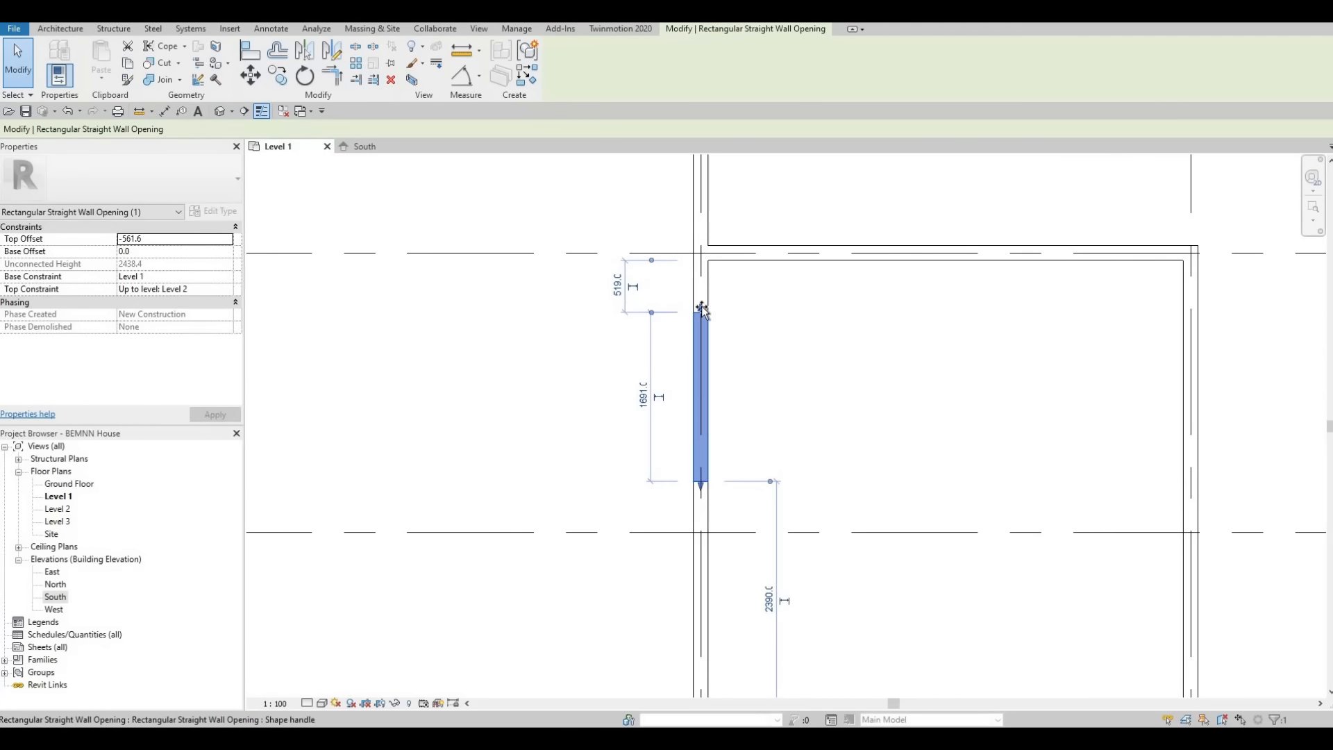
pyautogui.moveTo(702, 303); pyautogui.dragTo(703, 286)
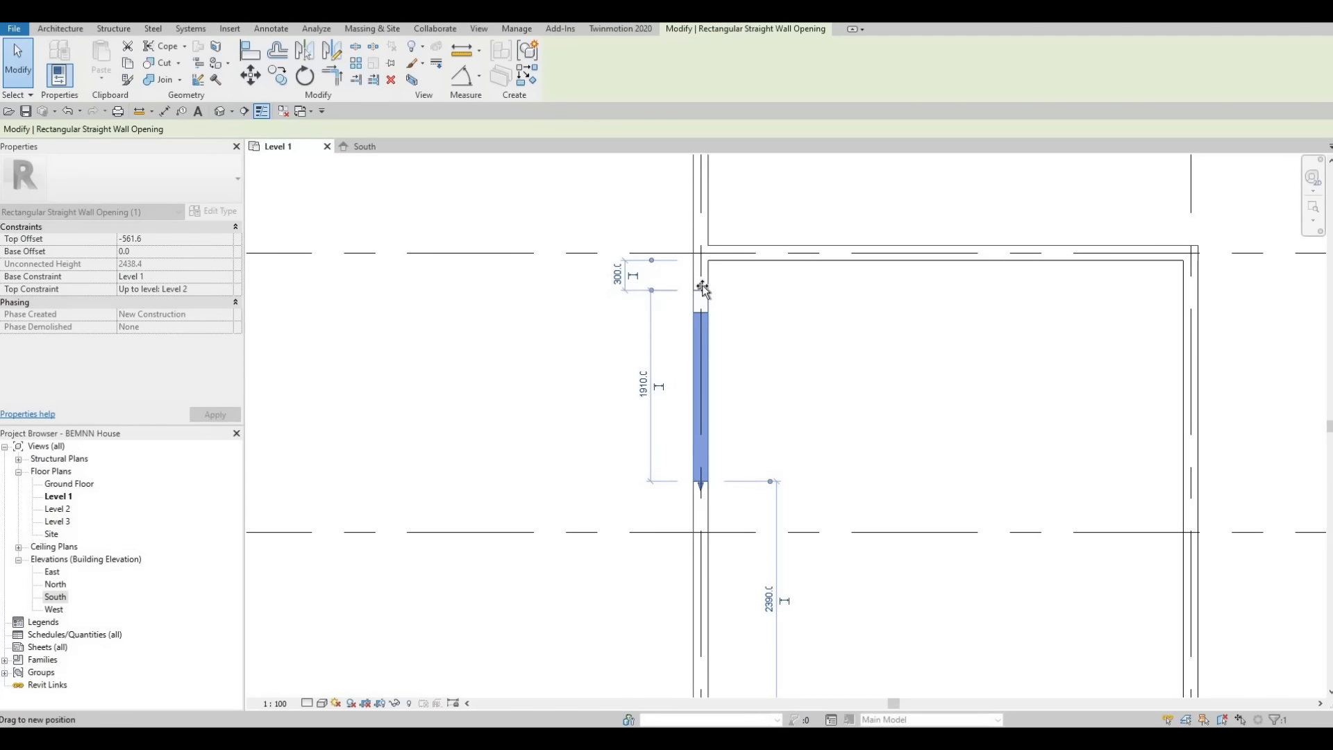
pyautogui.moveTo(702, 493); pyautogui.dragTo(702, 511)
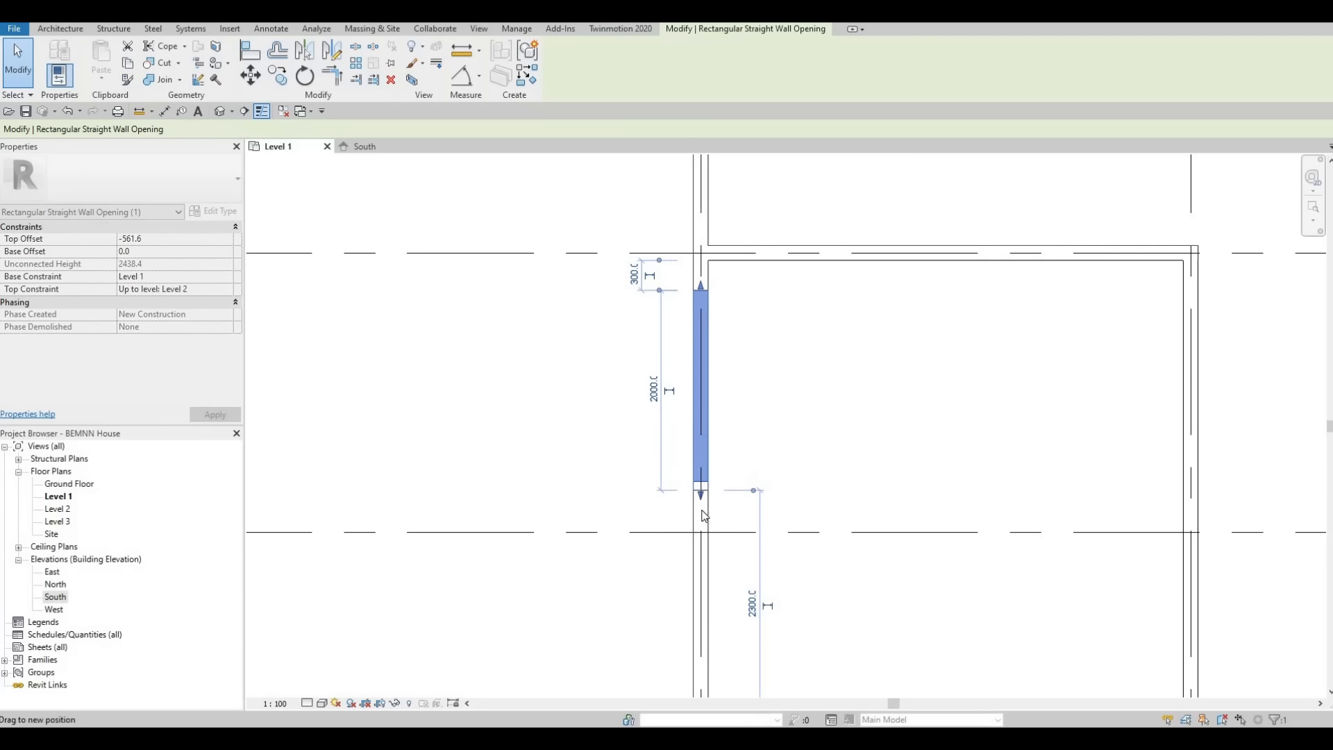
pyautogui.scroll(-2, 784, 420)
pyautogui.press('Escape')
pyautogui.press('Escape')
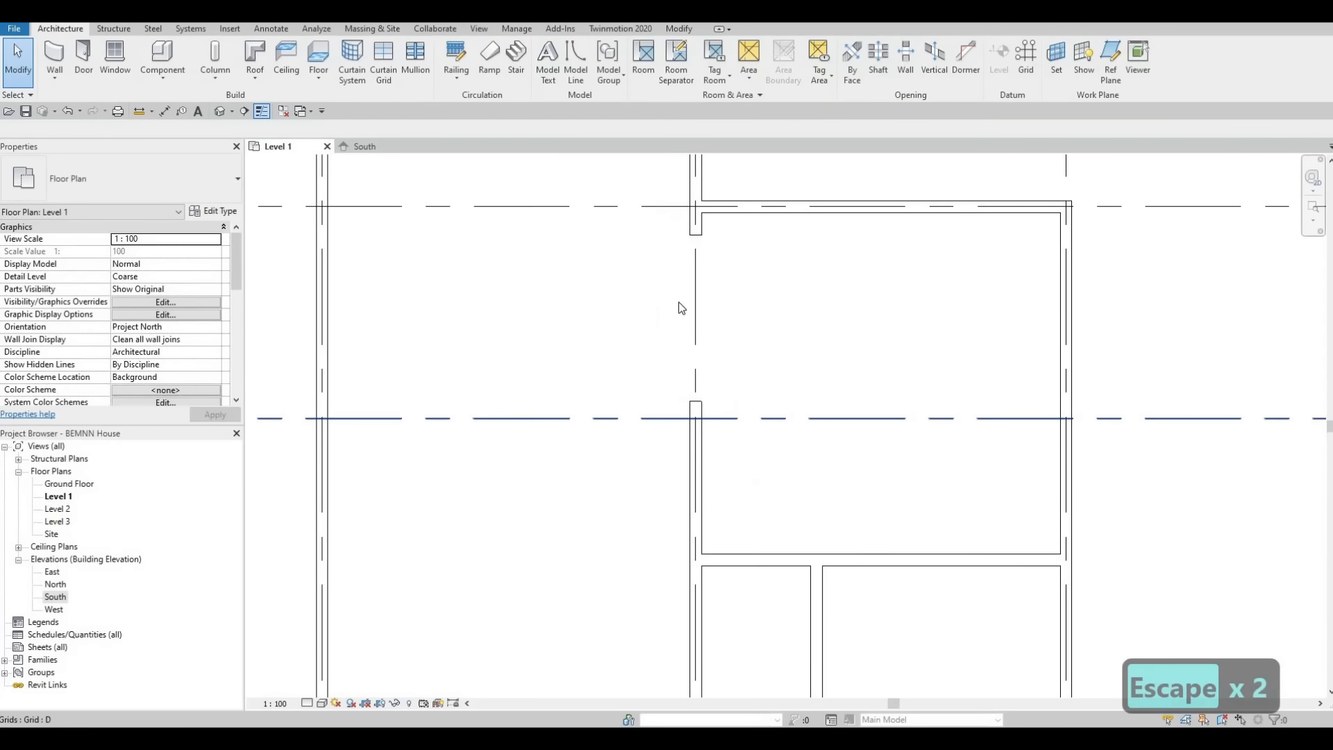
# Draw a vertical section line beside the grid 2 wall opening, spanning grids B to D, and flip it to face the opening.
pyautogui.scroll(-1, 679, 306)
pyautogui.scroll(-1, 640, 340)
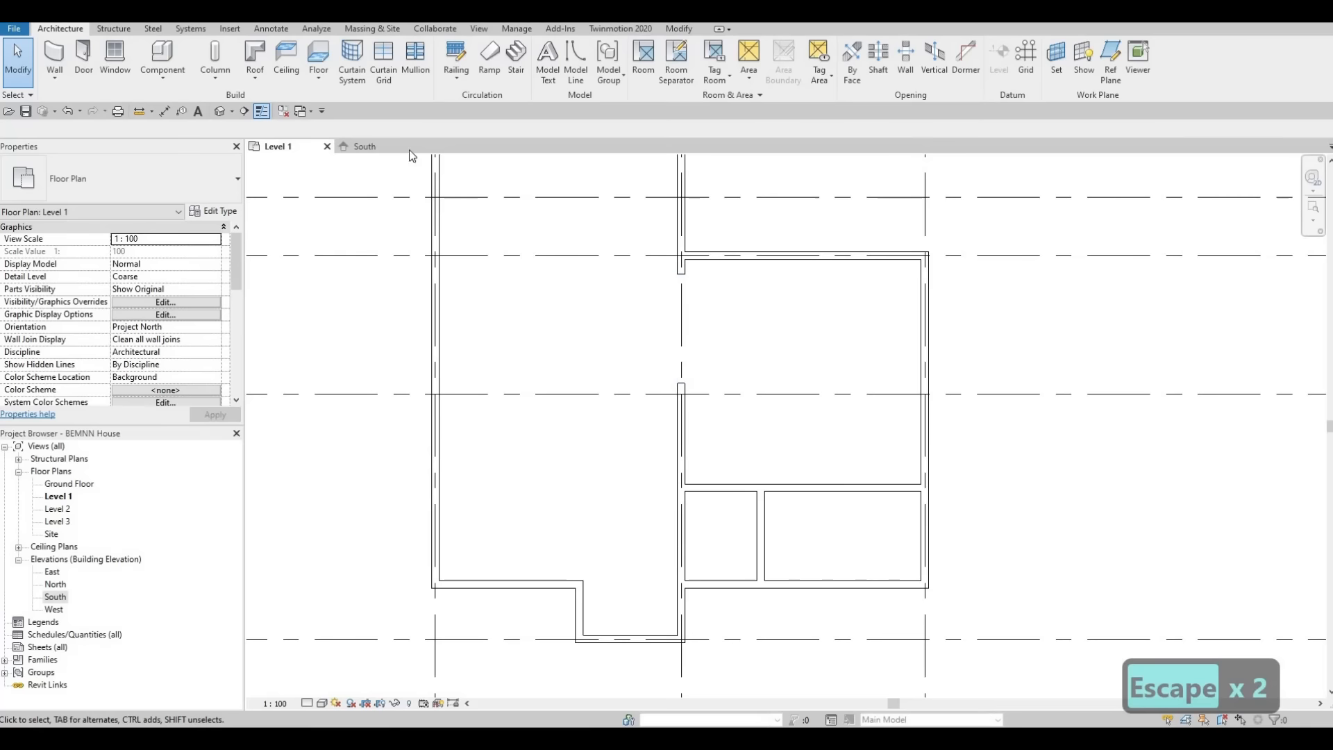
pyautogui.click(246, 111)
pyautogui.click(640, 403)
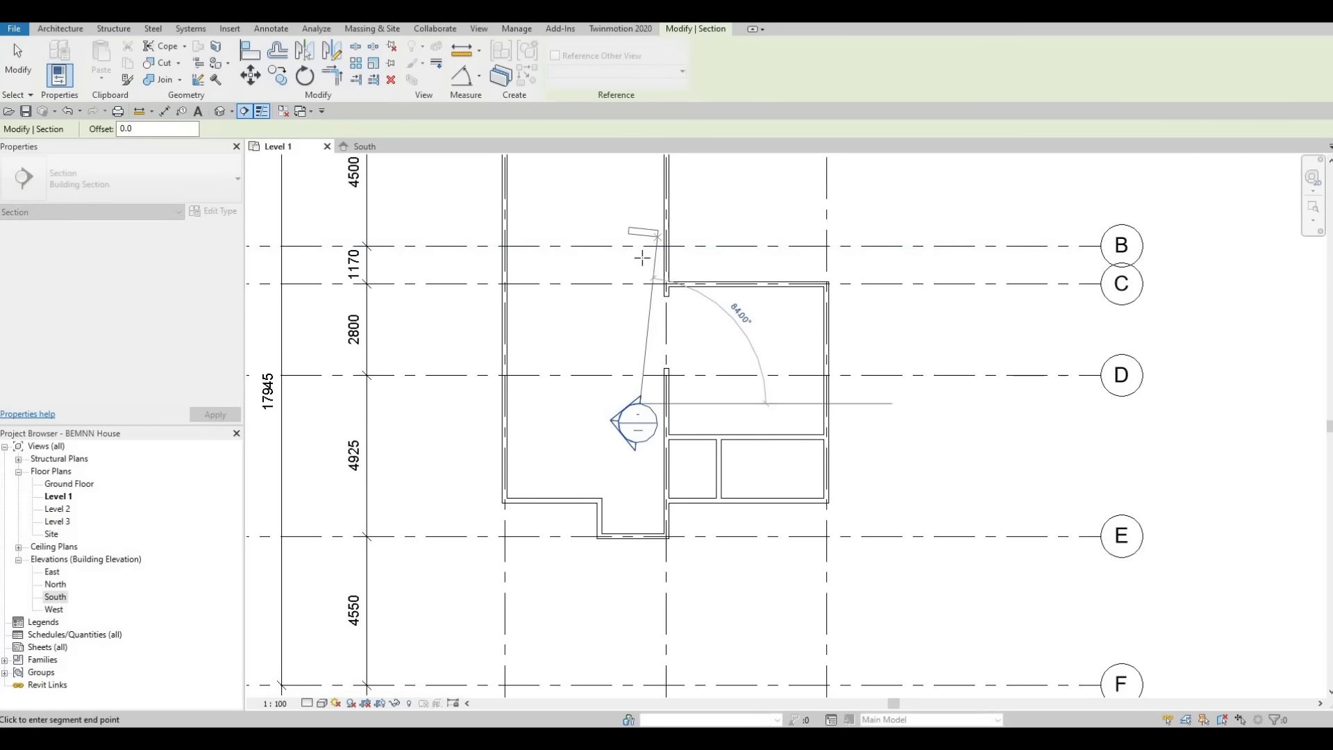
pyautogui.click(641, 258)
pyautogui.press('Escape')
pyautogui.press('Escape')
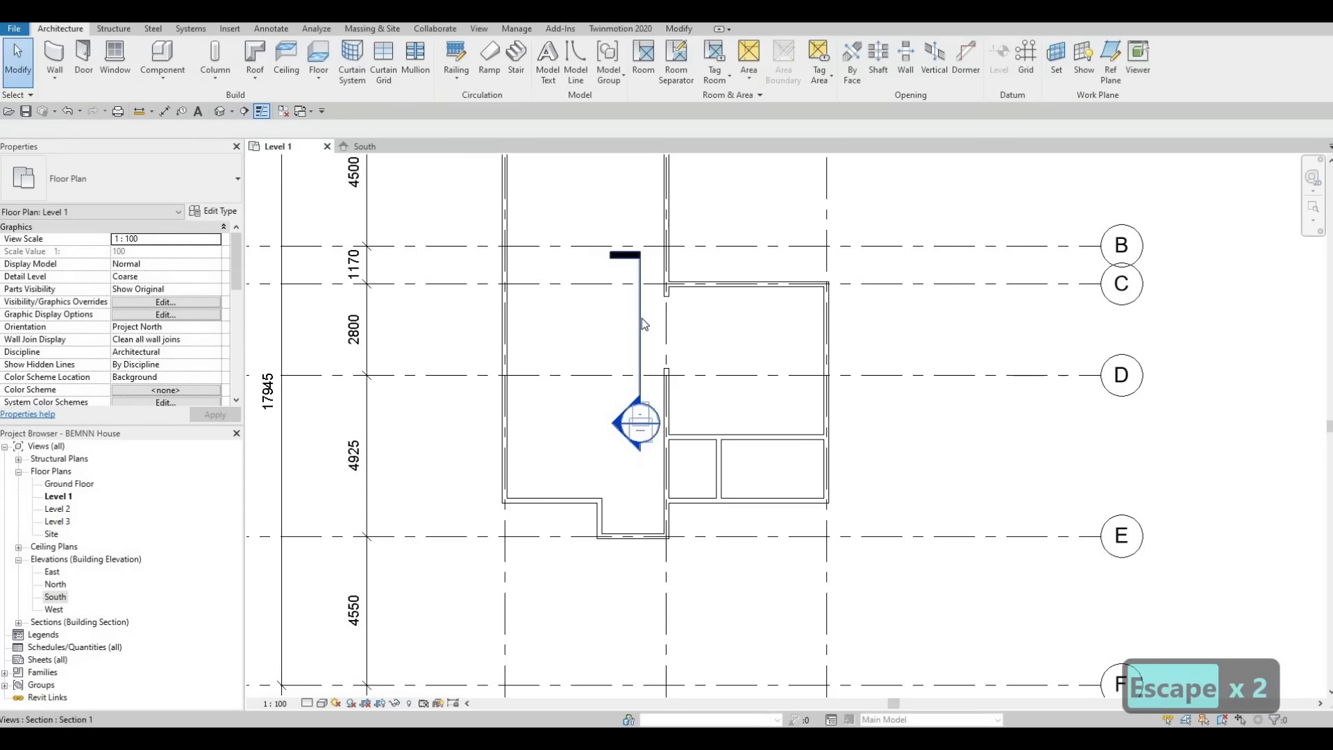
pyautogui.click(655, 425)
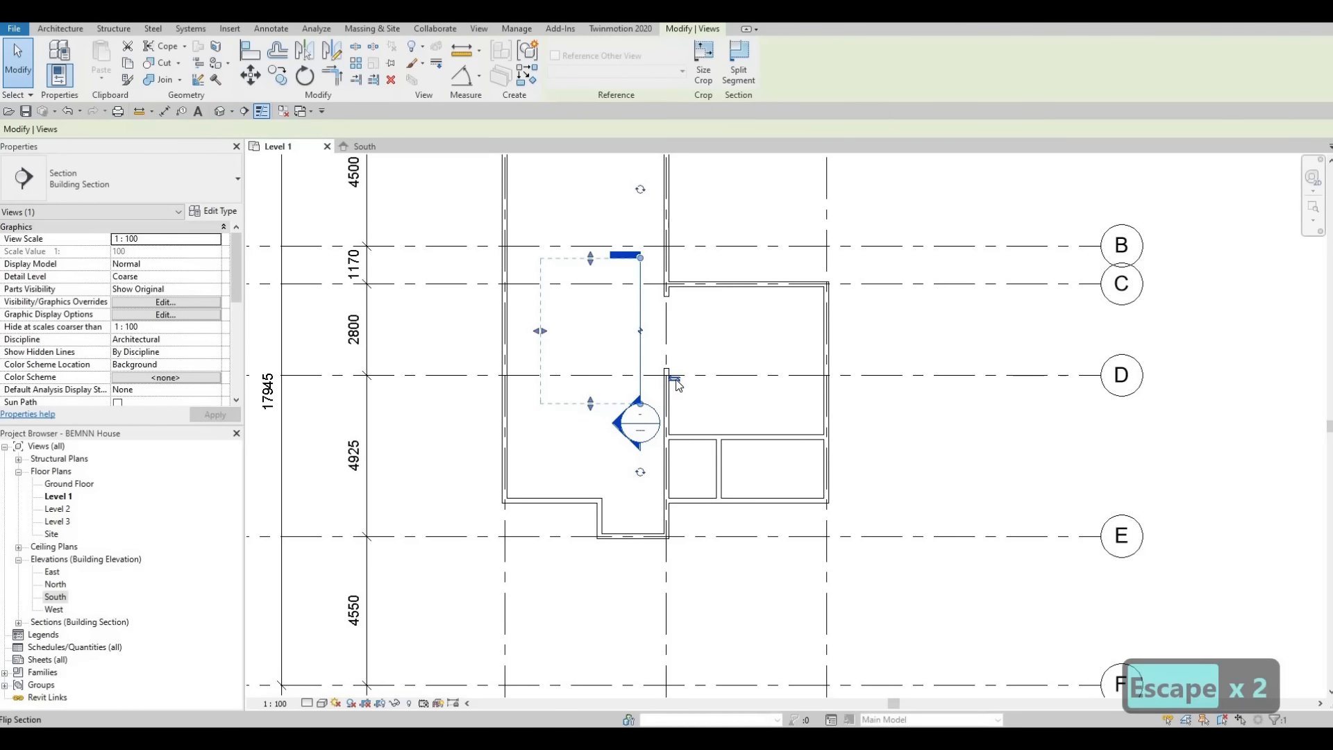
pyautogui.click(675, 379)
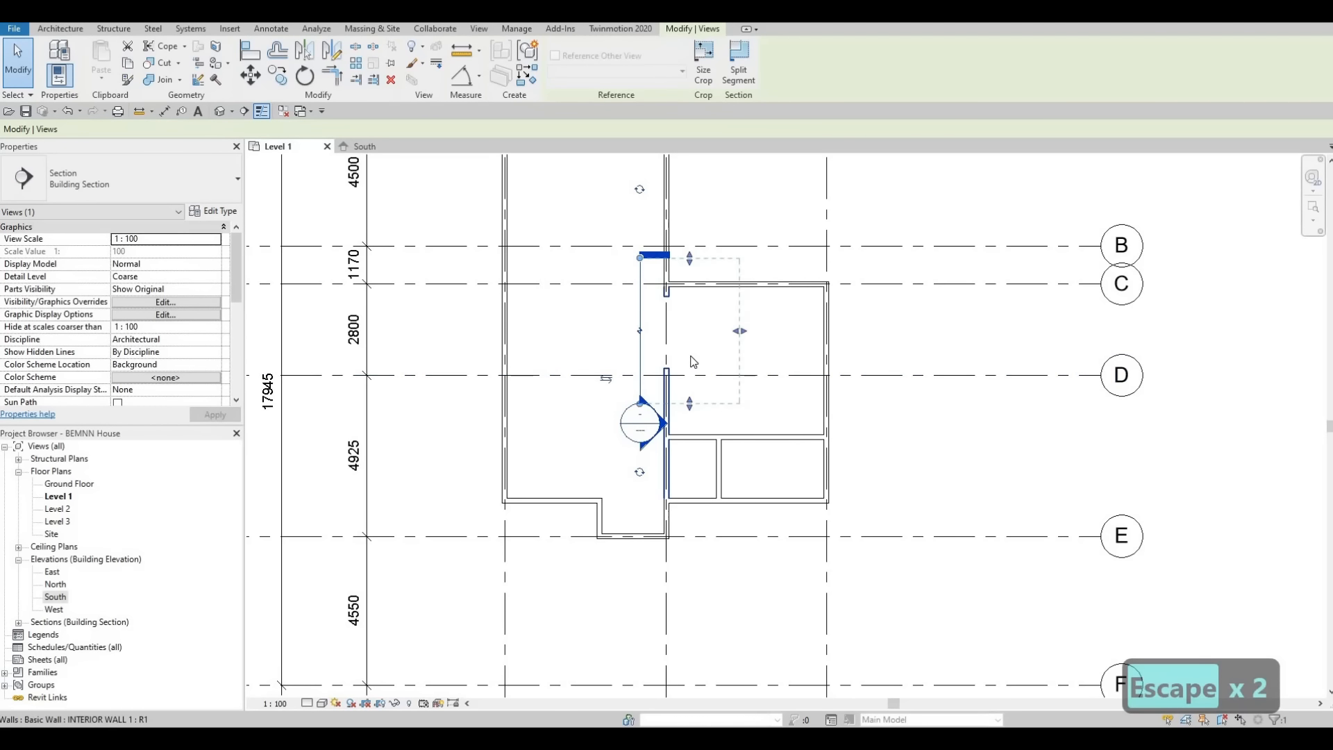
pyautogui.press('Escape')
# Open the section view, inspect the rectangular wall opening's height and offsets, and close the view.
pyautogui.doubleClick(663, 427)
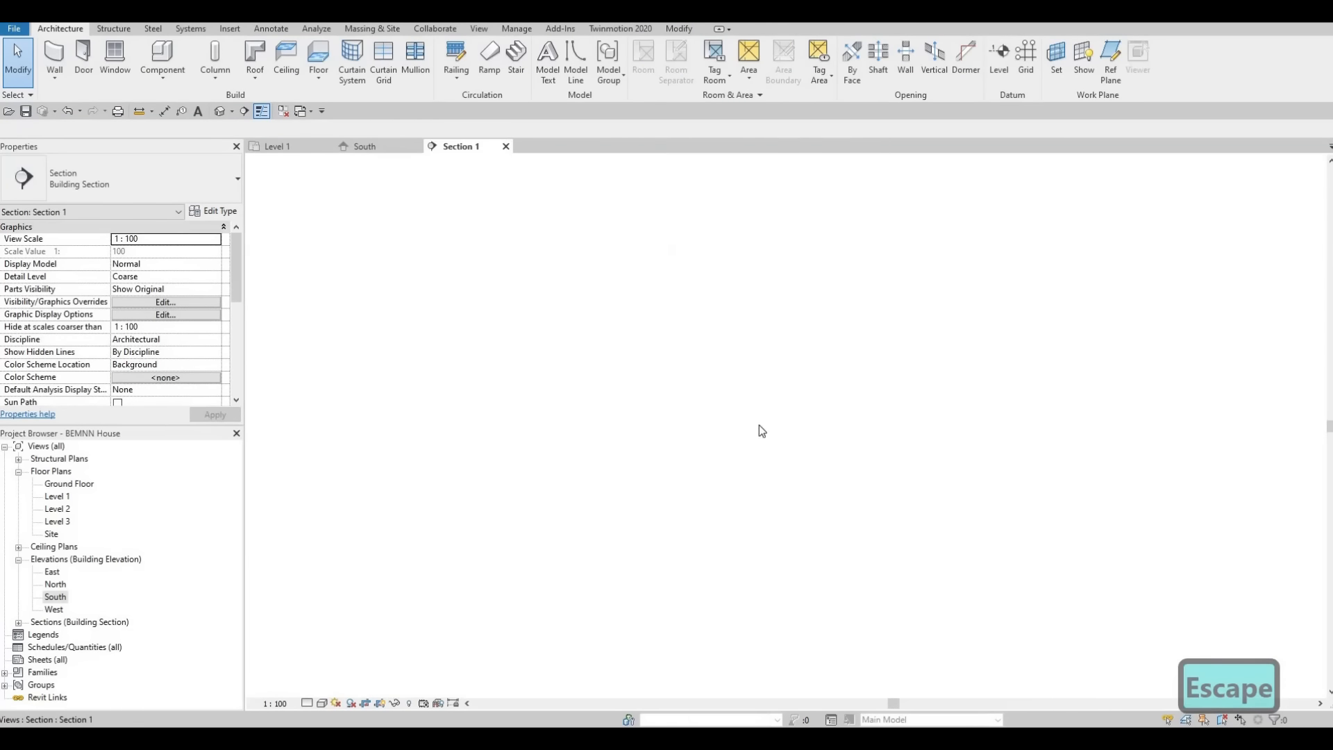
pyautogui.scroll(2, 716, 352)
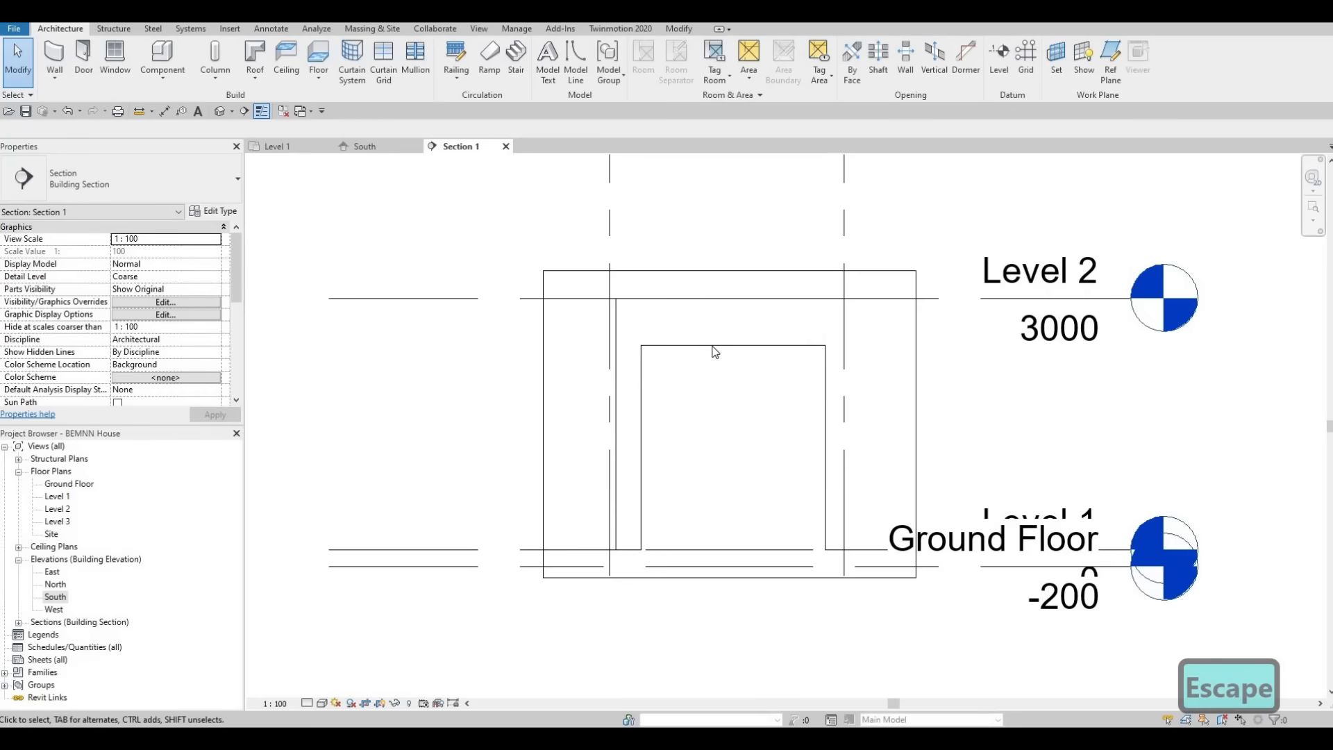
pyautogui.click(697, 308)
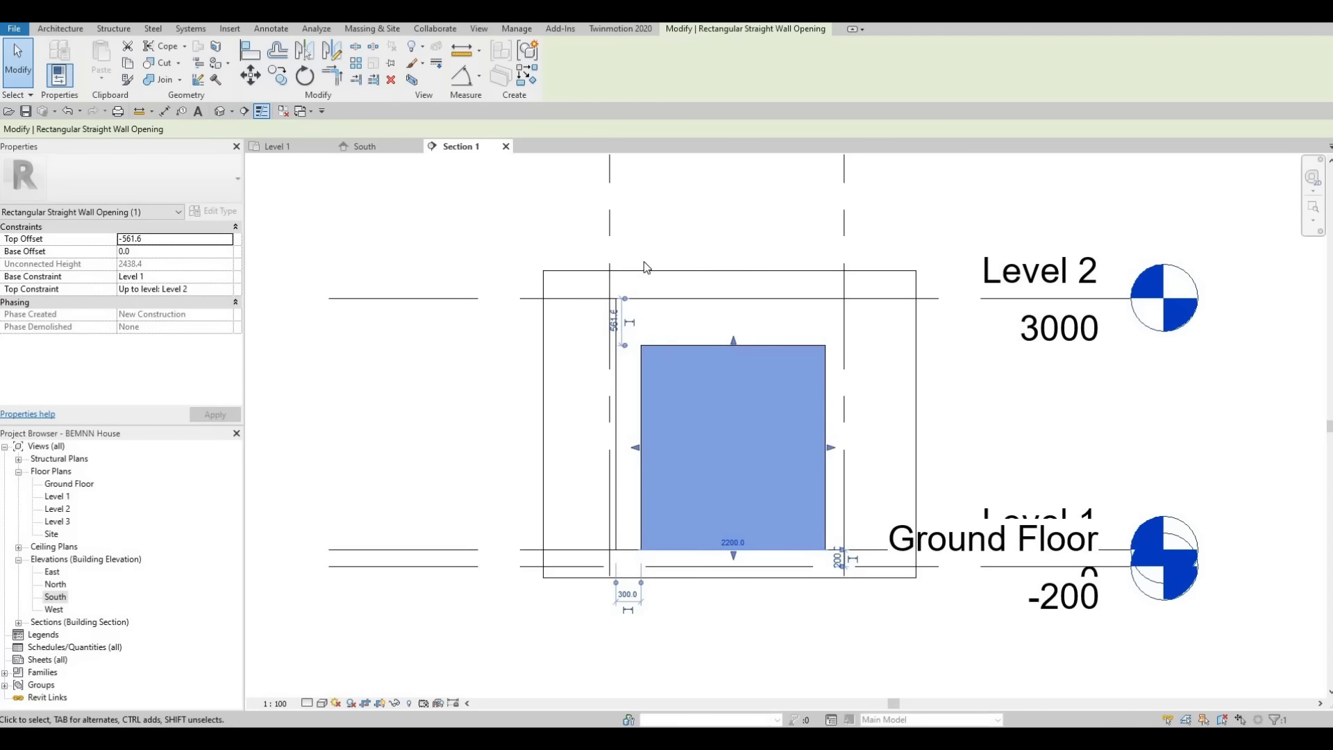
pyautogui.click(506, 146)
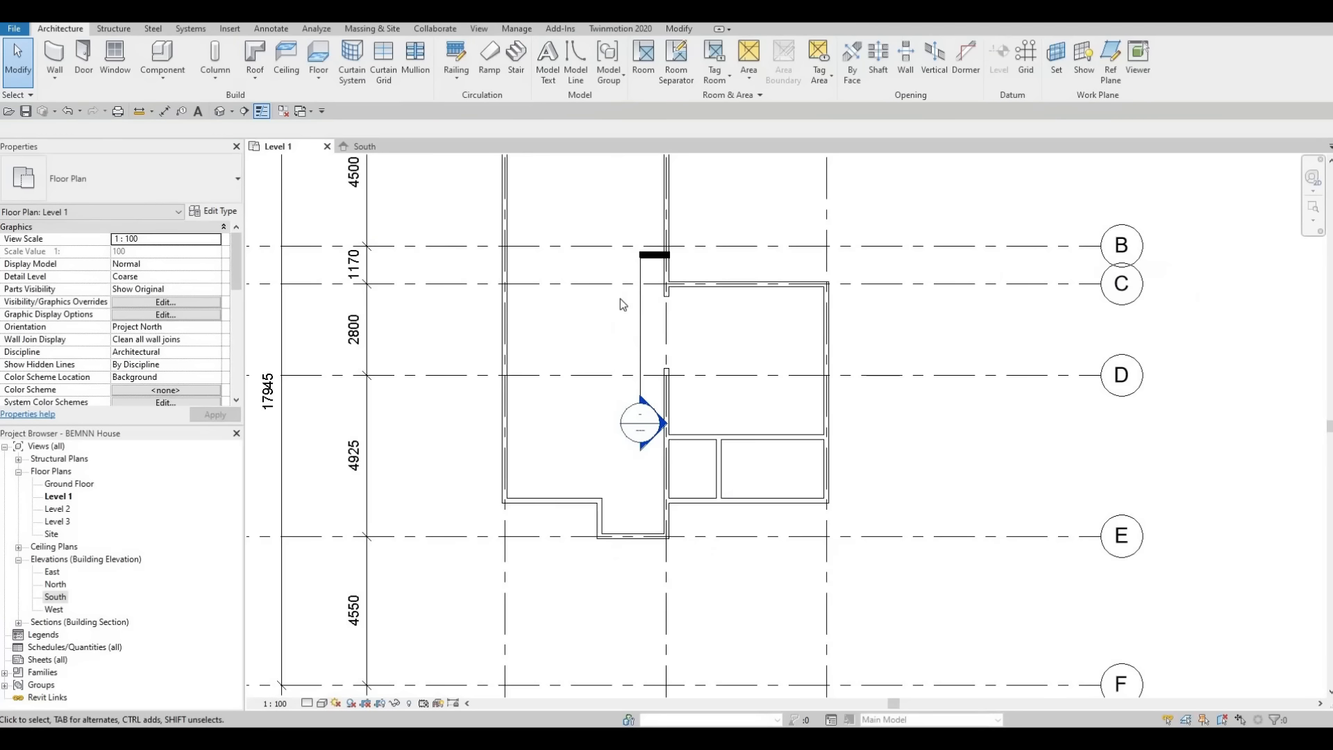
# Delete the section line beside the grid 2 wall opening together with its view.
pyautogui.press('Escape')
pyautogui.press('Escape')
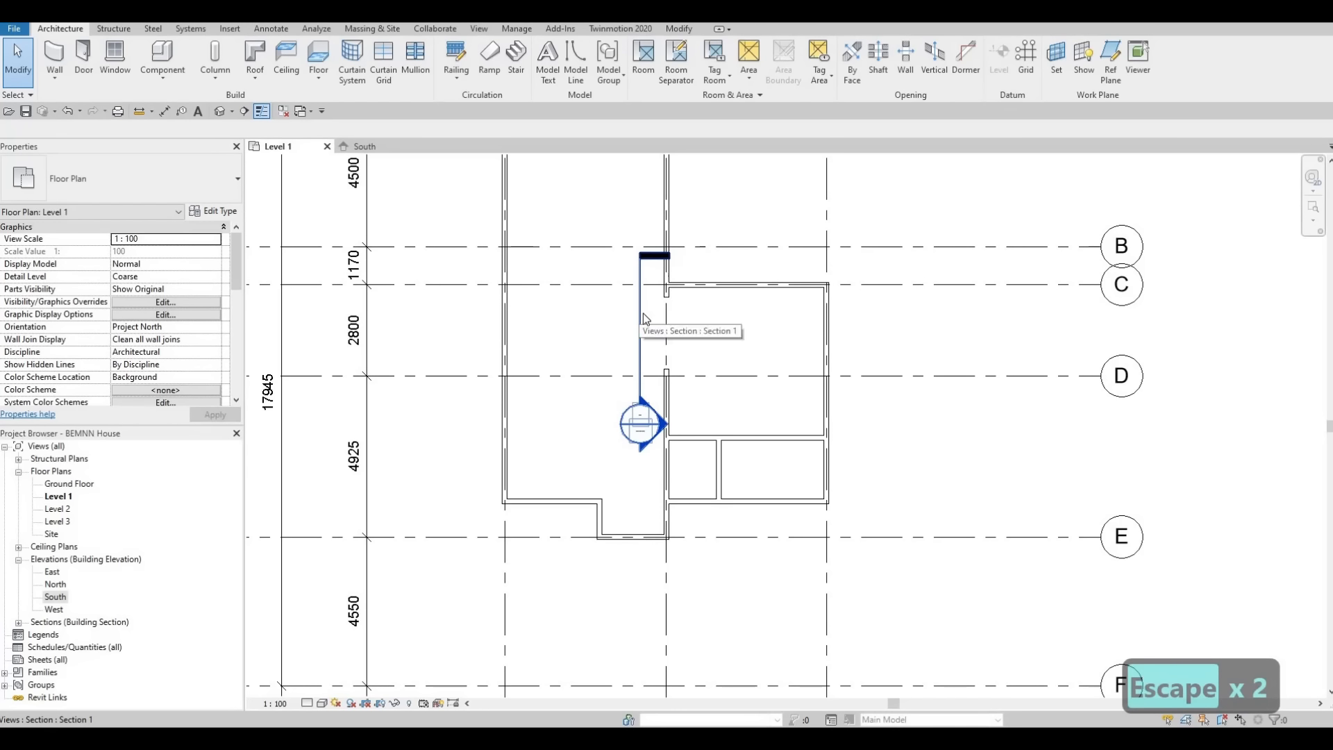
pyautogui.scroll(2, 639, 314)
pyautogui.click(617, 339)
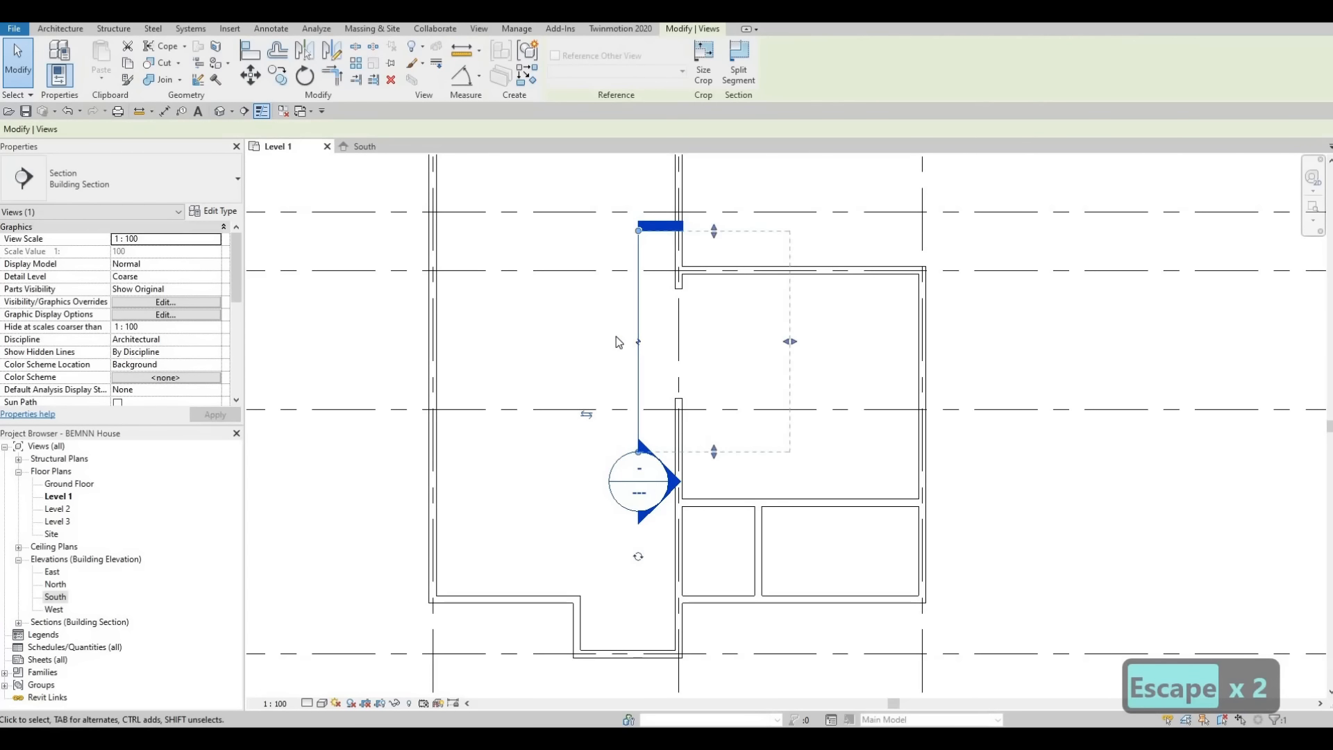
pyautogui.press('Delete')
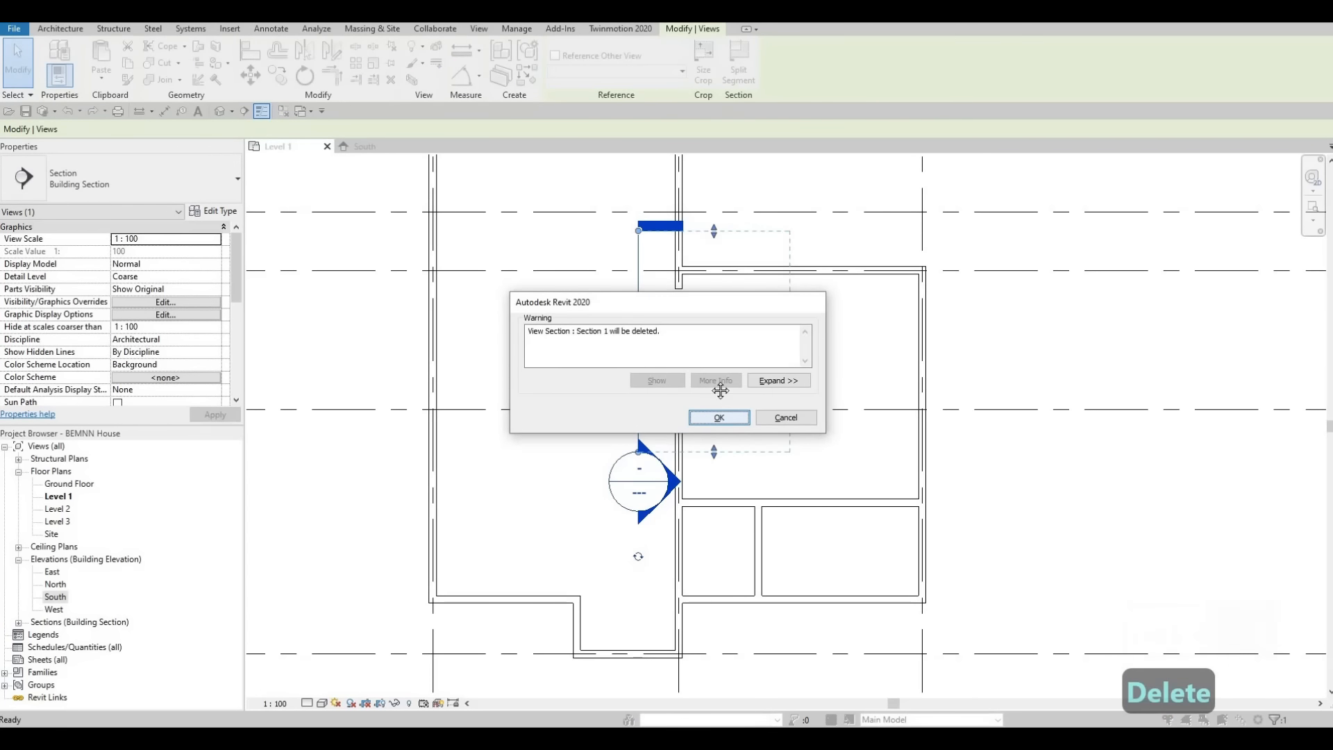
pyautogui.click(720, 416)
# Try to nudge the short exterior wall on grid 2 near grid E to the right and undo the move.
pyautogui.scroll(-1, 517, 266)
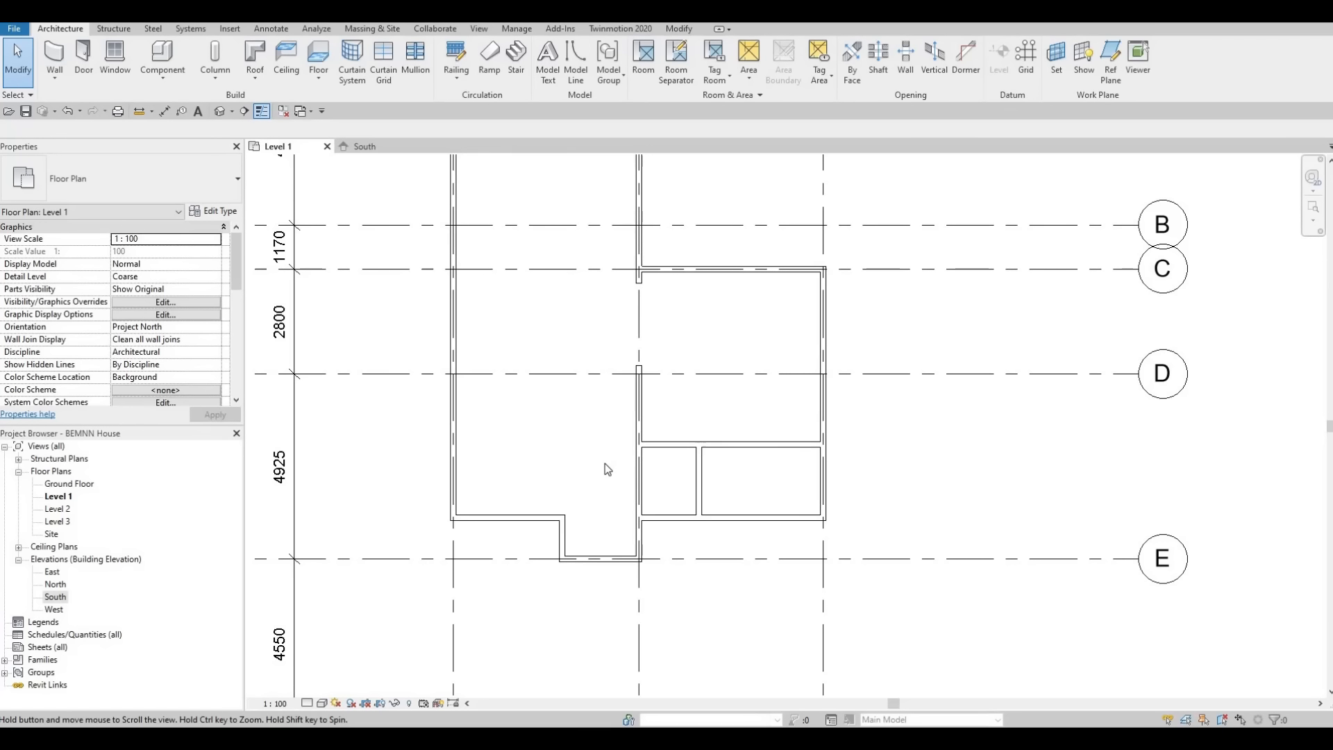
pyautogui.moveTo(609, 509); pyautogui.dragTo(660, 407, button='middle')
pyautogui.scroll(1, 629, 451)
pyautogui.scroll(4, 660, 407)
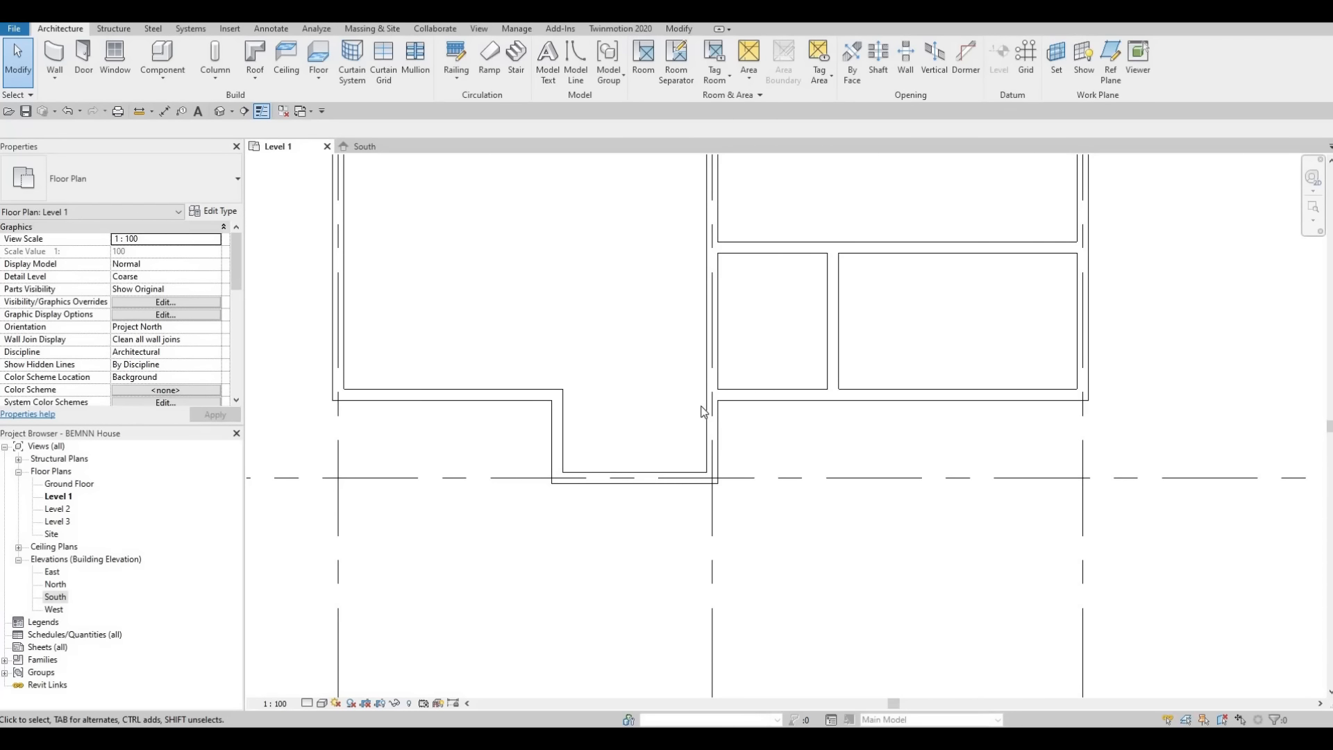
pyautogui.scroll(1, 702, 411)
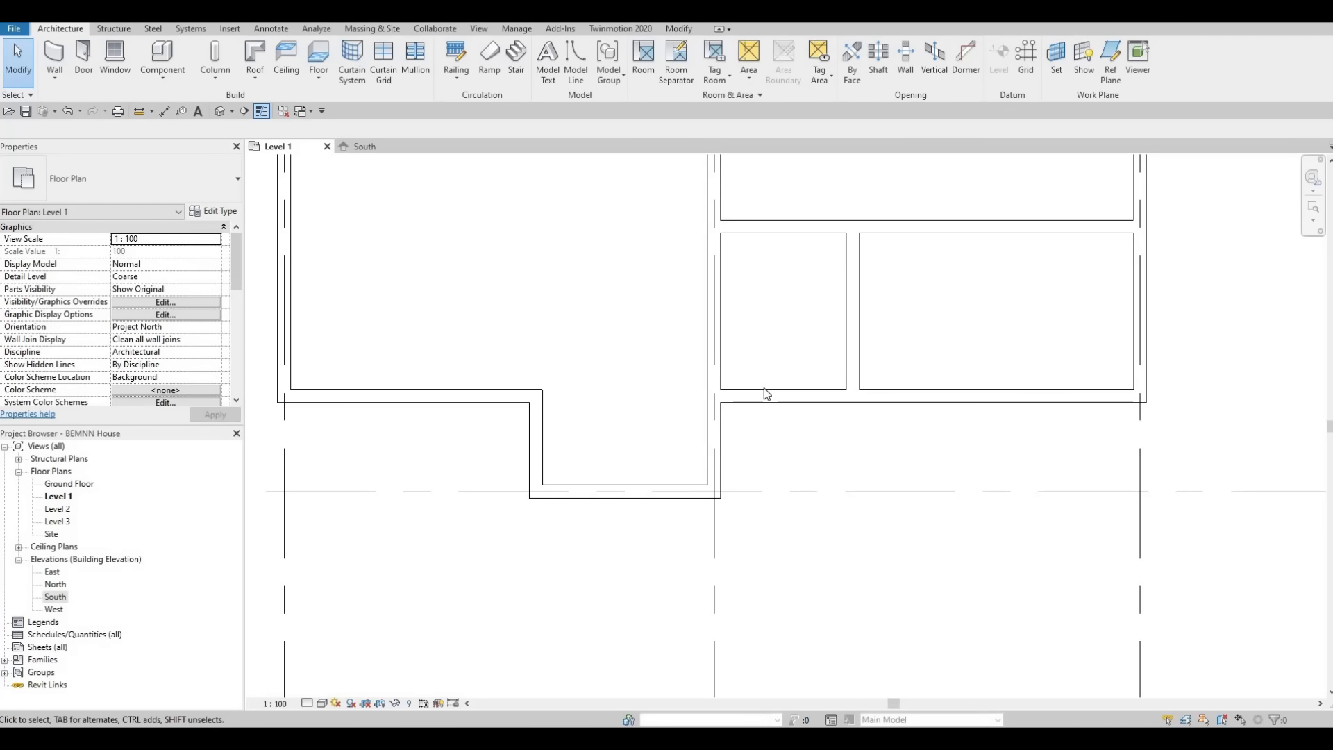
pyautogui.press('Escape')
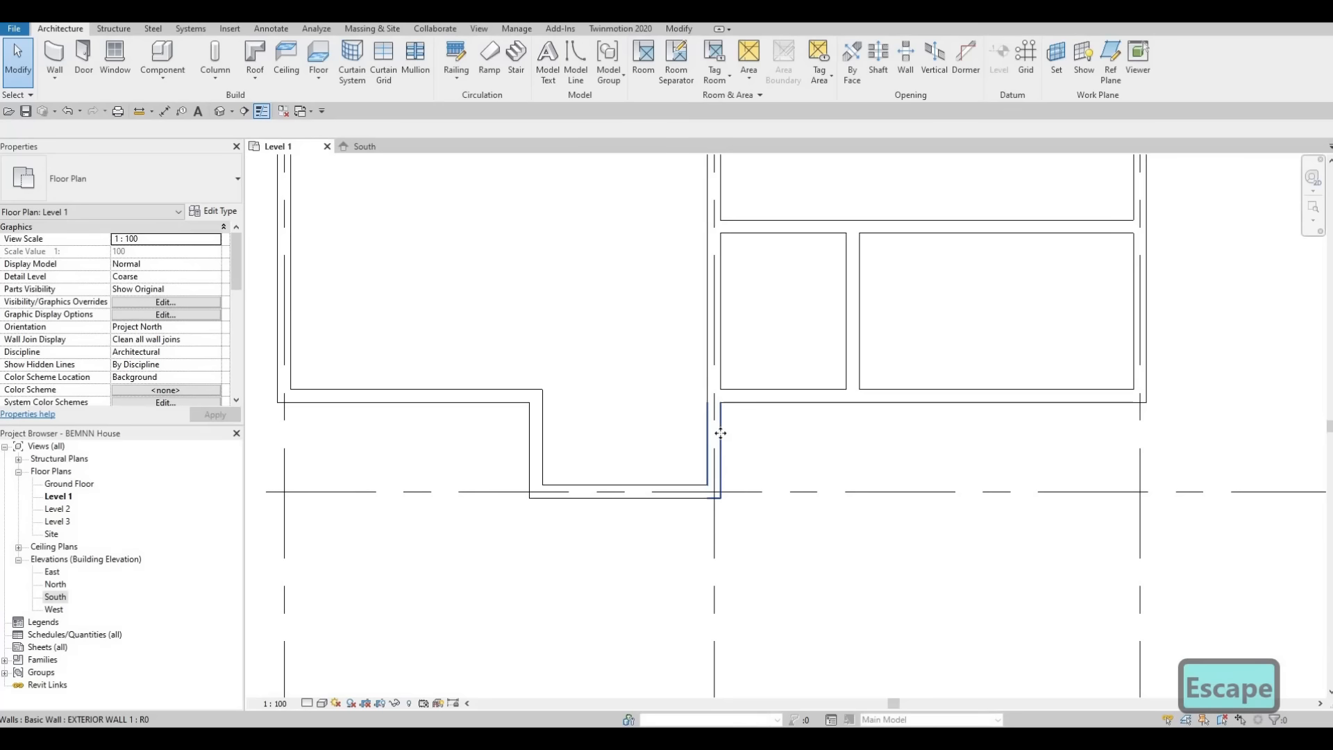
pyautogui.click(741, 442)
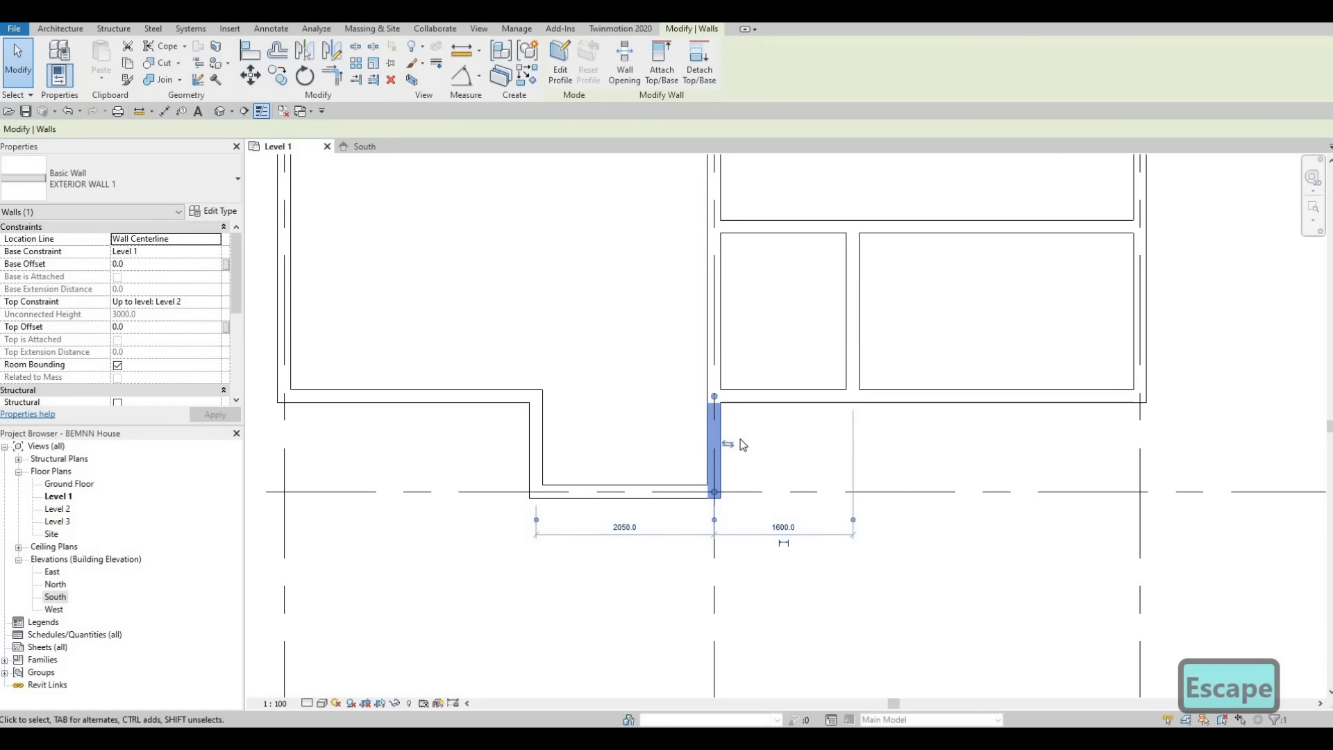
pyautogui.press('Right')
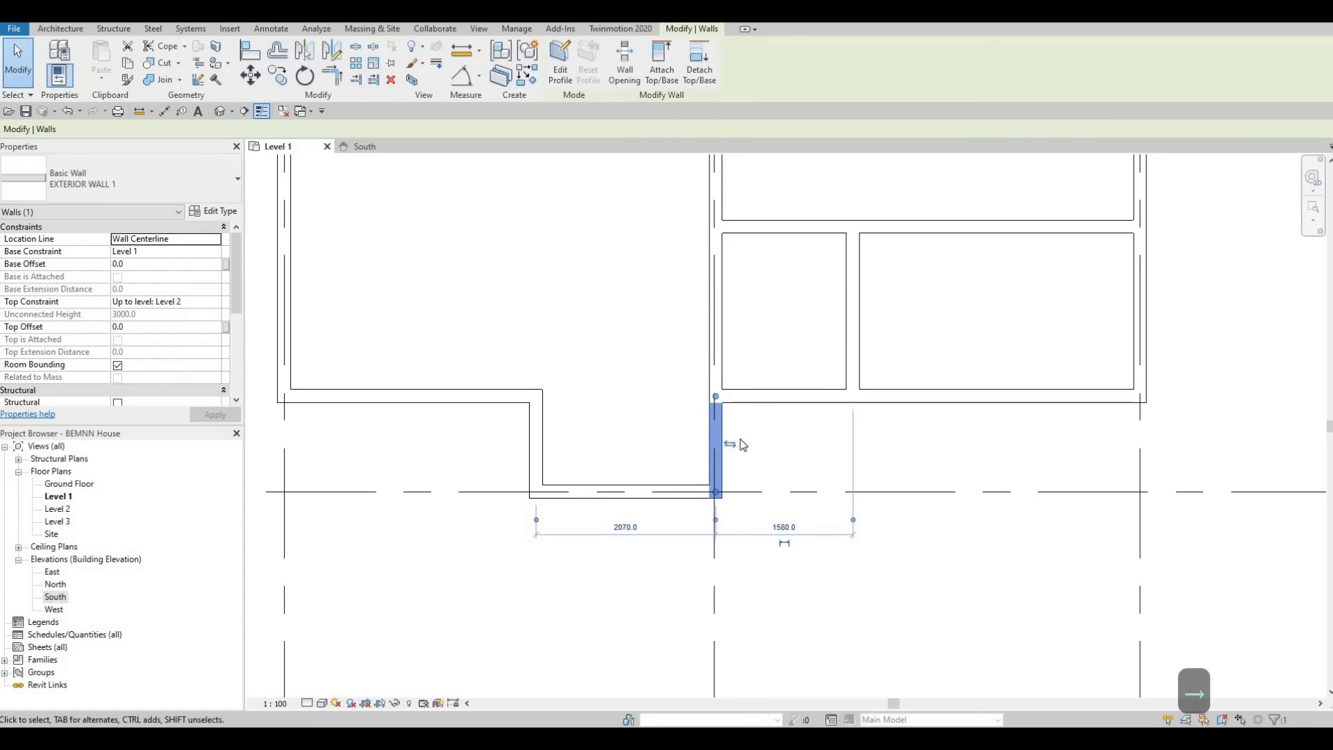
pyautogui.hotkey('ctrl', 'z')
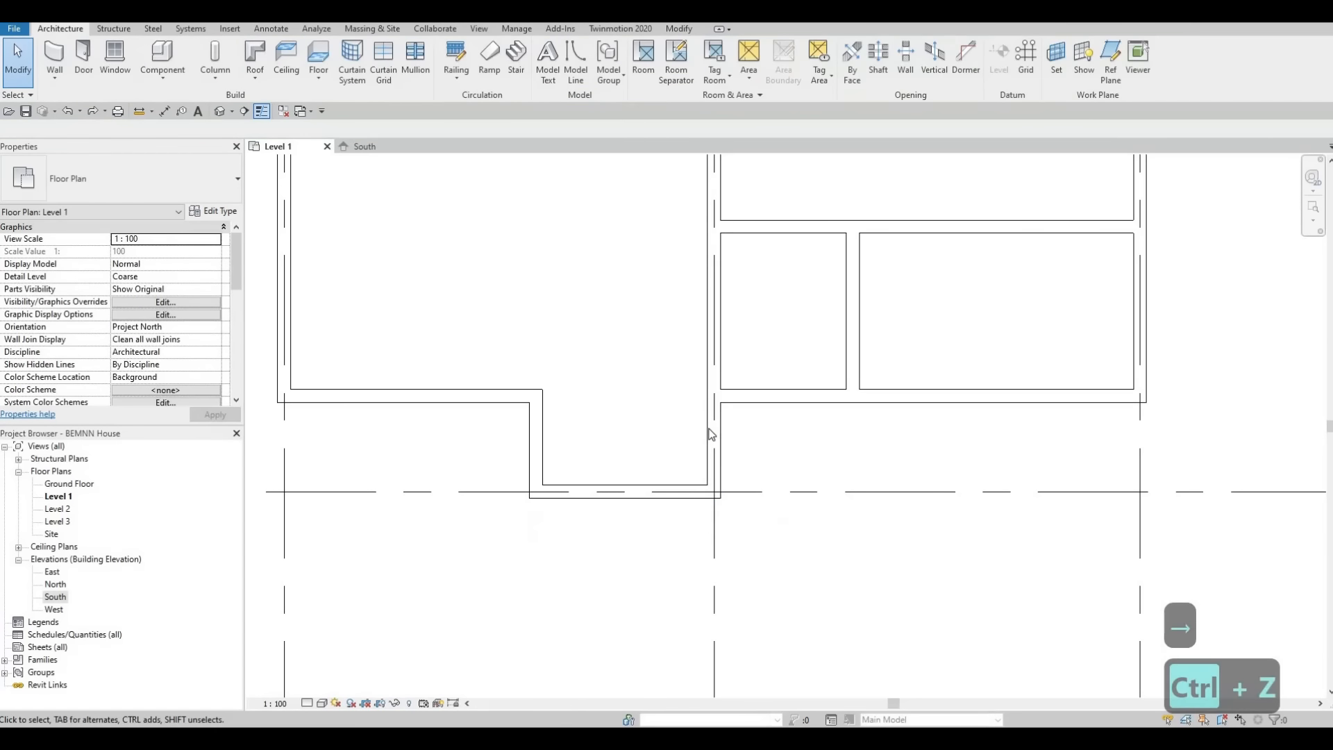
# Shorten the short grid 2 exterior wall from its upper end to about 900 mm and nudge it about 260 mm to the right.
pyautogui.click(714, 403)
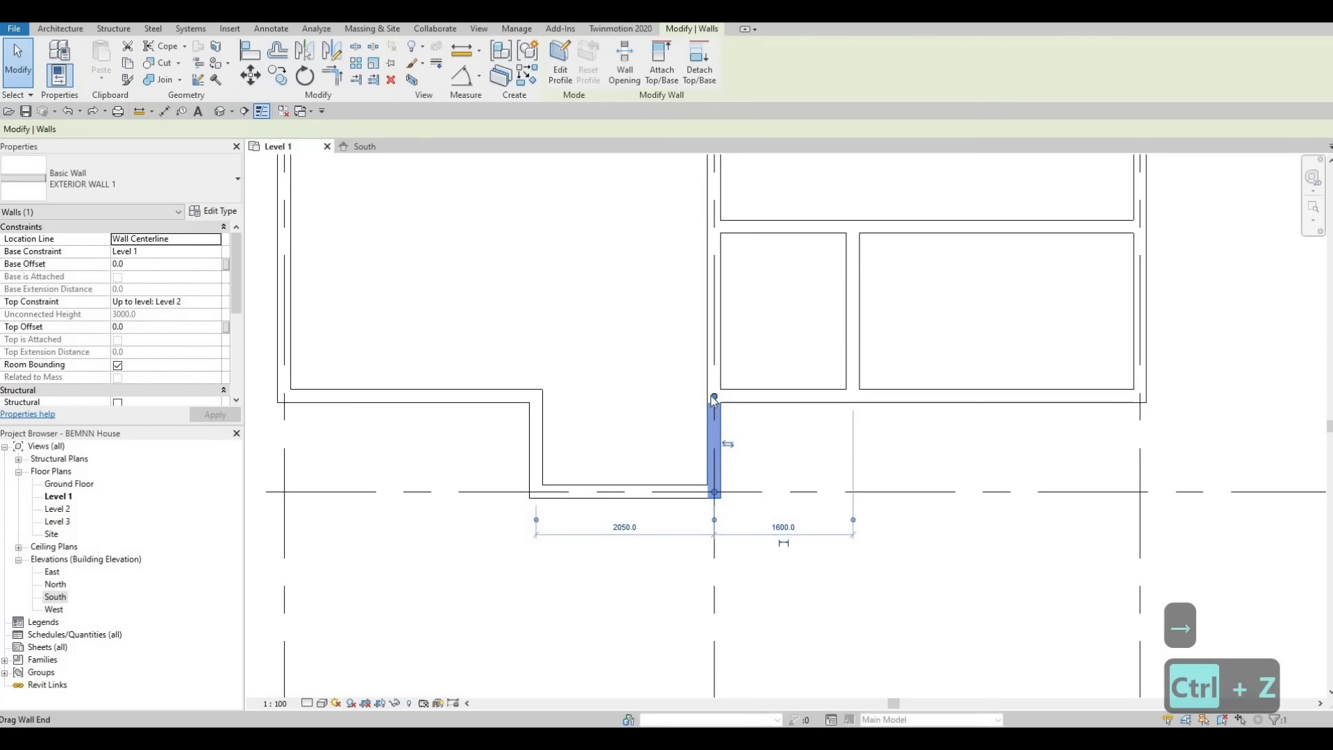
pyautogui.moveTo(713, 397); pyautogui.dragTo(736, 476)
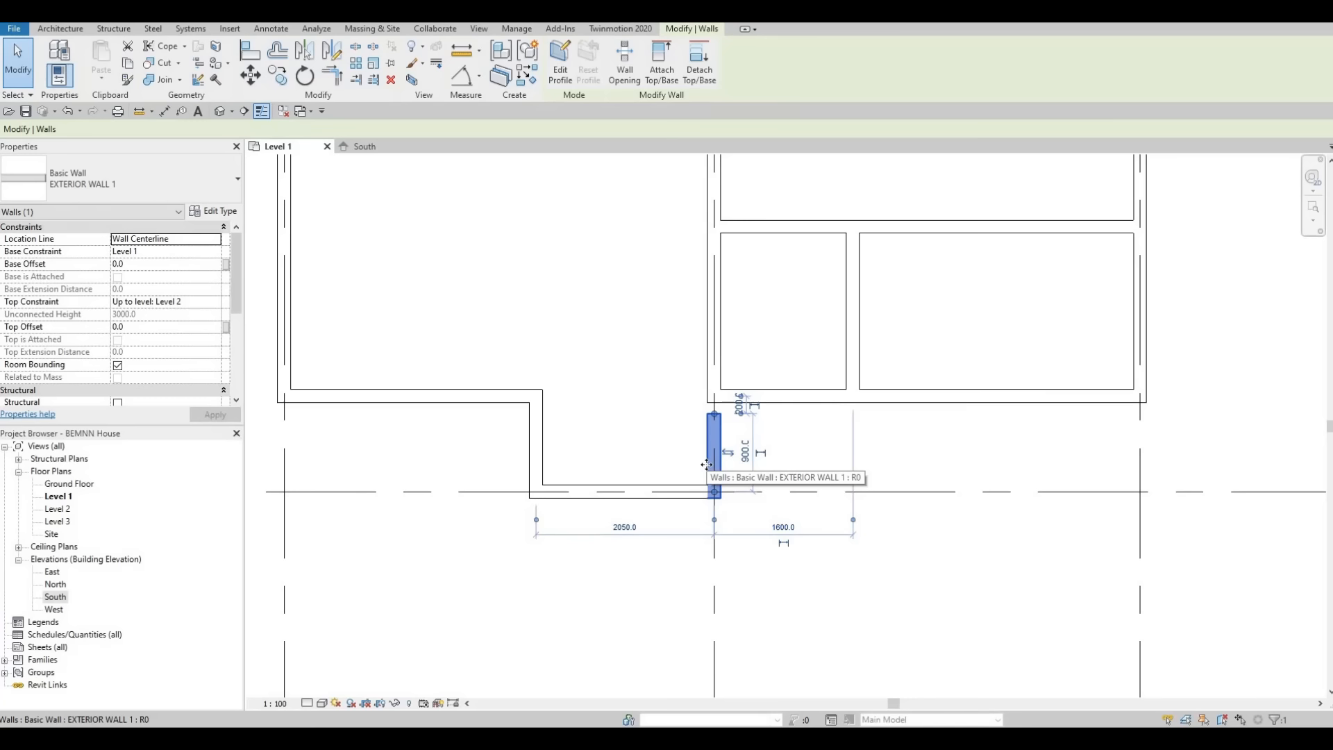
pyautogui.press('Right')
pyautogui.press('Right')
pyautogui.press('Right')
pyautogui.press('Right')
pyautogui.press('Right')
pyautogui.press('Right')
pyautogui.press('Right')
pyautogui.press('Right')
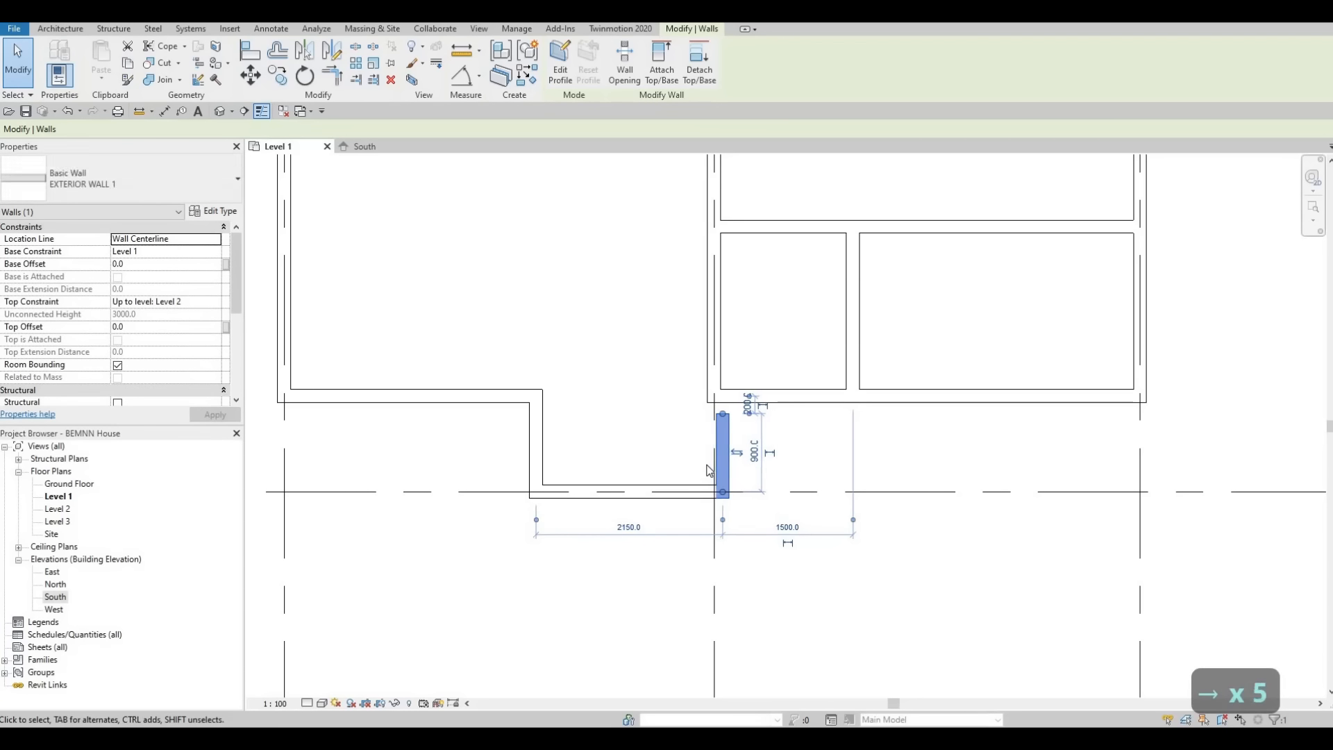
pyautogui.press('Right')
pyautogui.press('Right')
pyautogui.press('Right')
pyautogui.press('Right')
pyautogui.press('Right')
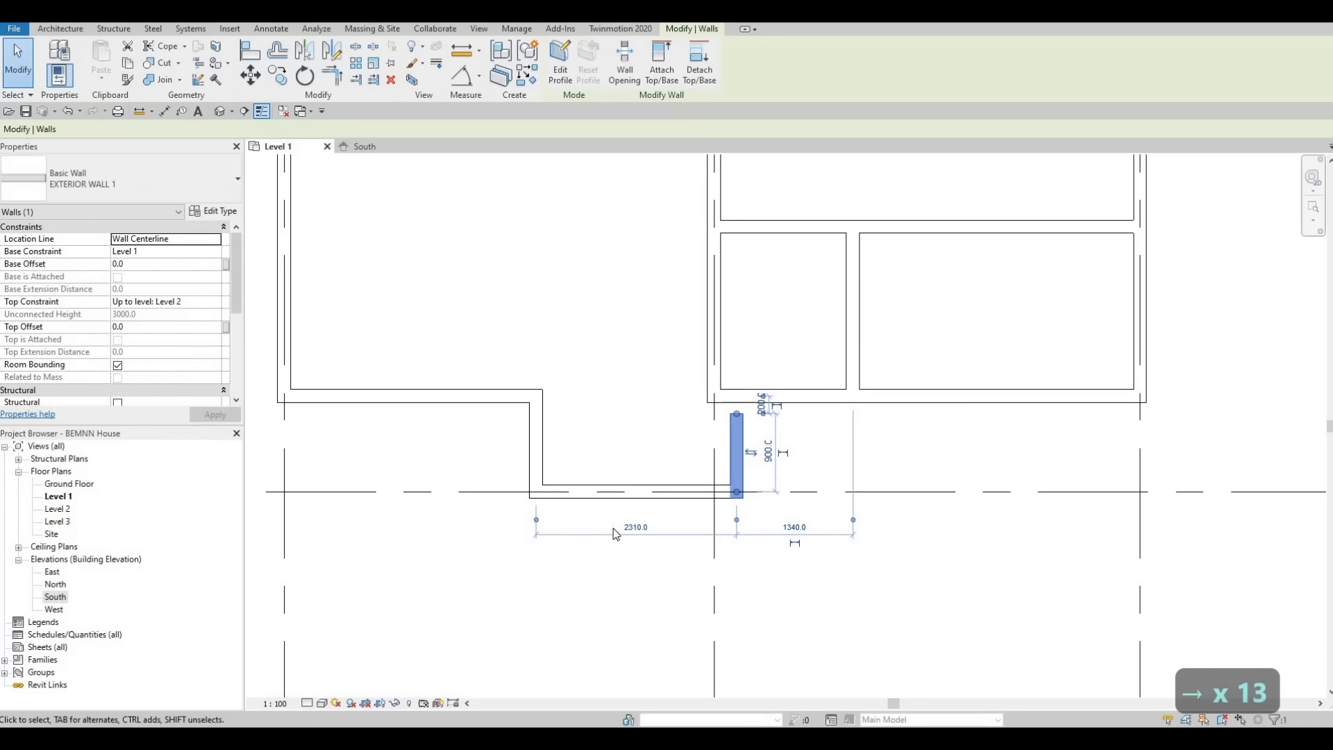
# Set the short exterior wall's distance from the projection's opposite side wall to 2500 mm.
pyautogui.click(636, 527)
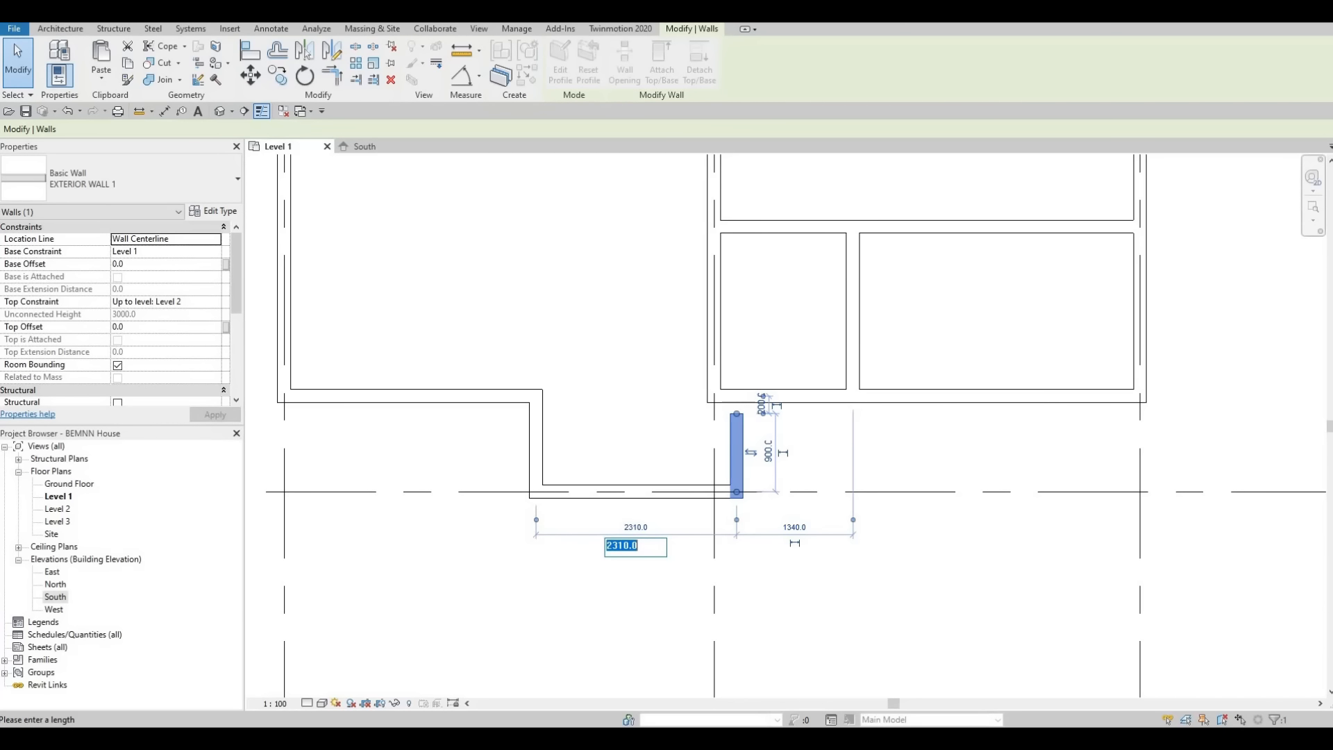
pyautogui.write('2')
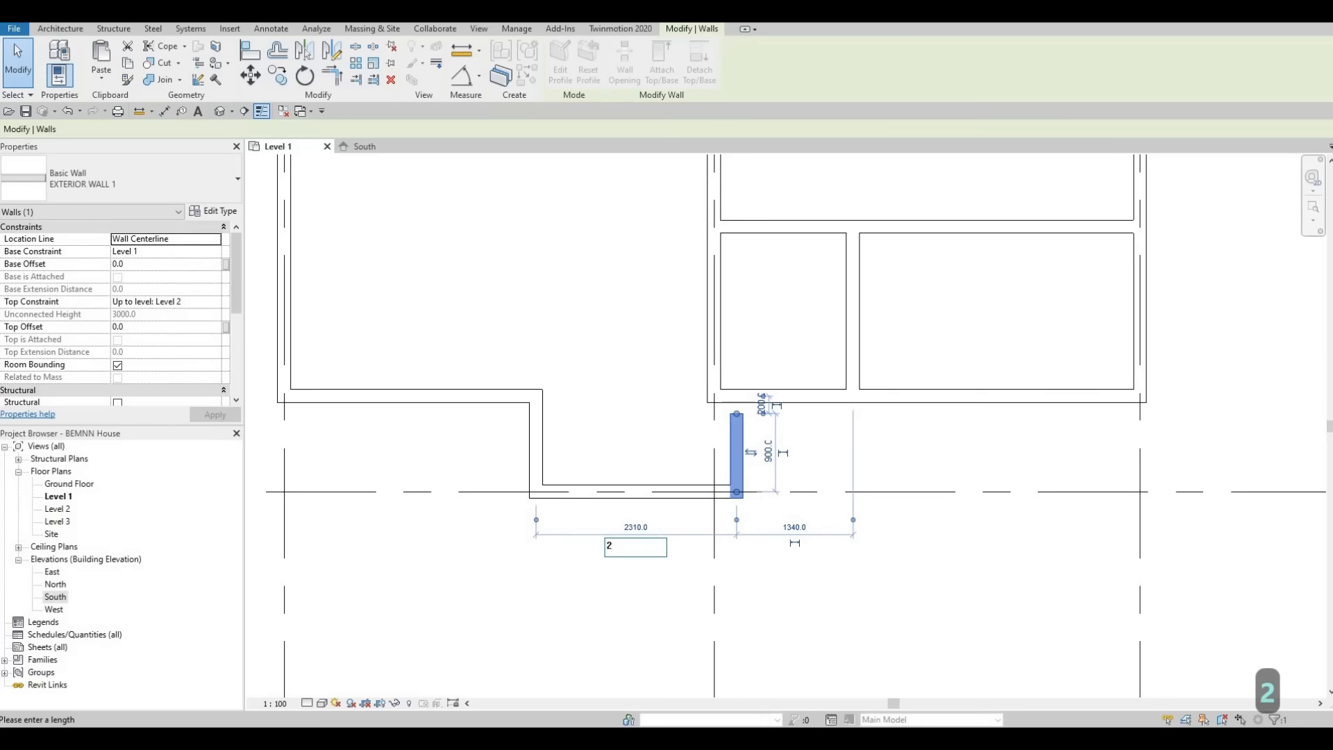
pyautogui.write('500')
pyautogui.press('Return')
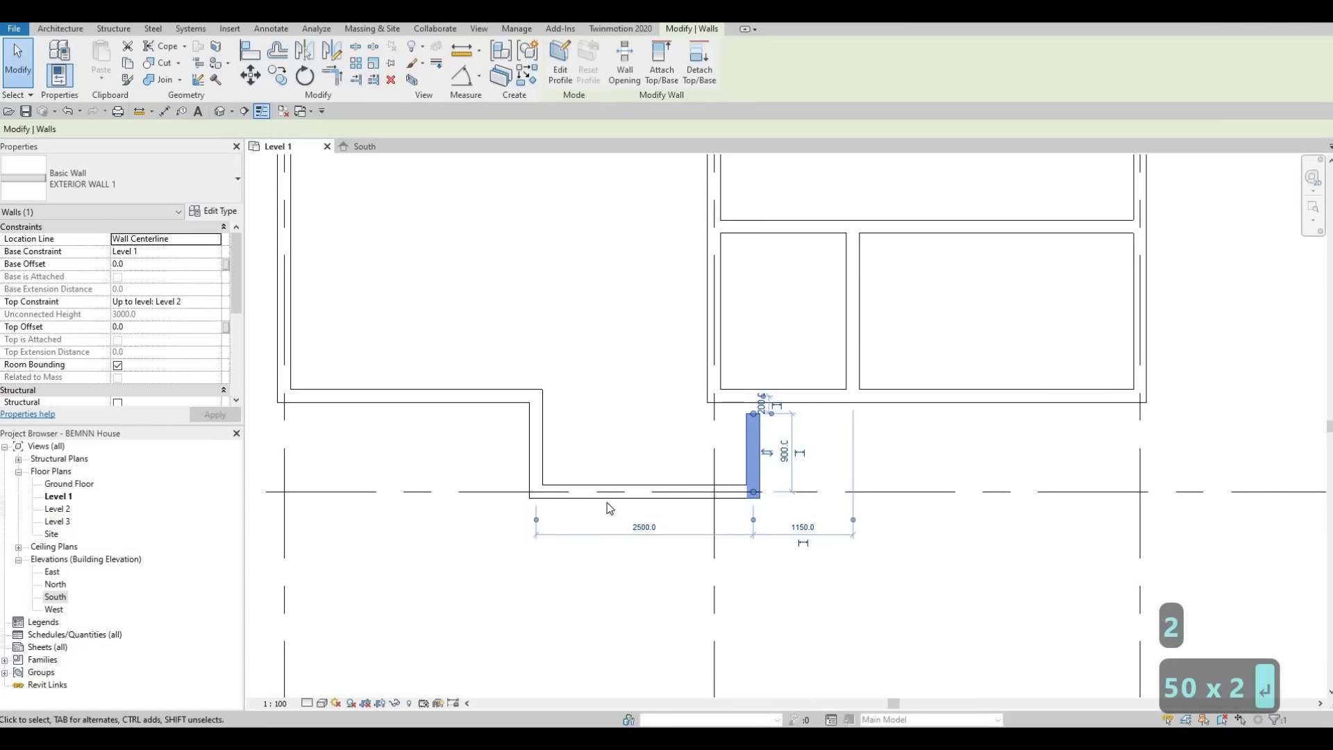
pyautogui.press('Escape')
pyautogui.press('Escape')
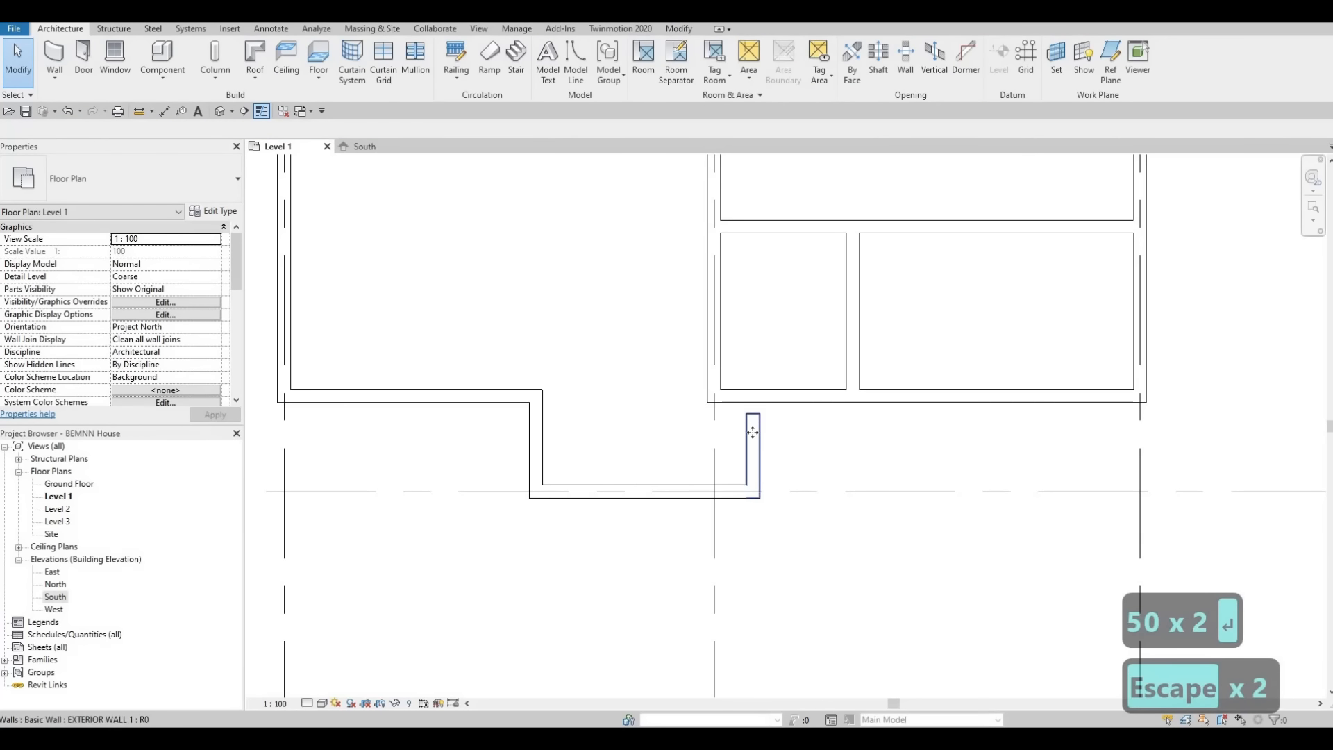
# Extend the moved wall's upper end to the horizontal exterior wall, and the grid 2 interior wall down to the grid E wall.
pyautogui.click(753, 426)
pyautogui.moveTo(753, 414); pyautogui.dragTo(753, 397)
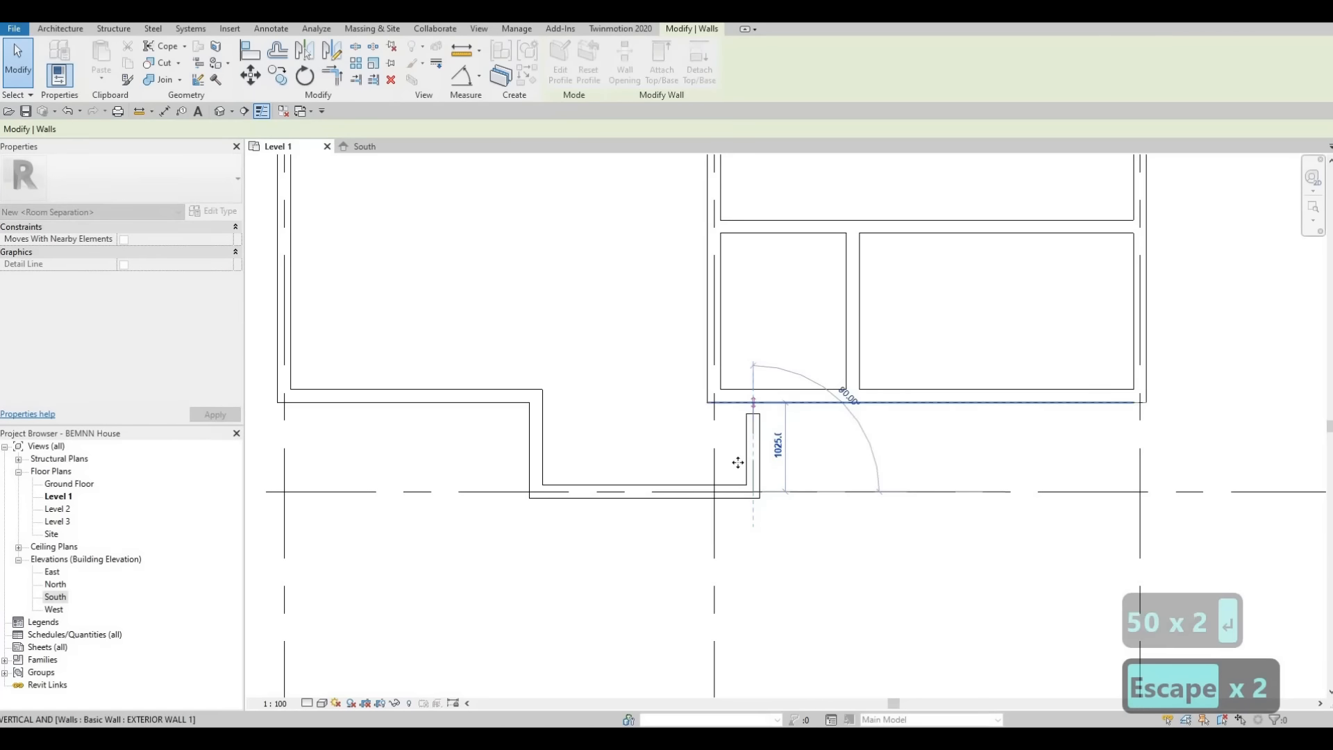
pyautogui.click(712, 397)
pyautogui.moveTo(723, 495); pyautogui.dragTo(723, 464)
pyautogui.press('Escape')
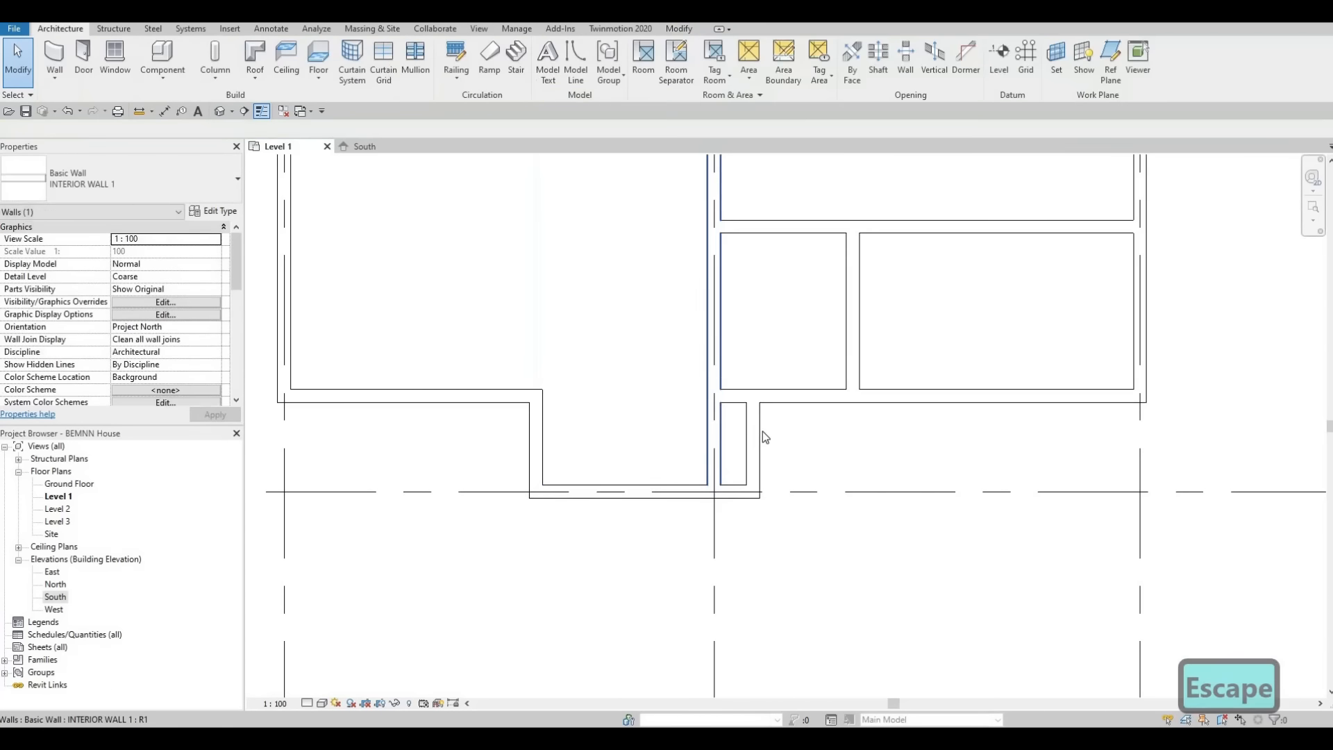
# Set the distance between the two side walls of the grid E projection to 2600 mm.
pyautogui.scroll(2, 763, 431)
pyautogui.click(762, 430)
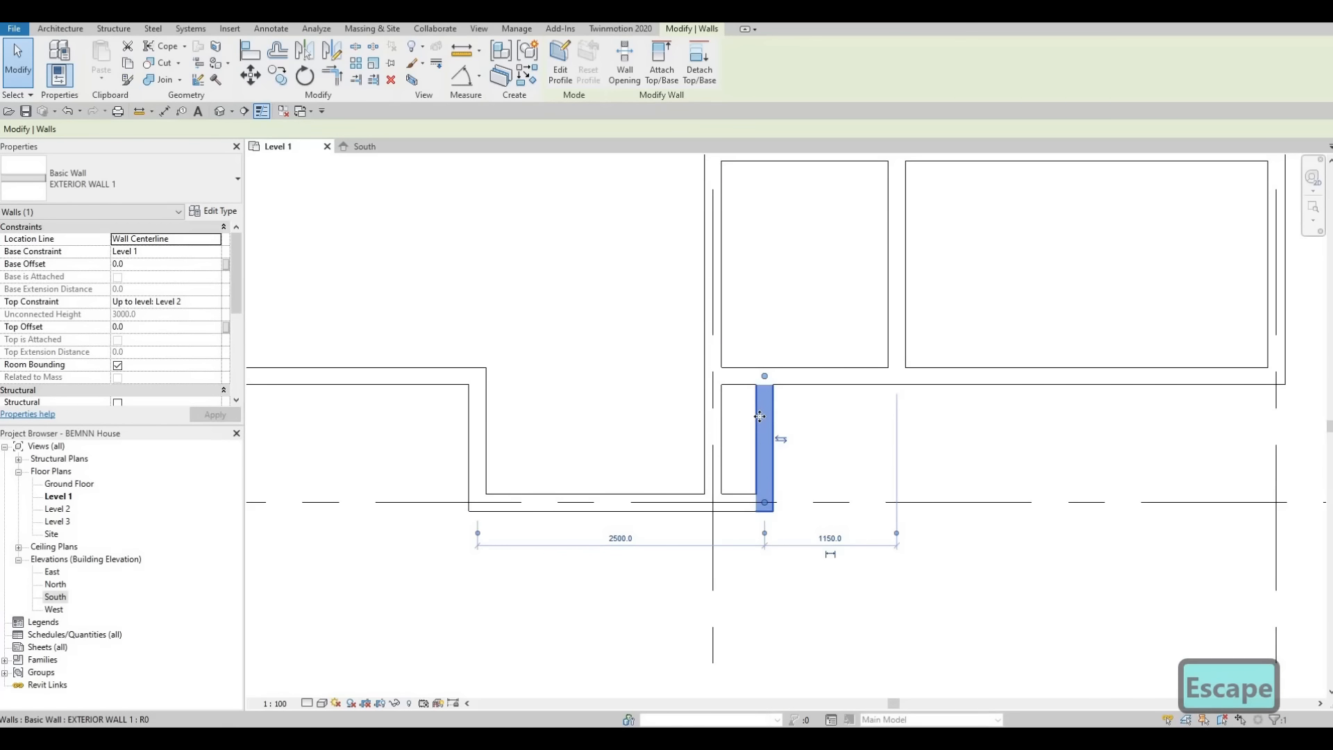
pyautogui.click(621, 539)
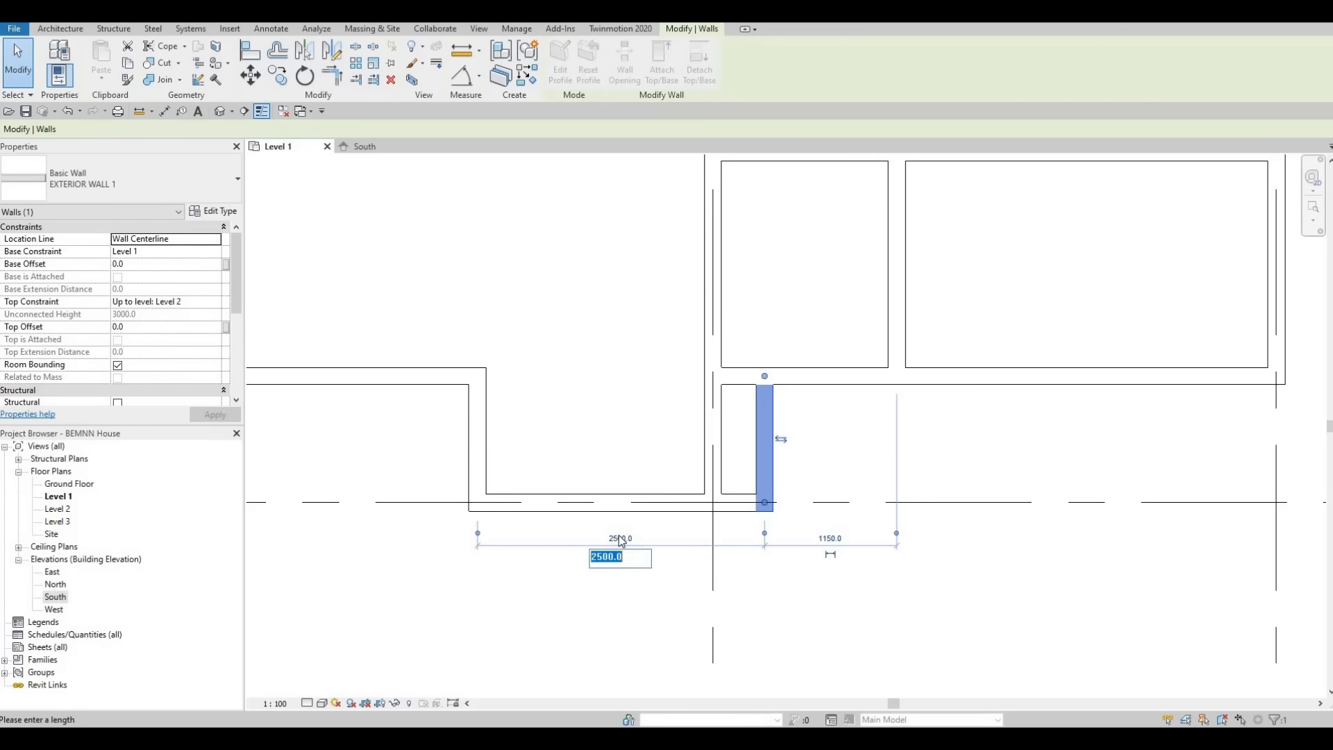
pyautogui.write('2600')
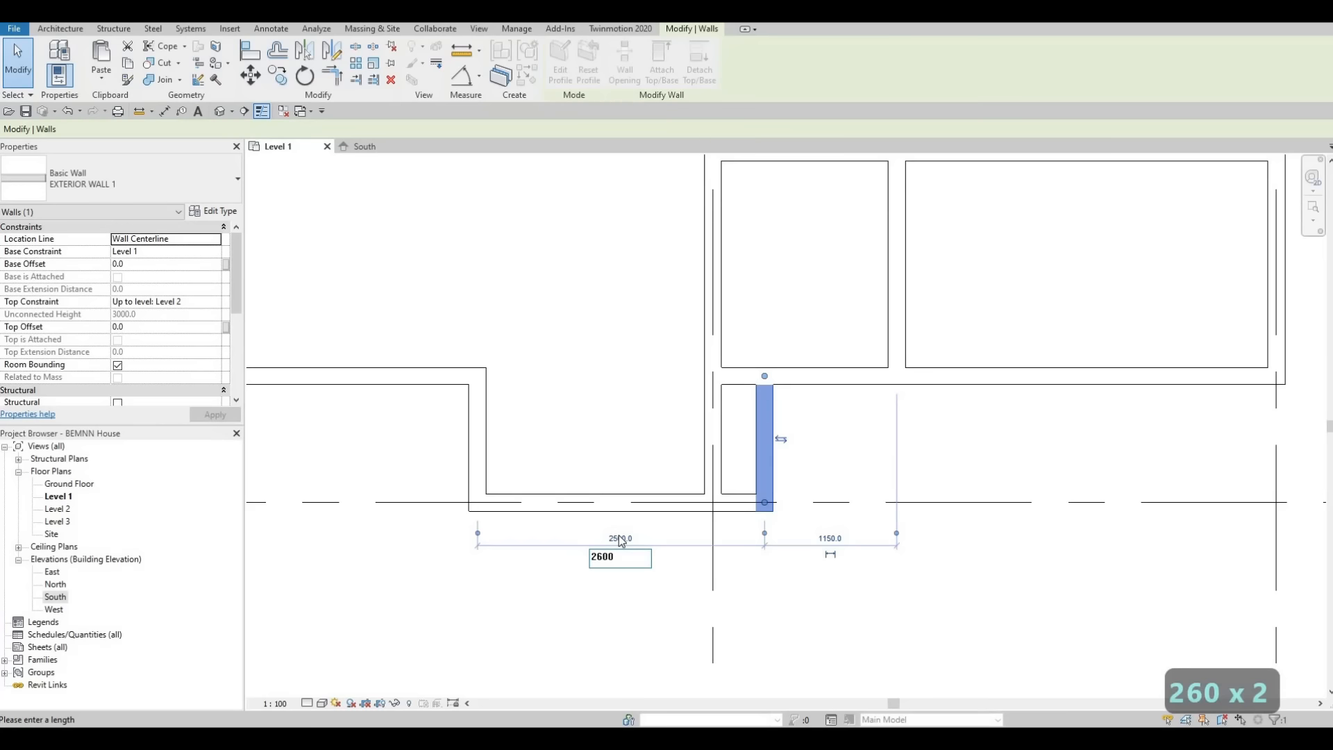
pyautogui.press('Return')
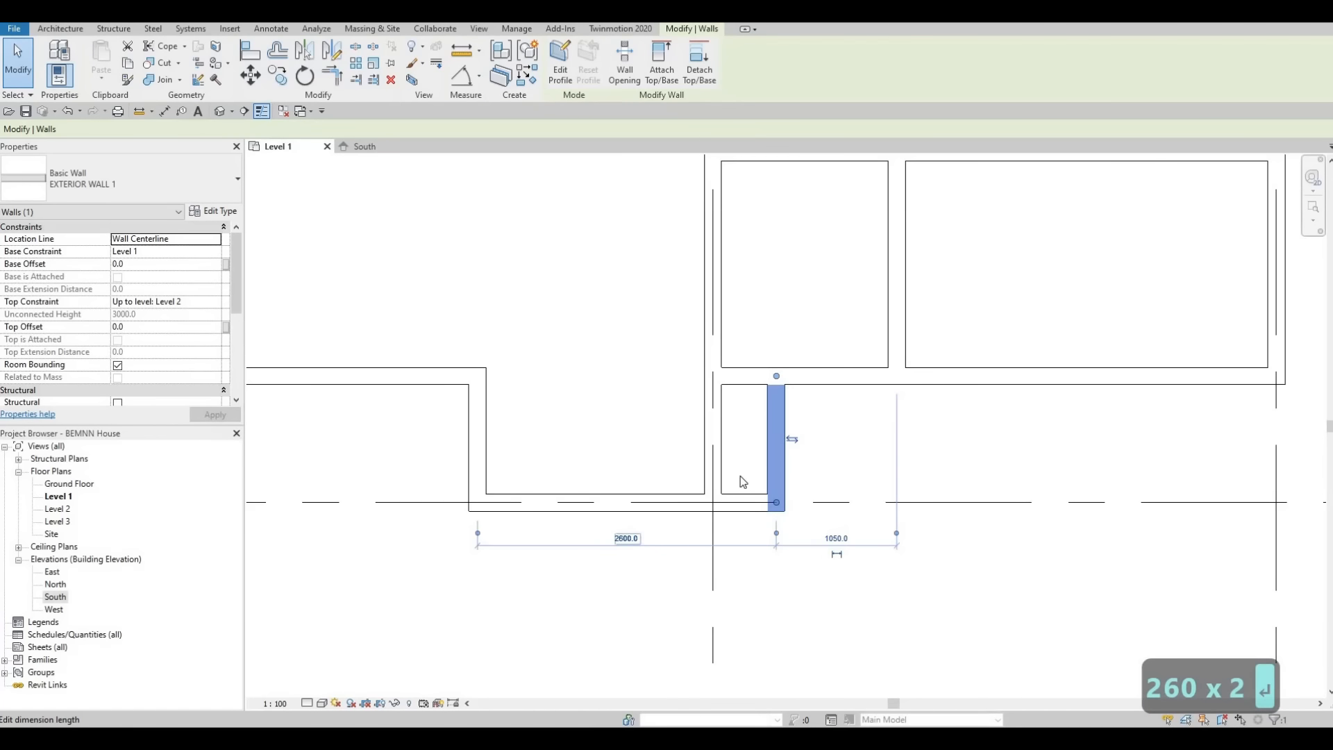
pyautogui.press('Escape')
# Set the distance between the two side walls of the grid E projection to 2700 mm.
pyautogui.click(775, 451)
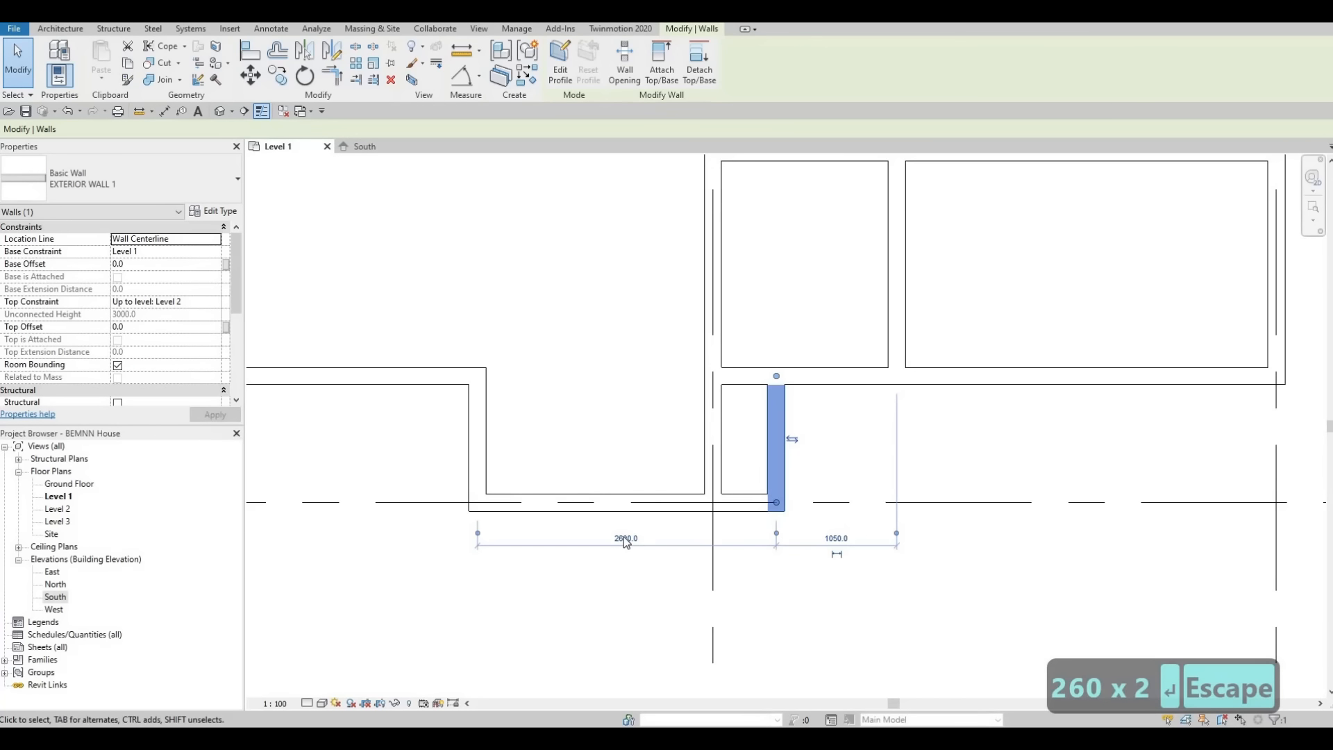
pyautogui.click(623, 536)
pyautogui.write('2700')
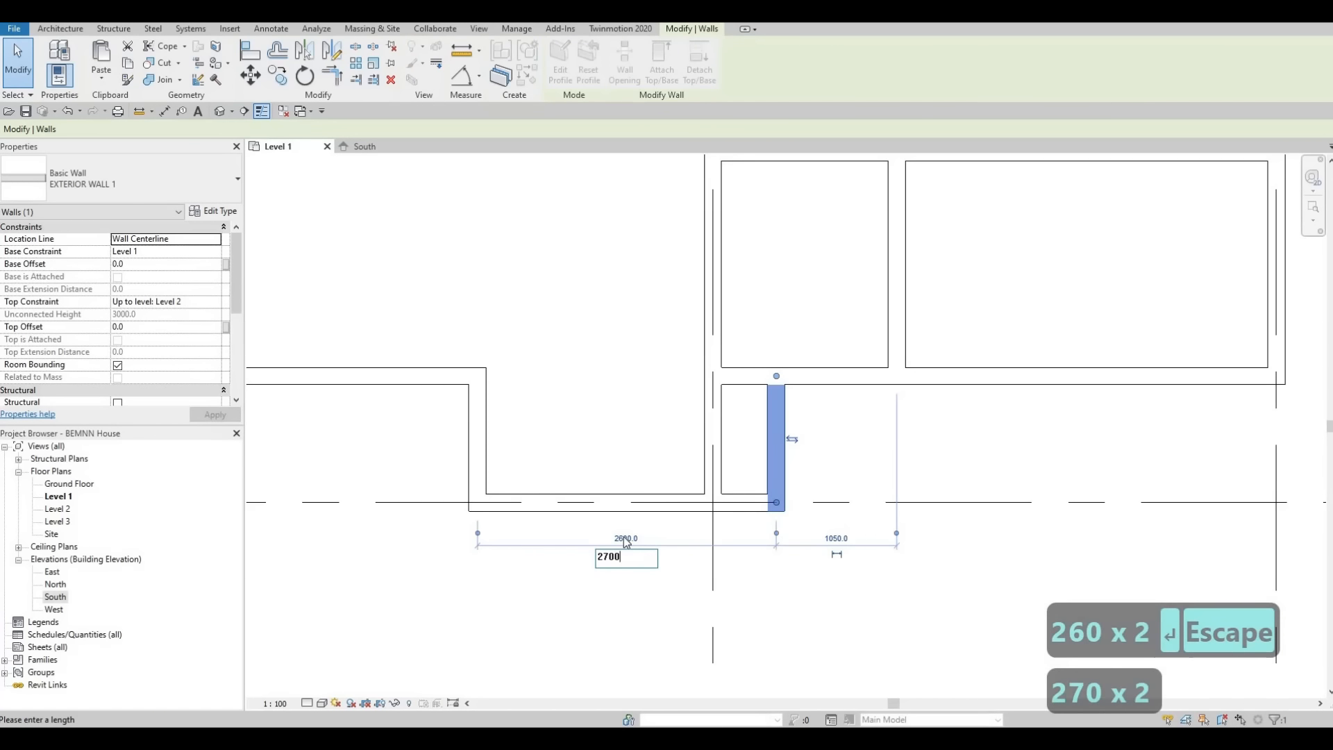
pyautogui.press('Return')
pyautogui.press('Escape')
pyautogui.press('Escape')
pyautogui.press('Escape')
pyautogui.scroll(-2, 687, 570)
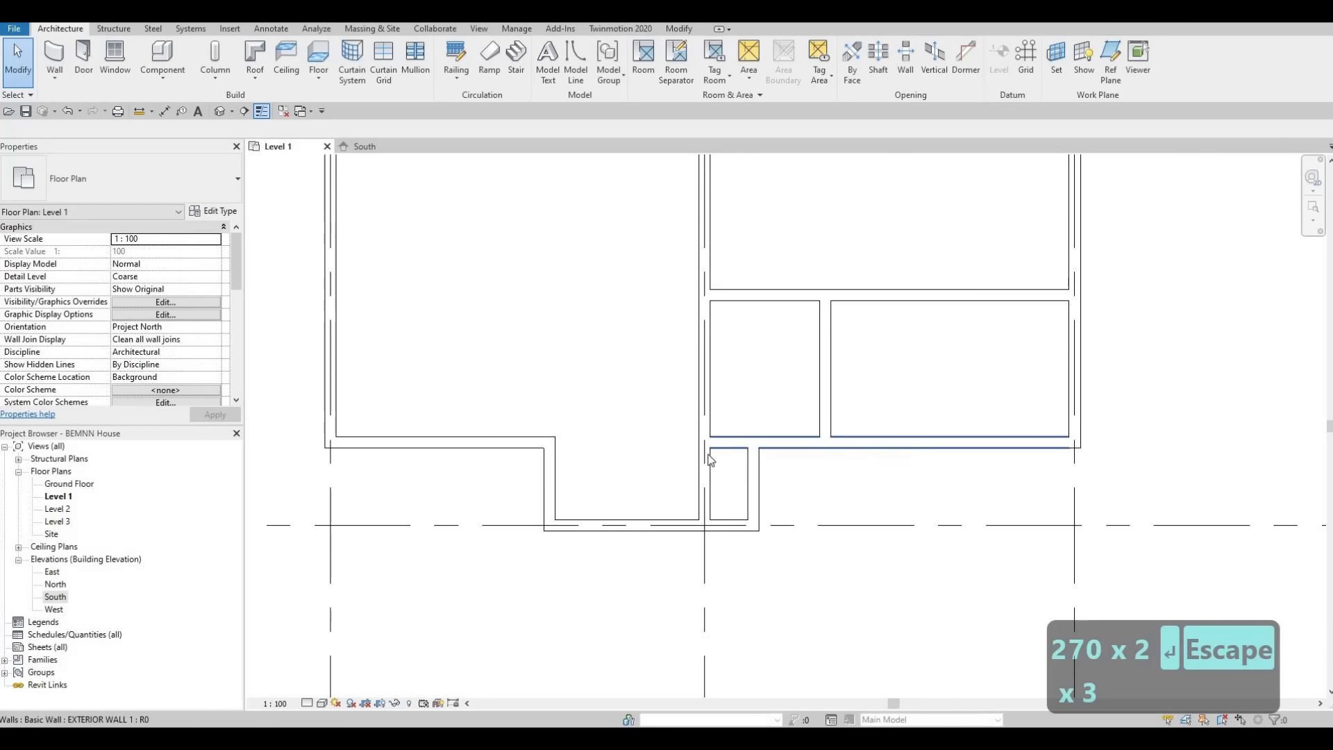
pyautogui.moveTo(707, 452); pyautogui.dragTo(701, 492, button='middle')
pyautogui.scroll(-1, 709, 438)
pyautogui.scroll(-1, 793, 444)
pyautogui.moveTo(800, 436); pyautogui.dragTo(745, 498, button='middle')
pyautogui.scroll(-1, 767, 475)
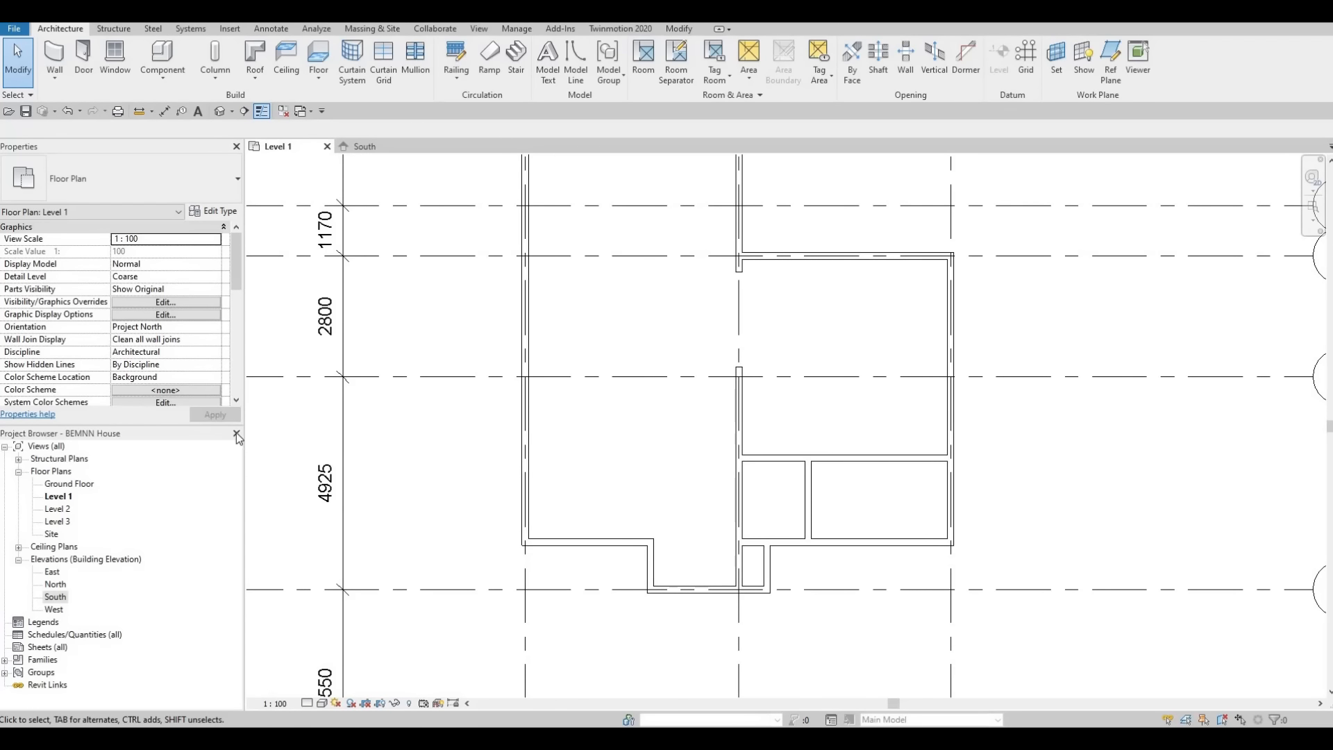
pyautogui.press('F1')
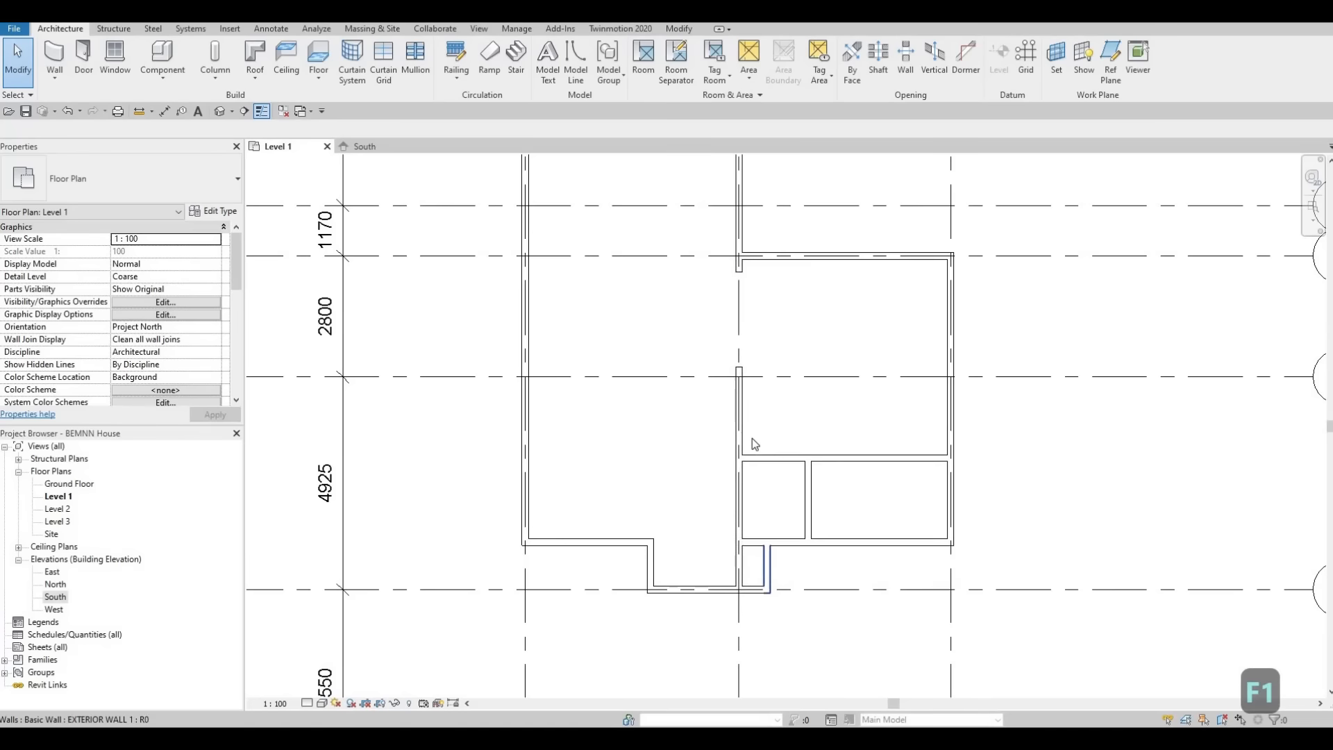
pyautogui.moveTo(808, 475); pyautogui.dragTo(779, 432, button='middle')
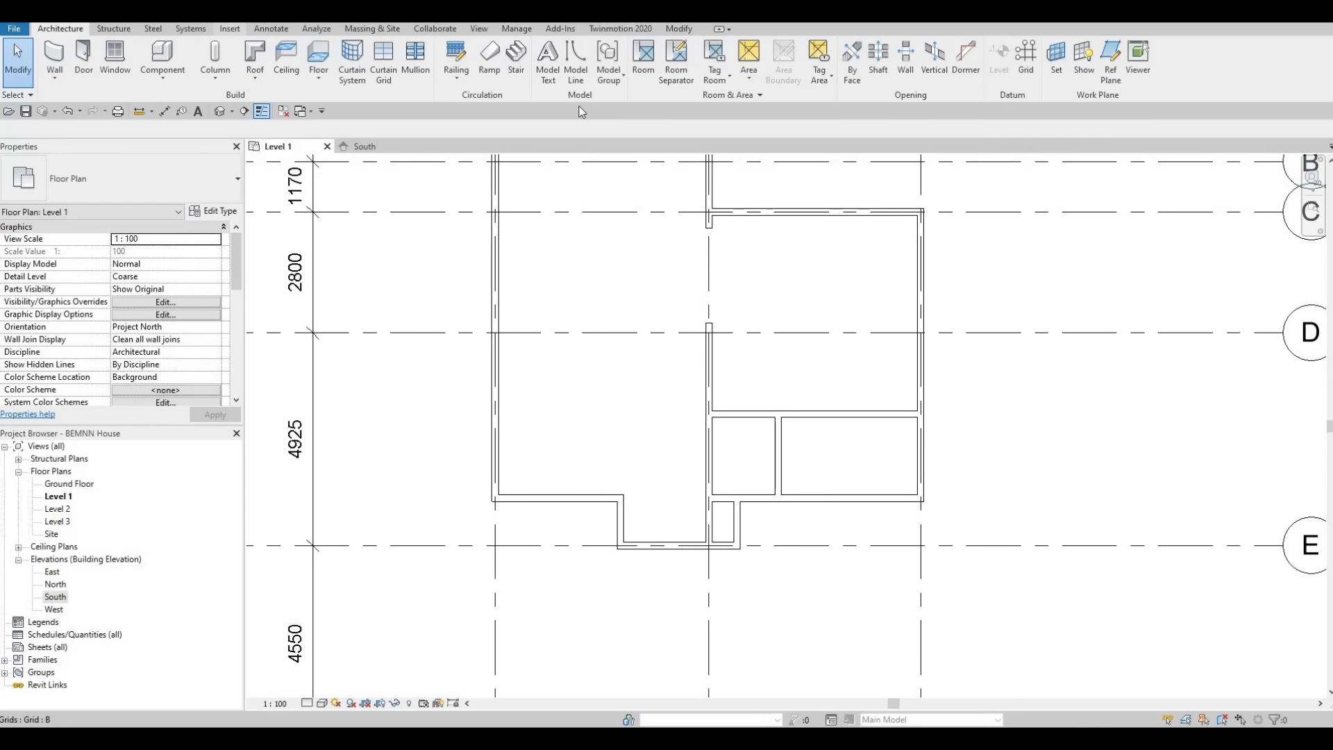
# Start loading a family and browse the Canada metric library to Plumbing > Architectural > Fixtures > Water Closets.
pyautogui.click(227, 28)
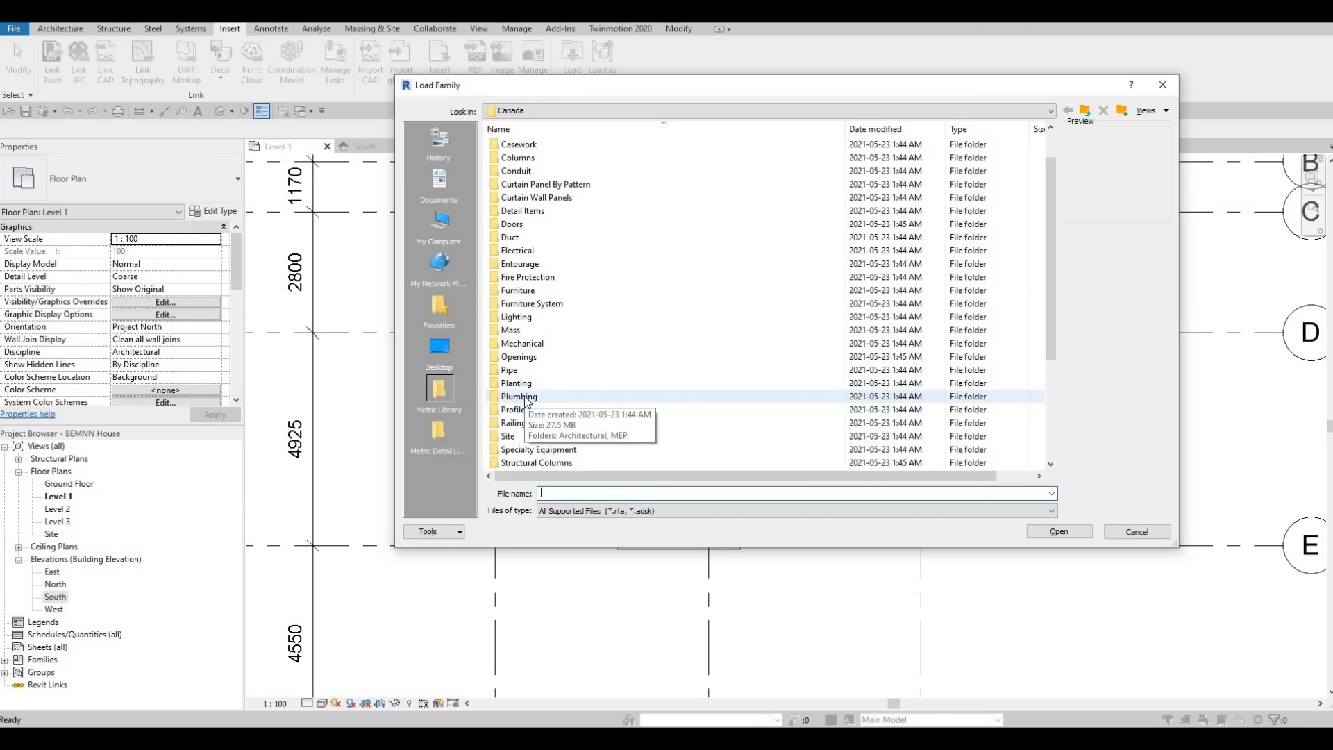
pyautogui.doubleClick(525, 399)
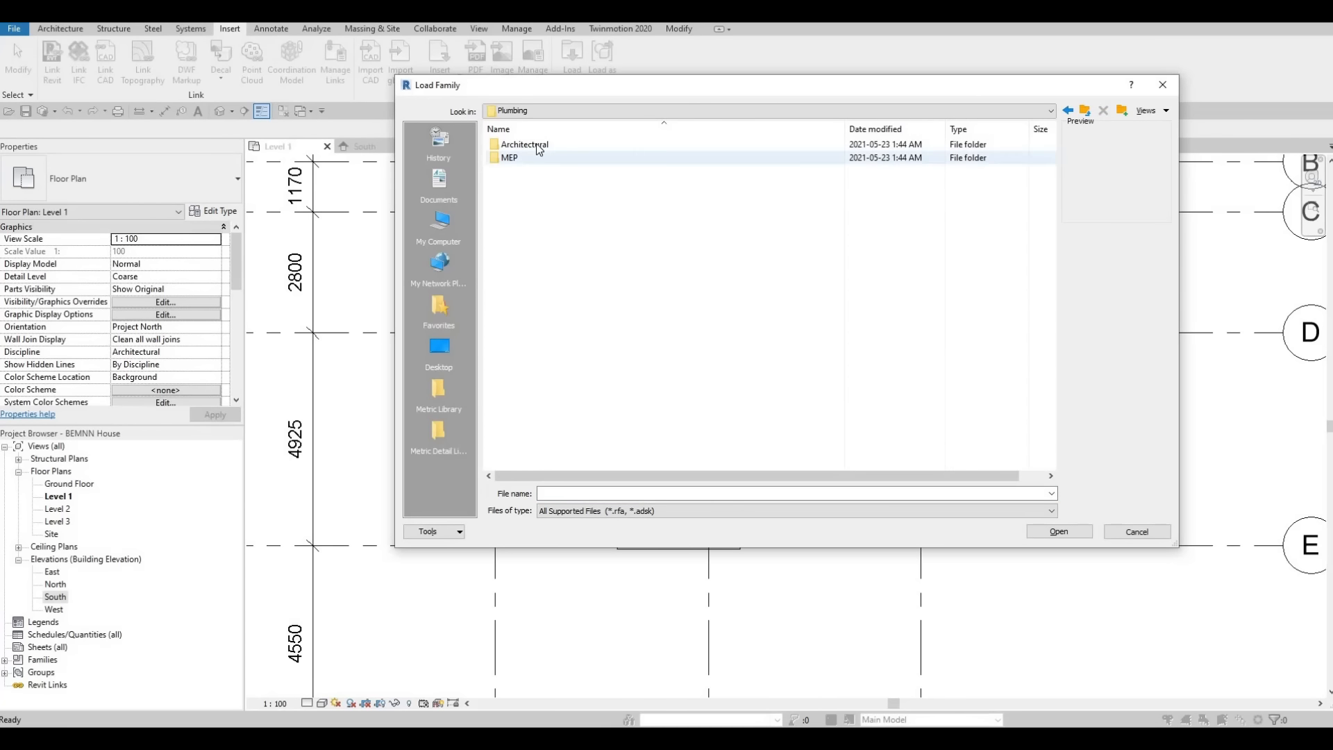
pyautogui.doubleClick(522, 146)
pyautogui.doubleClick(521, 158)
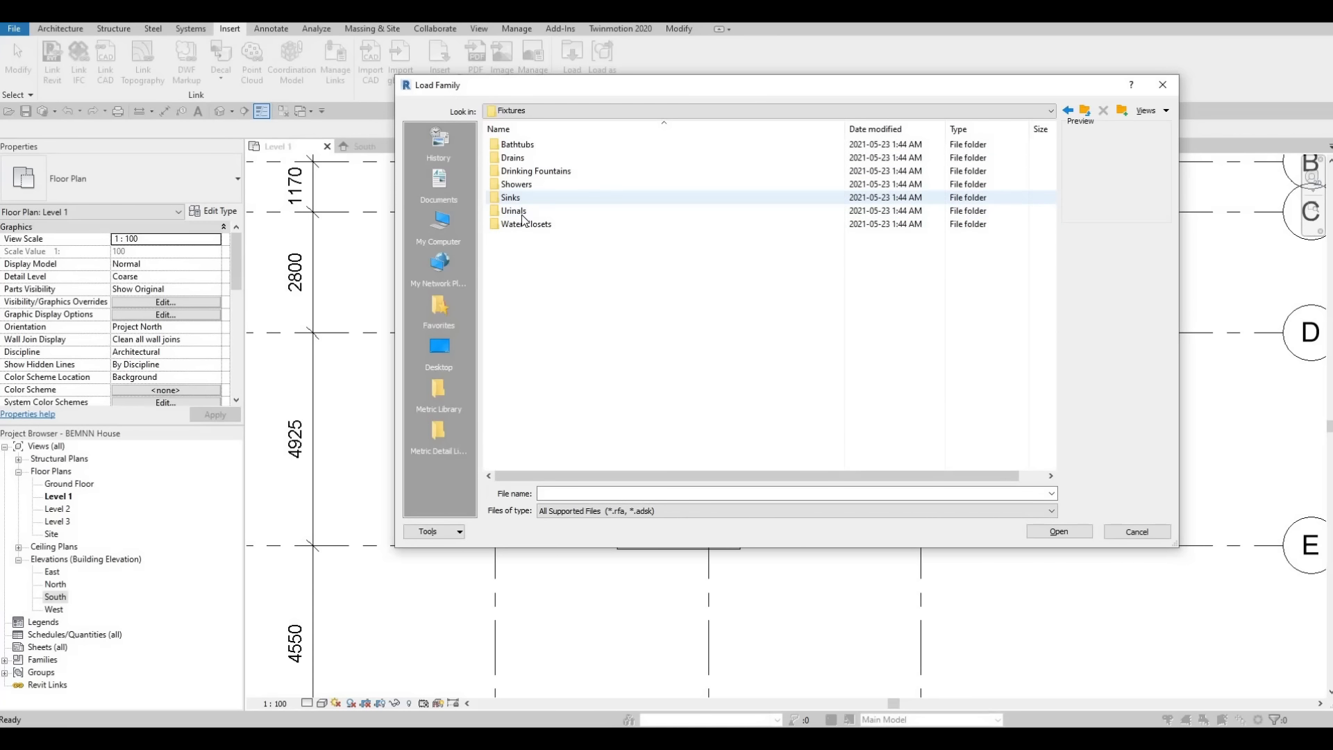
pyautogui.doubleClick(516, 211)
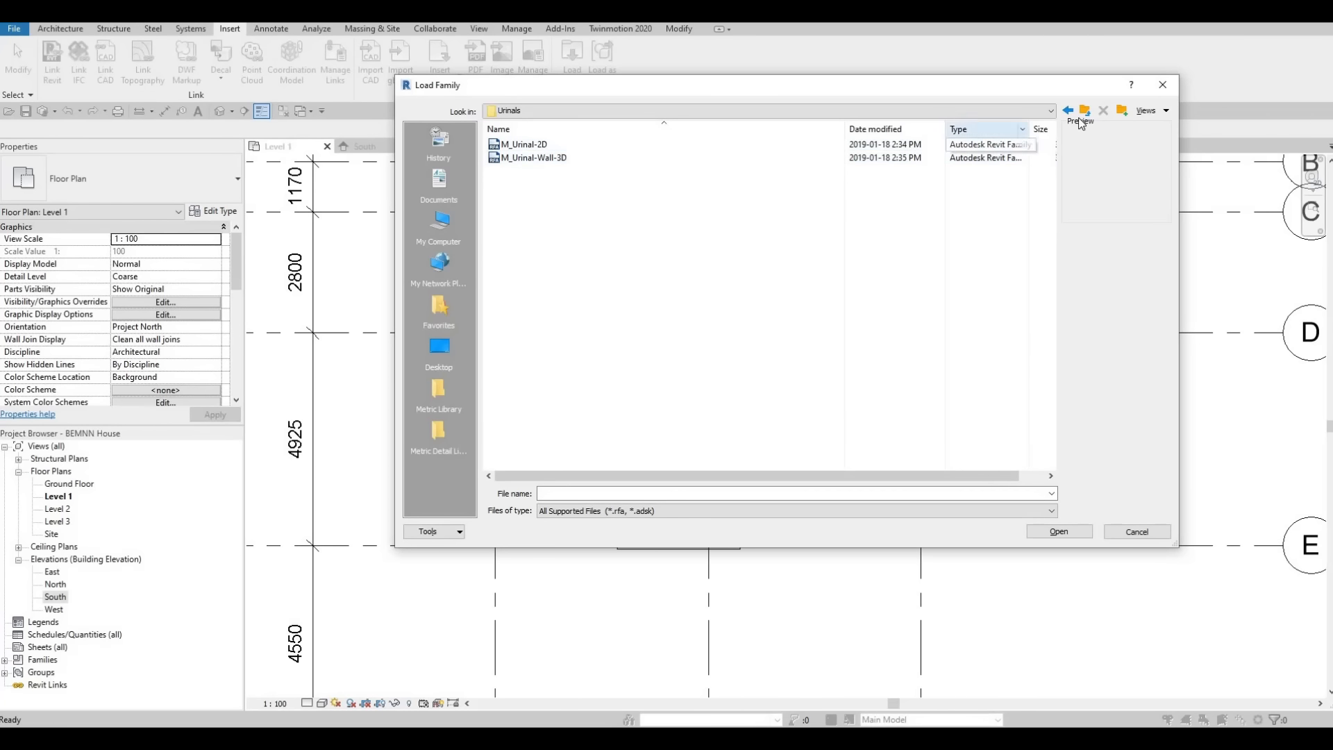
pyautogui.press('BackSpace')
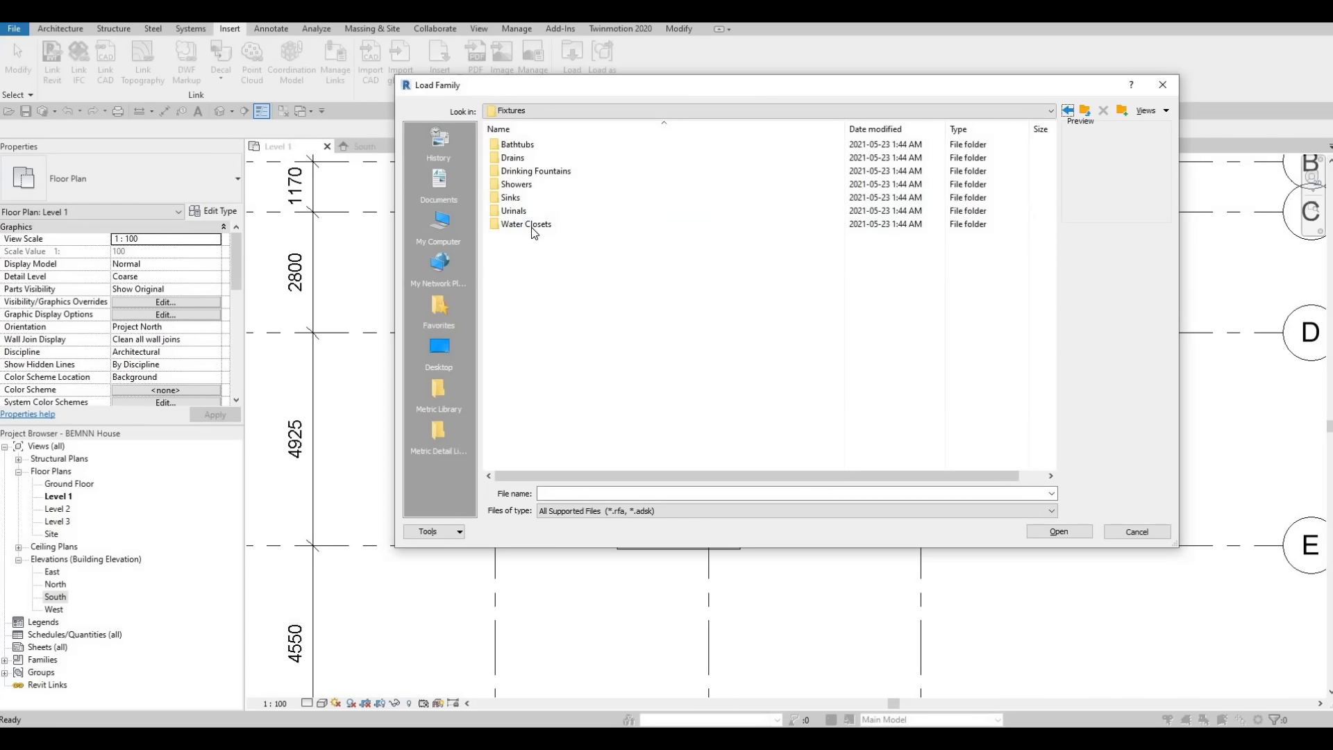
pyautogui.doubleClick(533, 224)
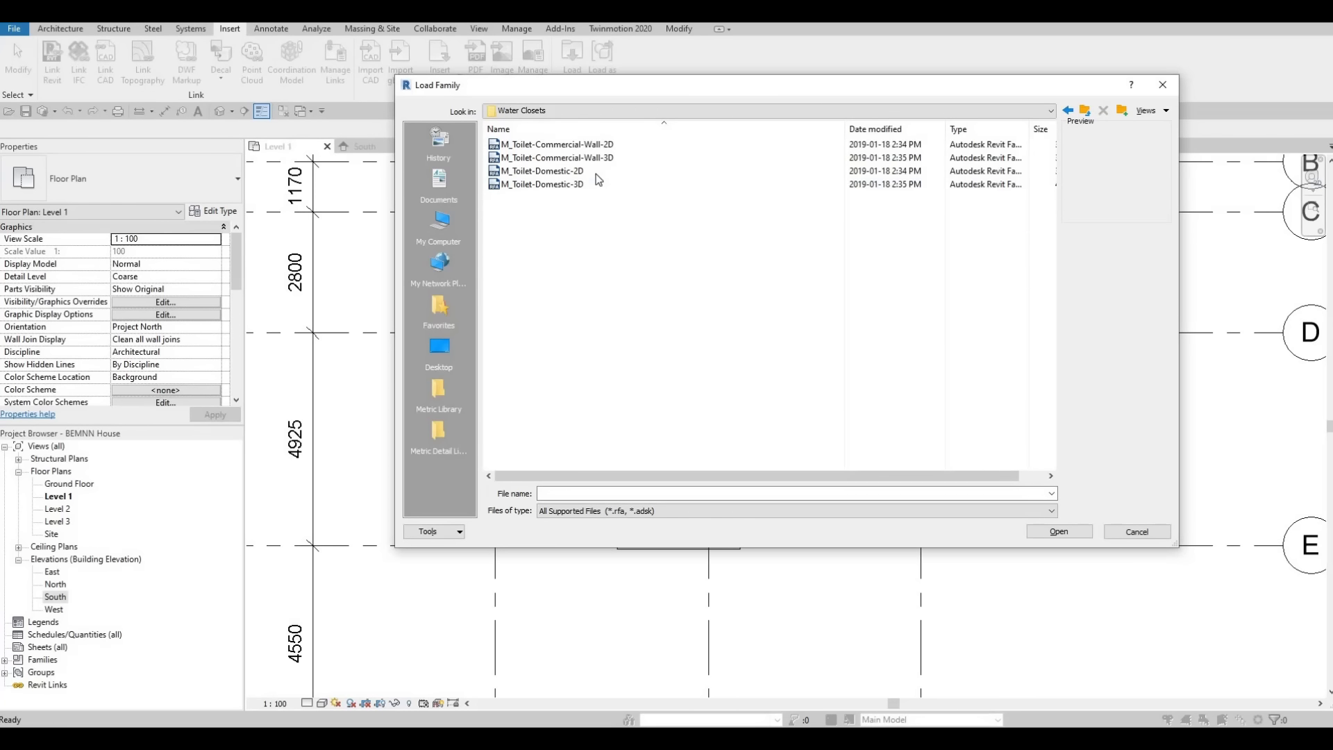
# Compare the previews of the commercial and domestic toilet families and load M_Toilet-Domestic-2D into the project.
pyautogui.click(591, 145)
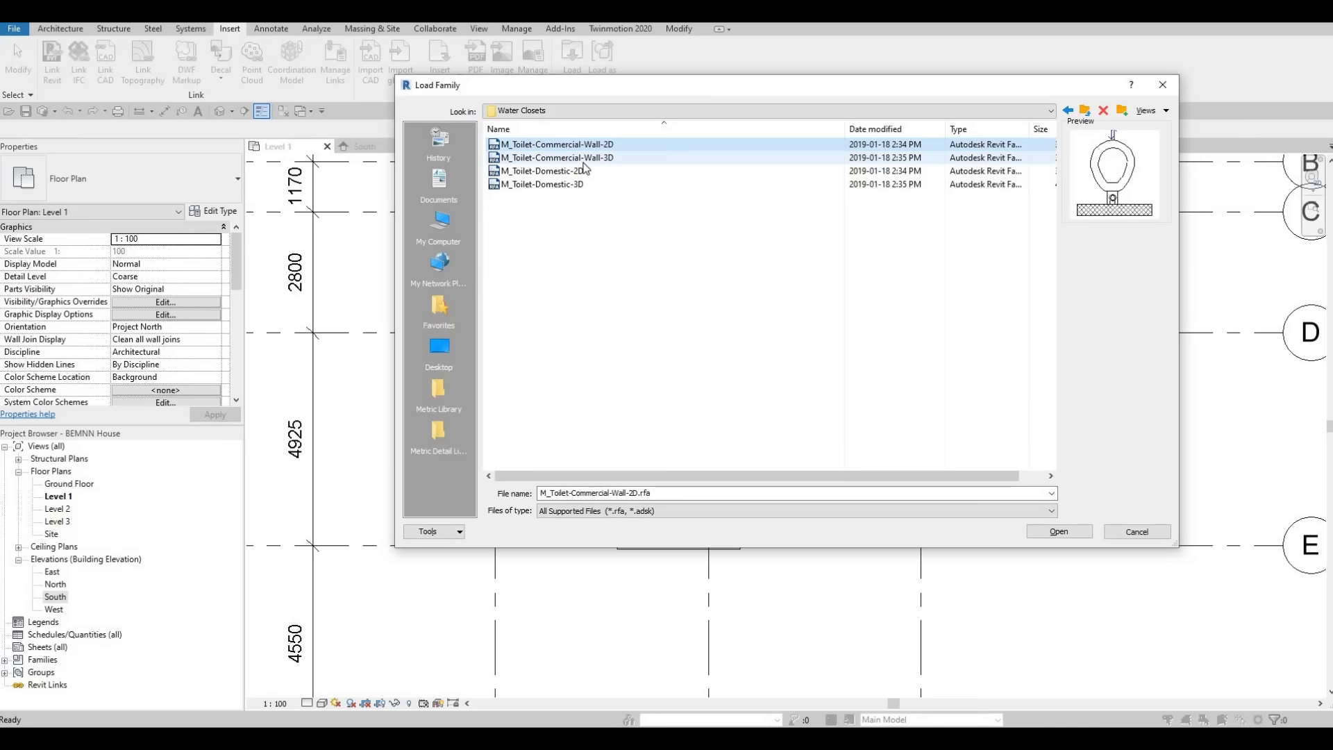
pyautogui.click(582, 159)
pyautogui.click(548, 173)
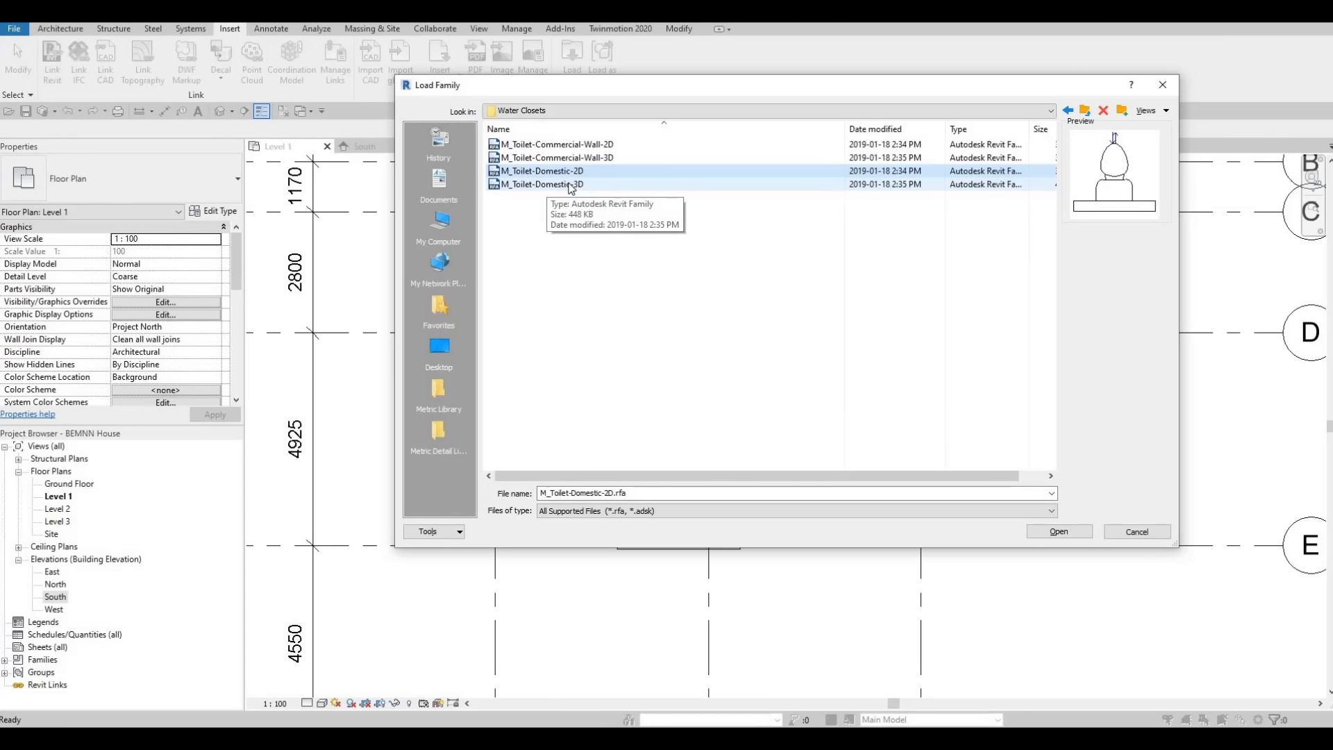
pyautogui.click(569, 185)
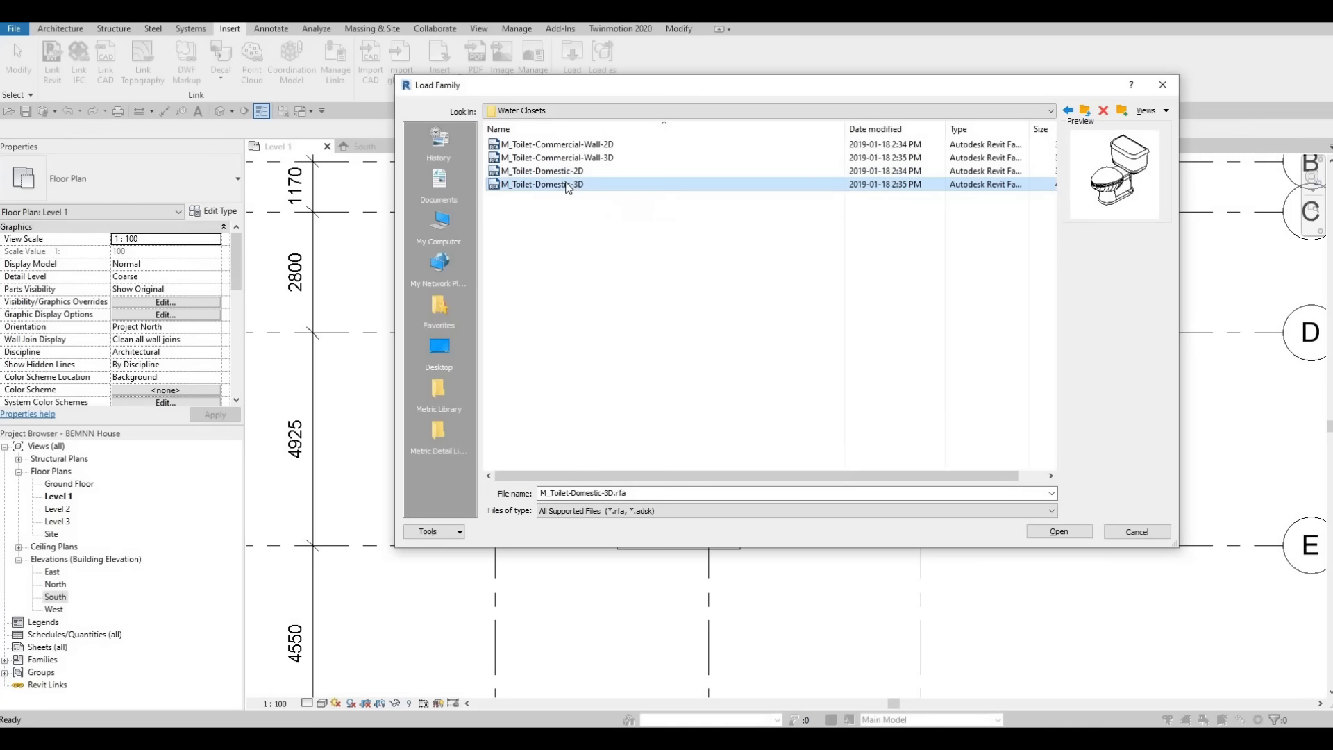
pyautogui.click(539, 175)
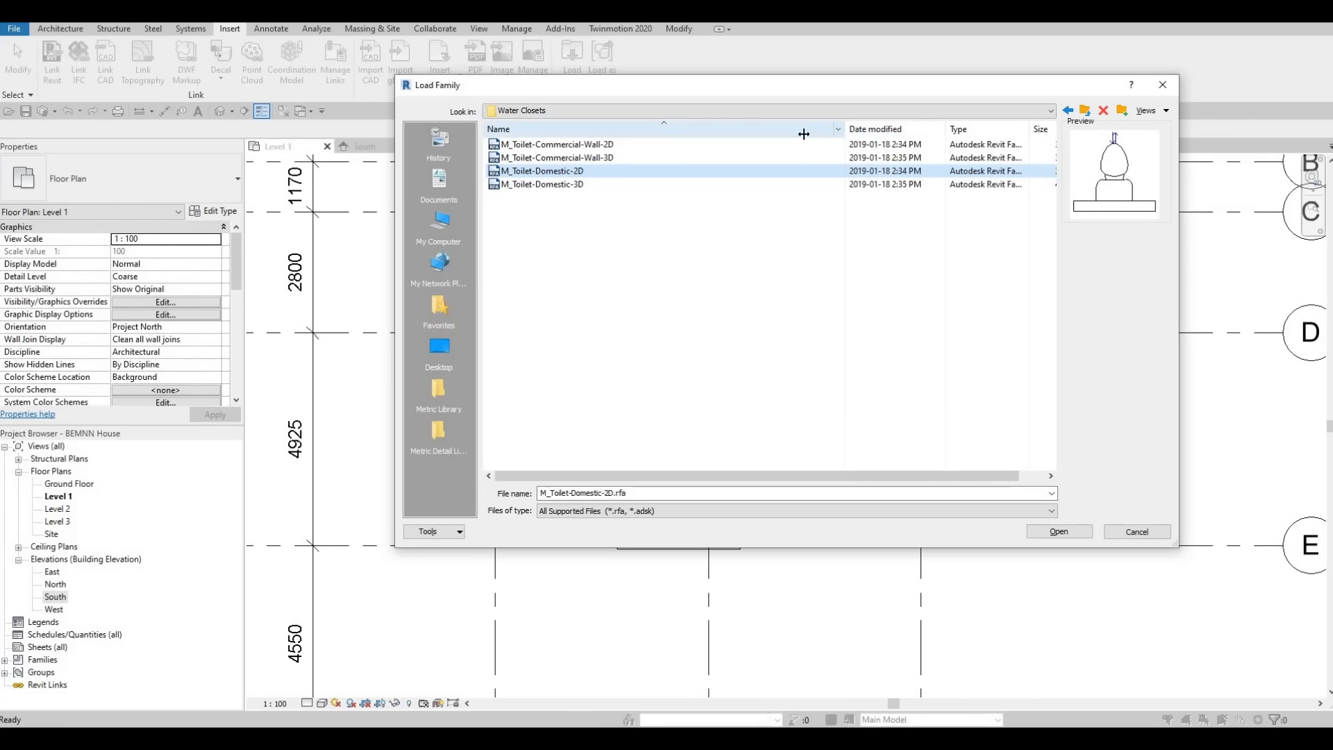
pyautogui.moveTo(787, 134); pyautogui.dragTo(782, 134)
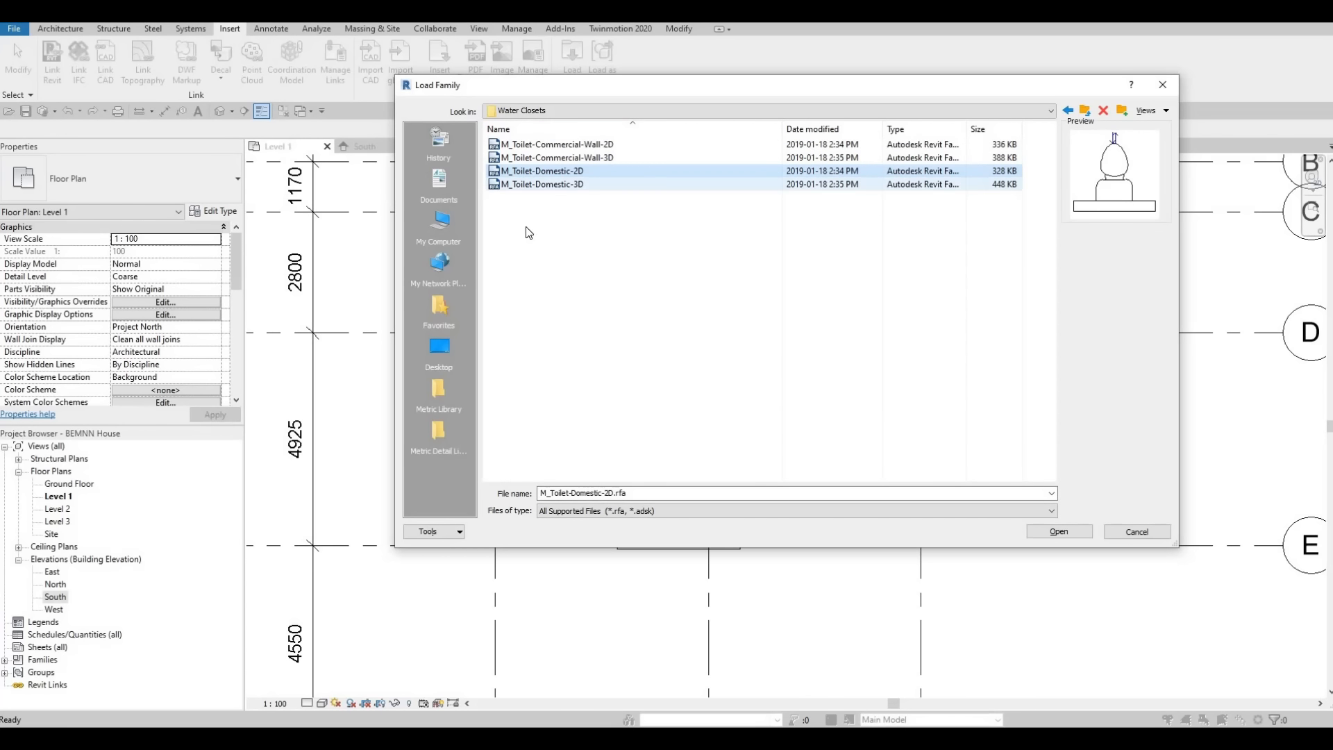
pyautogui.click(1058, 535)
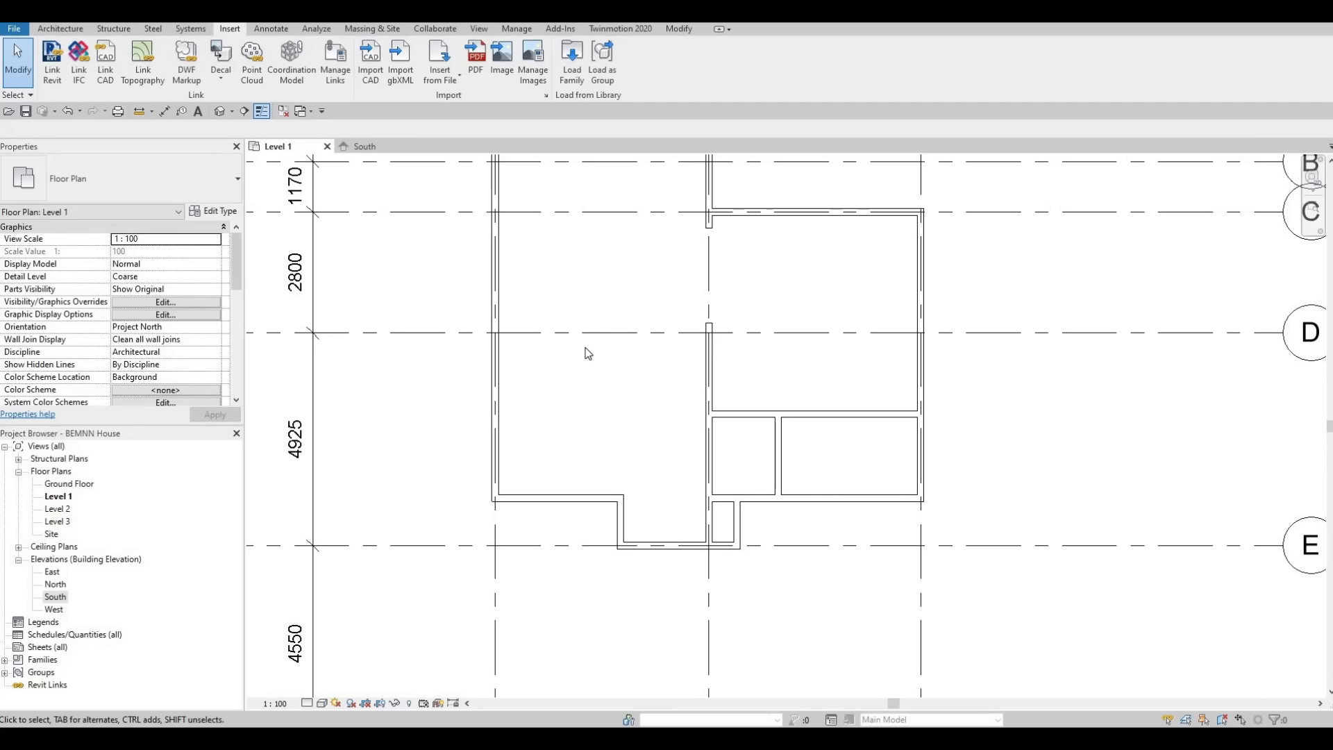
# Place M_Toilet-Domestic-2D in the small room on the dividing wall's grid 2 side, about 500 mm below the room's upper wall.
pyautogui.press('c')
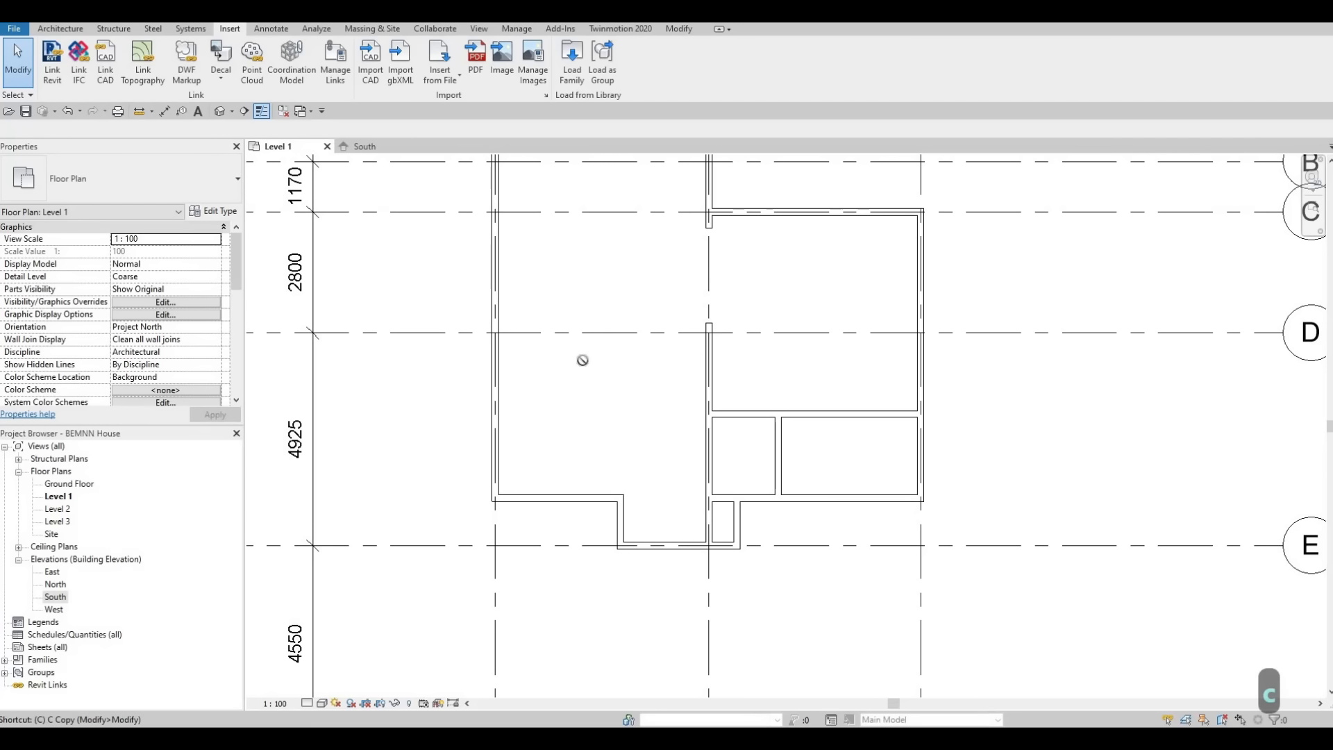
pyautogui.press('m')
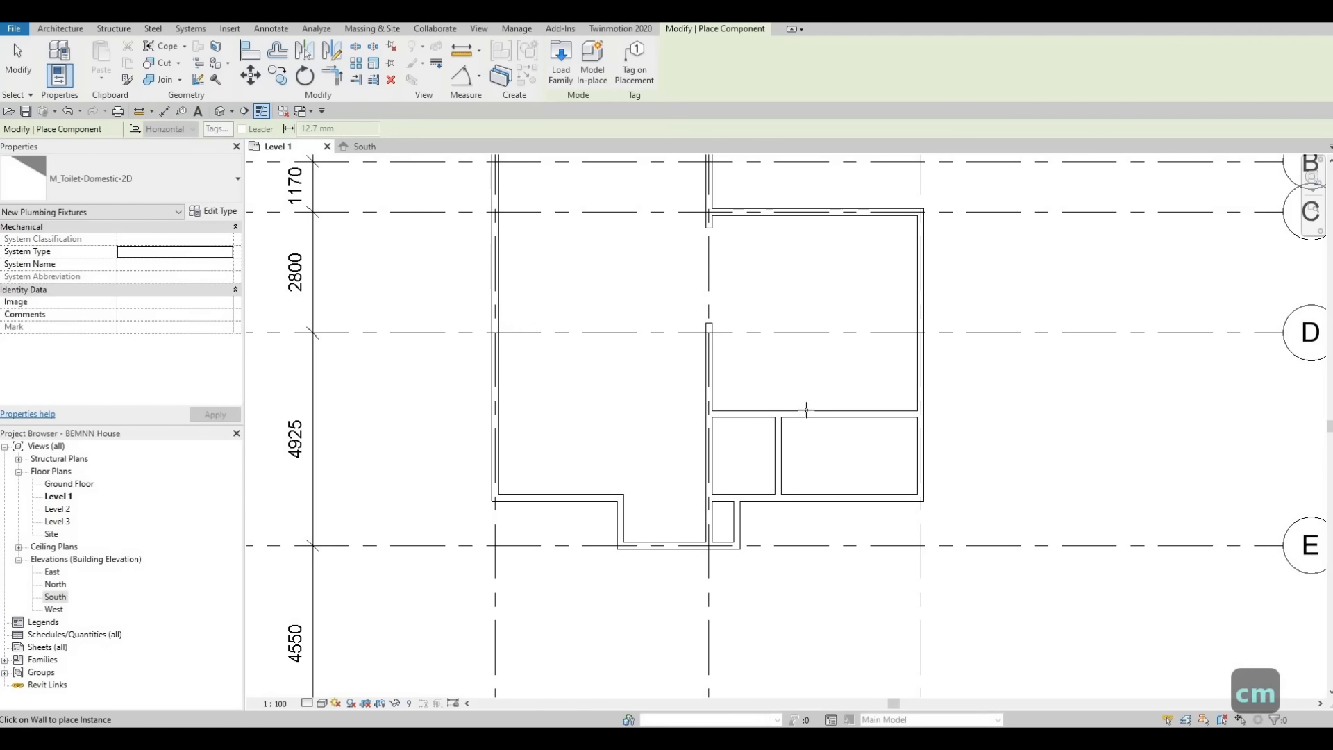
pyautogui.scroll(2, 757, 409)
pyautogui.scroll(2, 799, 450)
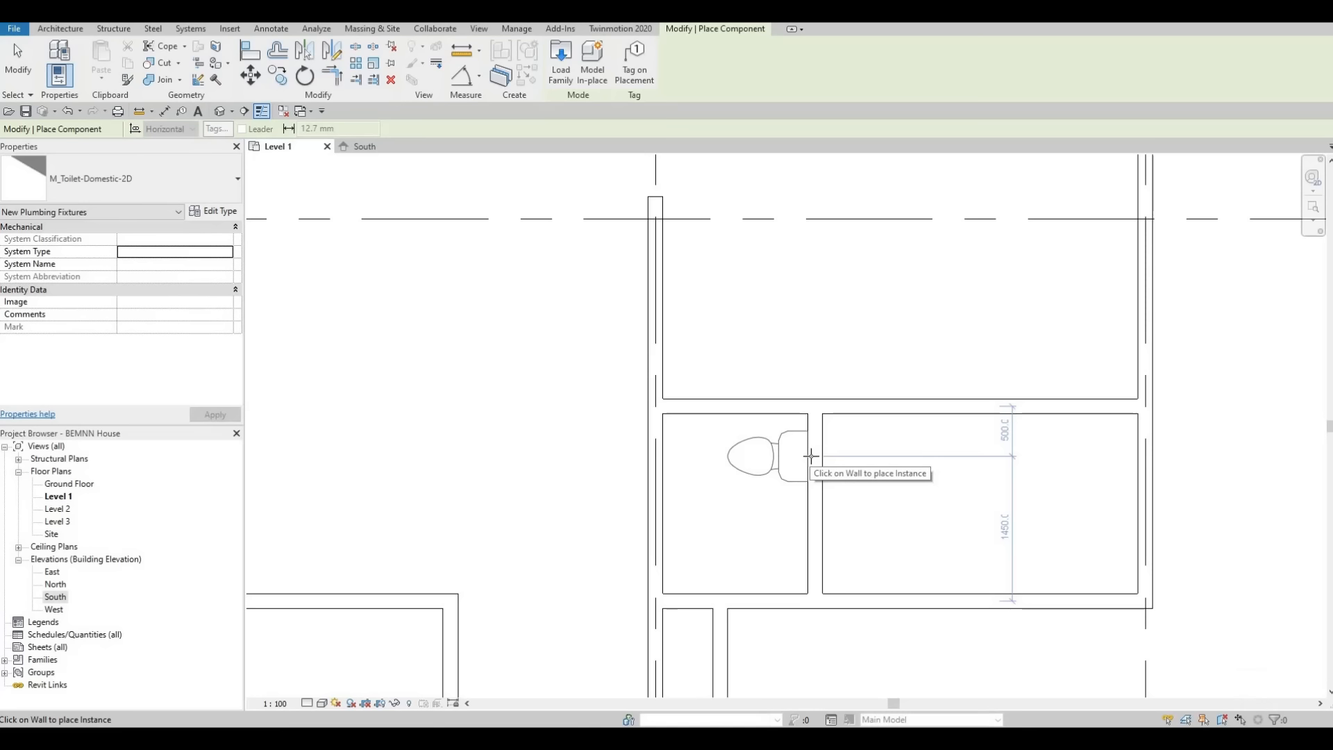
pyautogui.click(811, 456)
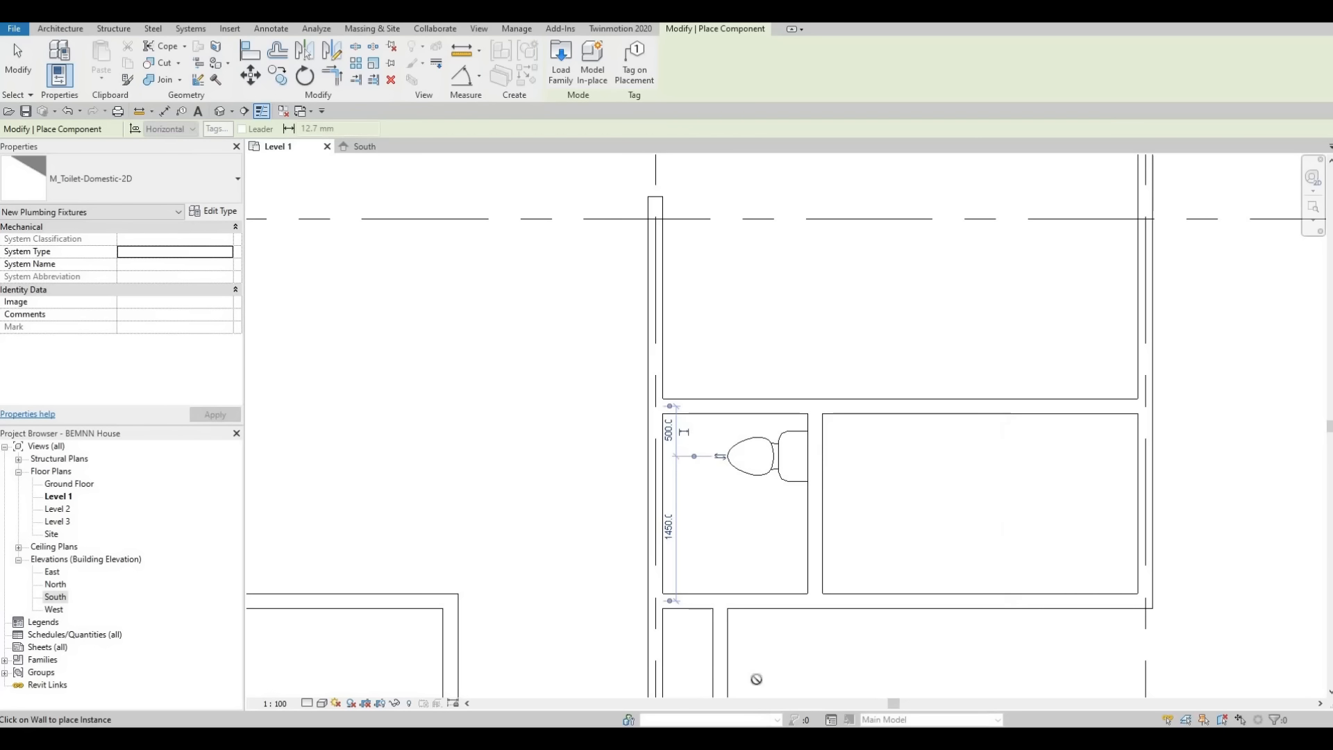
pyautogui.press('Escape')
pyautogui.press('Escape')
pyautogui.press('Escape')
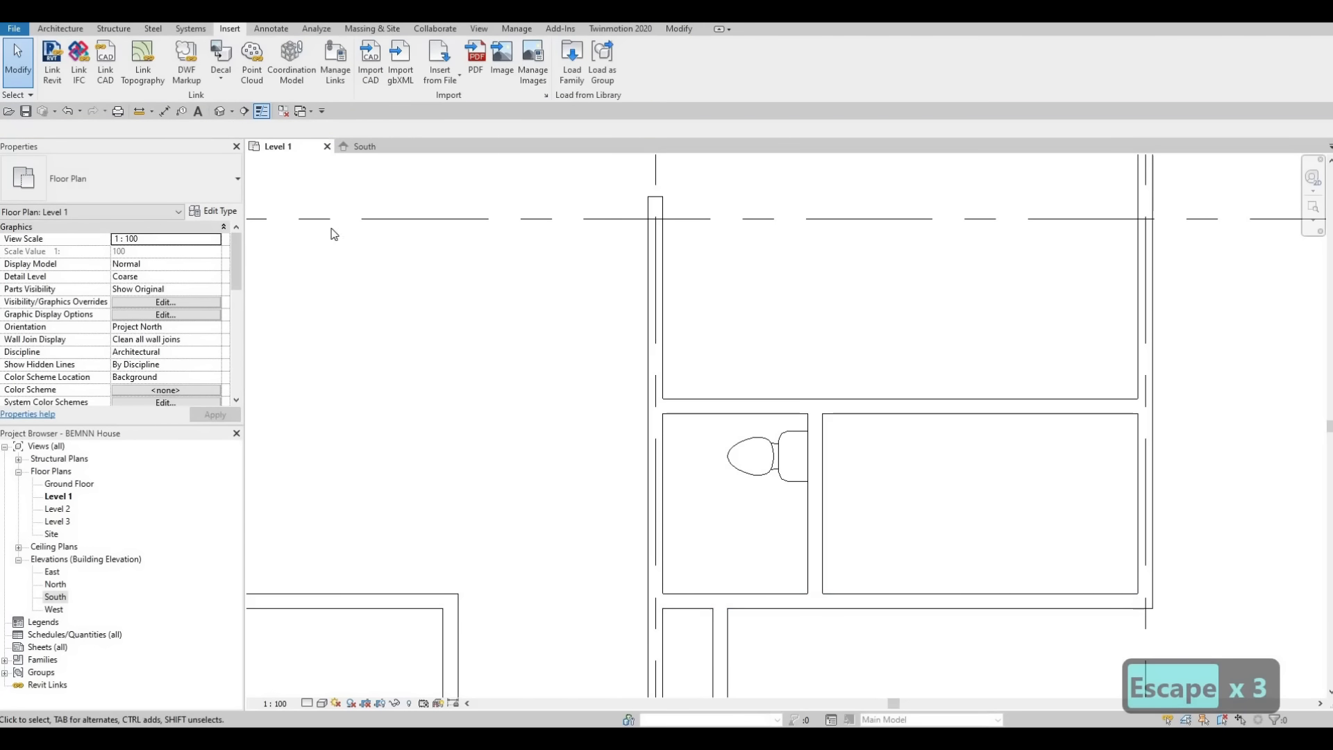
# Start placing a component and look through the component families and types available in the project.
pyautogui.click(60, 29)
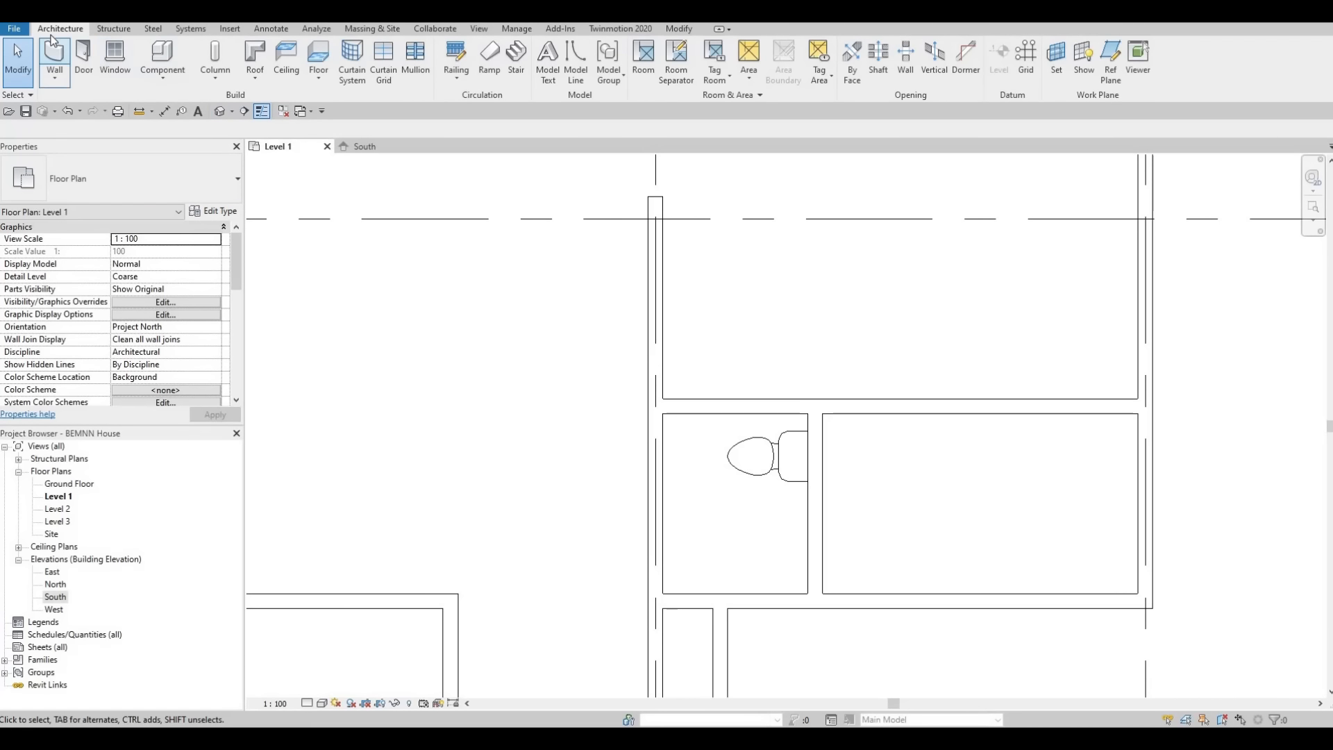
pyautogui.click(163, 59)
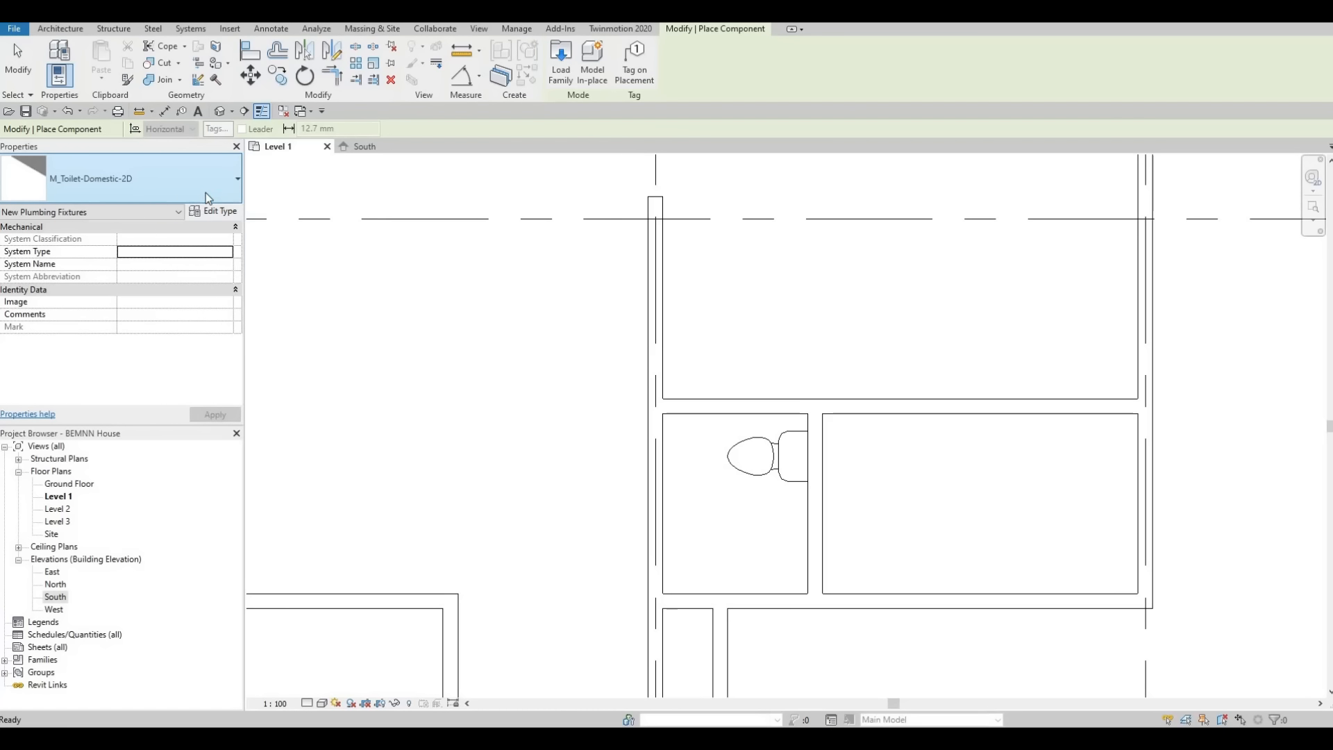
pyautogui.click(207, 178)
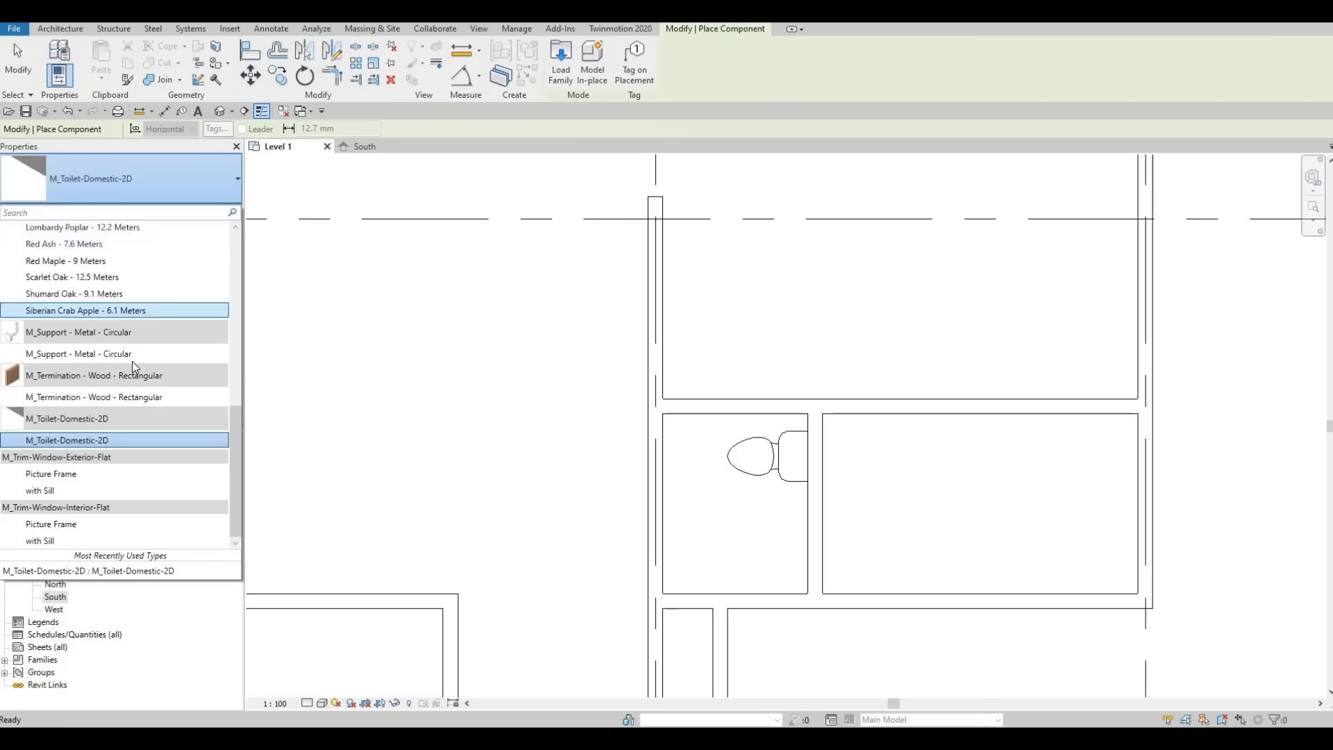
pyautogui.scroll(3, 134, 366)
pyautogui.scroll(-6, 134, 368)
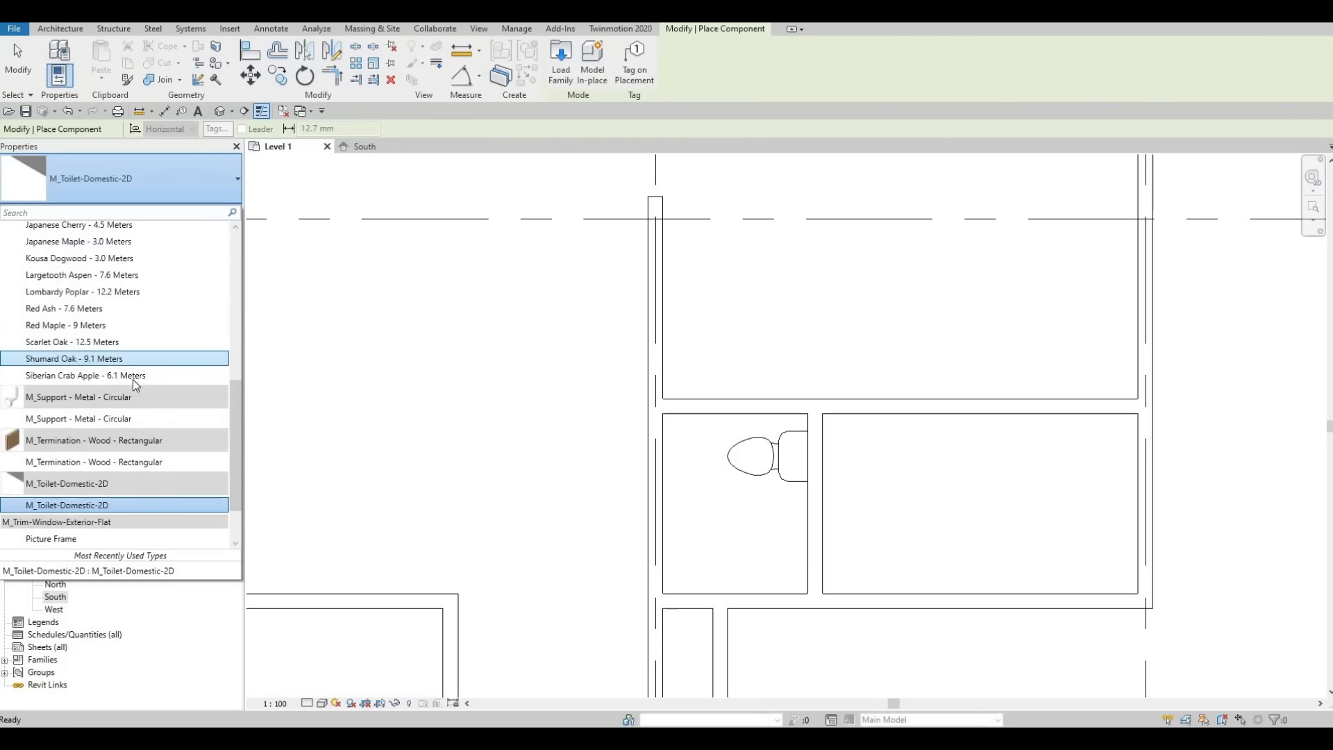
pyautogui.scroll(8, 134, 389)
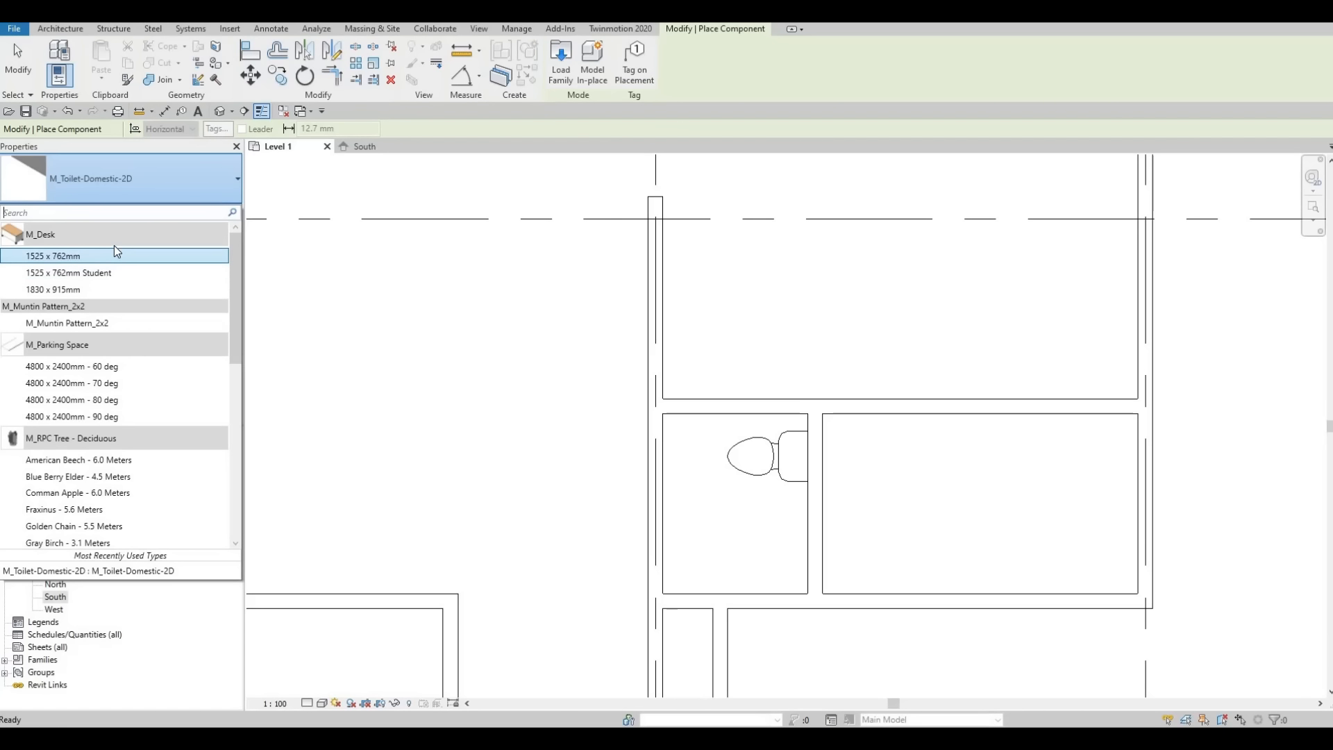
pyautogui.scroll(-10, 117, 248)
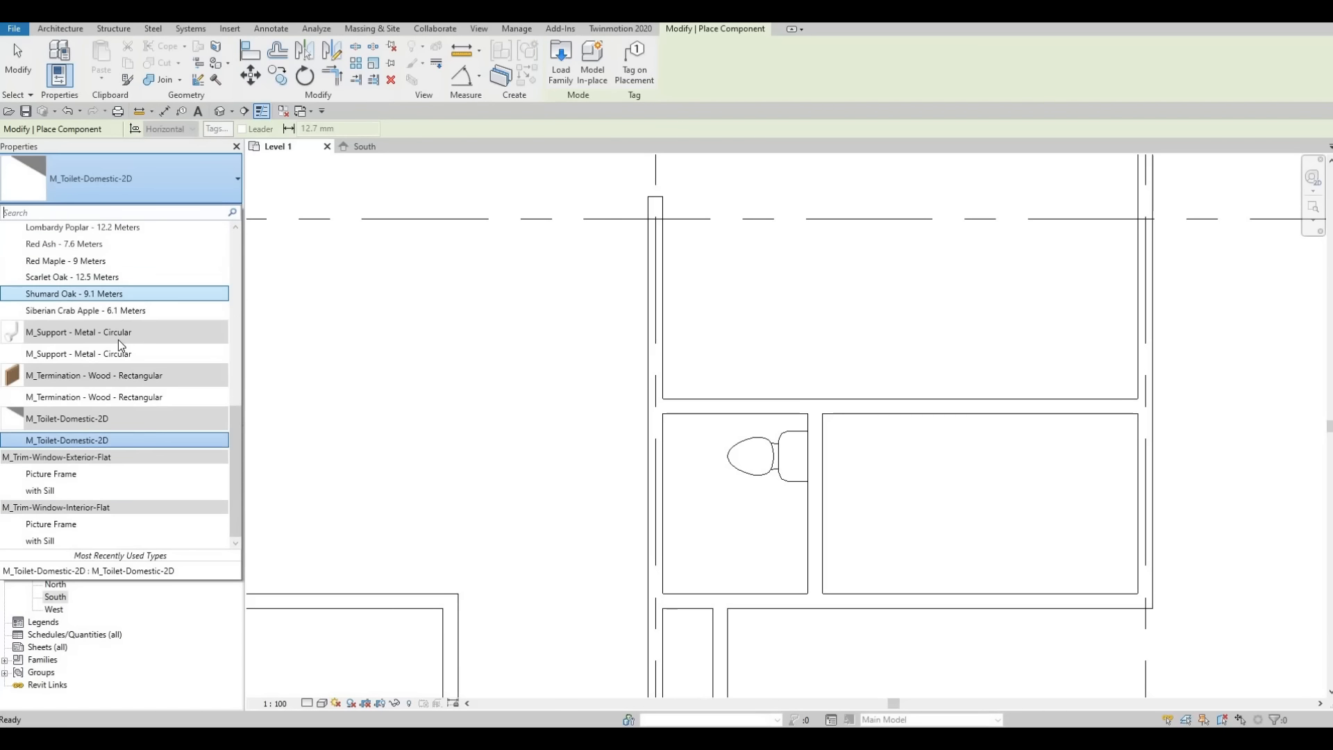
pyautogui.scroll(4, 118, 346)
pyautogui.scroll(-3, 121, 345)
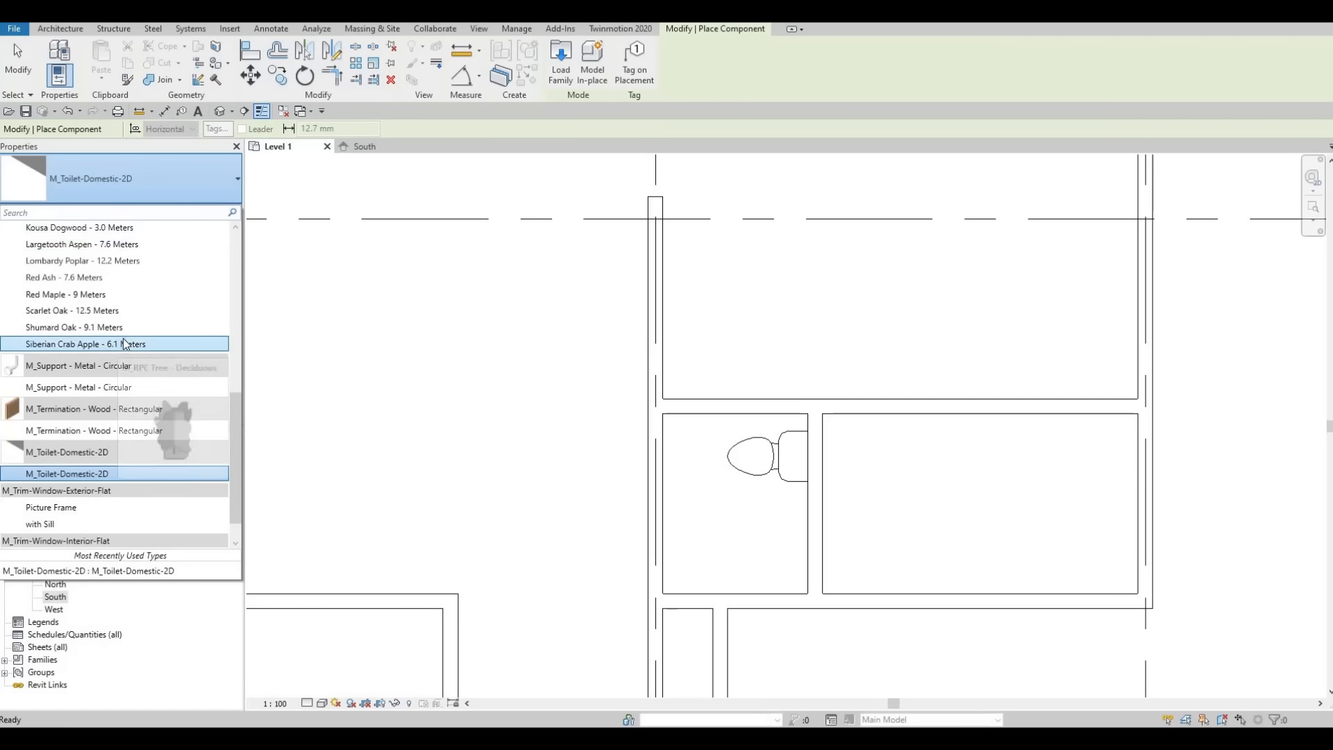
pyautogui.scroll(8, 111, 345)
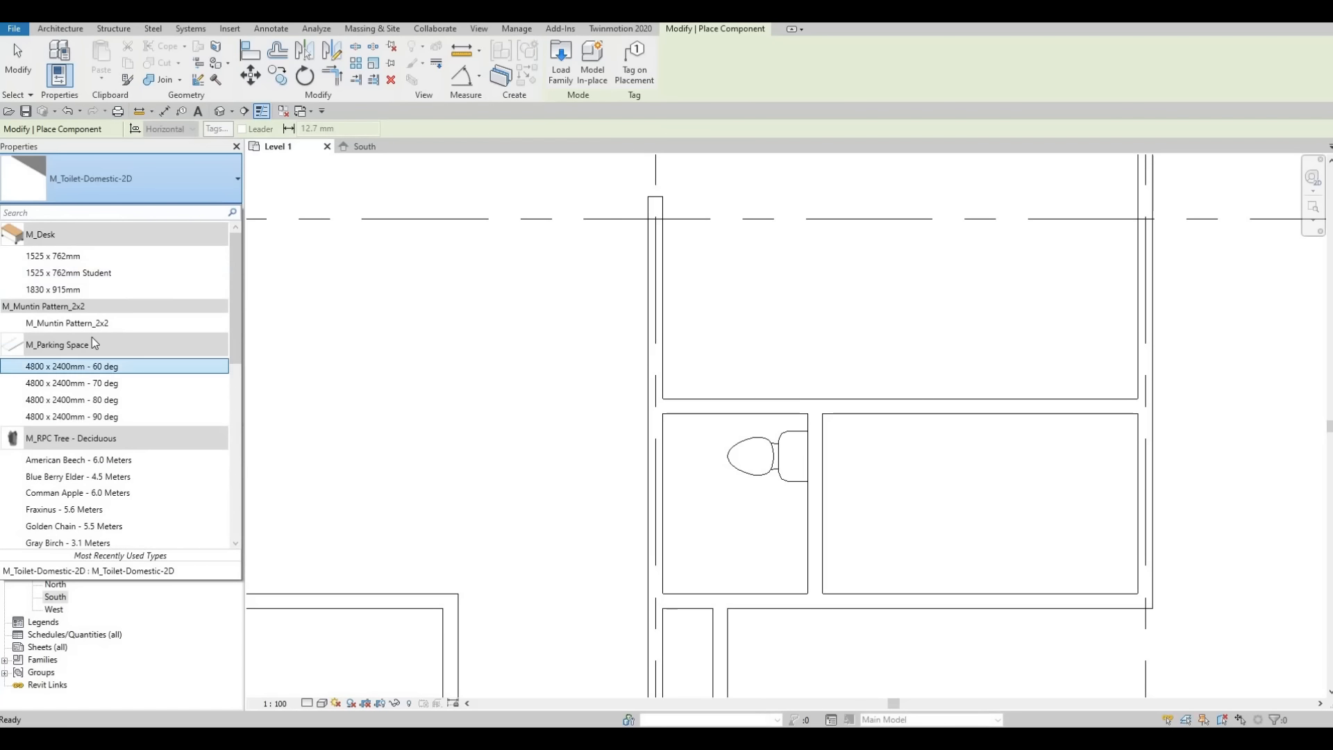
pyautogui.scroll(-10, 97, 354)
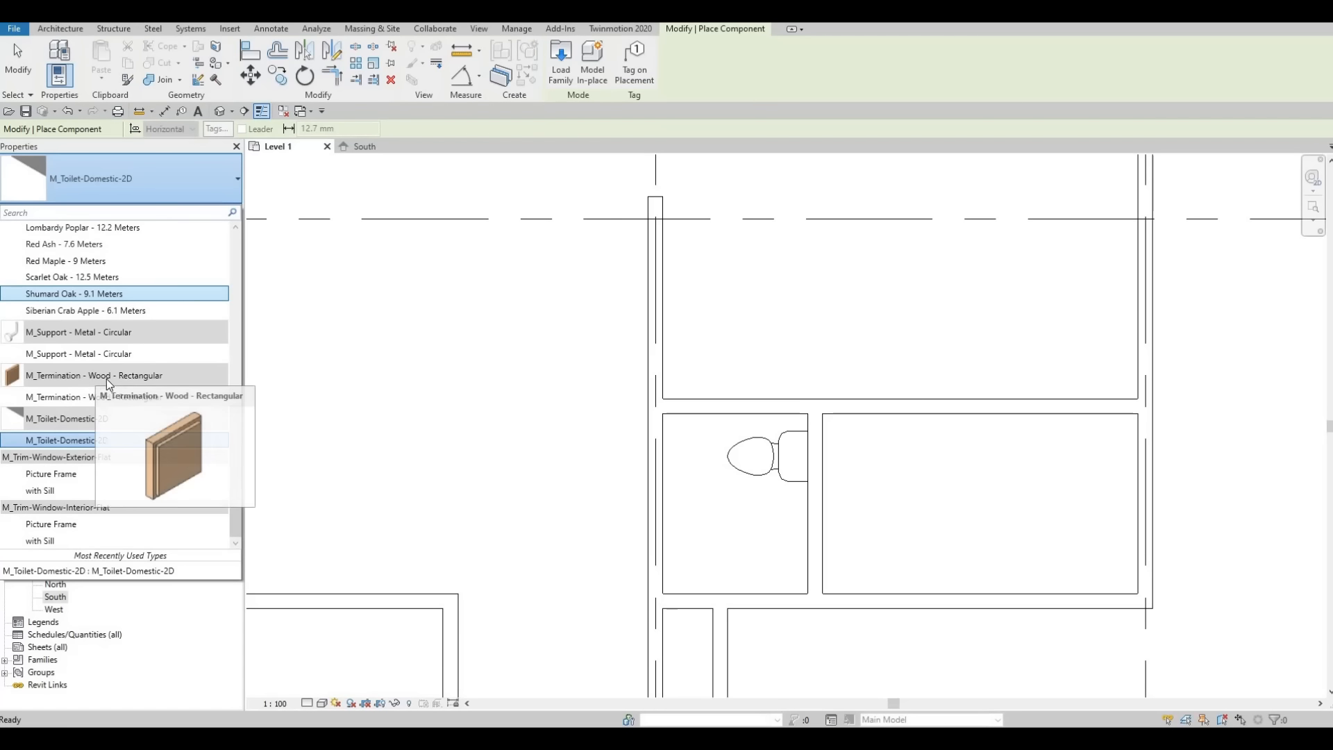
pyautogui.scroll(3, 97, 386)
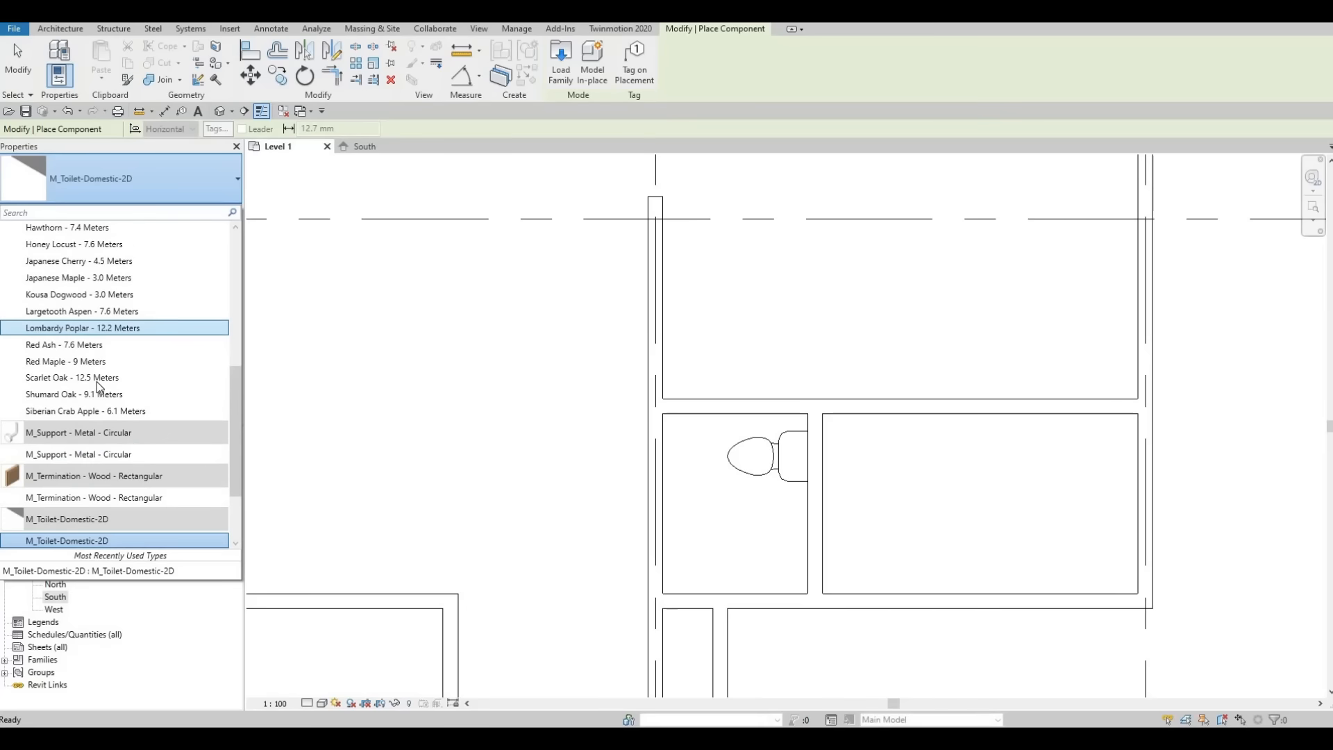
pyautogui.scroll(7, 97, 386)
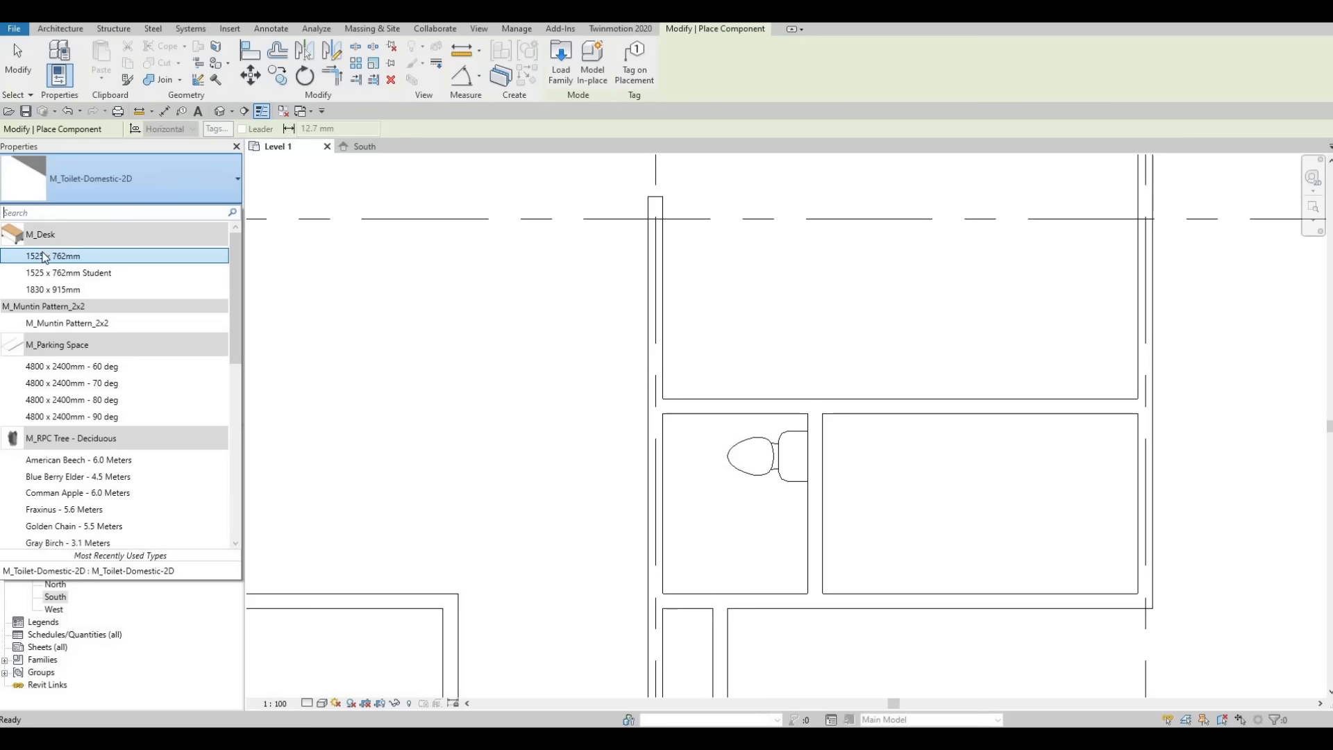
pyautogui.scroll(-2, 52, 309)
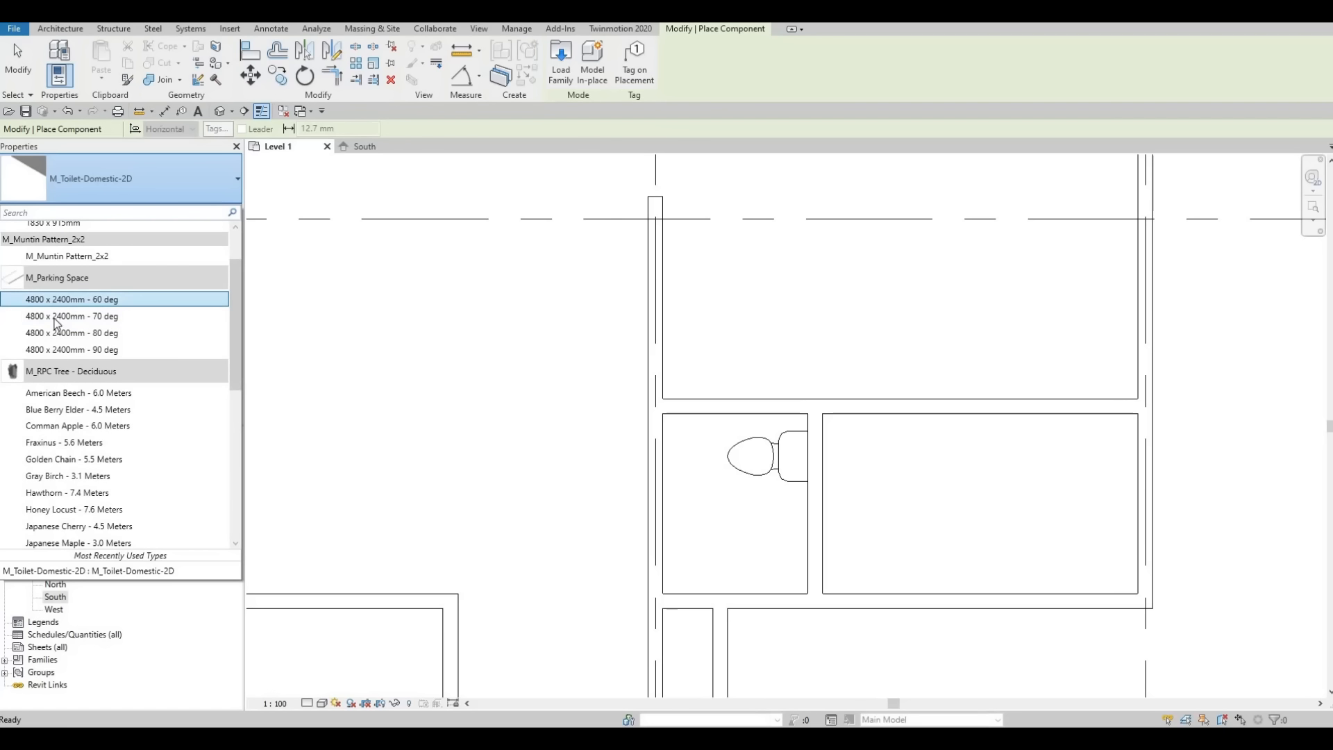
pyautogui.scroll(-4, 67, 360)
pyautogui.scroll(-5, 67, 360)
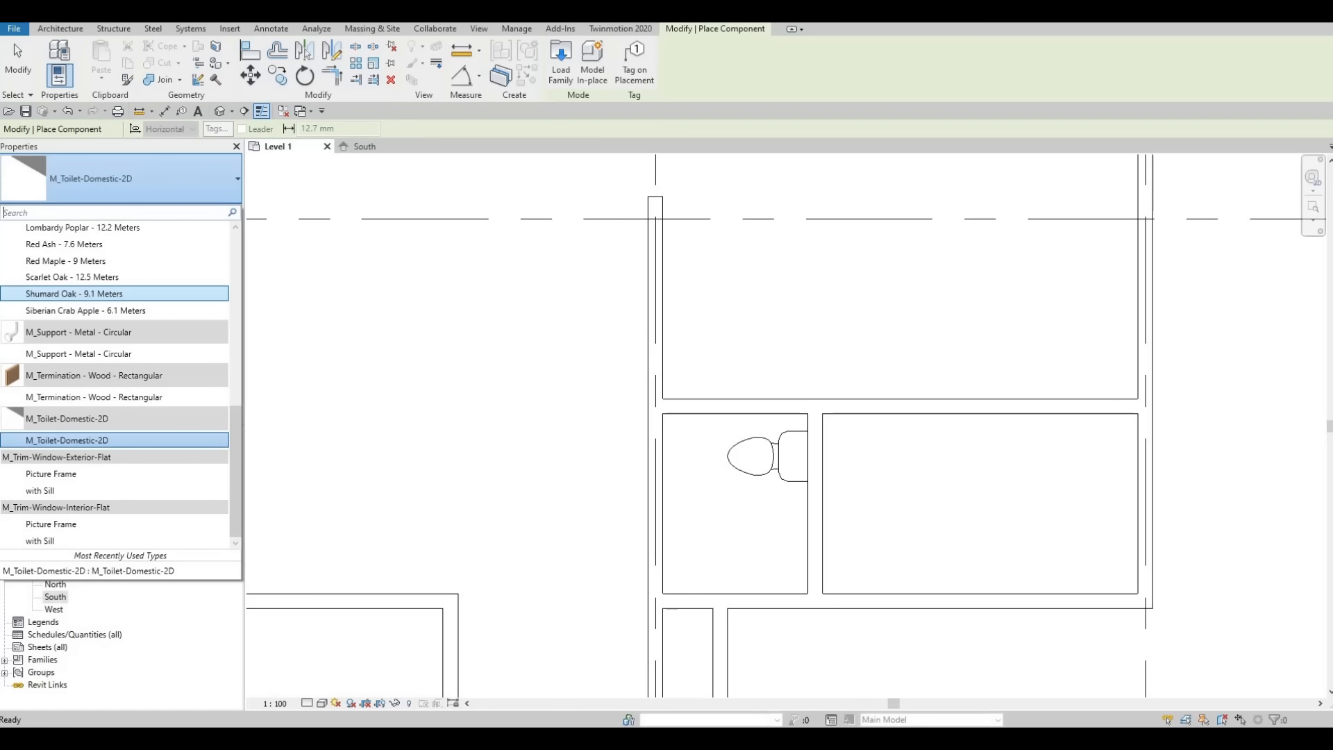
pyautogui.press('Up')
pyautogui.press('Up')
pyautogui.press('Up')
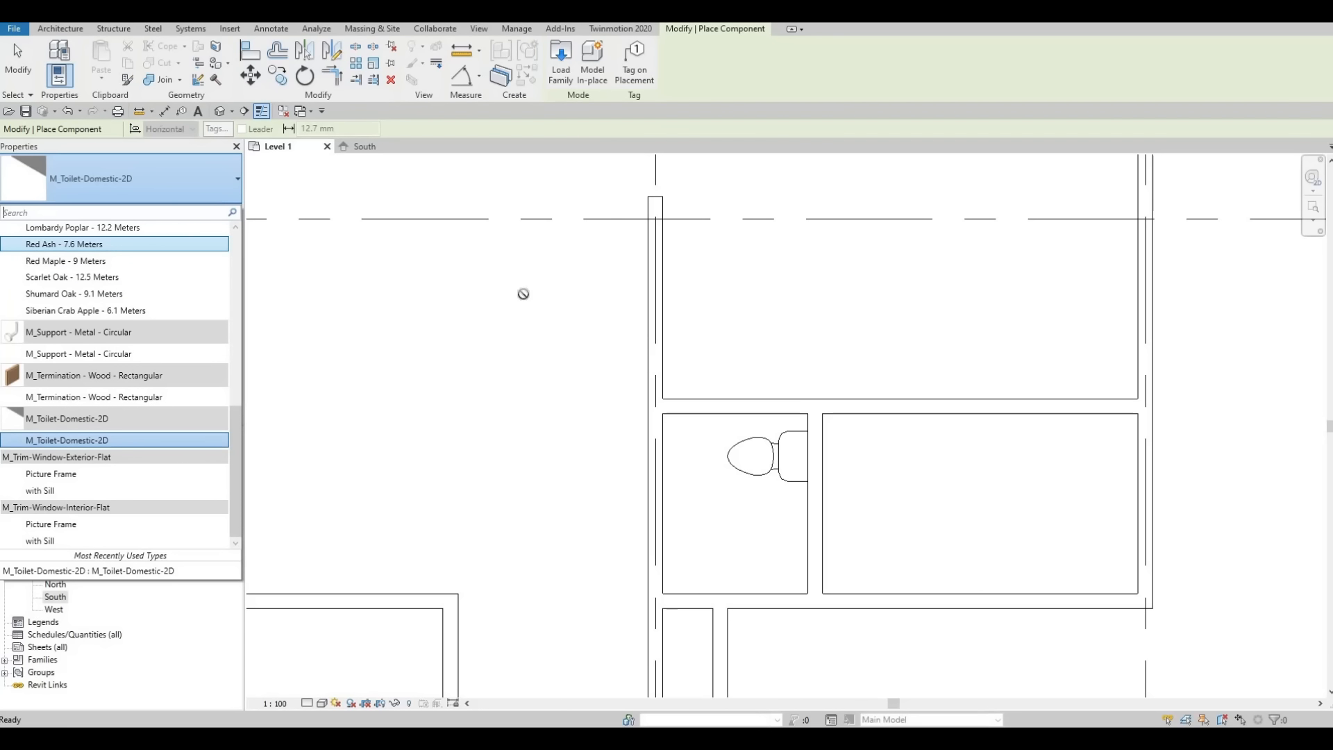
pyautogui.scroll(-3, 524, 294)
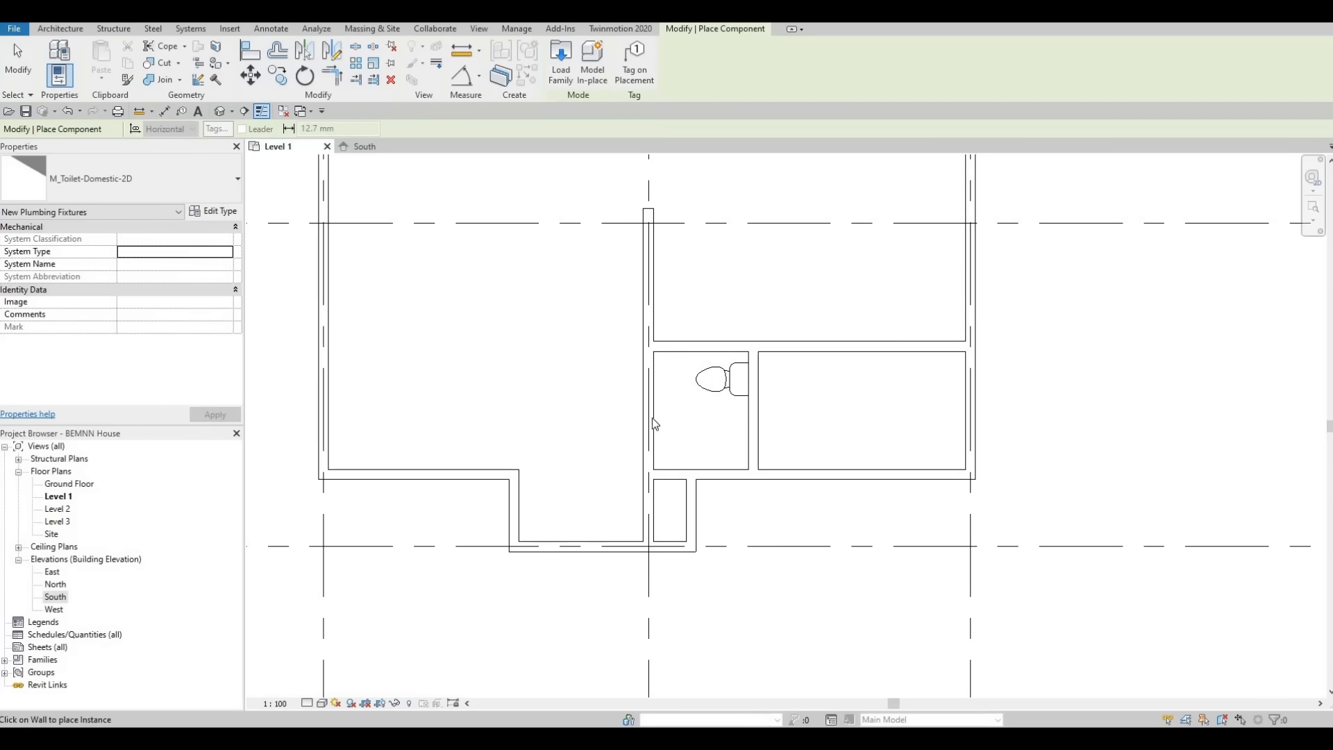
pyautogui.press('Escape')
pyautogui.press('Escape')
pyautogui.press('Escape')
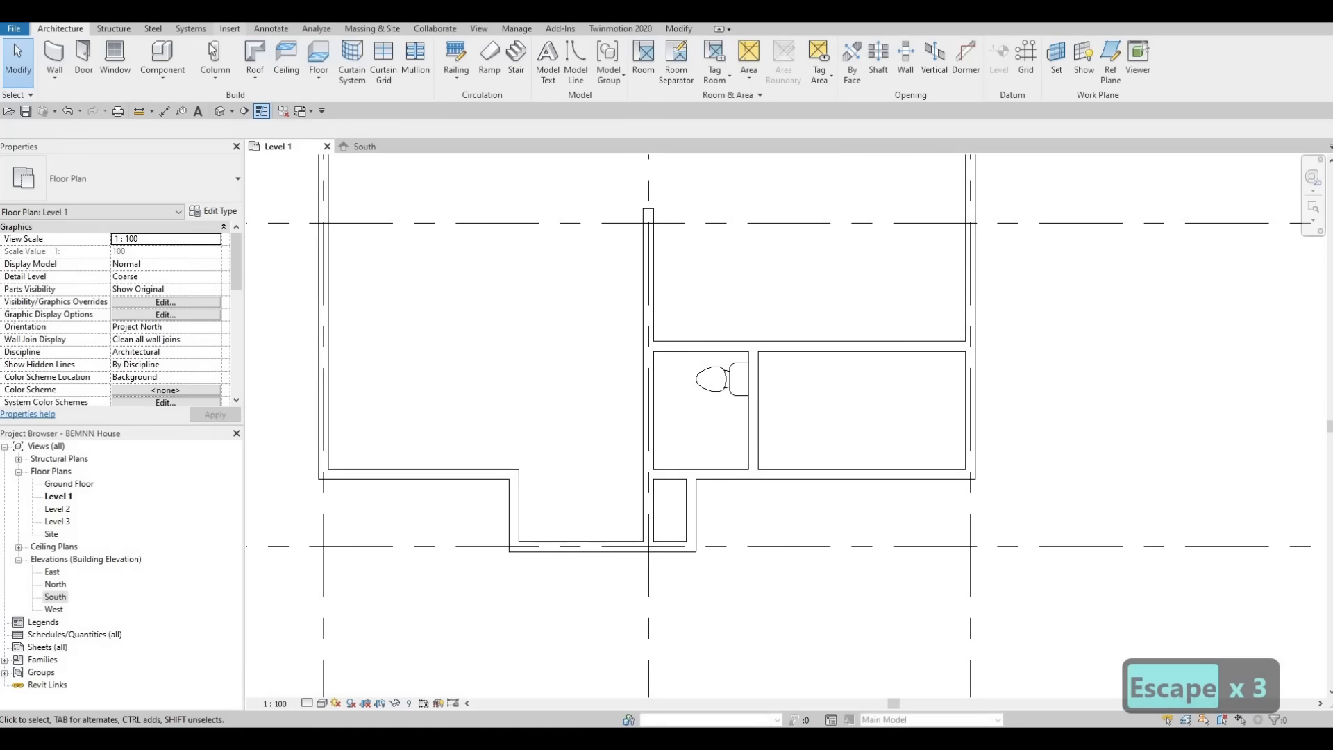
# Load the M_Sink Vanity-Square family into the project from the Sinks folder of the plumbing fixtures library.
pyautogui.click(229, 28)
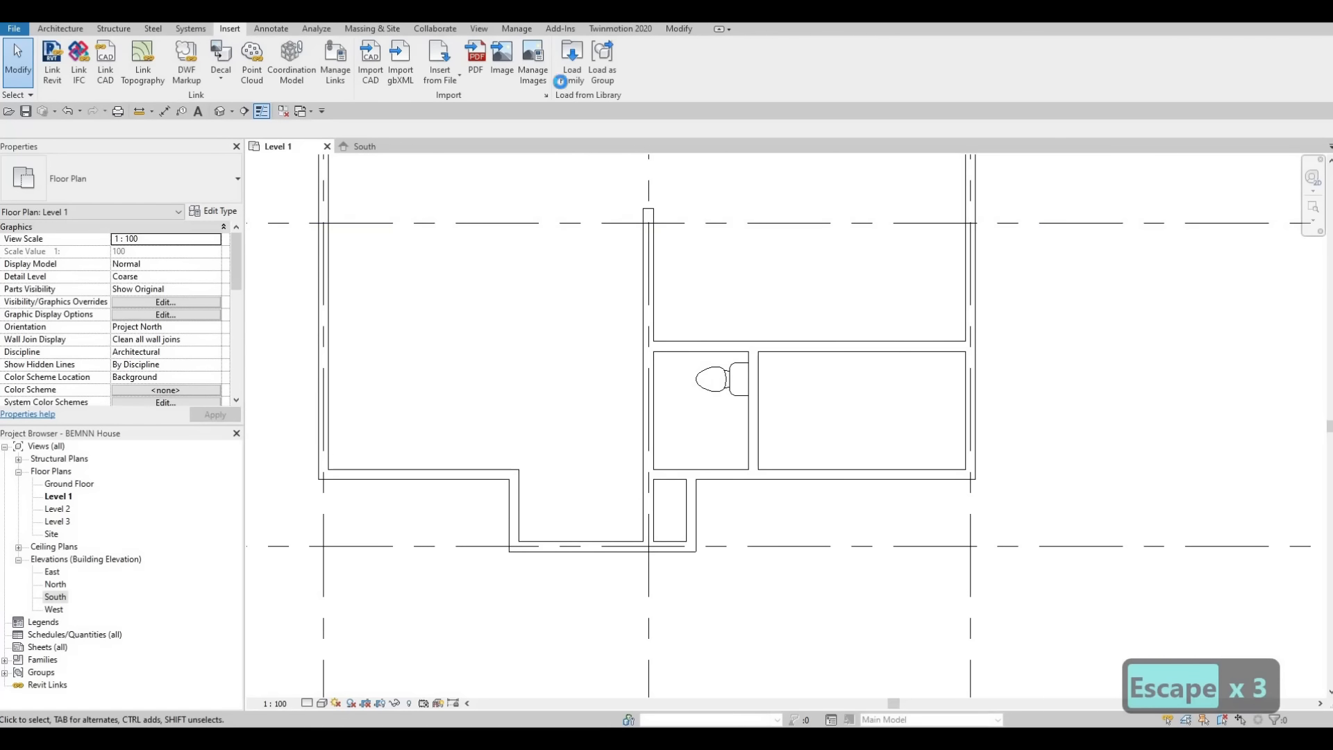
pyautogui.click(563, 78)
pyautogui.click(1089, 112)
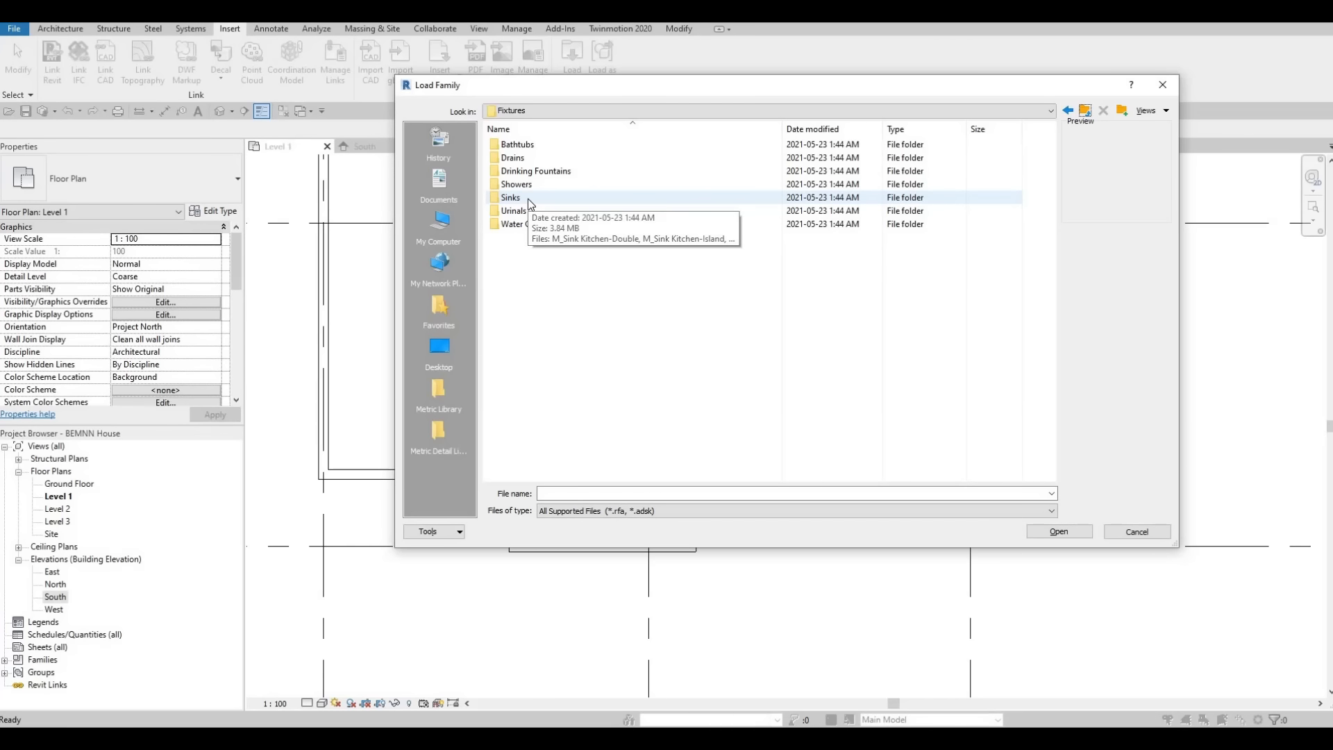
pyautogui.click(527, 199)
pyautogui.doubleClick(528, 198)
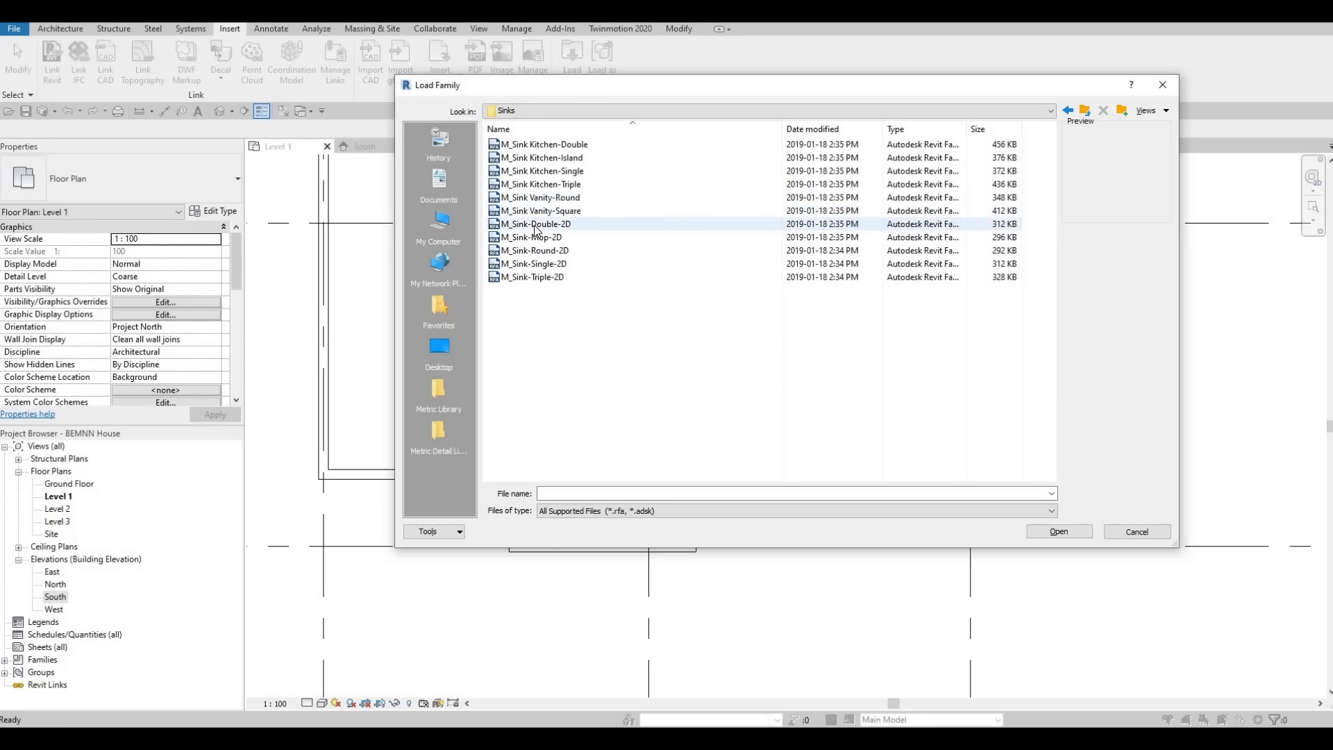
pyautogui.click(535, 223)
pyautogui.click(535, 211)
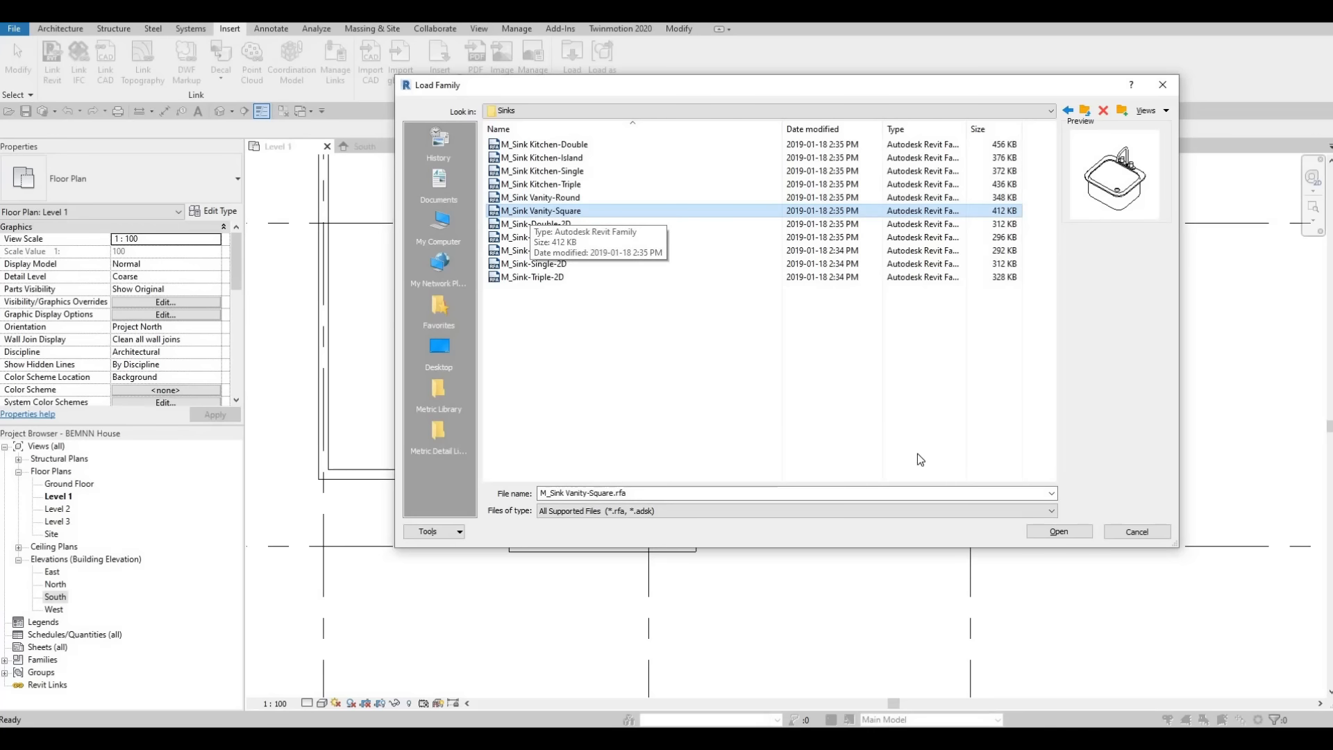
pyautogui.click(1069, 529)
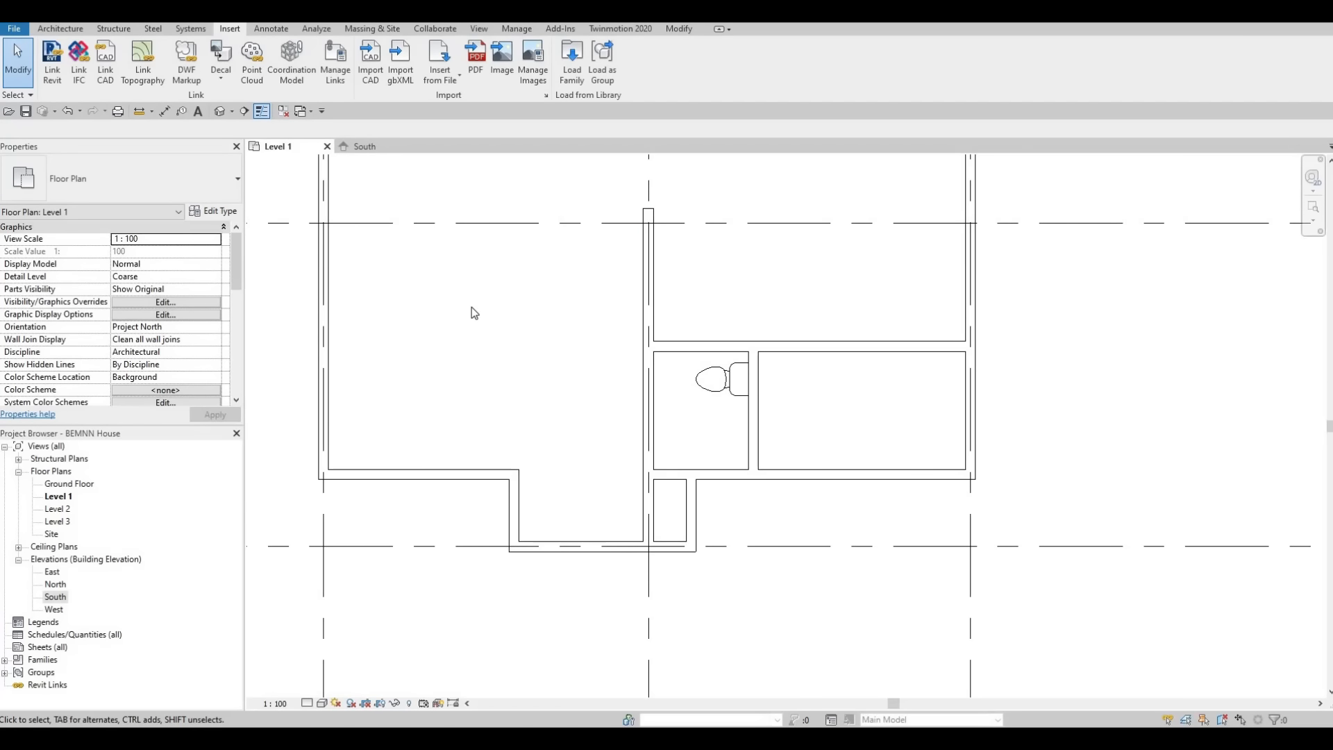
# Place the 500 x 440mm vanity sink below the toilet, faucet toward the dividing wall, about 200 mm from that wall and 300 mm from the lower wall.
pyautogui.press('c')
pyautogui.press('m')
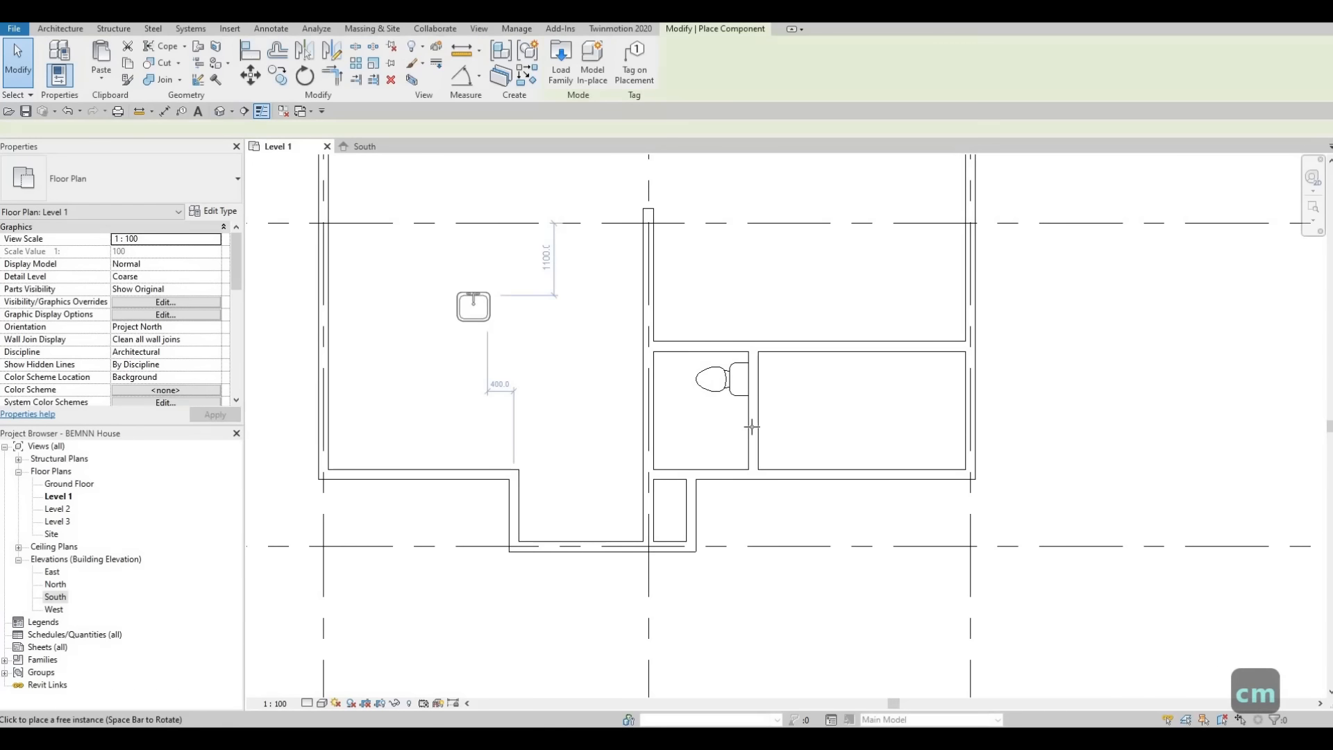
pyautogui.scroll(2, 726, 425)
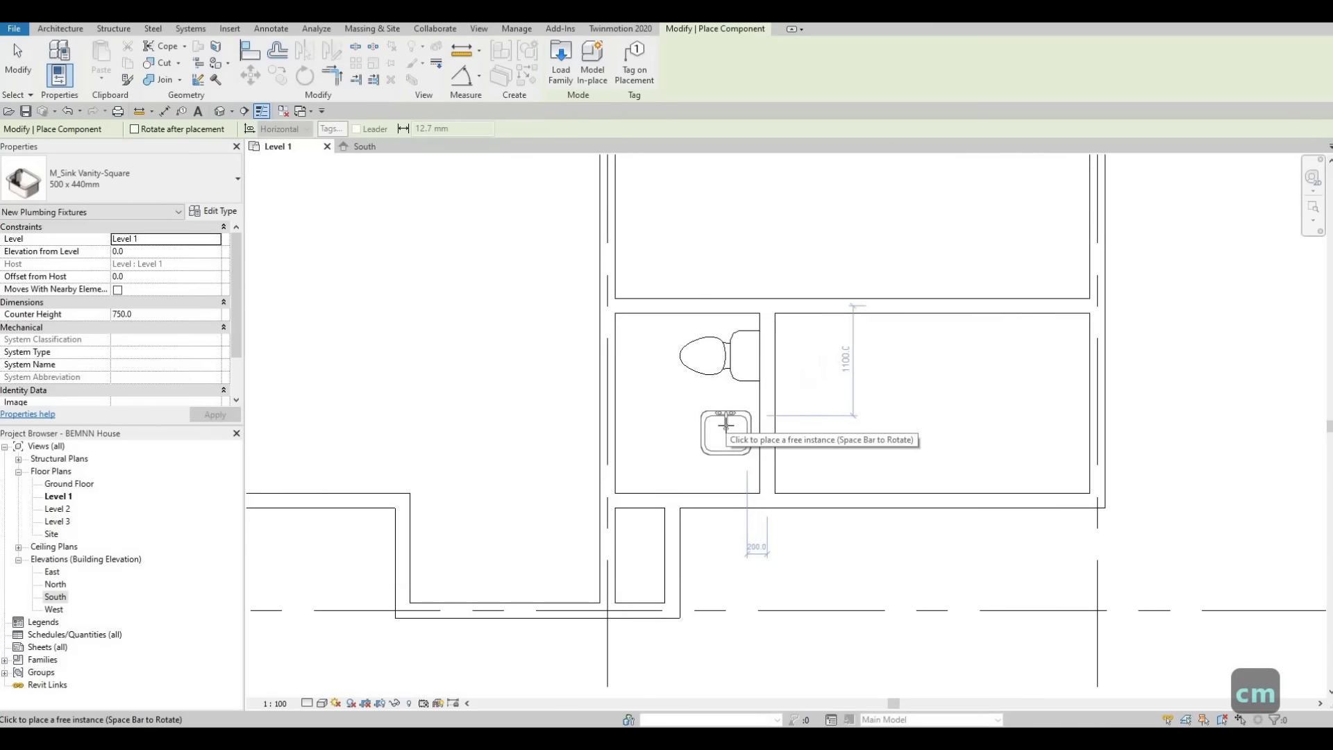
pyautogui.press('space')
pyautogui.press('space')
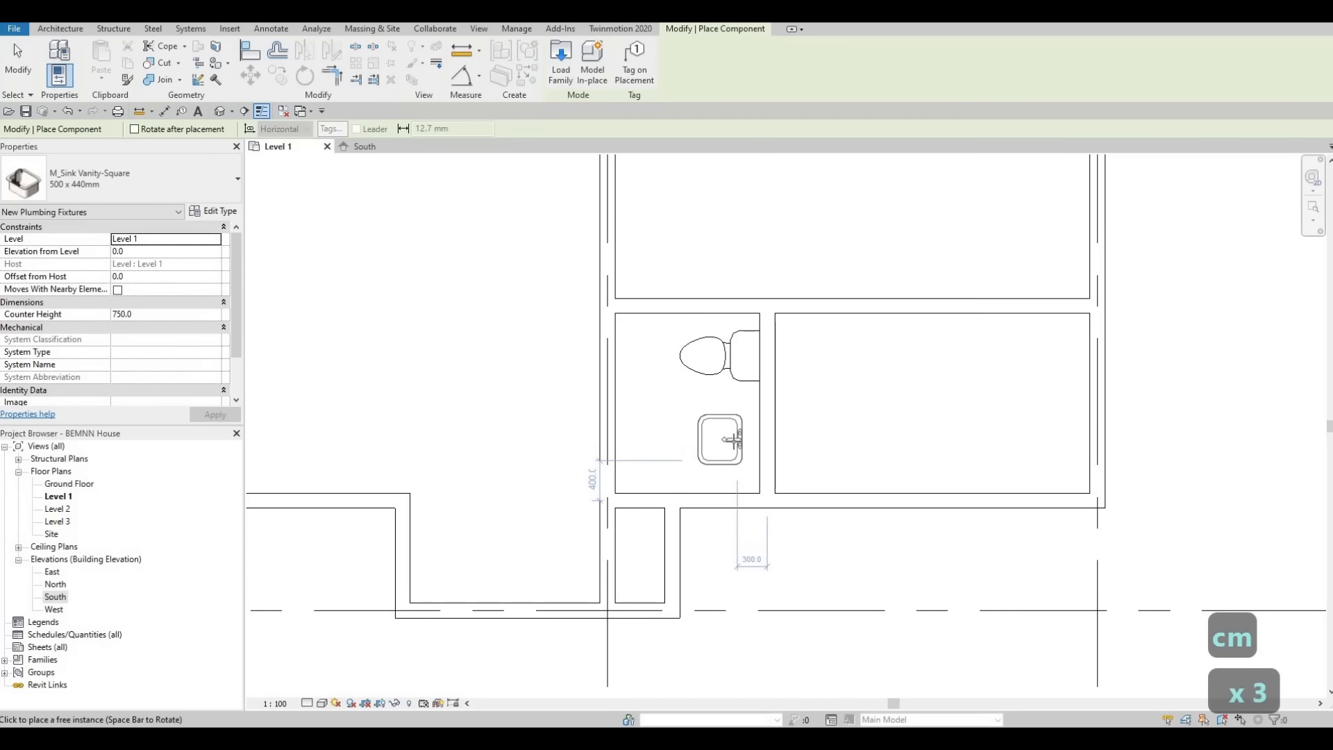
pyautogui.click(708, 485)
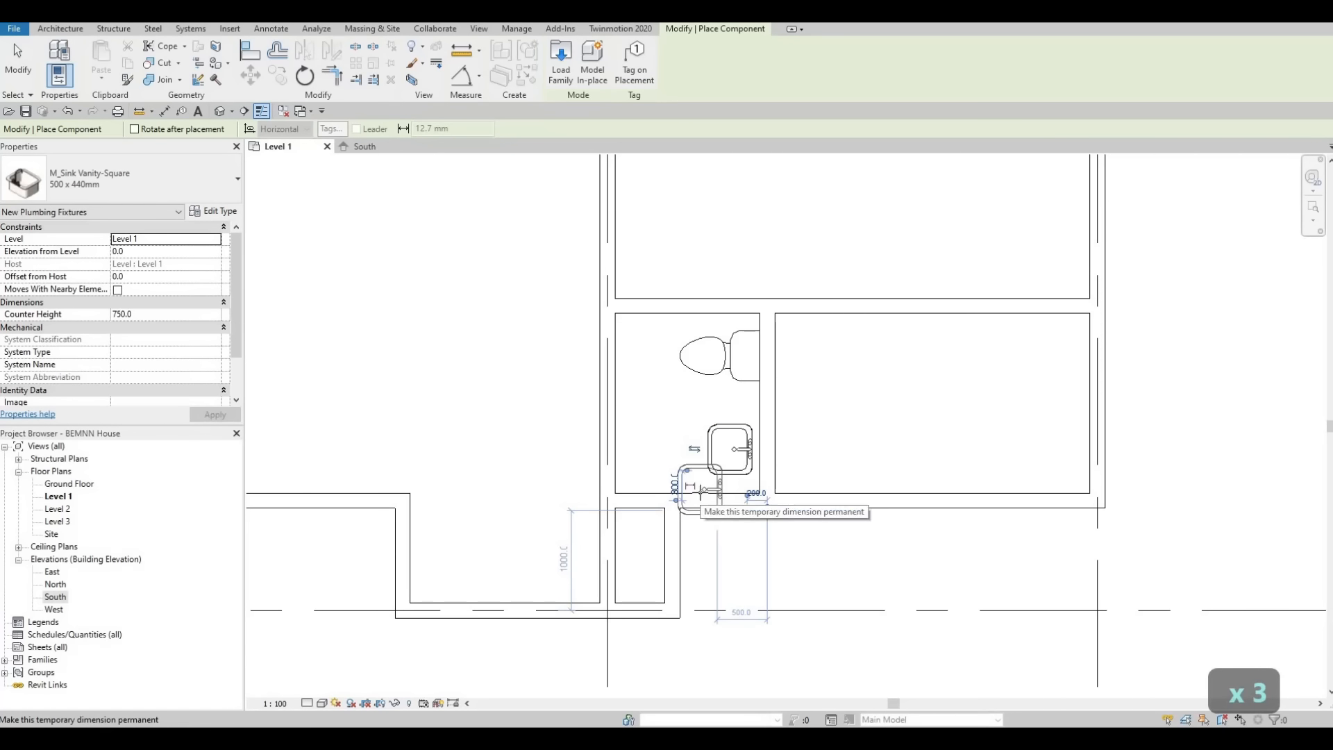
pyautogui.press('Escape')
pyautogui.press('Escape')
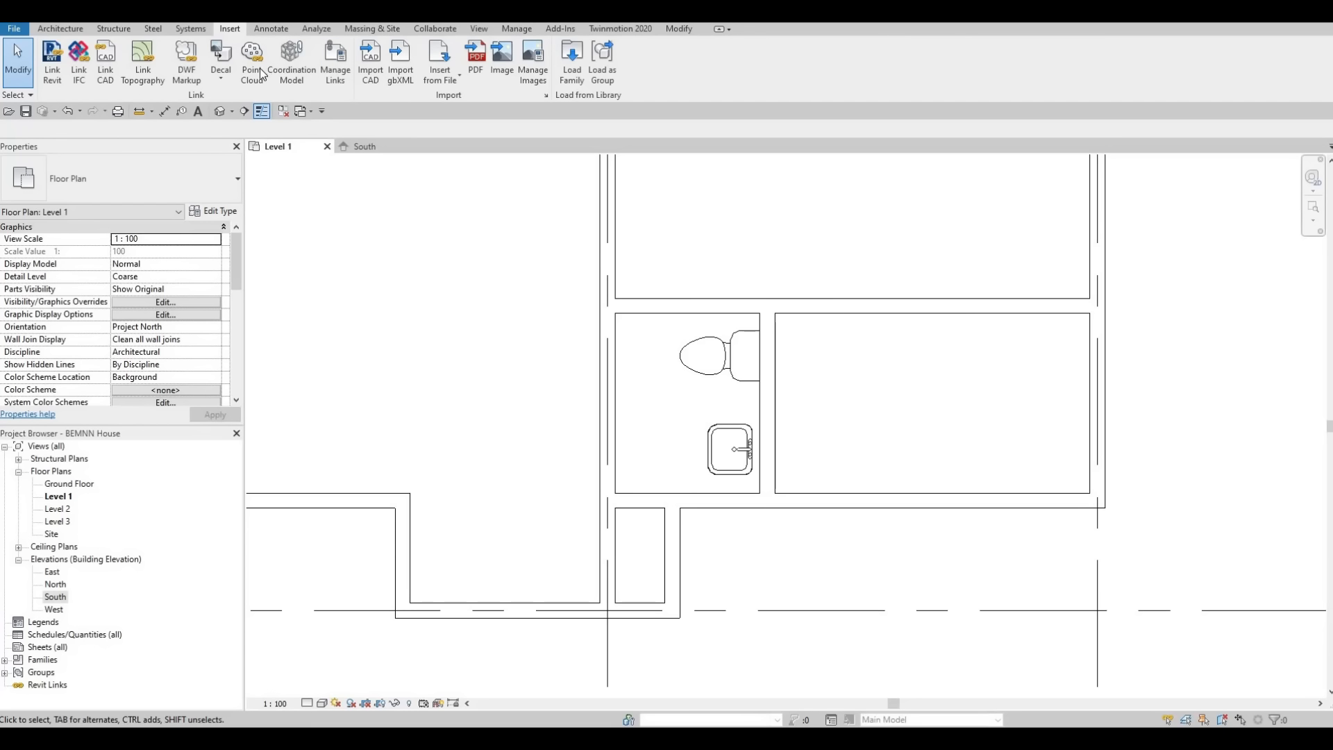
# Outline a counter around the sink with Thin Lines detail lines, about 540 mm deep and 975 mm long, ending at the lower wall.
pyautogui.click(259, 31)
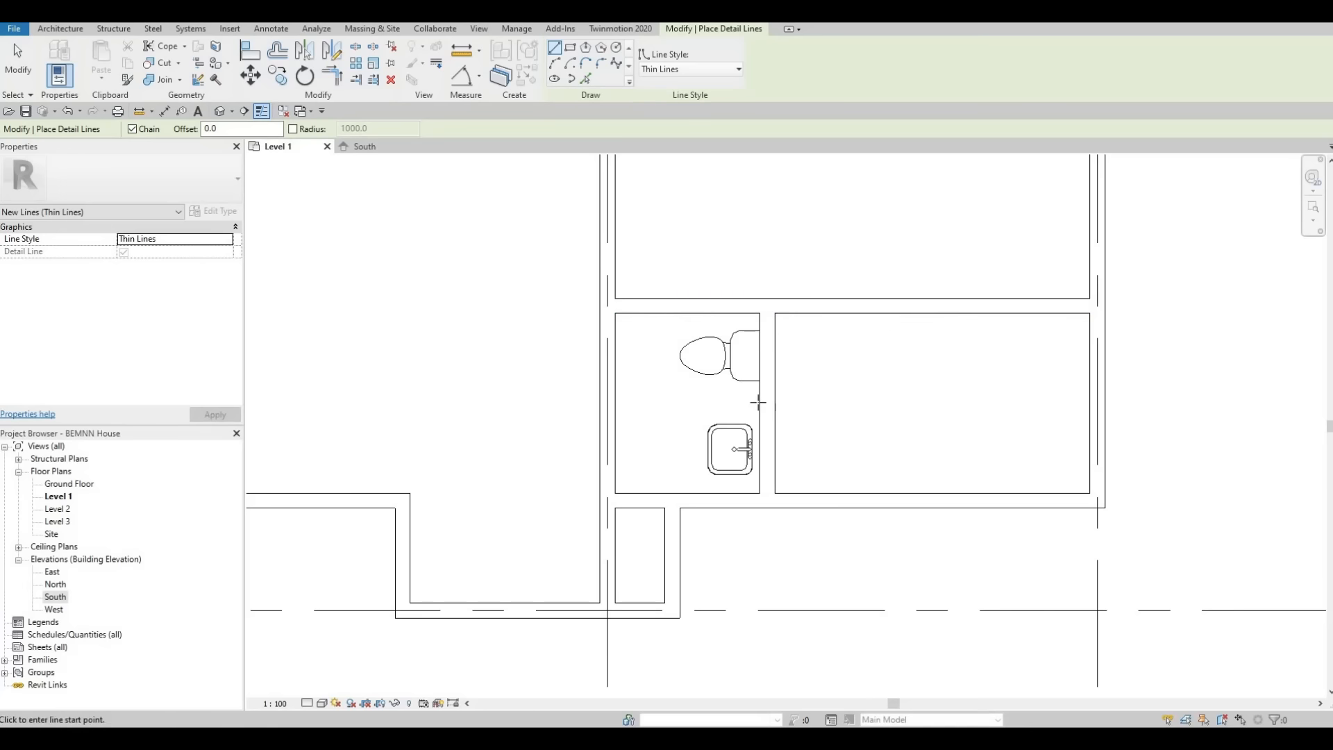
pyautogui.scroll(2, 756, 395)
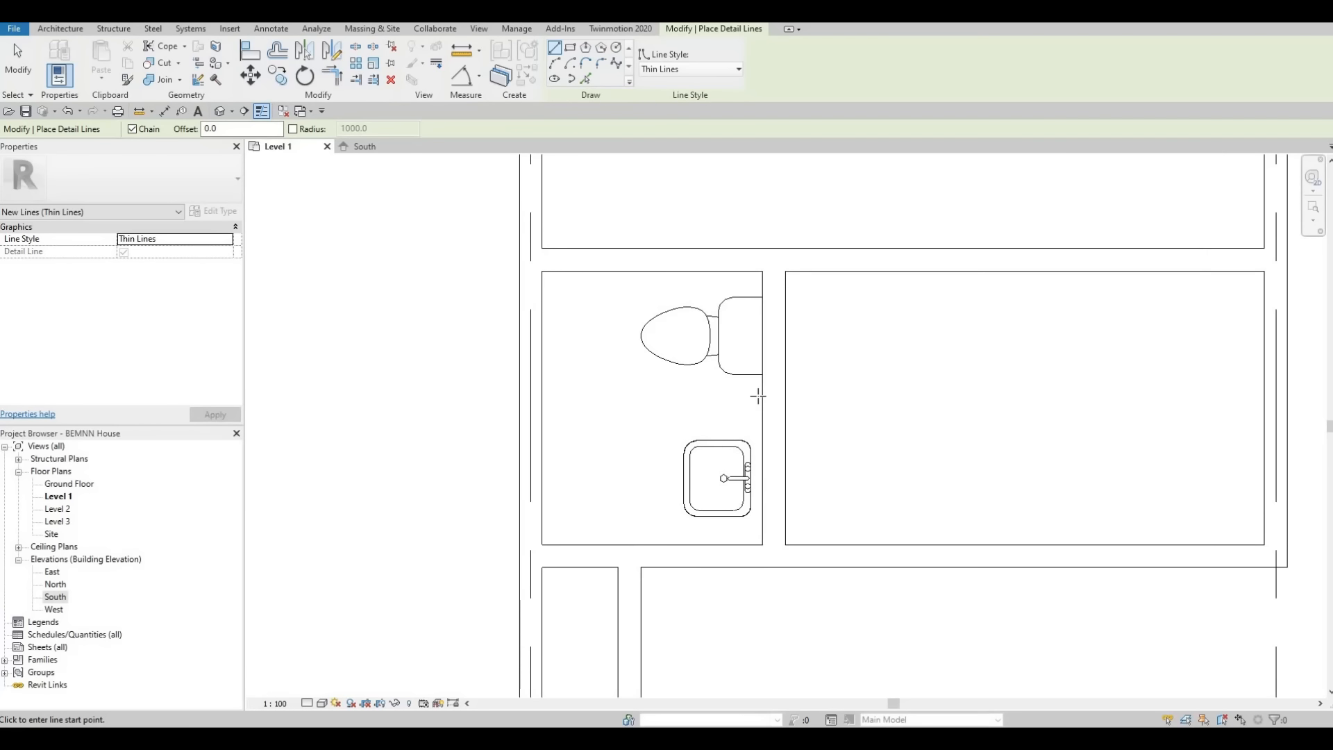
pyautogui.click(680, 396)
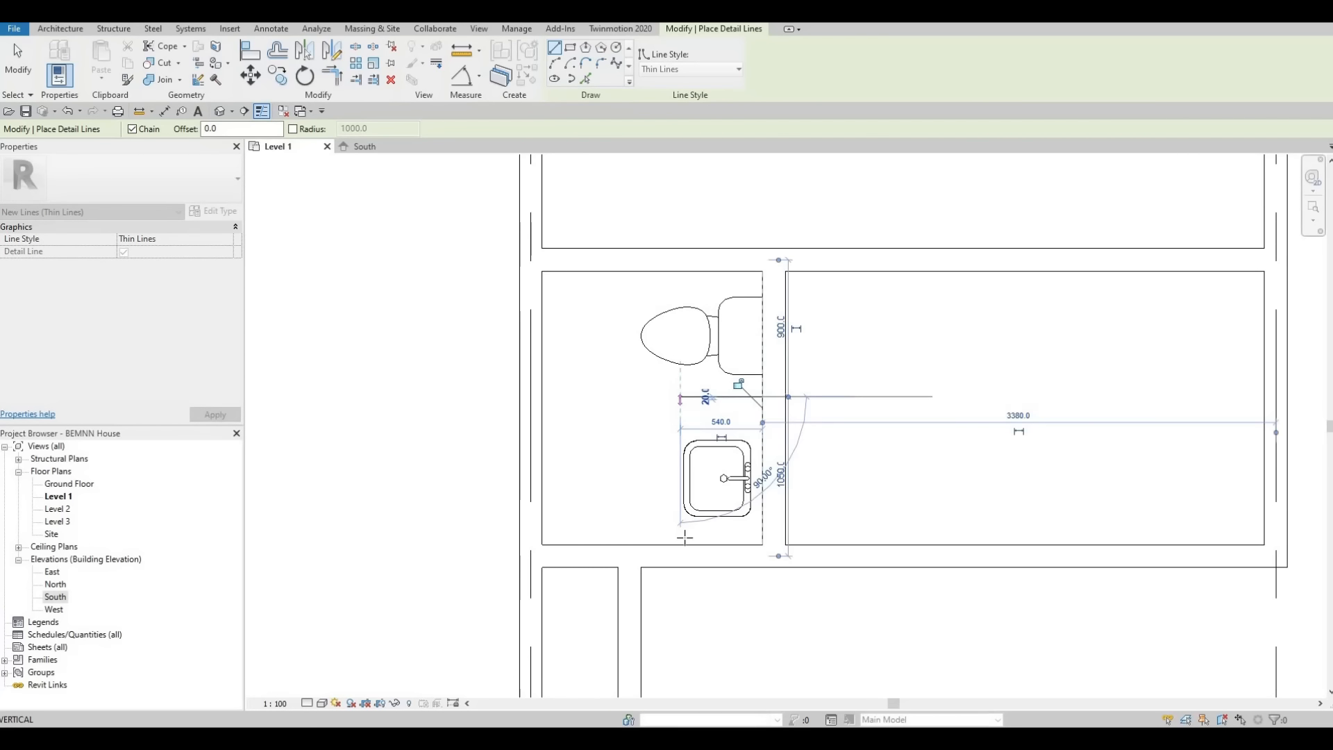
pyautogui.click(680, 545)
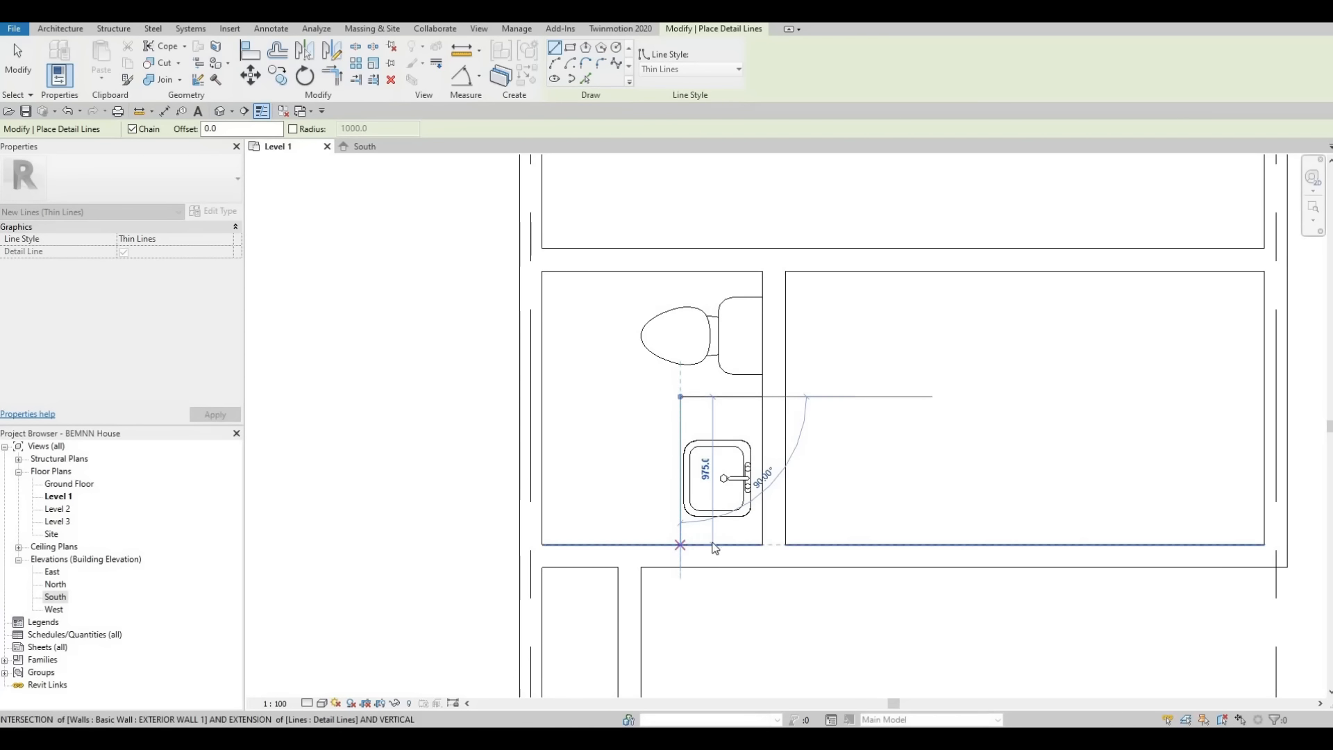
pyautogui.press('Escape')
pyautogui.press('Escape')
# Nudge the vanity sink about 30 mm up and 30 mm toward the dividing wall within the counter outline.
pyautogui.click(739, 473)
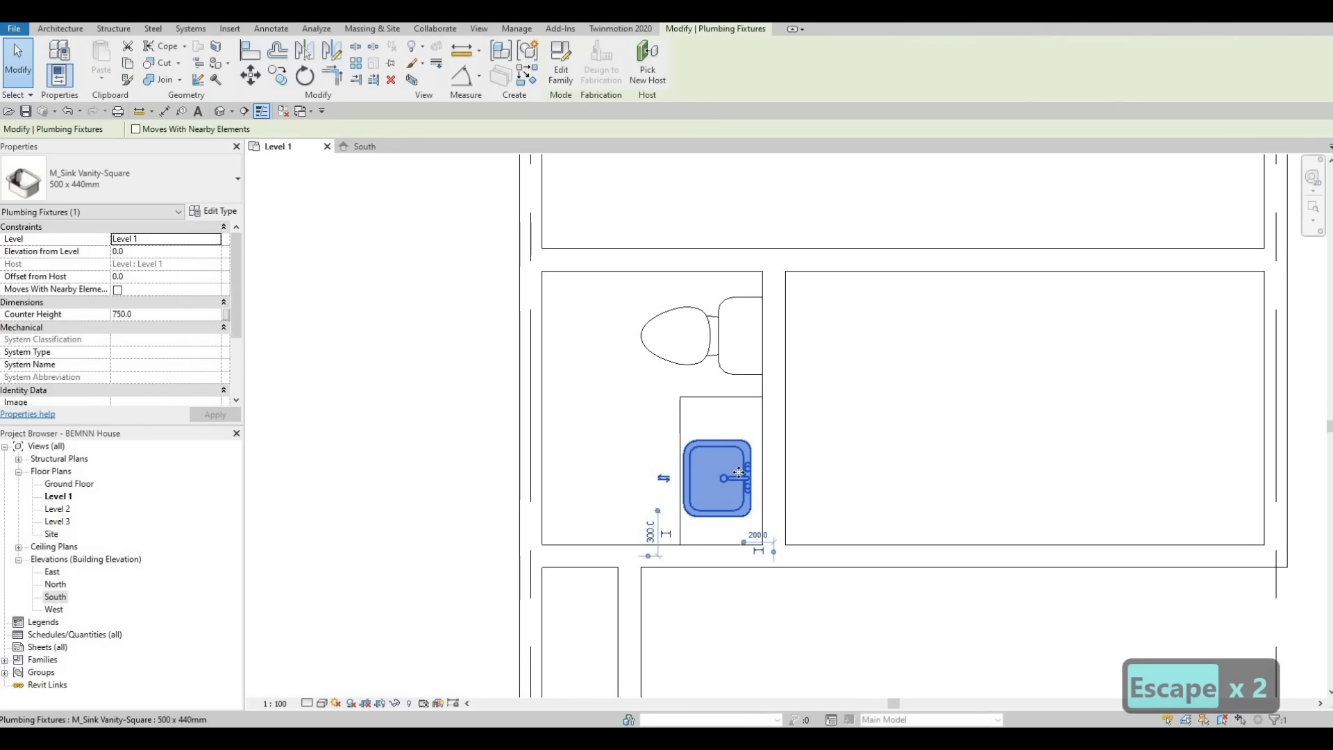
pyautogui.press('Up')
pyautogui.press('Up')
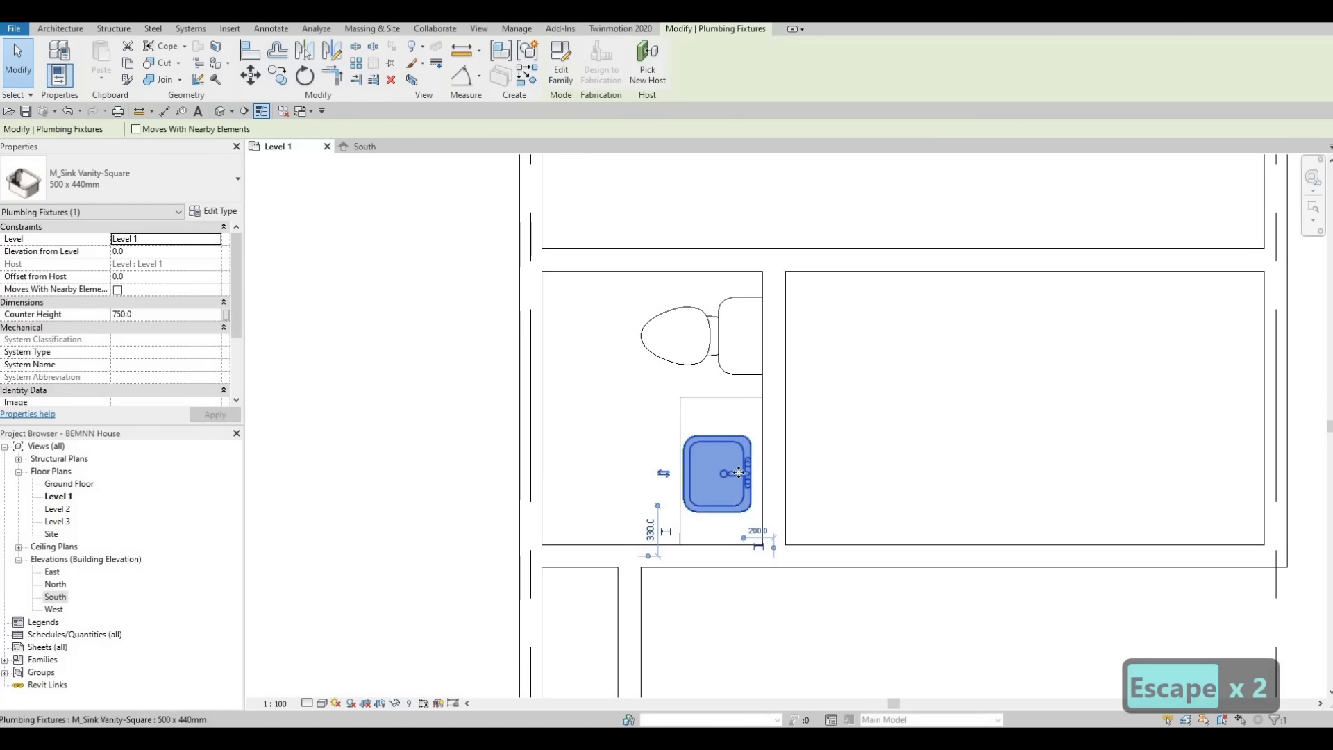
pyautogui.press('Right')
pyautogui.press('Up')
pyautogui.press('Right')
pyautogui.press('Down')
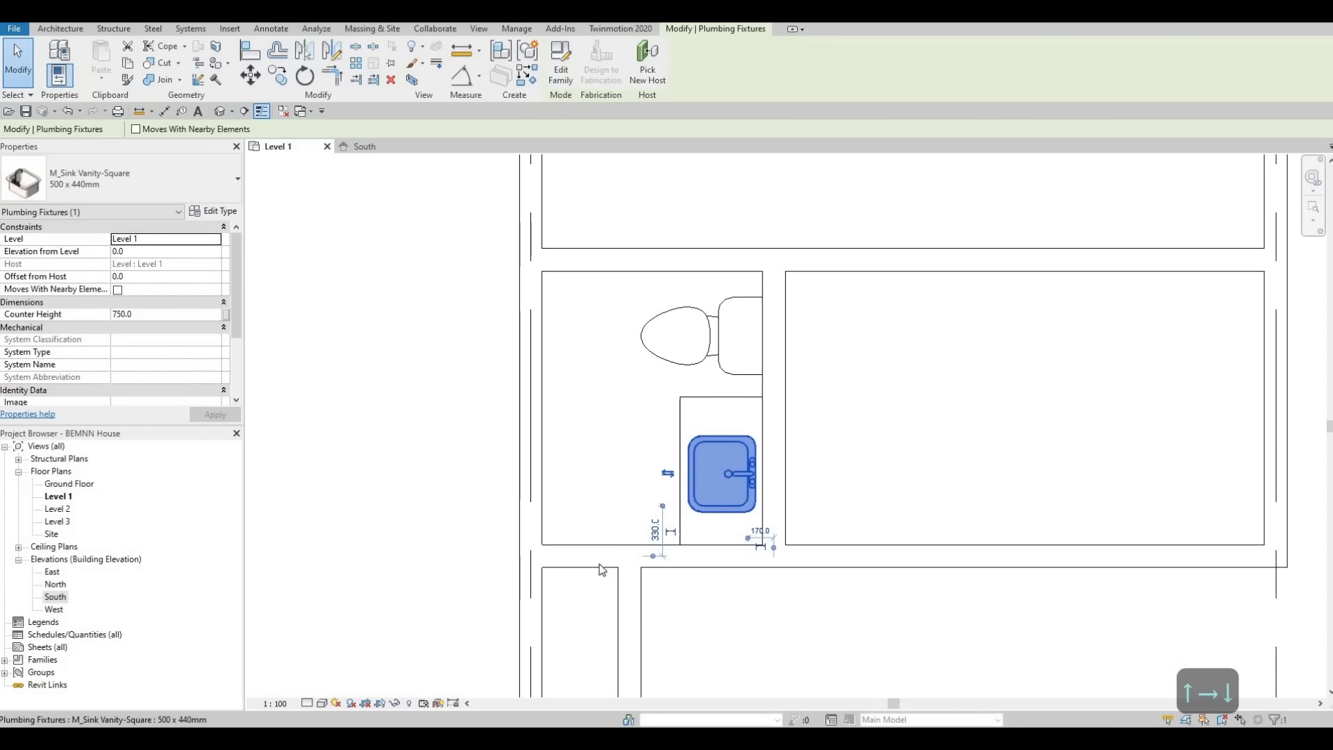
pyautogui.press('Escape')
pyautogui.press('Escape')
pyautogui.scroll(-2, 714, 473)
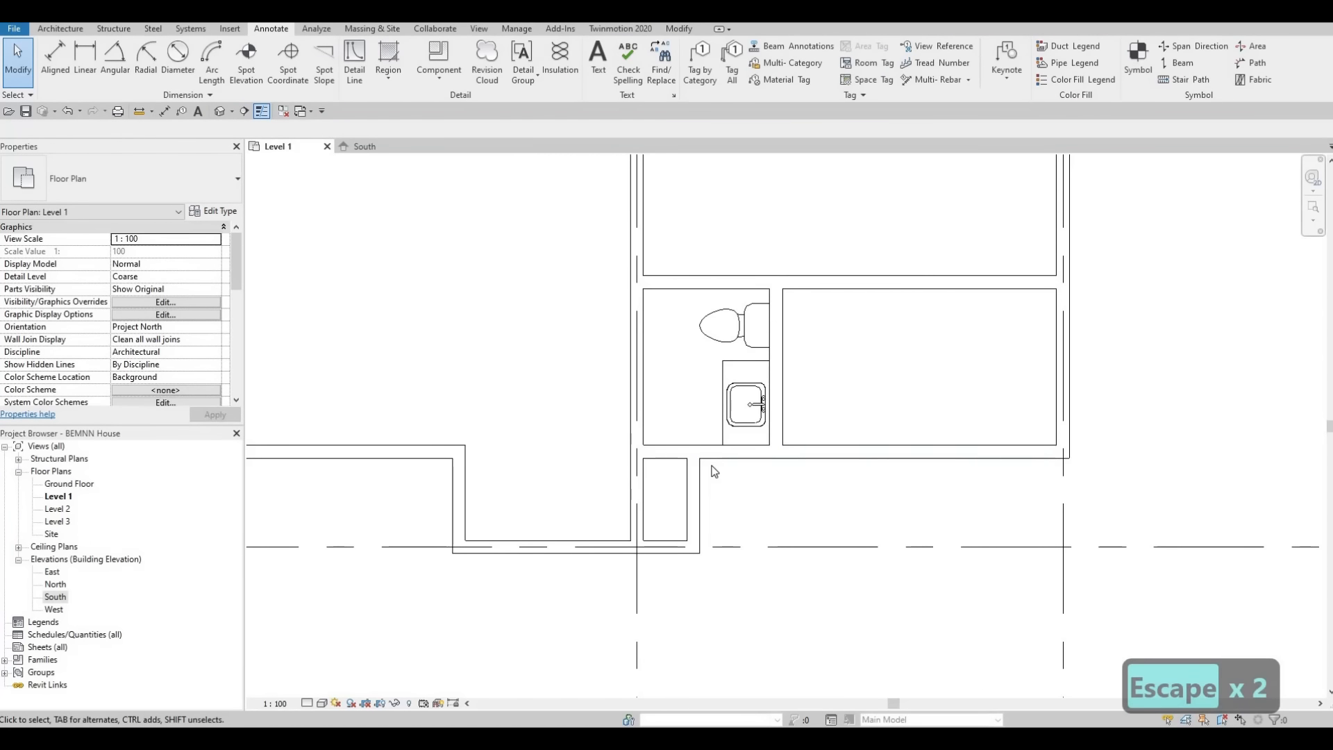
pyautogui.scroll(-3, 744, 449)
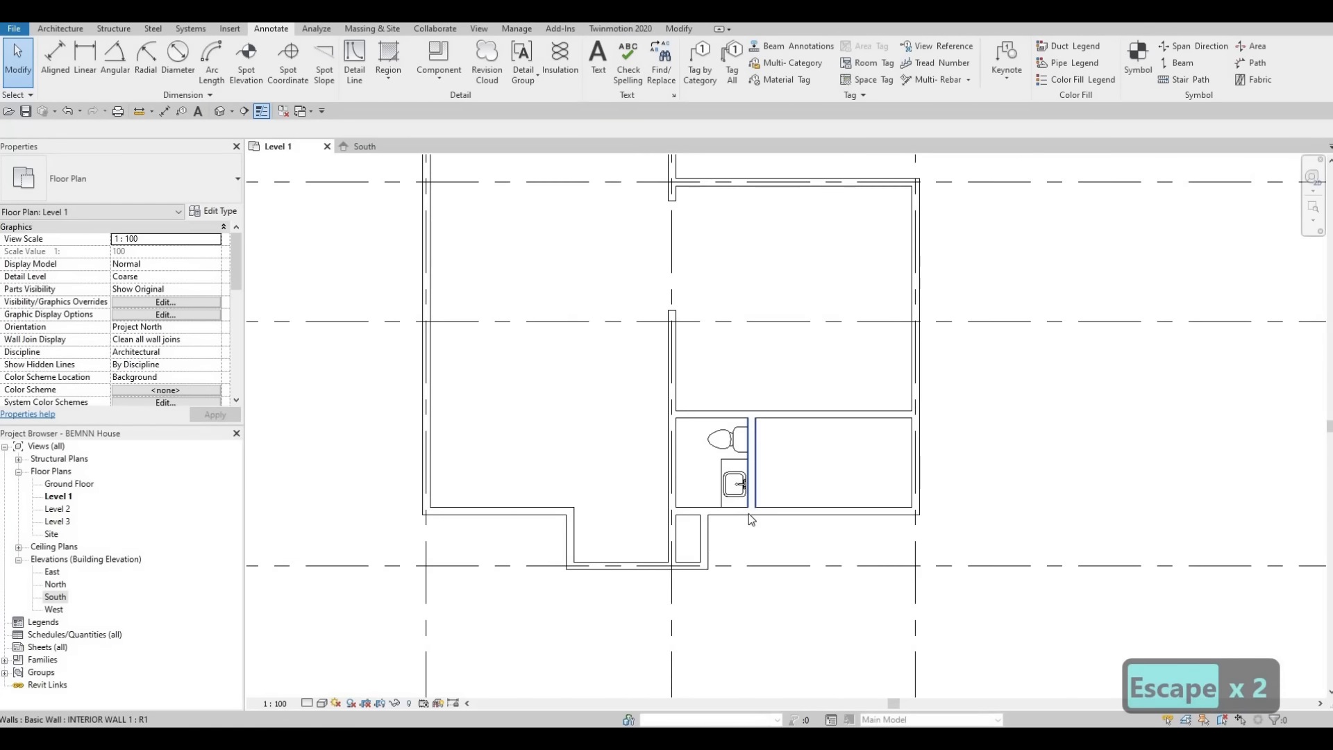
# Load the M_Sink-Double-2D family into the project from the Sinks folder.
pyautogui.moveTo(796, 462); pyautogui.dragTo(768, 442, button='middle')
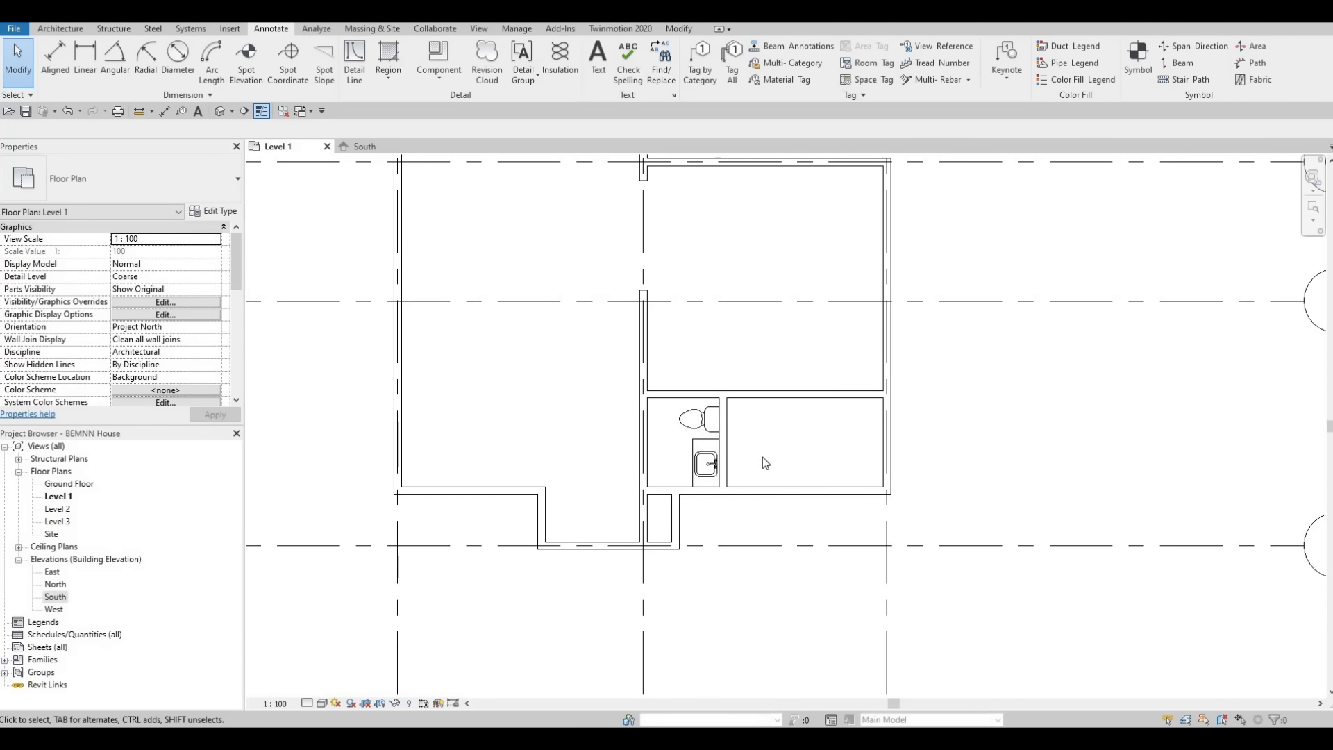
pyautogui.click(230, 29)
pyautogui.click(569, 78)
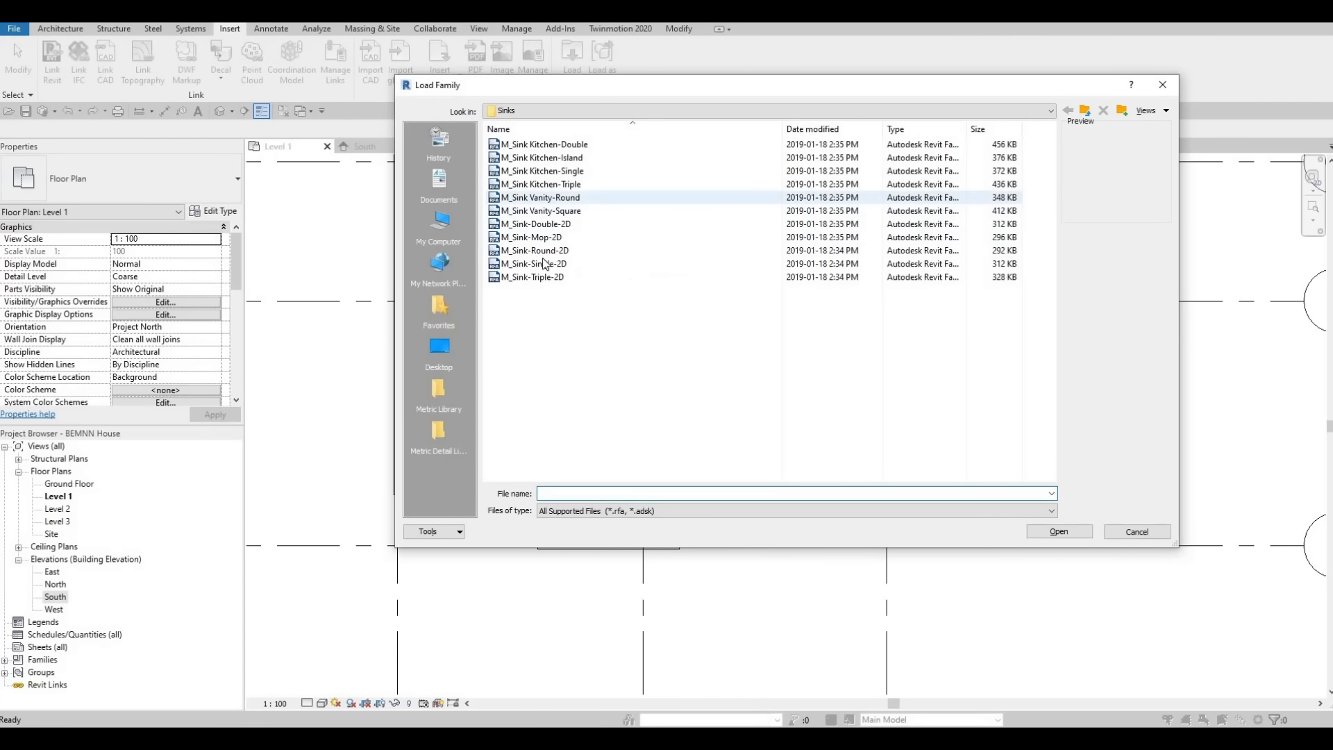
pyautogui.click(536, 250)
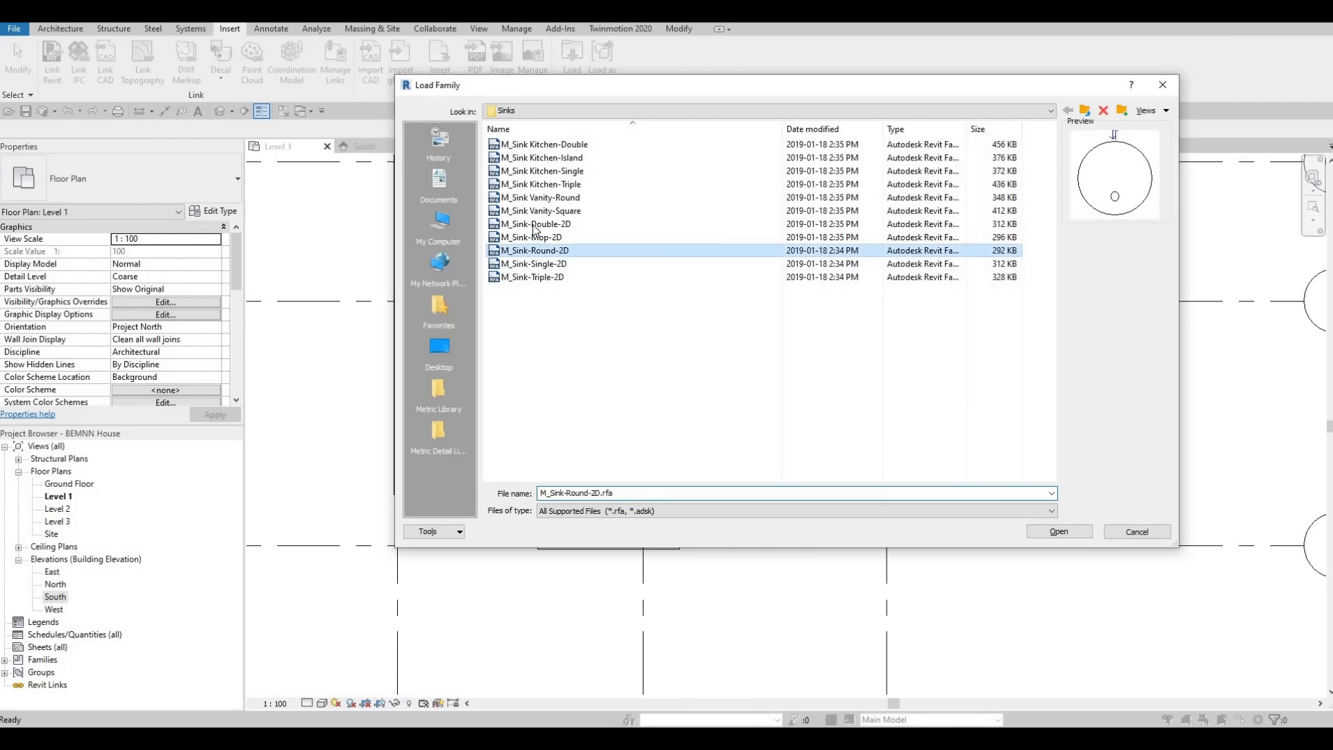
pyautogui.press('Up')
pyautogui.press('Up')
pyautogui.click(527, 253)
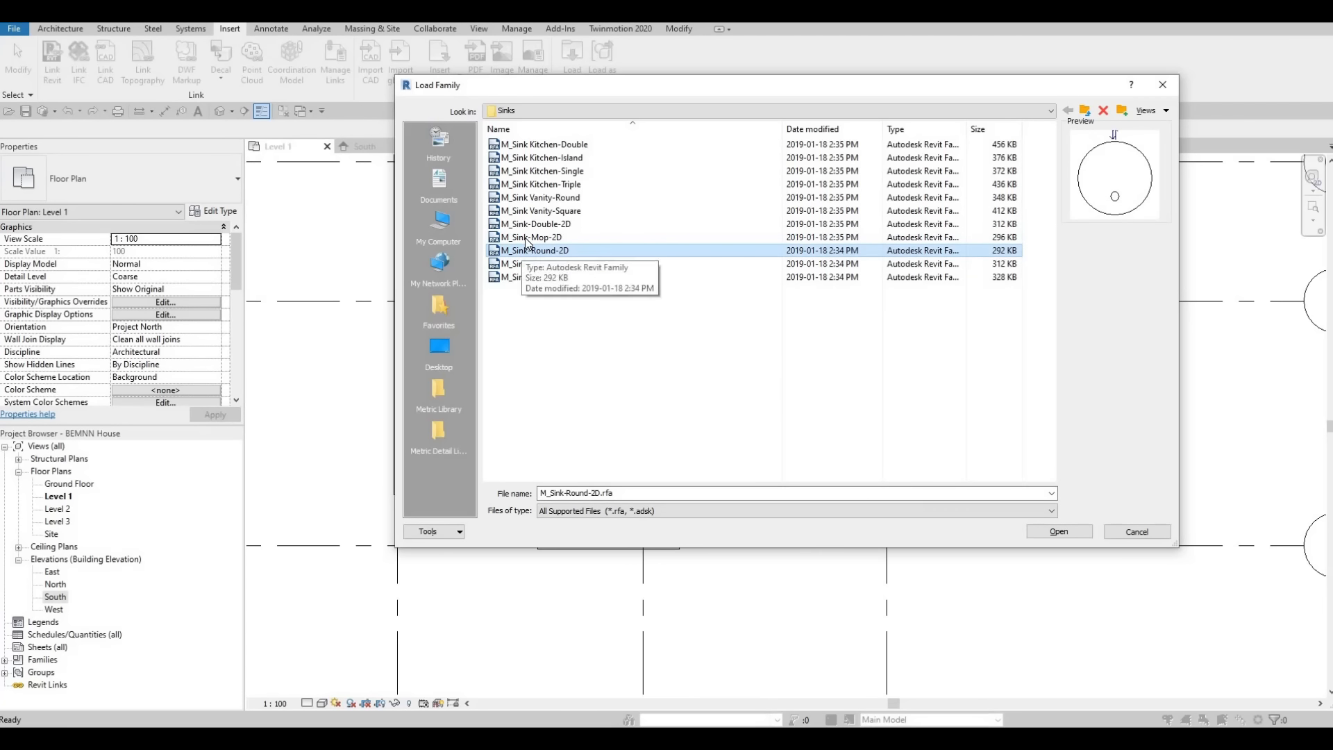
pyautogui.press('Up')
pyautogui.click(522, 252)
pyautogui.click(523, 228)
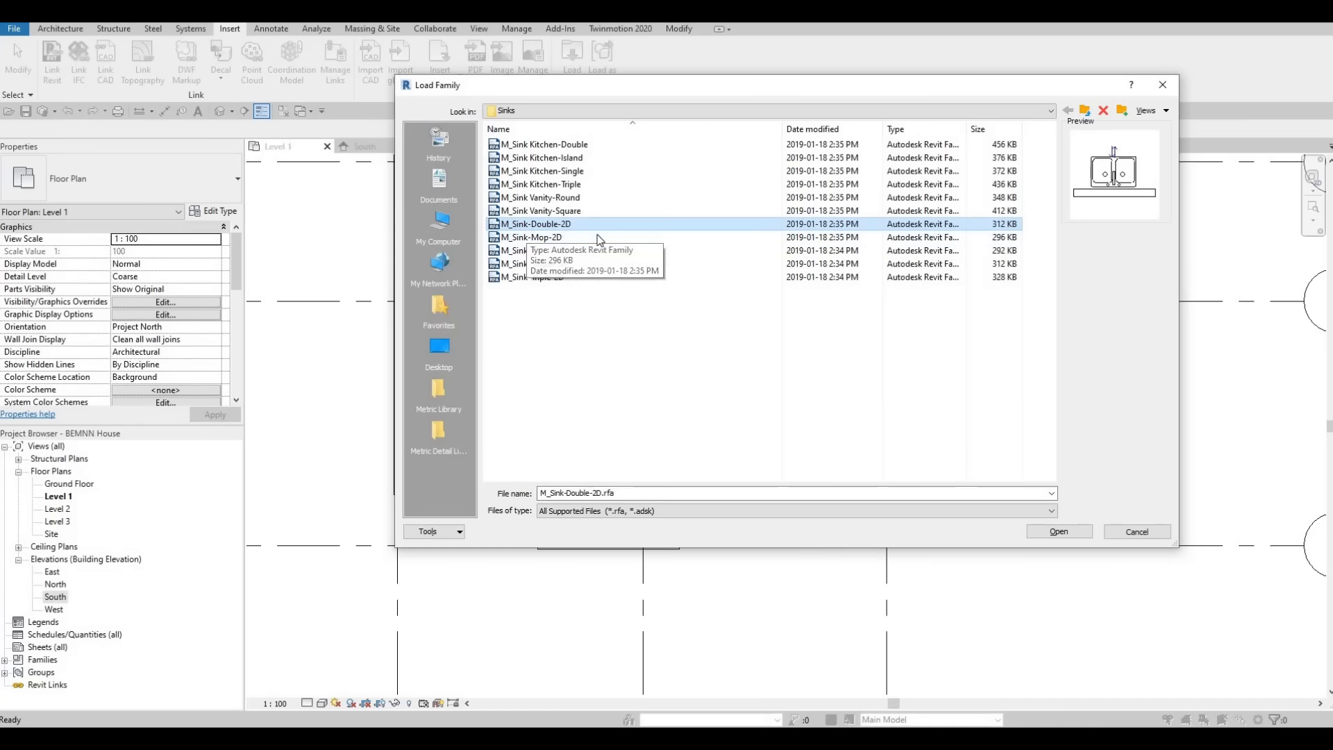
pyautogui.click(1026, 531)
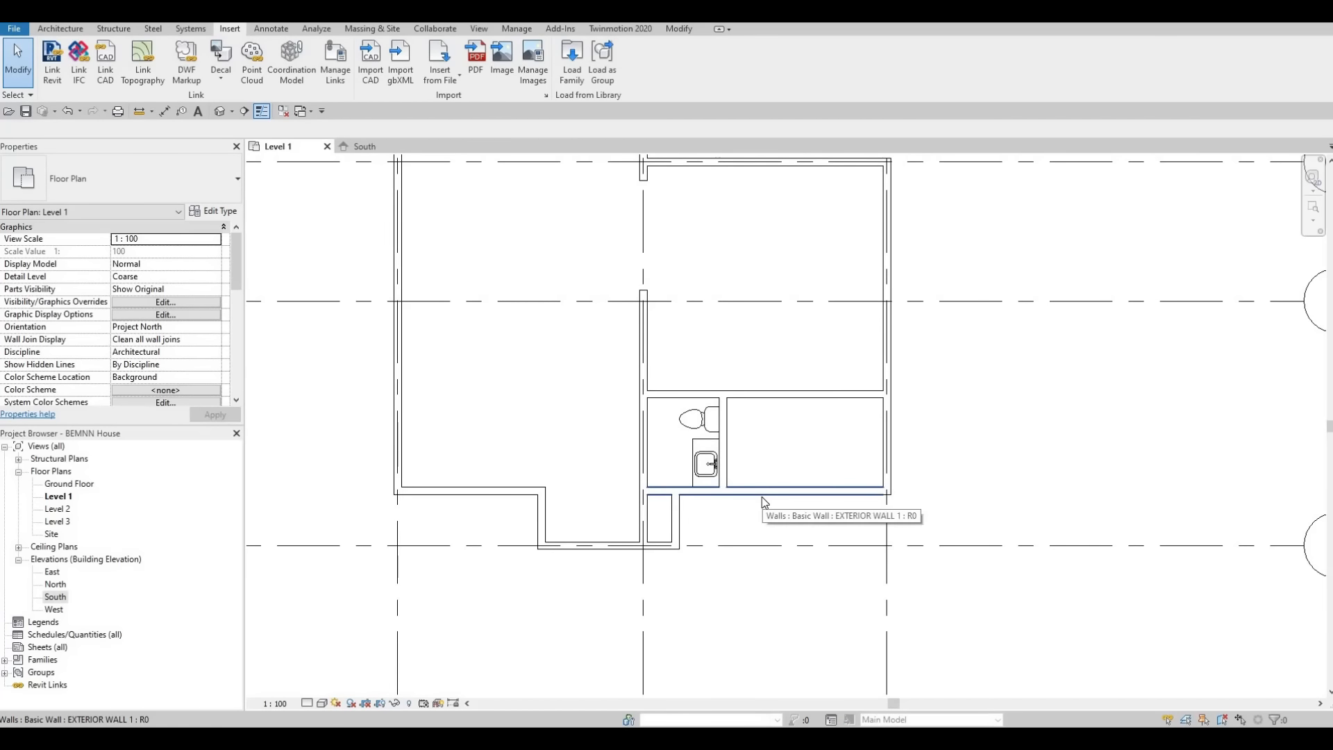
# Place the 840 x 560mm double sink against the lower exterior wall of the room beside the washroom, about 900 mm from the outer side wall.
pyautogui.press('c')
pyautogui.press('m')
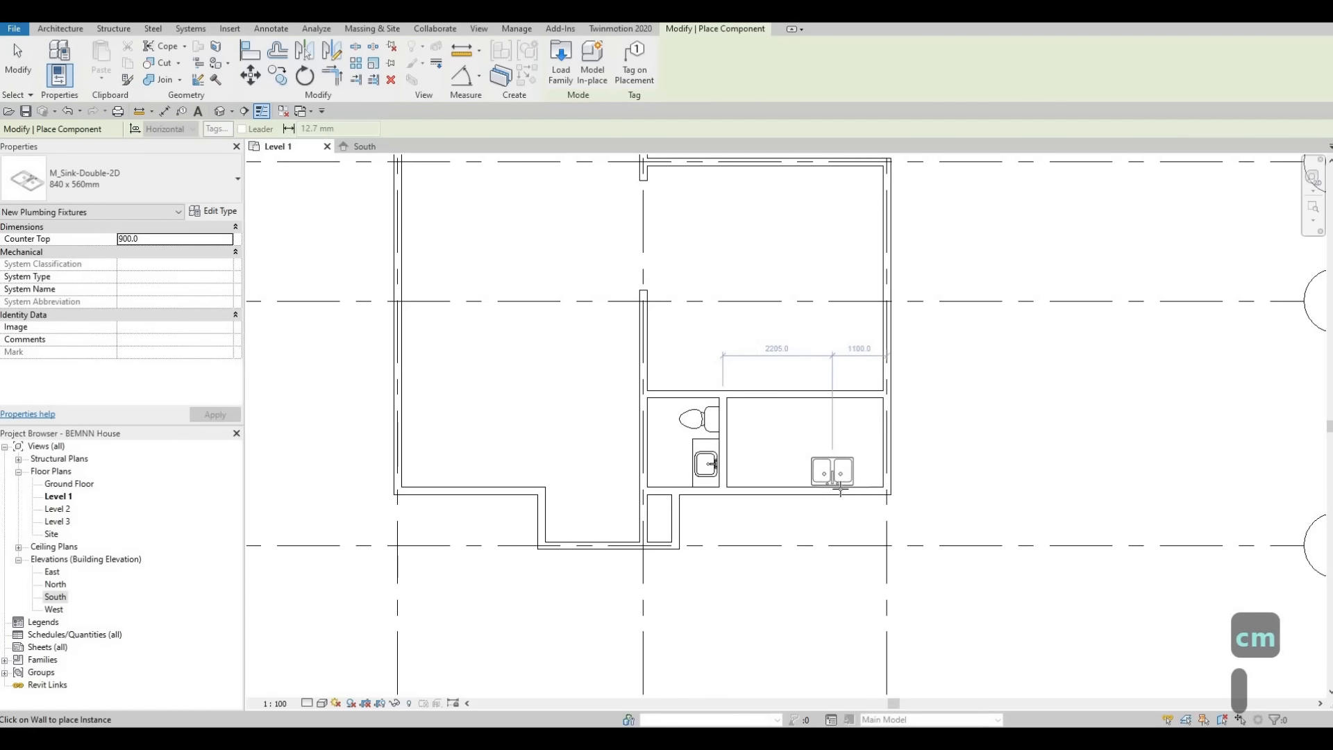
pyautogui.scroll(2, 838, 489)
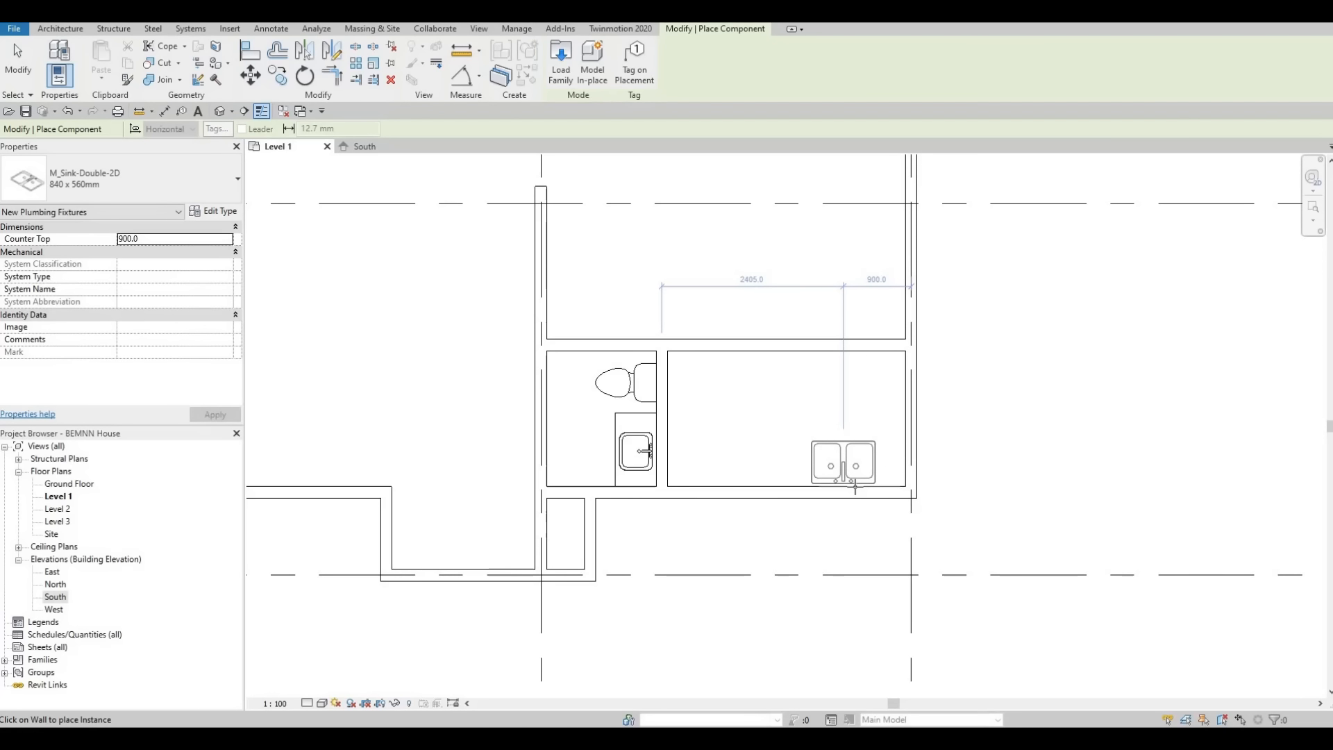
pyautogui.click(857, 499)
pyautogui.press('Escape')
pyautogui.press('Escape')
pyautogui.press('Escape')
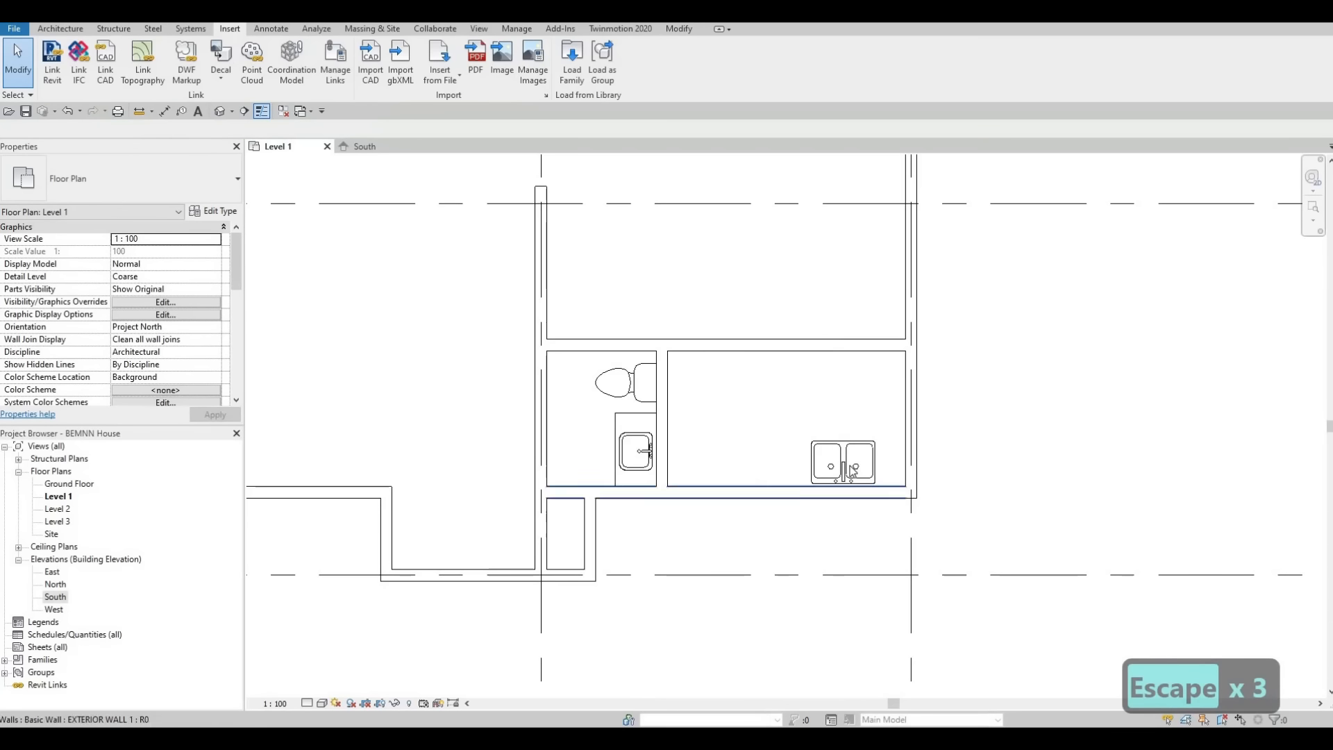
# Nudge the double sink about 120 mm along the lower wall toward the outer side wall.
pyautogui.click(852, 473)
pyautogui.press('Right')
pyautogui.press('Right')
pyautogui.press('Right')
pyautogui.press('Right')
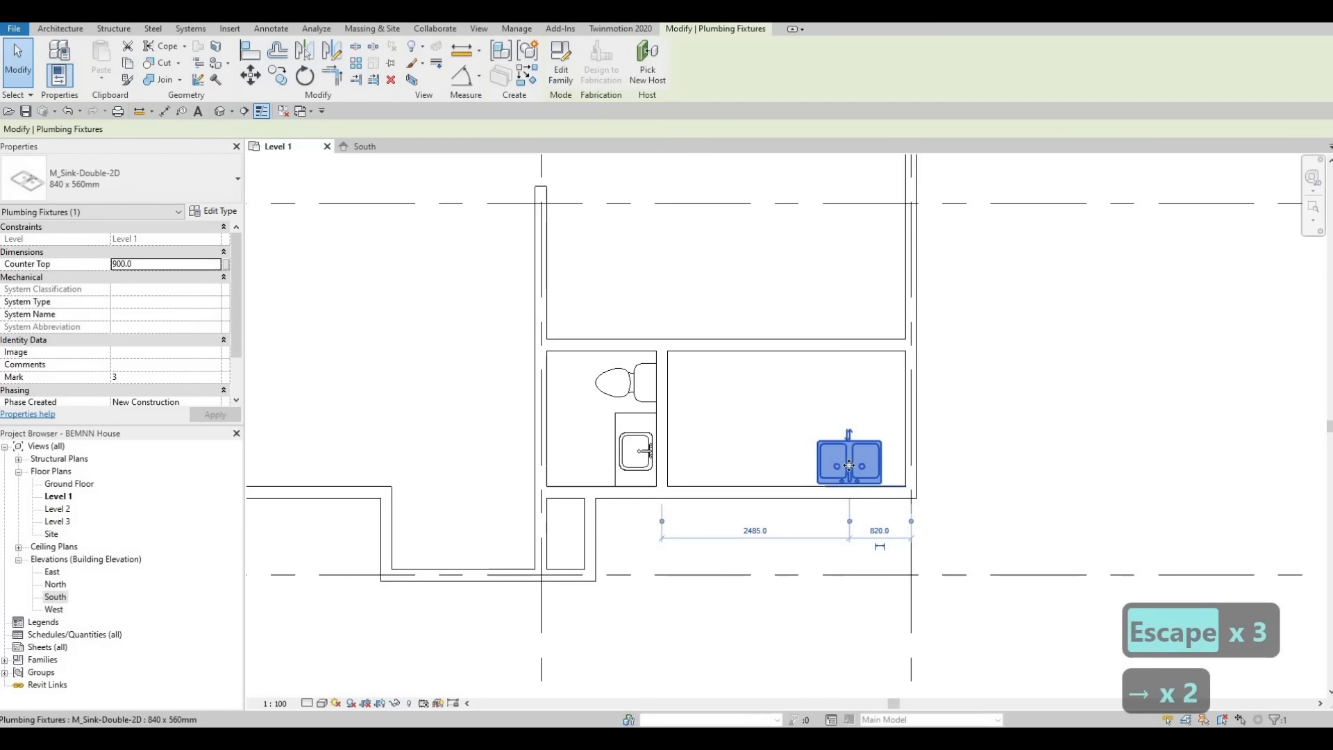
pyautogui.press('Left')
pyautogui.press('Escape')
pyautogui.press('Escape')
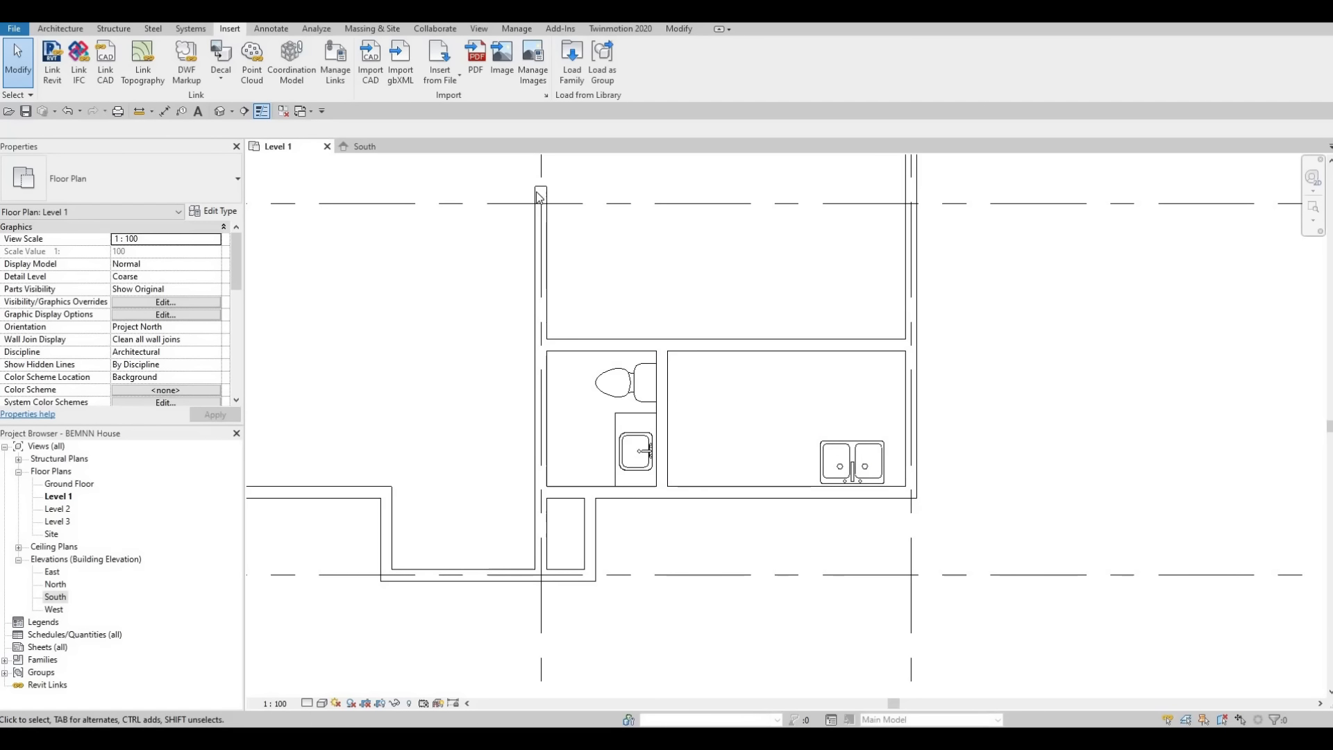
# Start loading another family and browse the Canada library to the Specialty Equipment, Domestic, Mid-Range folder.
pyautogui.click(574, 65)
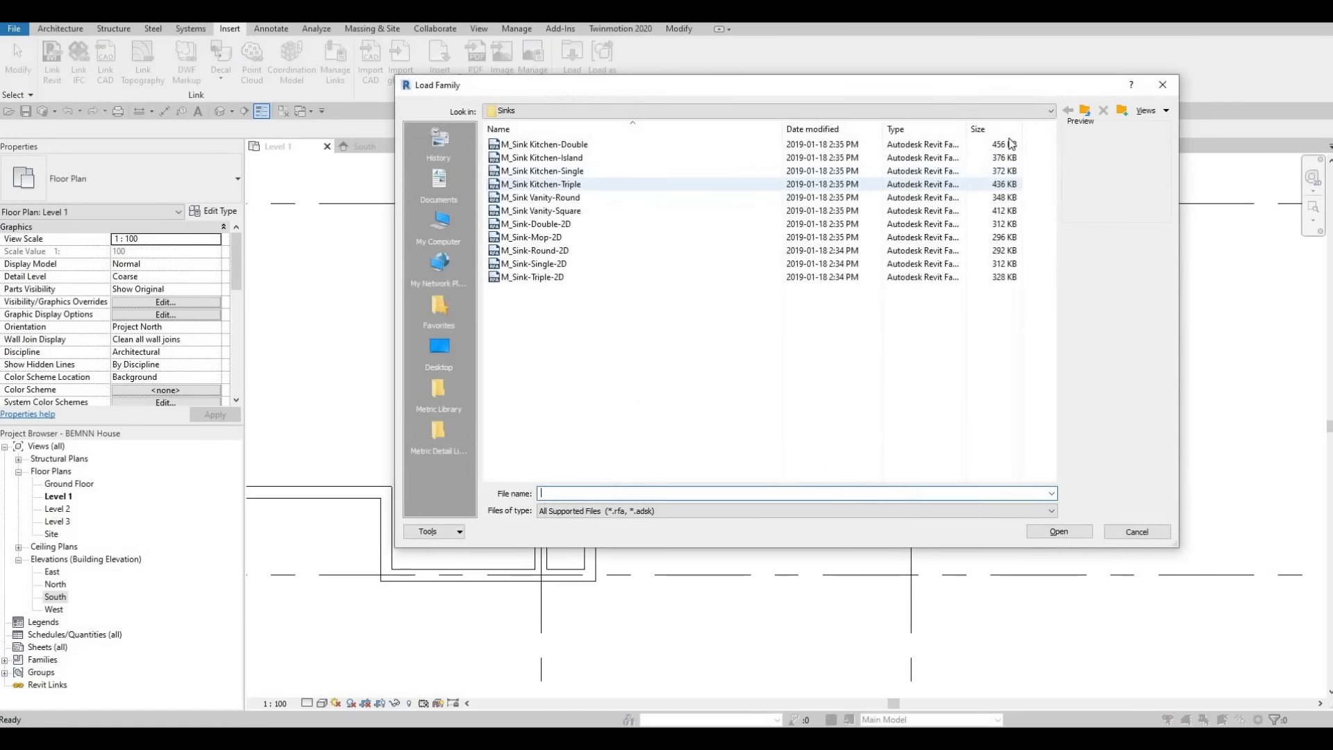
pyautogui.click(1086, 112)
pyautogui.click(1087, 113)
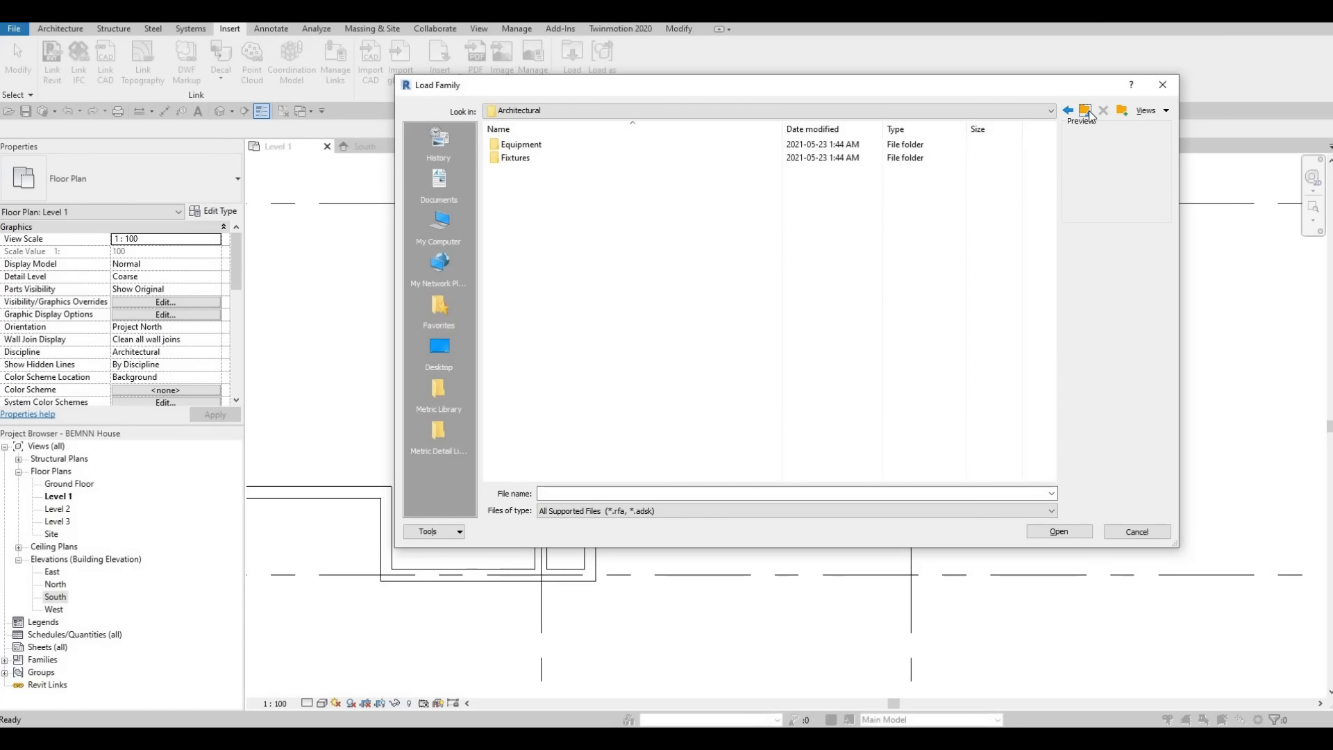
pyautogui.click(1087, 113)
pyautogui.click(1087, 113)
pyautogui.scroll(-2, 589, 387)
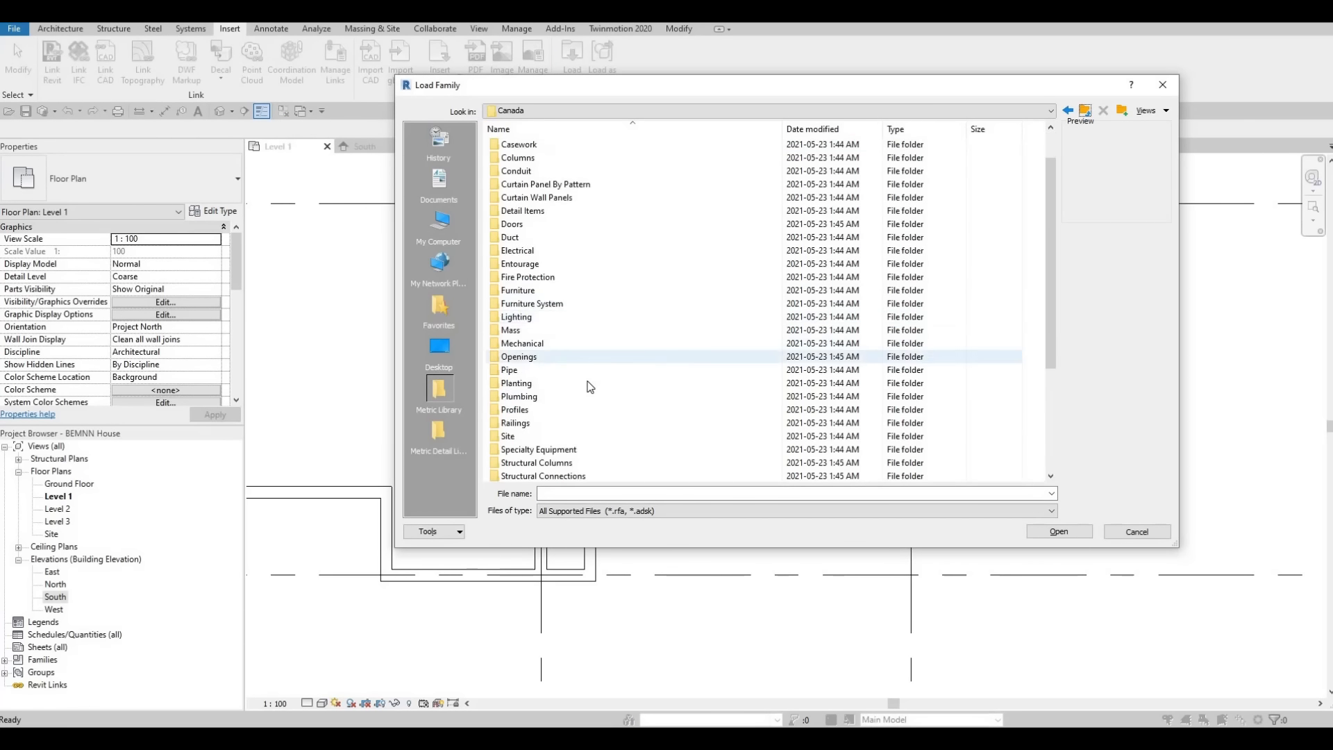
pyautogui.click(592, 410)
pyautogui.press('Return')
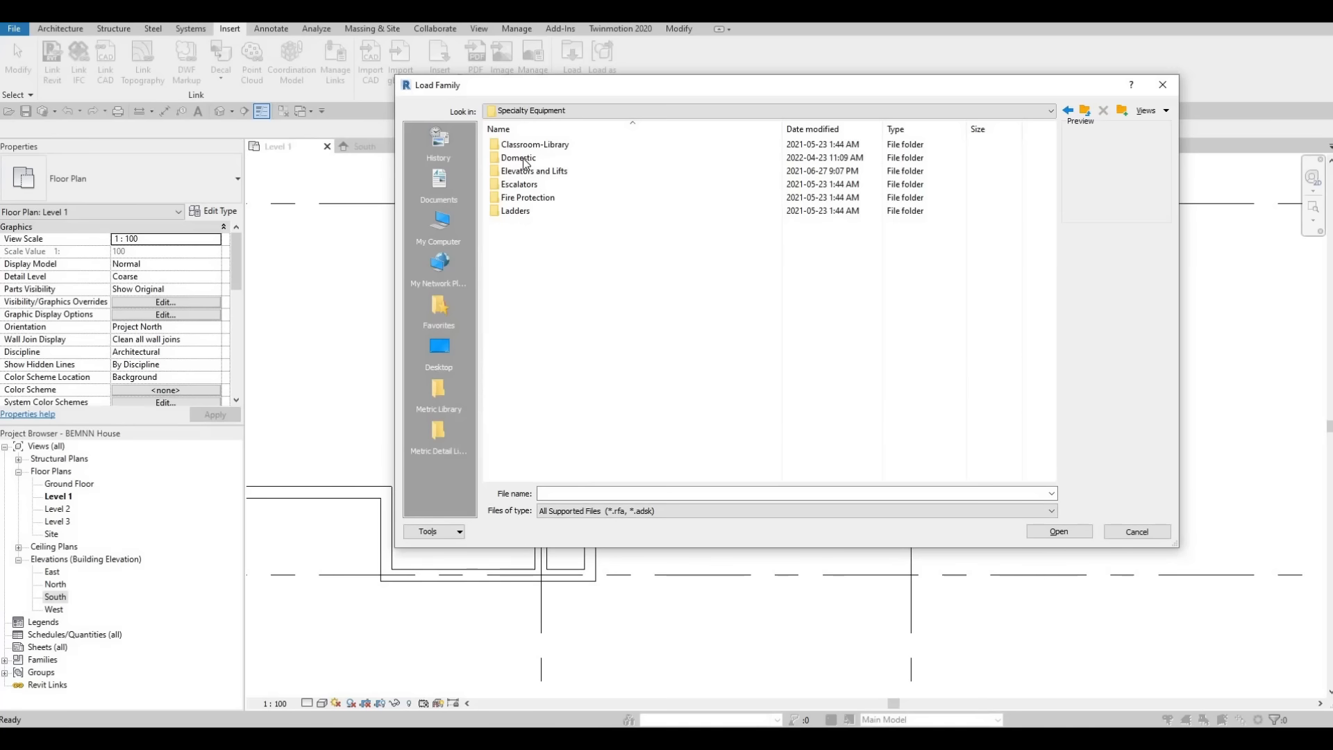
pyautogui.doubleClick(543, 159)
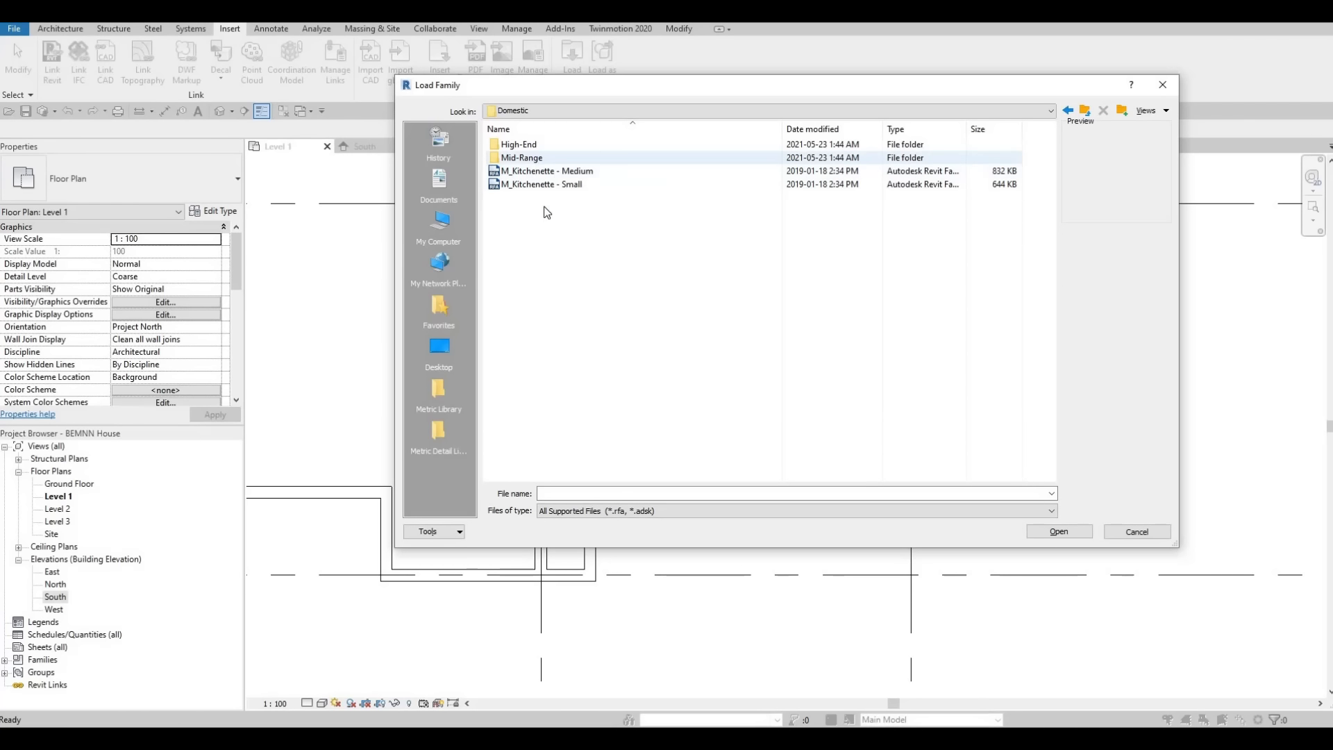
pyautogui.doubleClick(531, 158)
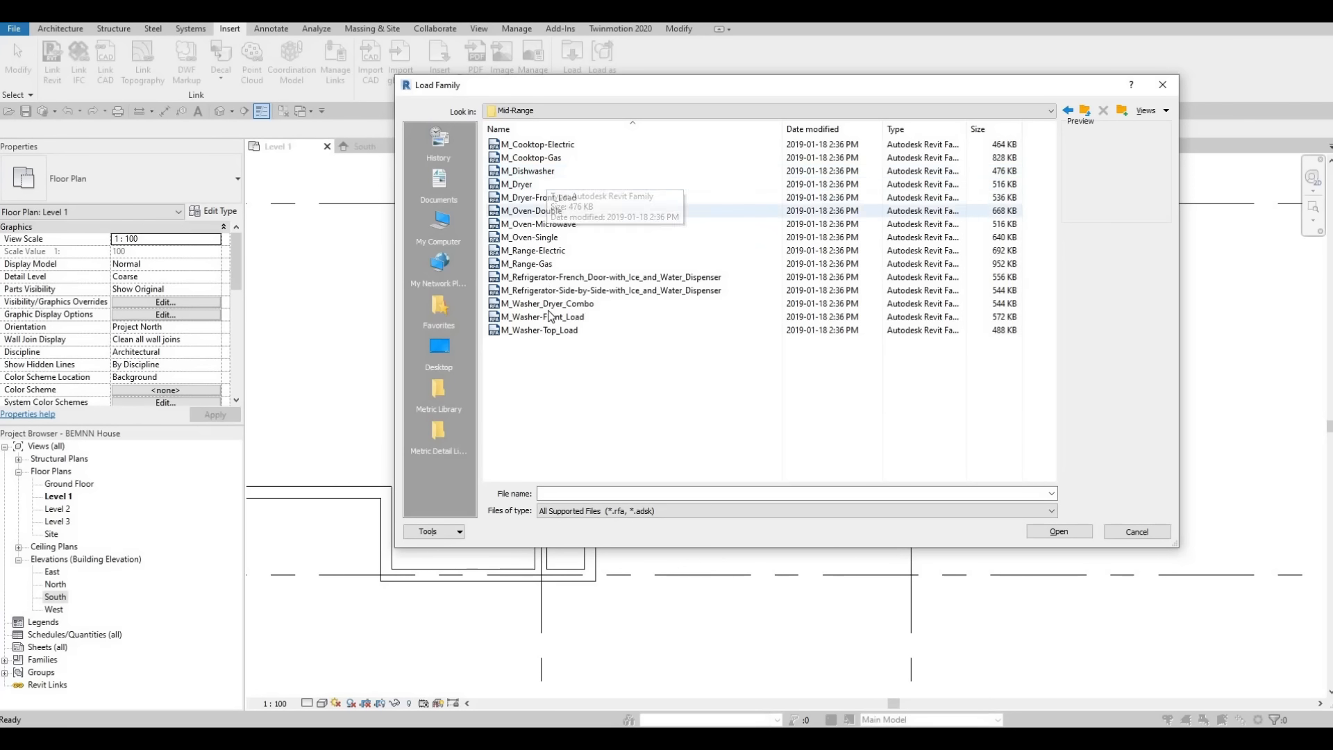
# Compare the previews of the washer families and load M_Washer_Dryer_Combo into the project.
pyautogui.click(536, 325)
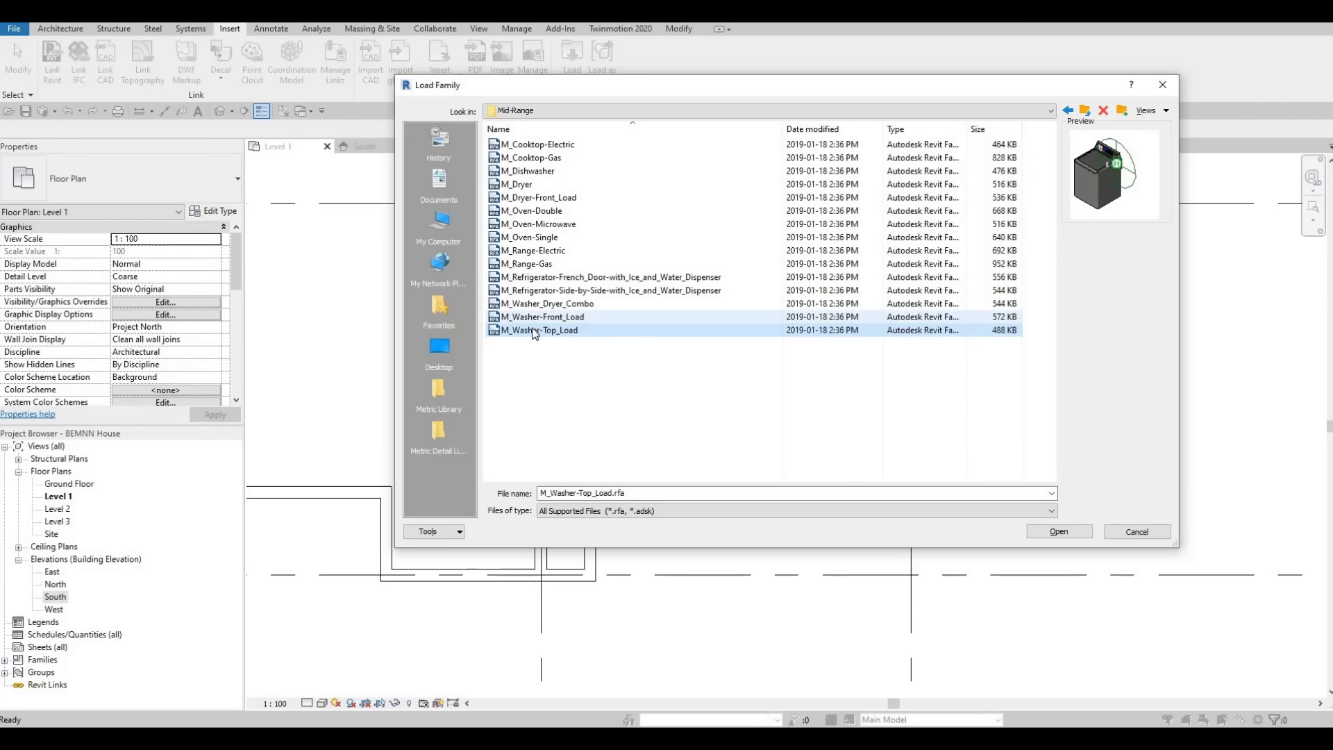
pyautogui.click(533, 320)
pyautogui.click(526, 330)
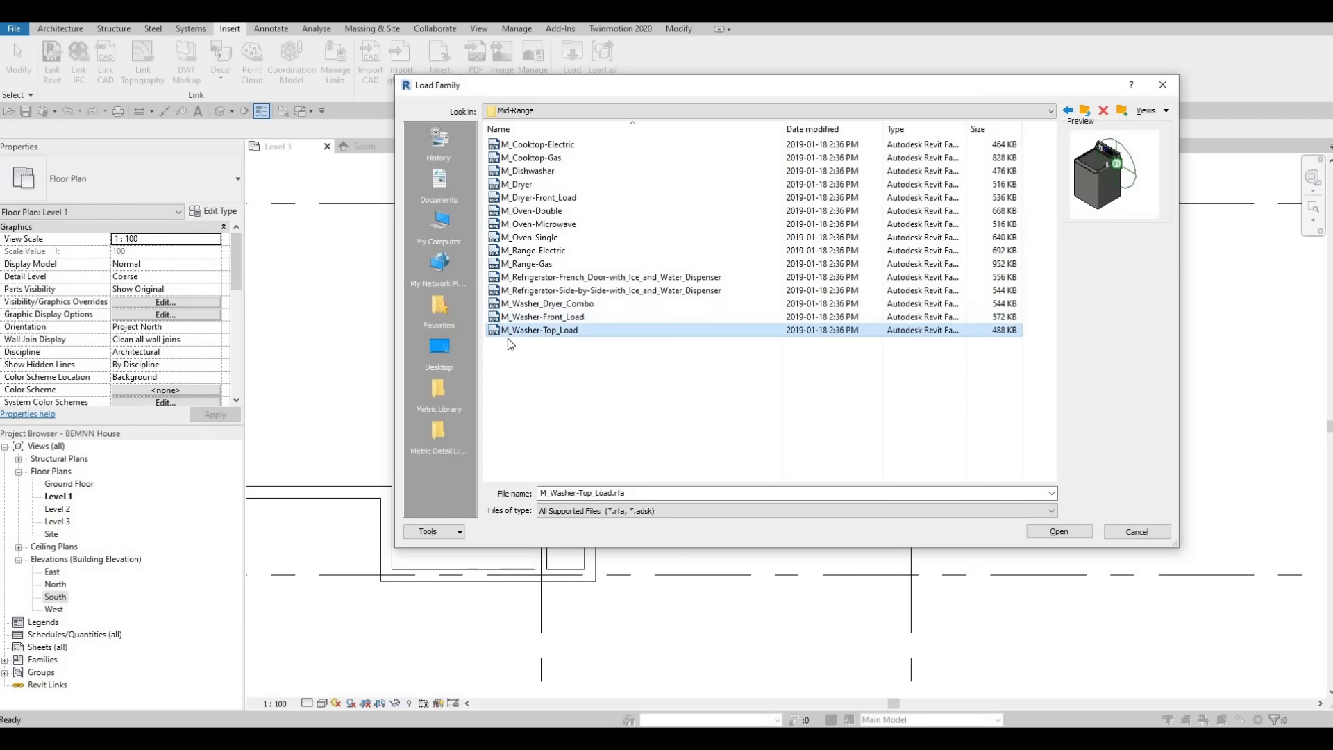
pyautogui.click(530, 305)
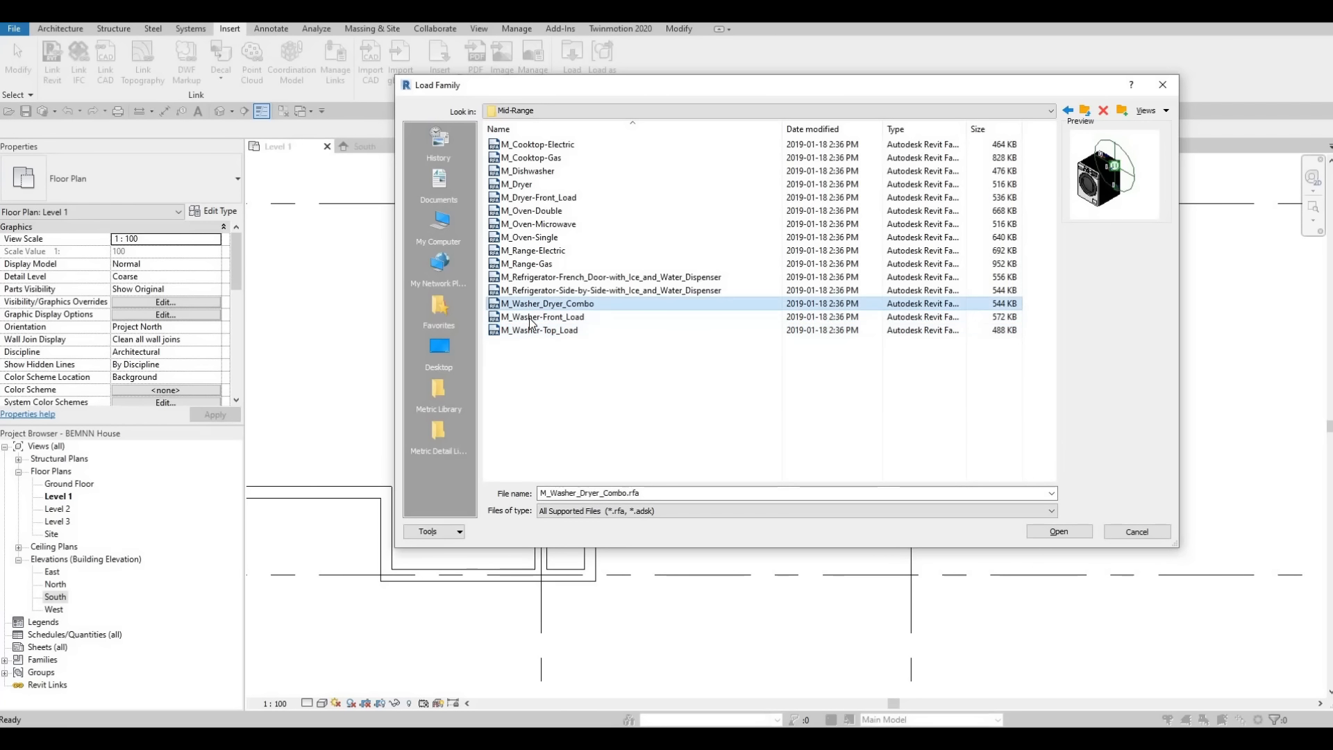
pyautogui.click(532, 322)
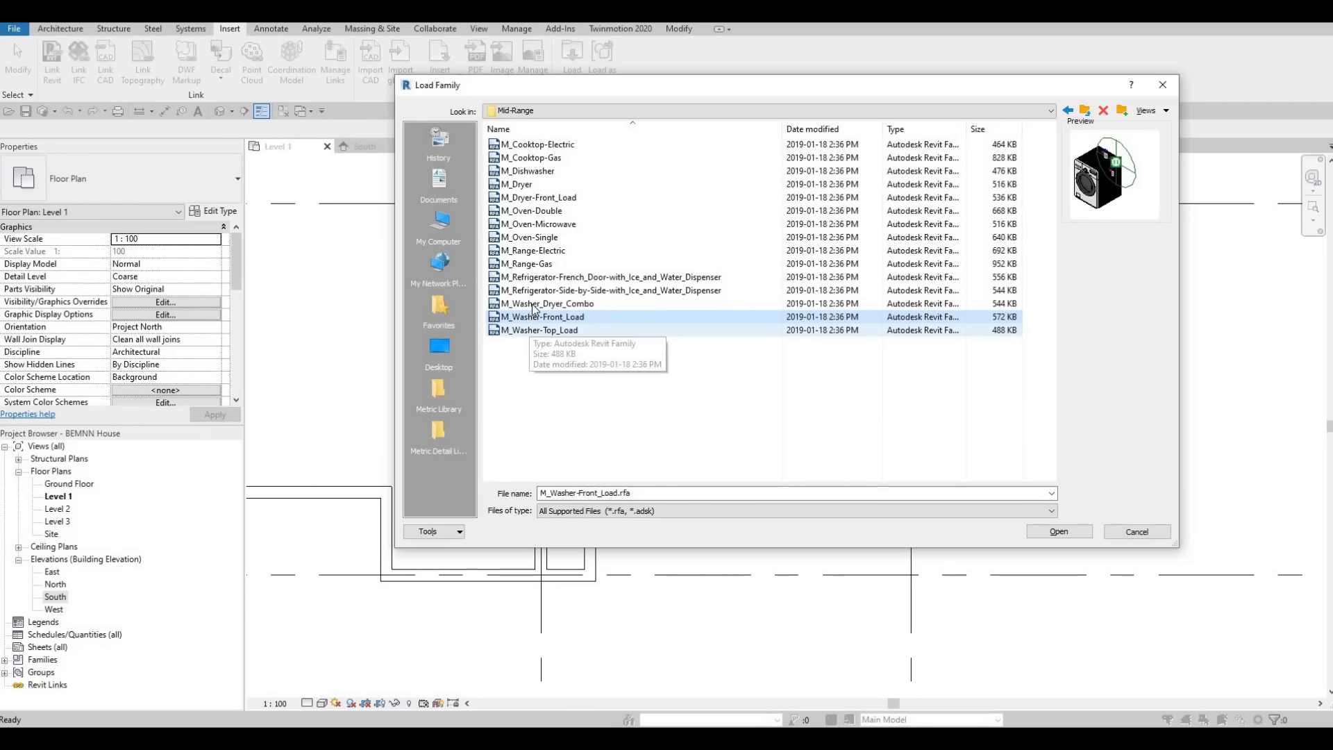
pyautogui.click(529, 309)
pyautogui.click(532, 317)
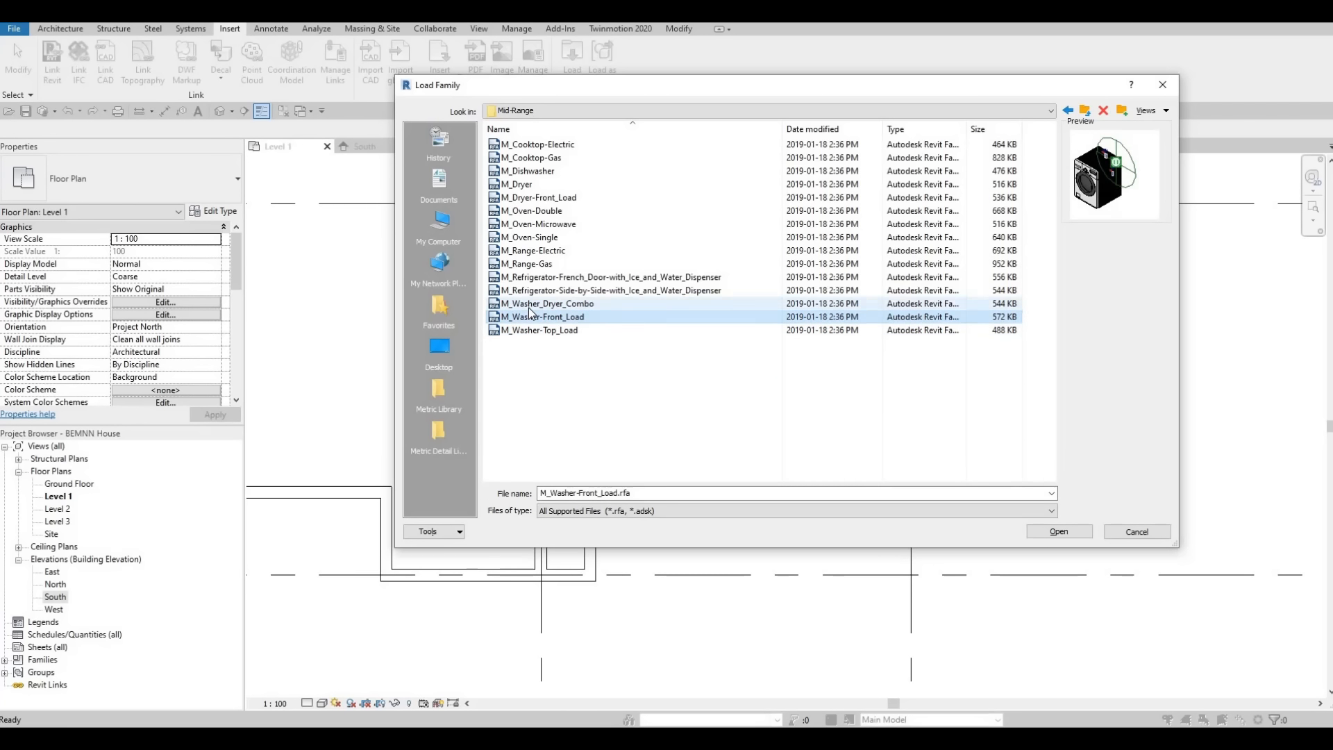
pyautogui.click(530, 309)
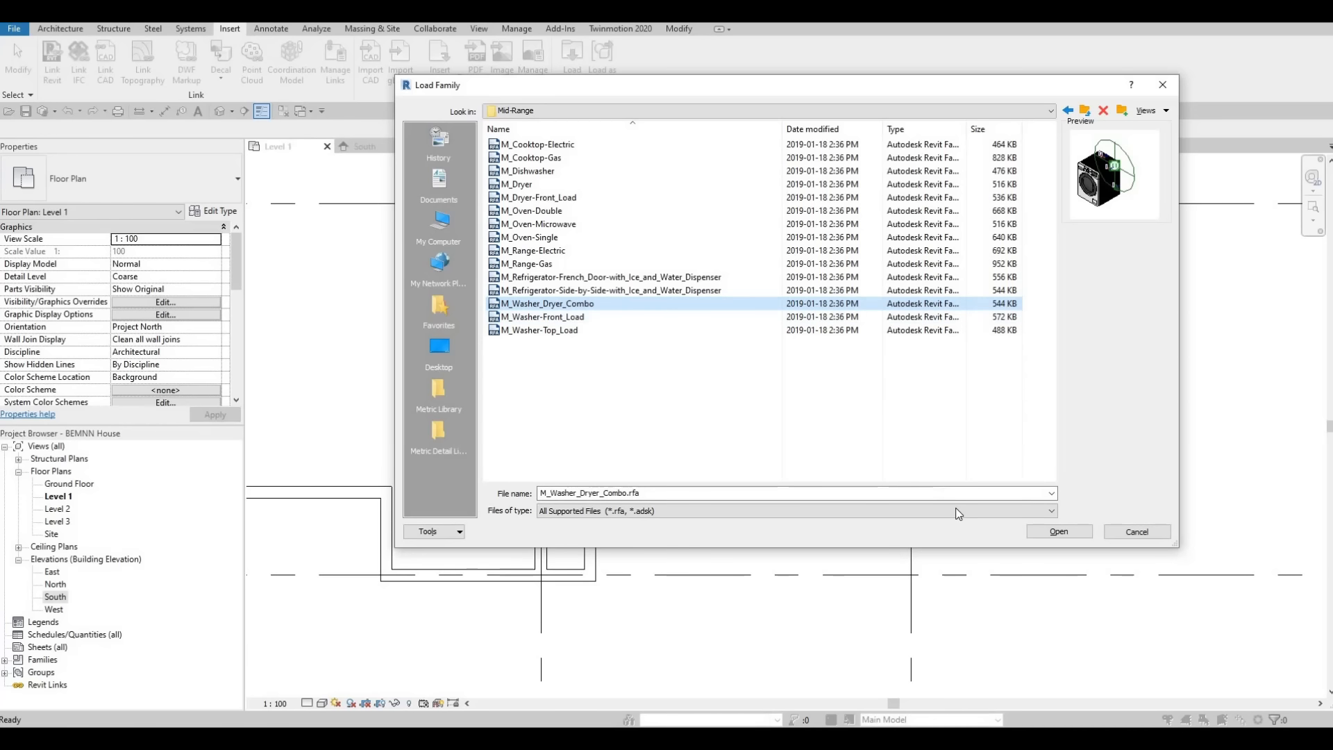
pyautogui.click(1051, 532)
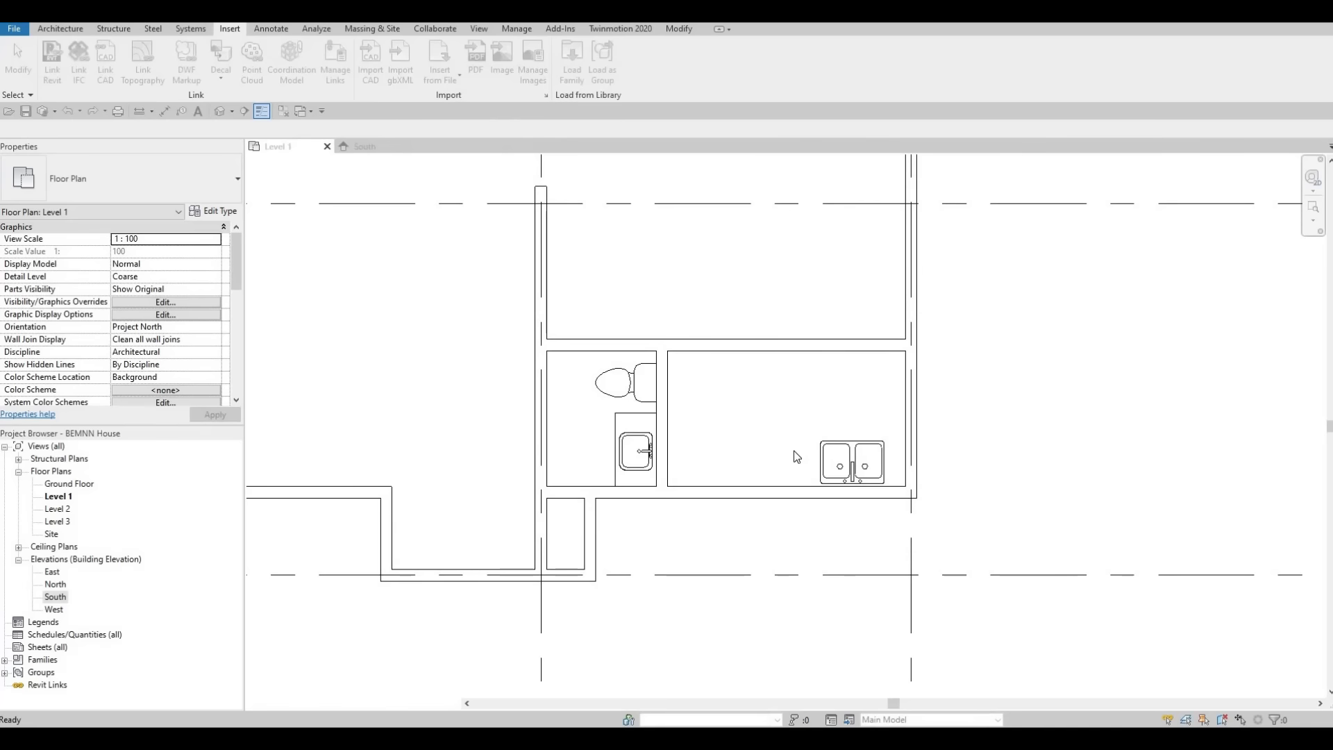
# Place the 600mm washer dryer, rotated 180 degrees, in the laundry room corner between the washroom dividing wall and the lower exterior wall.
pyautogui.press('c')
pyautogui.press('m')
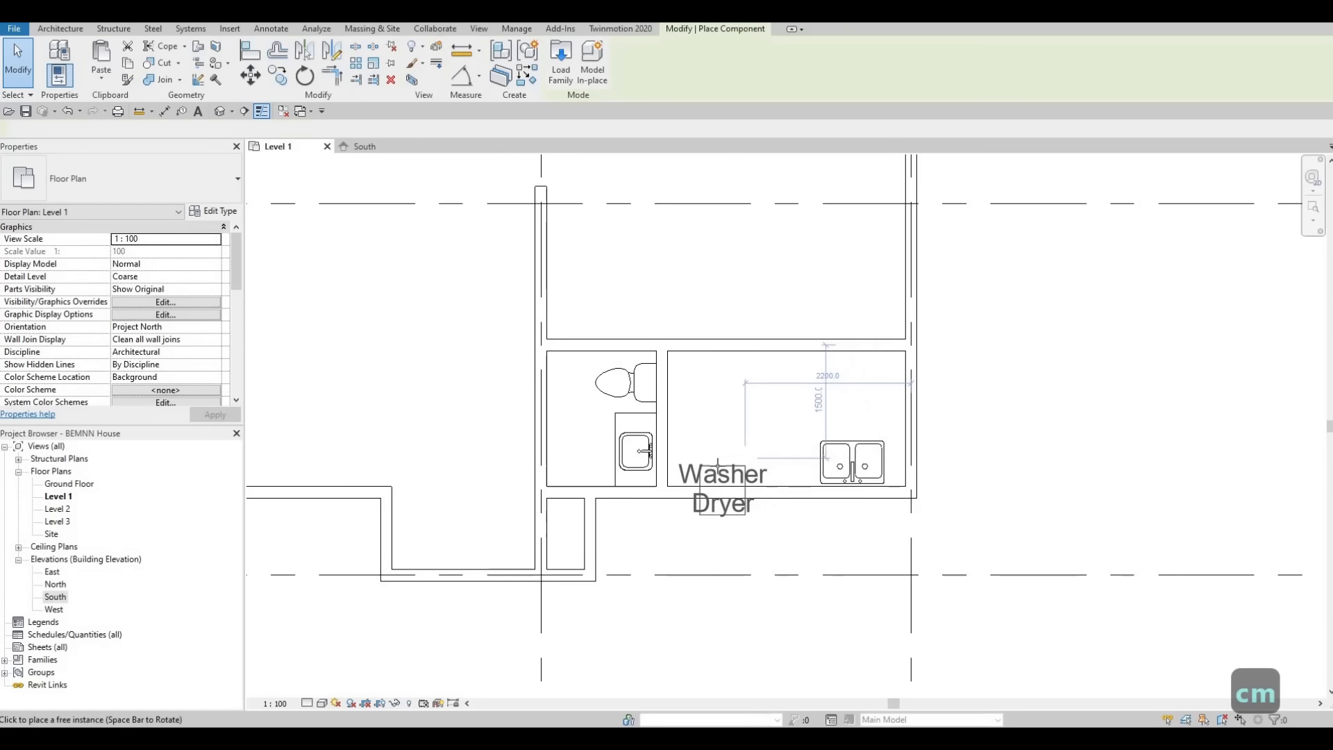
pyautogui.press('space')
pyautogui.press('space')
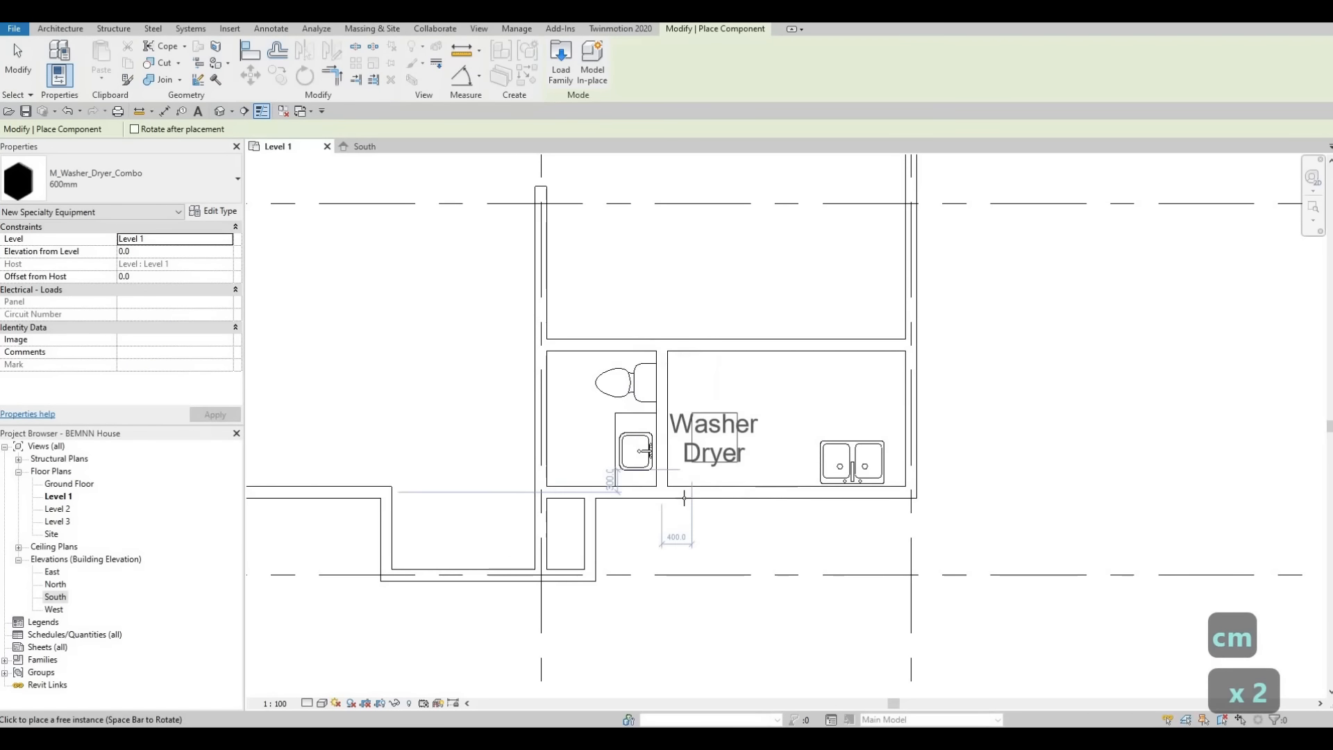
pyautogui.scroll(3, 717, 467)
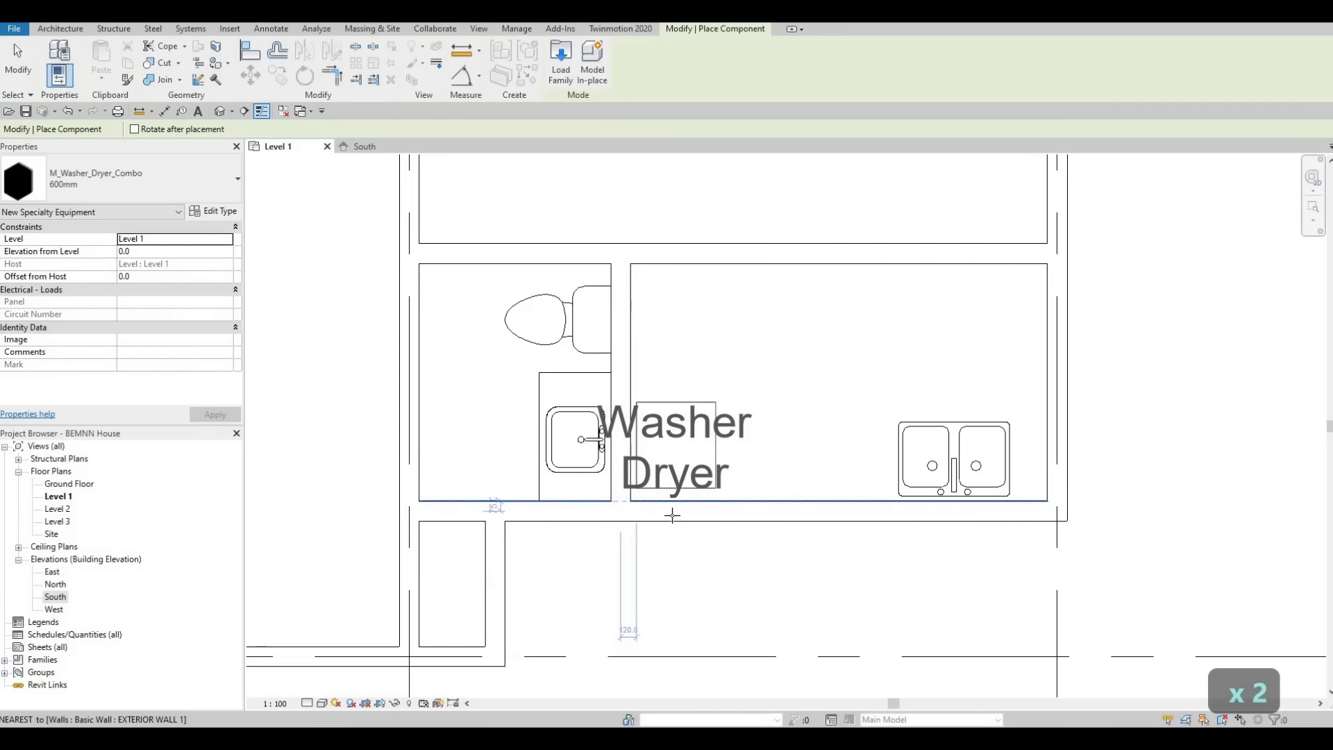
pyautogui.scroll(2, 674, 502)
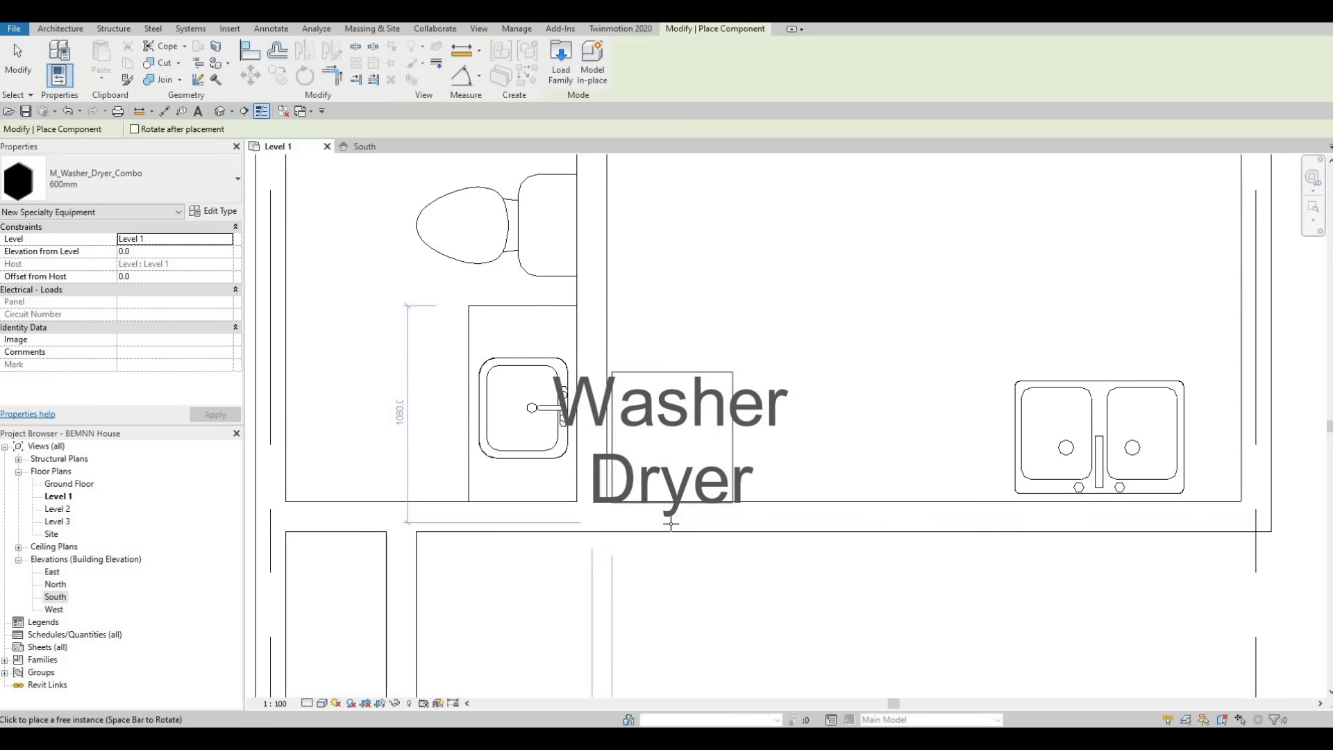
pyautogui.click(721, 531)
pyautogui.press('Escape')
pyautogui.press('Escape')
pyautogui.press('Escape')
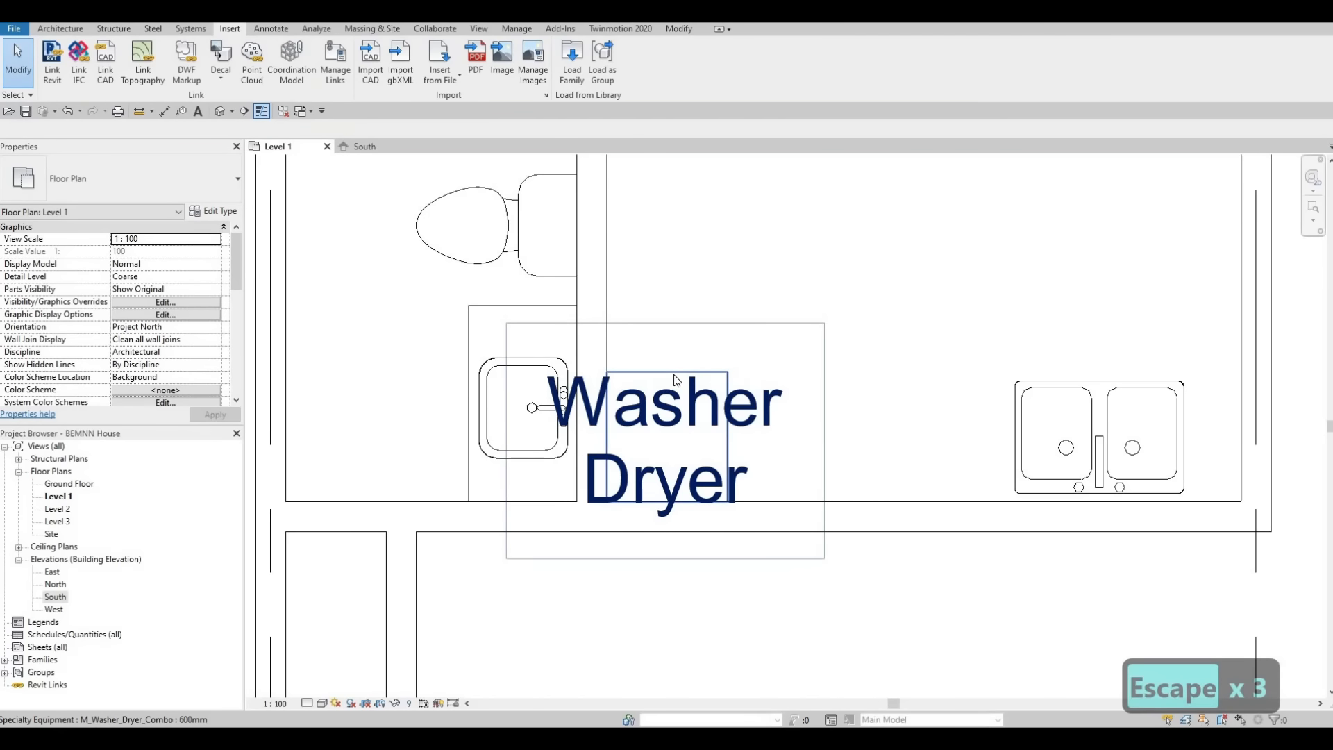
# Turn off Show Label in the type properties of the 600mm washer dryer combo.
pyautogui.click(677, 381)
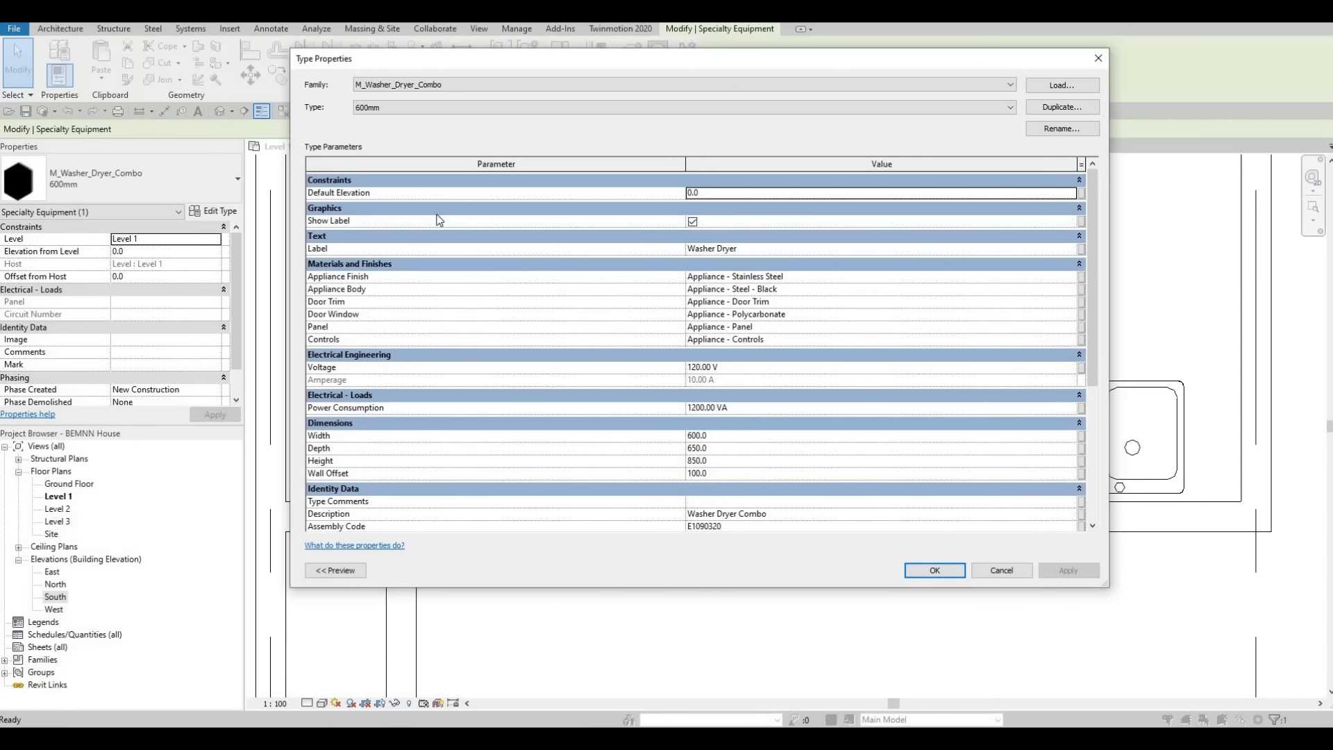
pyautogui.click(341, 219)
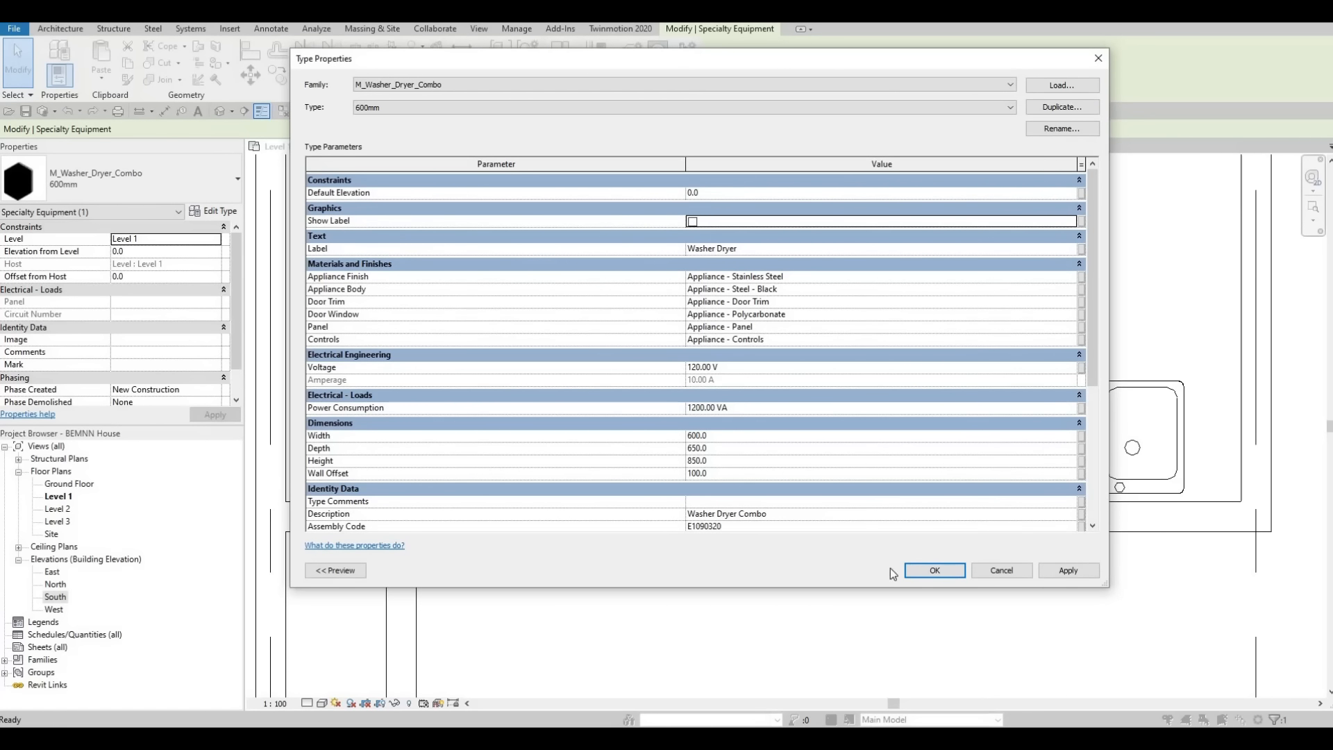
pyautogui.click(956, 571)
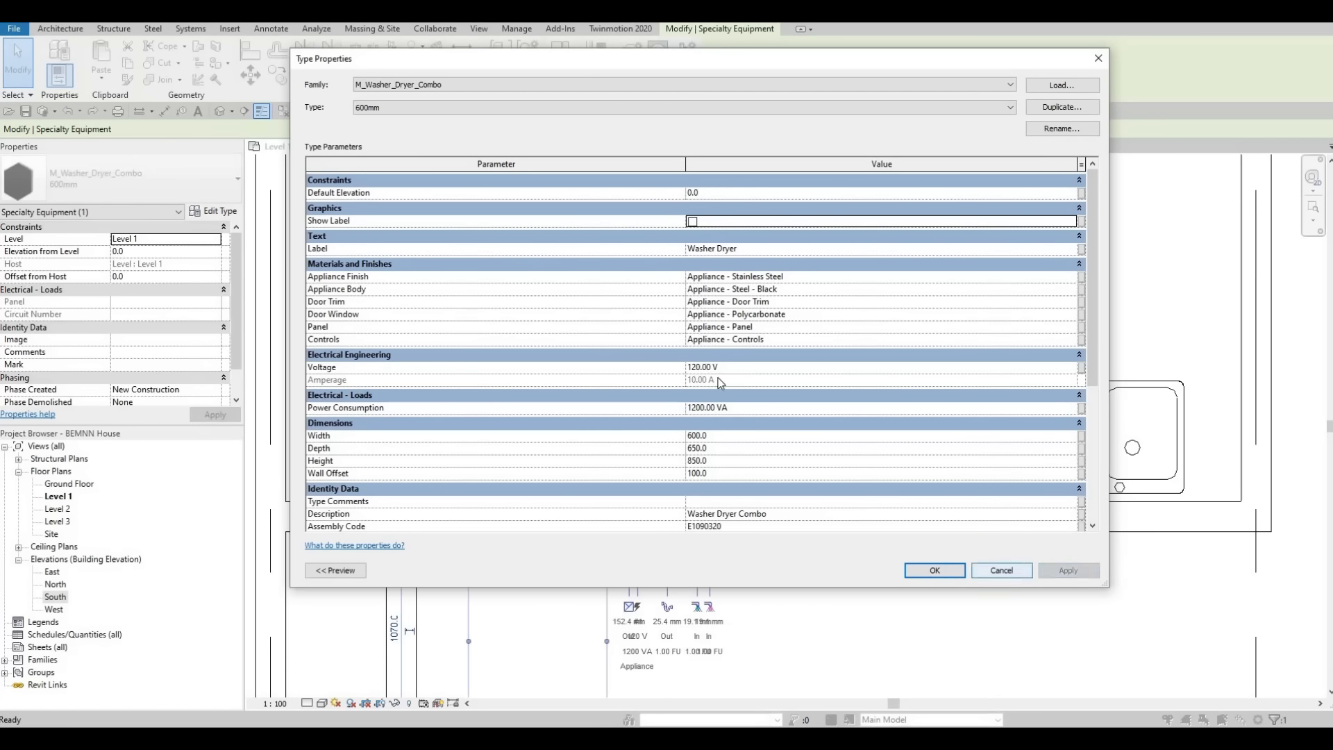
pyautogui.moveTo(1009, 446); pyautogui.dragTo(839, 436, button='middle')
pyautogui.scroll(-2, 838, 436)
pyautogui.press('Escape')
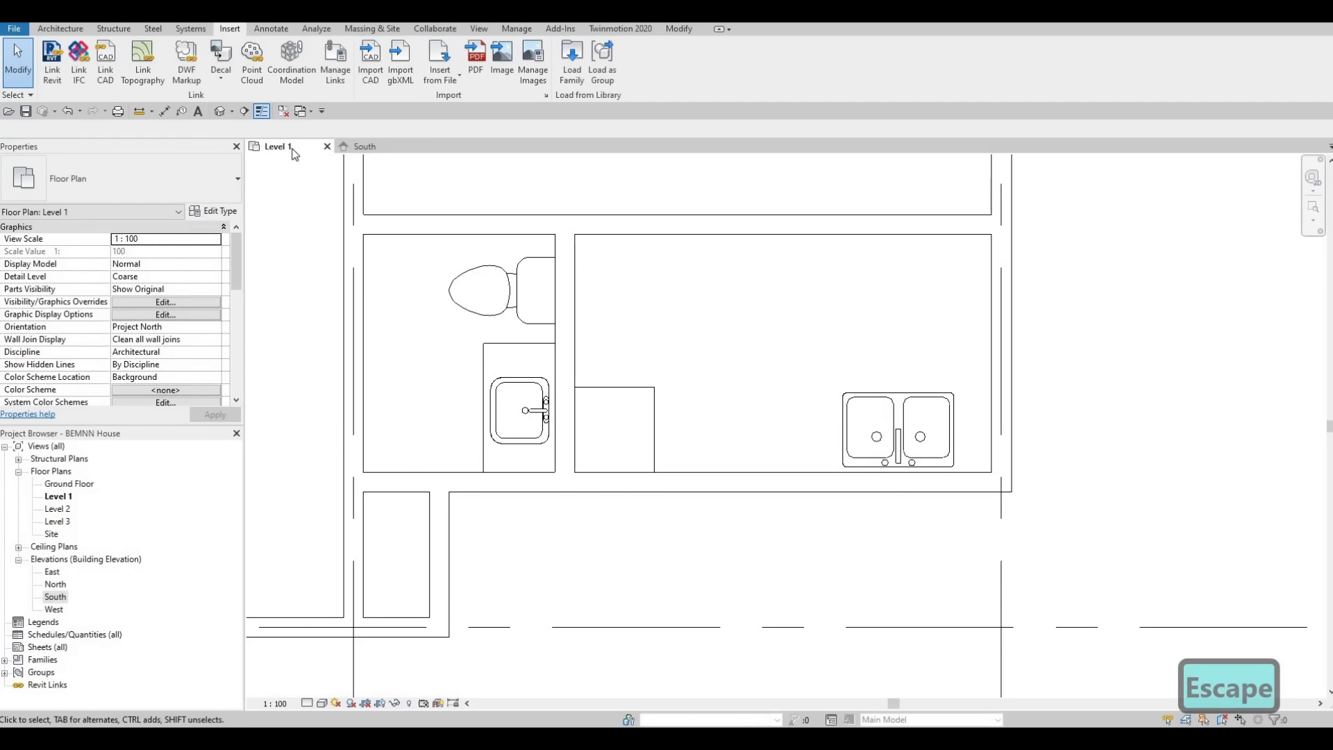
pyautogui.press('Escape')
# Draw a thin detail line about 2555 mm long from the washer dryer's side to the outer wall as the laundry counter's front edge.
pyautogui.click(275, 28)
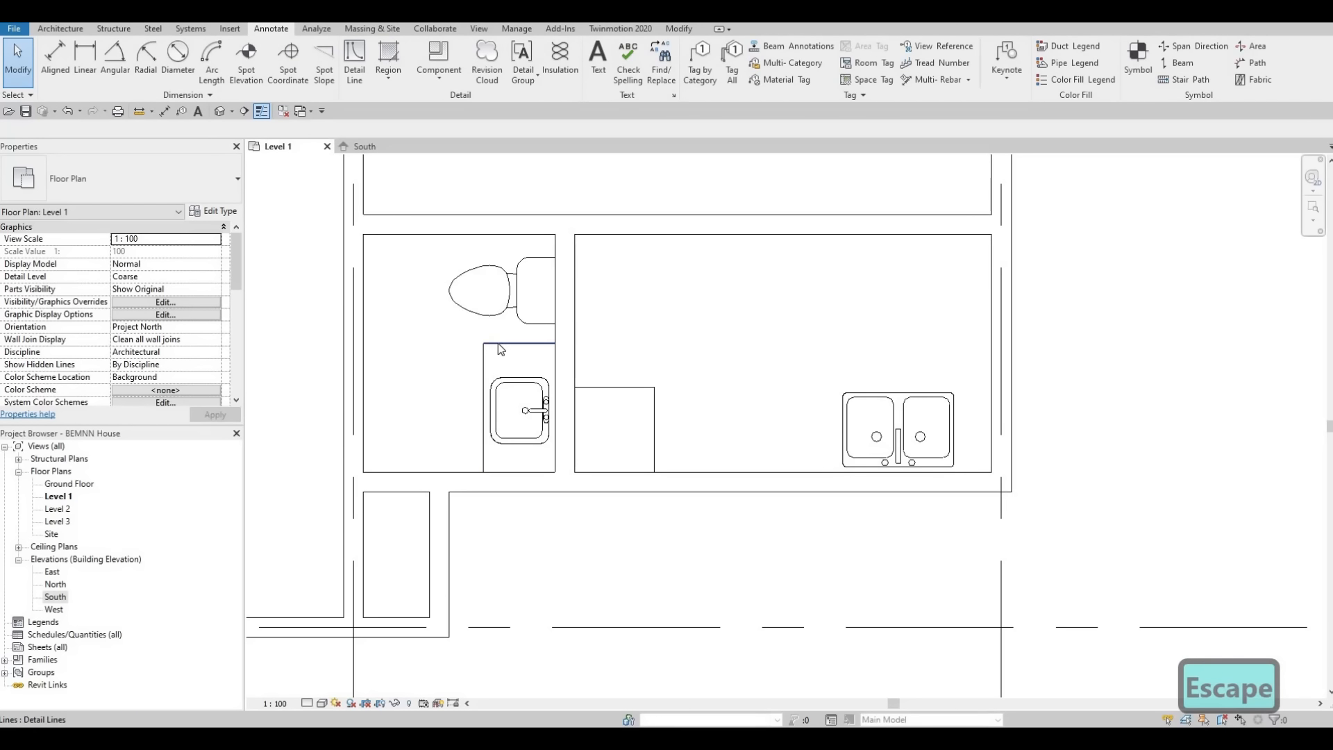
pyautogui.click(523, 392)
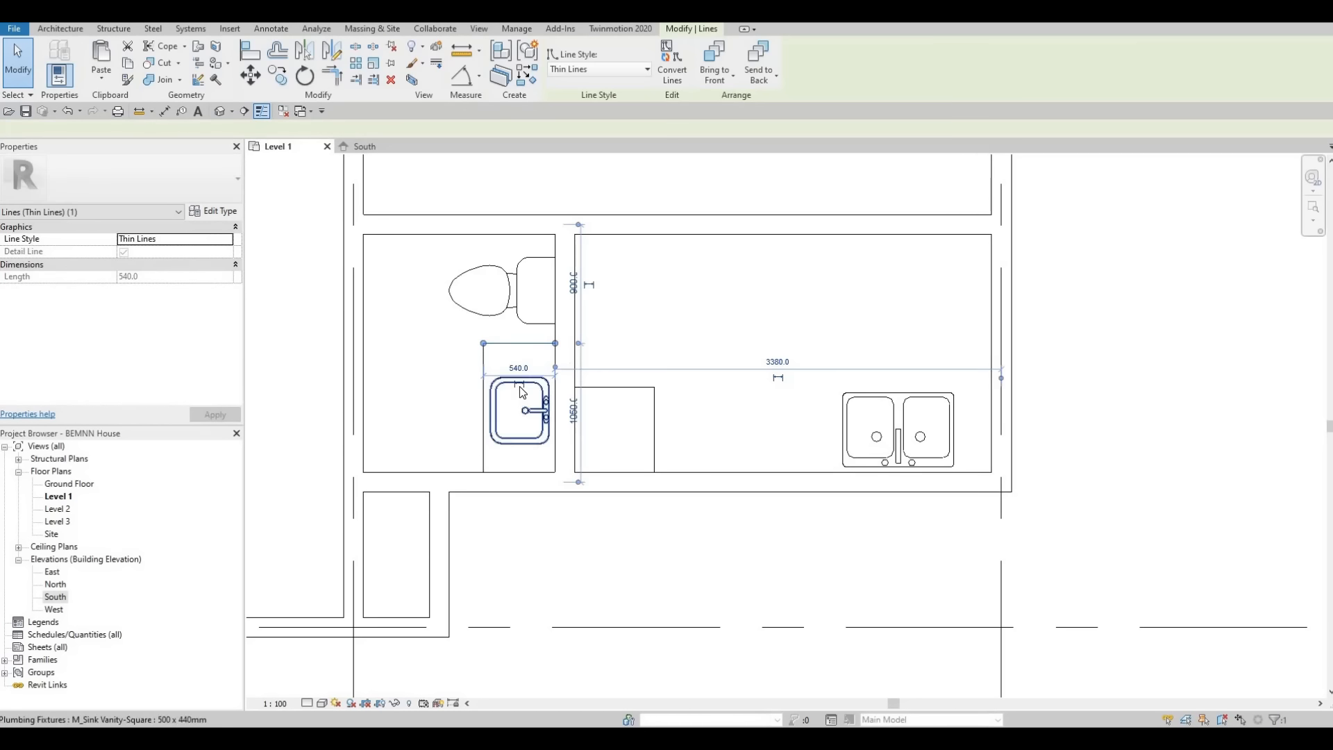
pyautogui.press('c')
pyautogui.press('s')
pyautogui.click(655, 397)
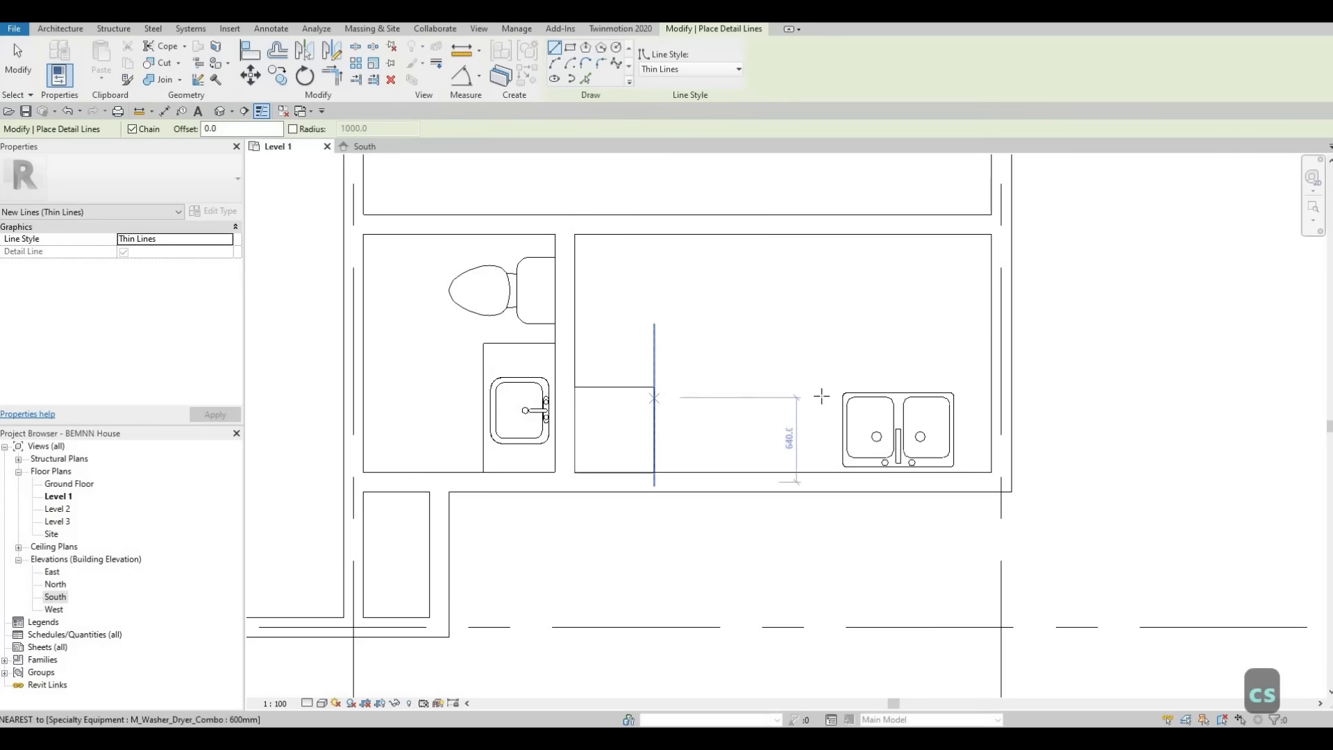
pyautogui.click(993, 397)
pyautogui.press('Escape')
pyautogui.press('Escape')
# Nudge the laundry counter's front line upward by three increments, away from the double sink.
pyautogui.click(804, 401)
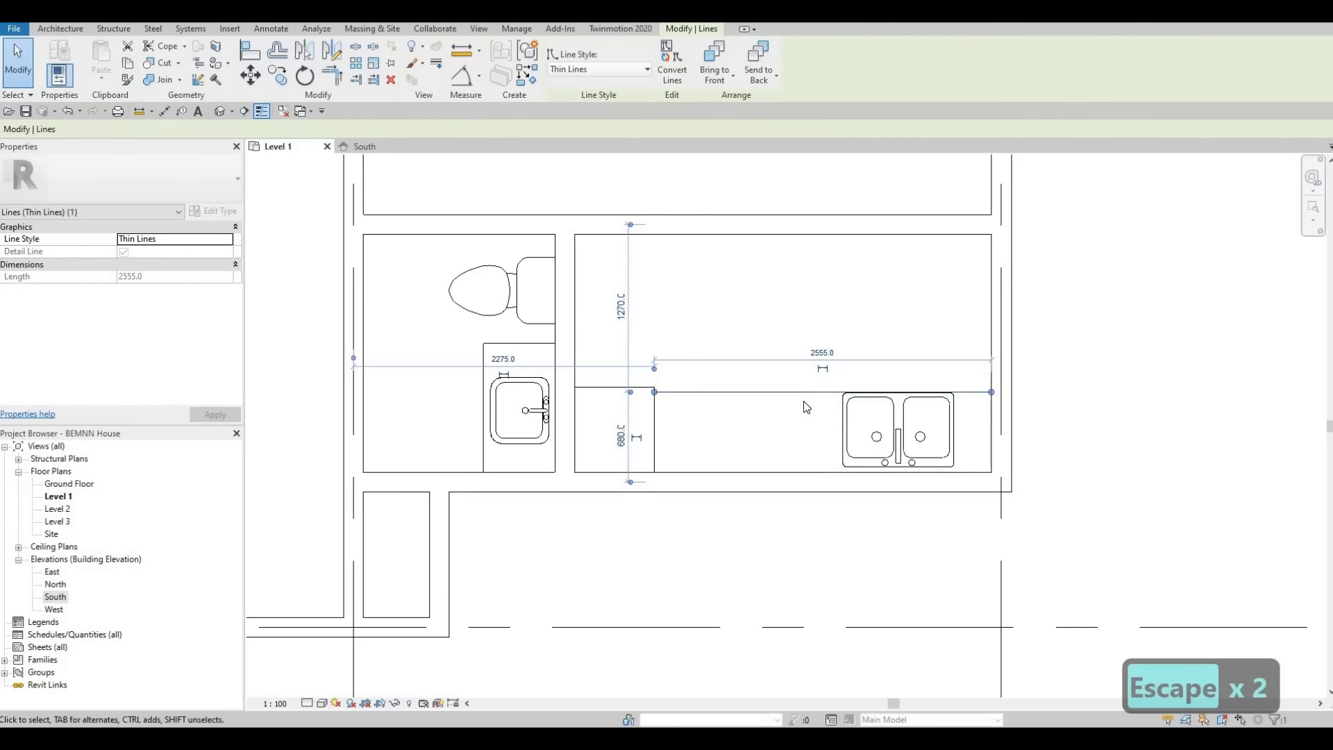
pyautogui.press('Up')
pyautogui.press('Up')
pyautogui.press('Up')
pyautogui.press('Escape')
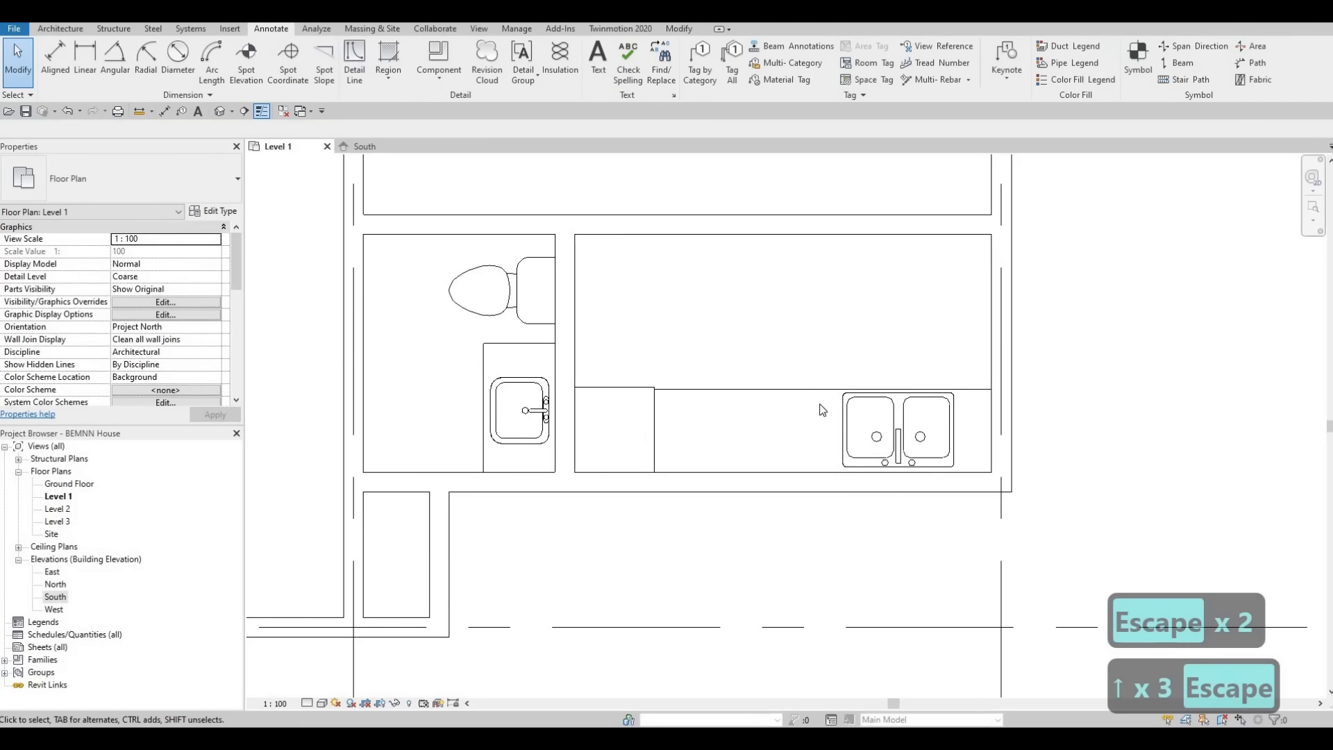
# Review the furnished washroom and laundry room, and examine their place in the overall Level 1 floor plan.
pyautogui.scroll(-4, 768, 384)
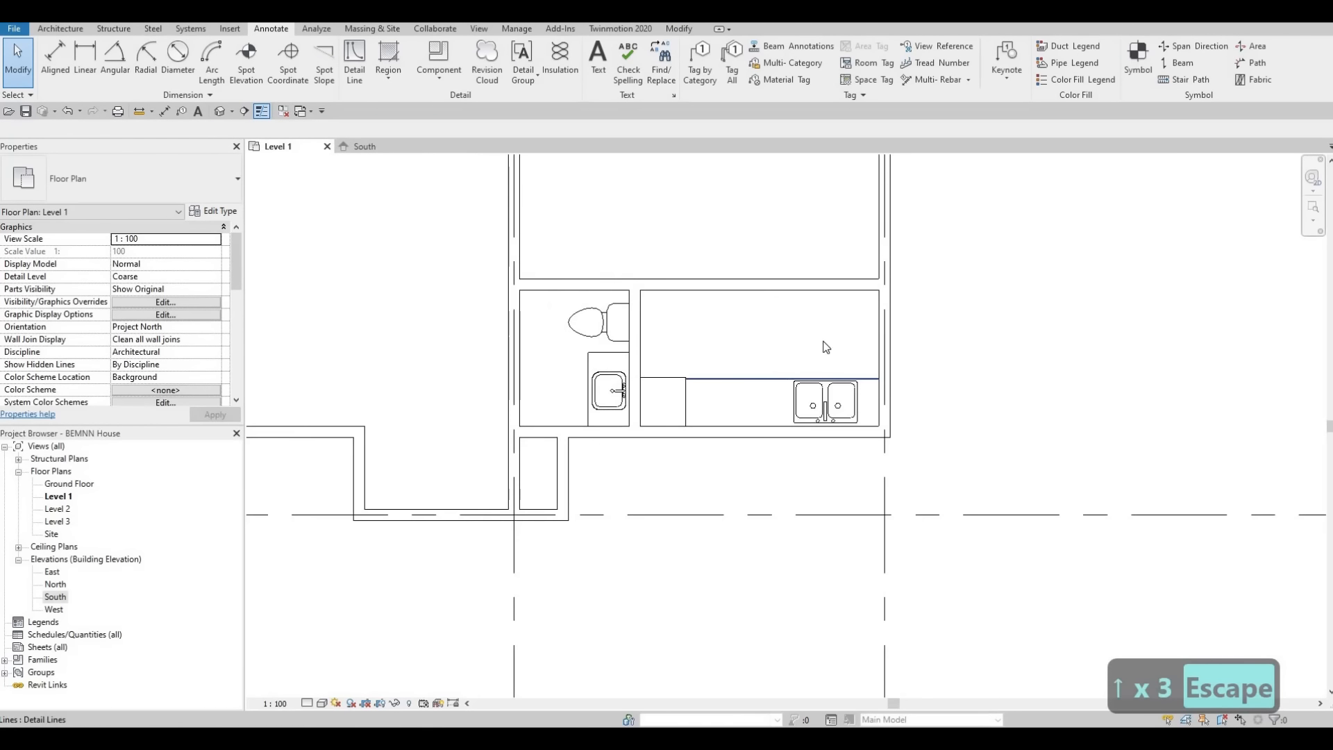
pyautogui.moveTo(692, 383); pyautogui.dragTo(654, 381, button='middle')
pyautogui.scroll(-1, 736, 375)
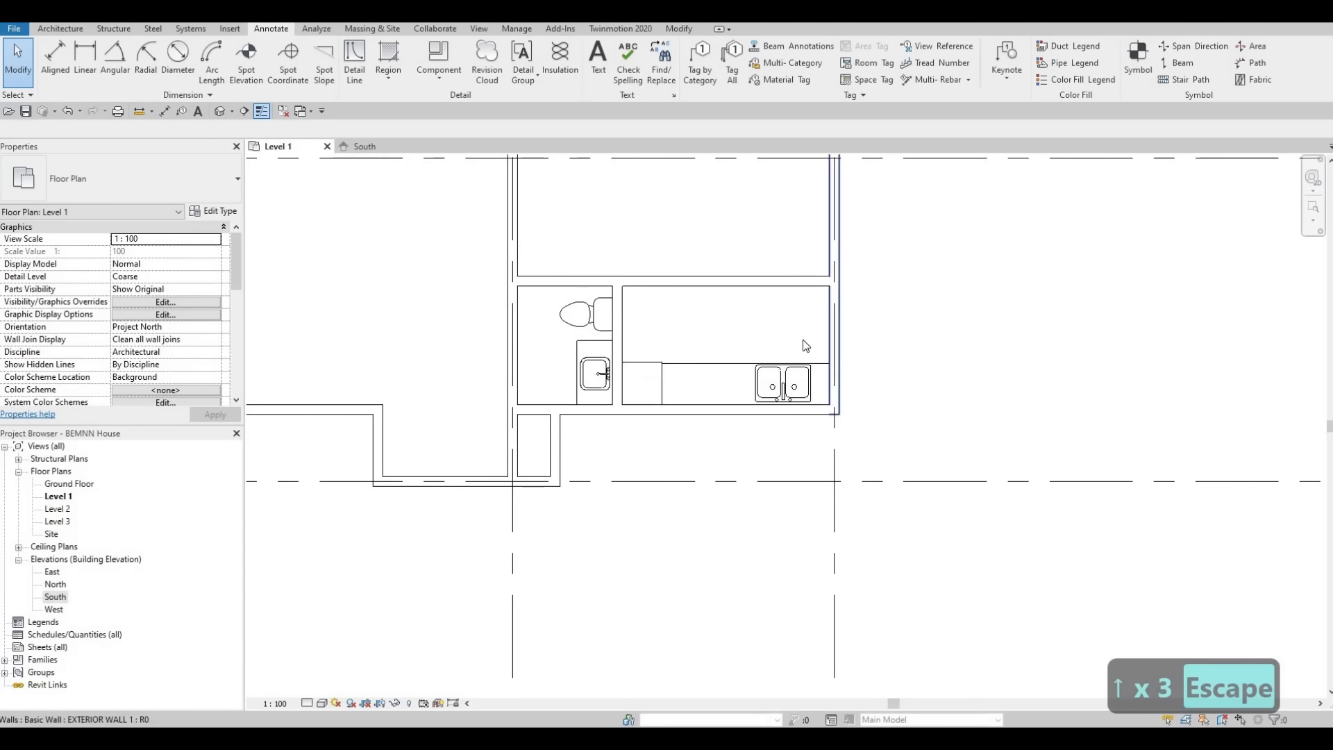
pyautogui.scroll(-1, 834, 385)
pyautogui.moveTo(738, 363); pyautogui.dragTo(859, 393, button='middle')
pyautogui.scroll(4, 843, 368)
pyautogui.moveTo(829, 316); pyautogui.dragTo(836, 333, button='middle')
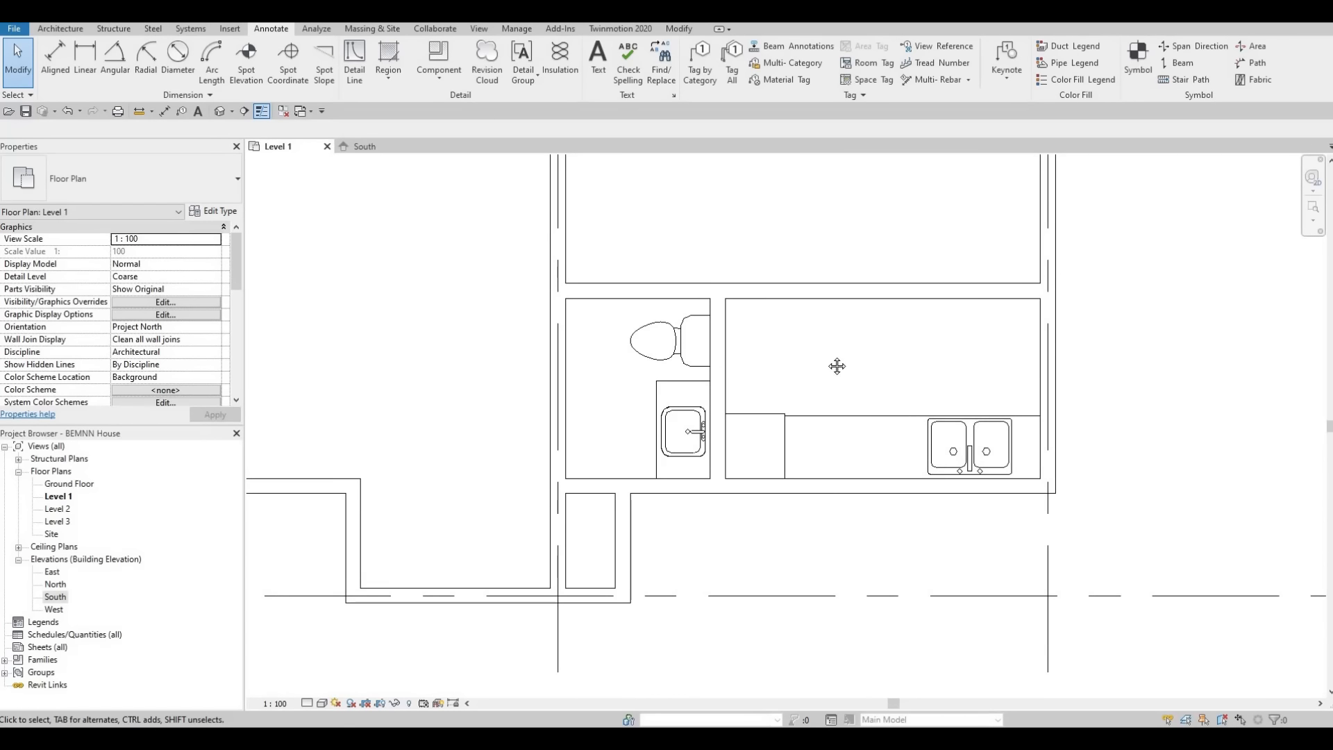
pyautogui.moveTo(887, 437); pyautogui.dragTo(907, 459, button='middle')
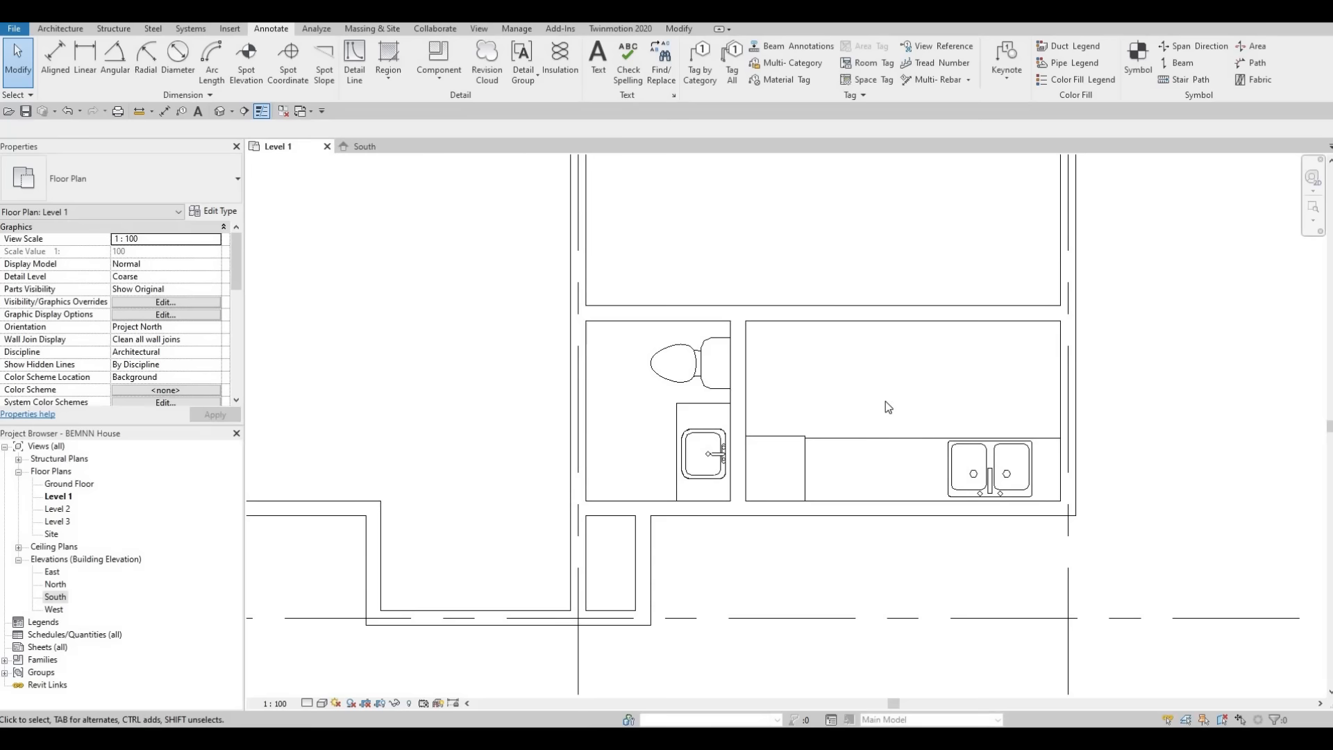
pyautogui.scroll(-5, 886, 401)
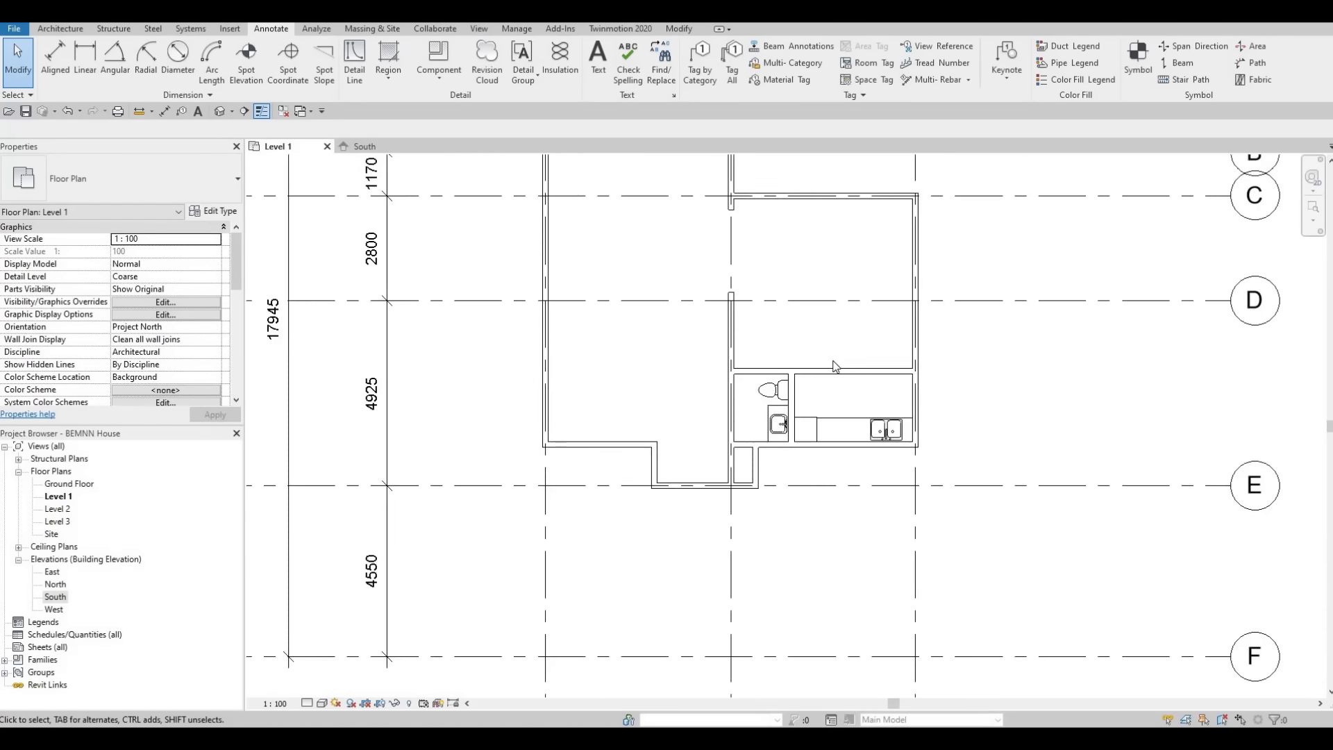
pyautogui.scroll(-4, 835, 367)
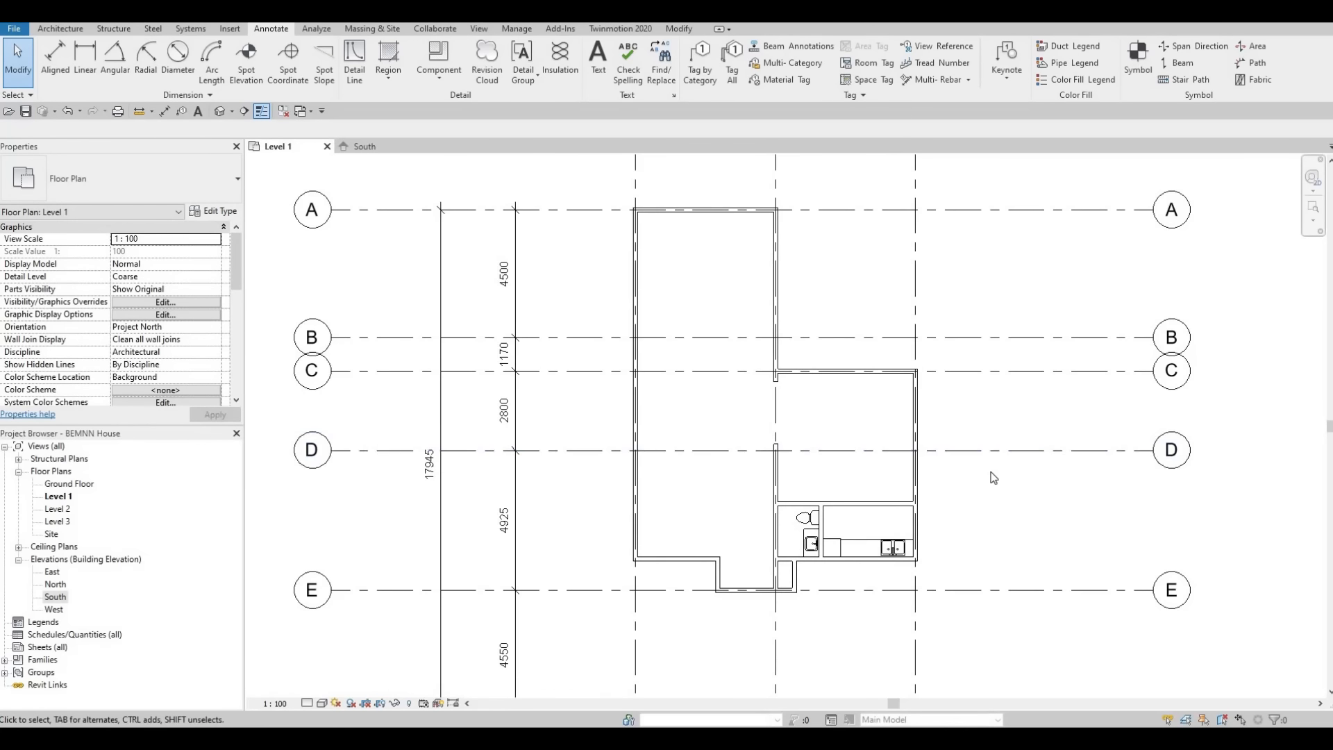
pyautogui.scroll(1, 993, 475)
pyautogui.scroll(-1, 1000, 497)
pyautogui.moveTo(996, 505); pyautogui.dragTo(996, 511, button='middle')
pyautogui.scroll(-1, 995, 511)
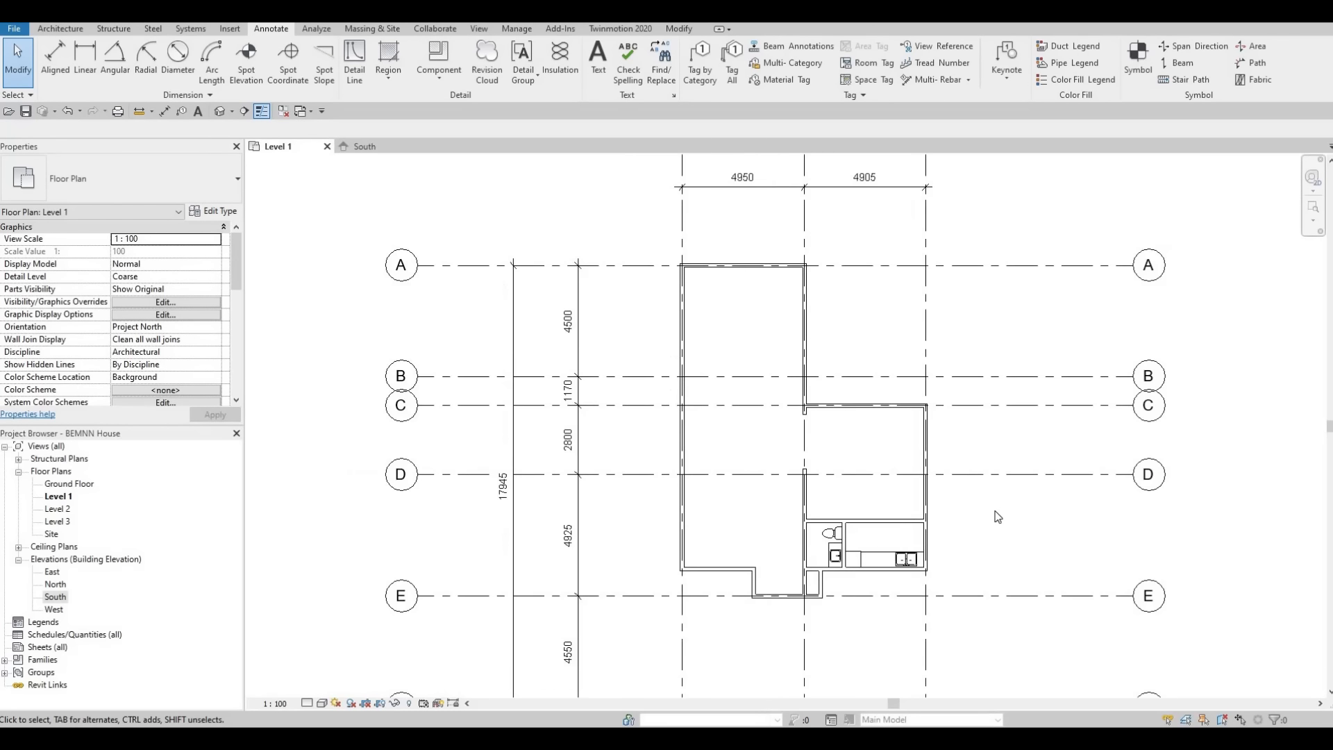